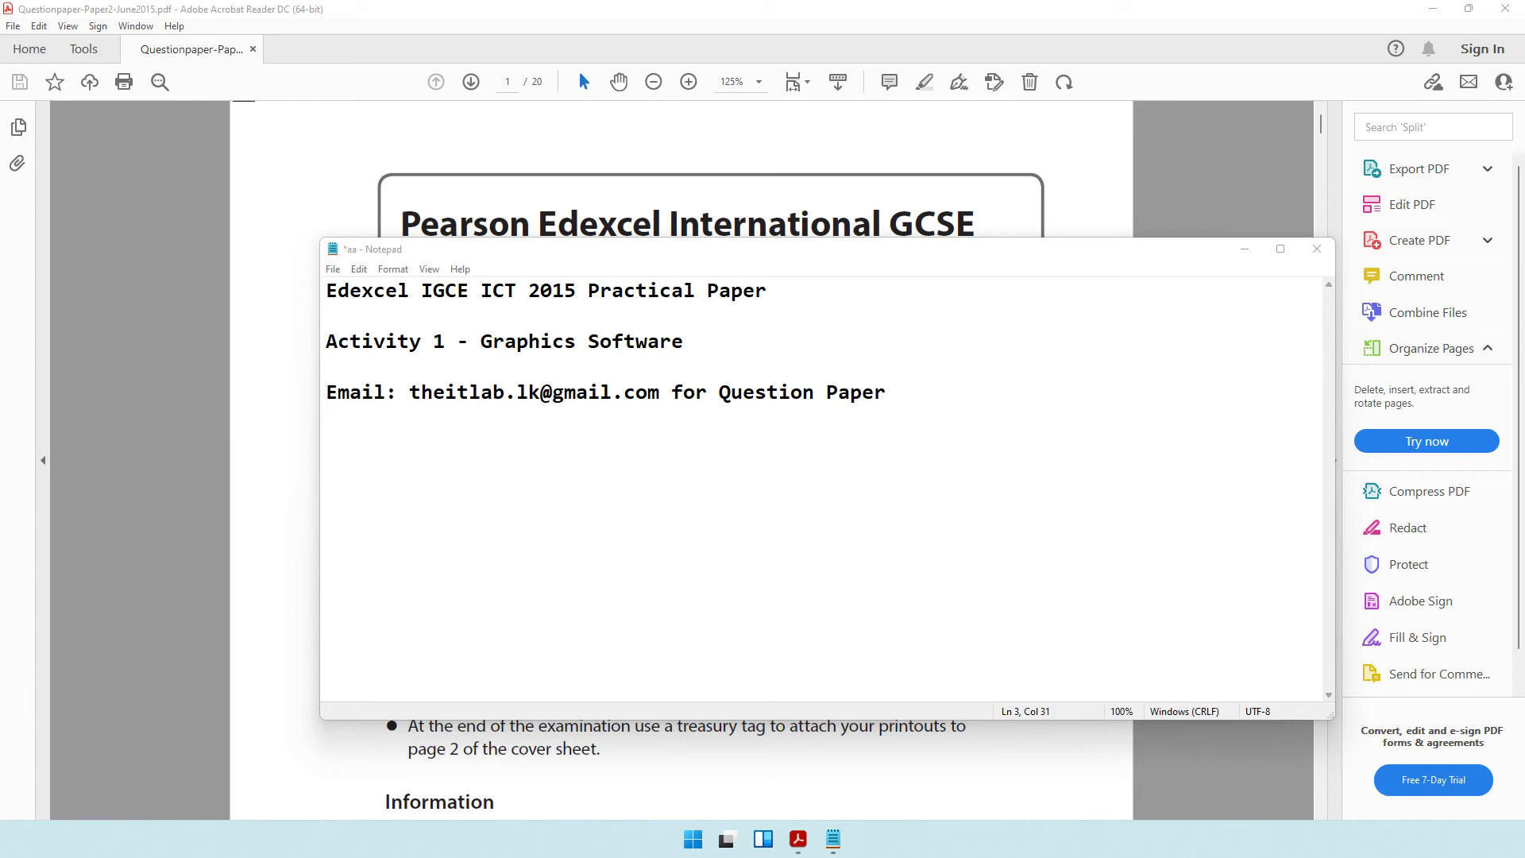
# Move the note window and highlight its paper title and e-mail address.
pyautogui.moveTo(547, 249); pyautogui.dragTo(505, 211)
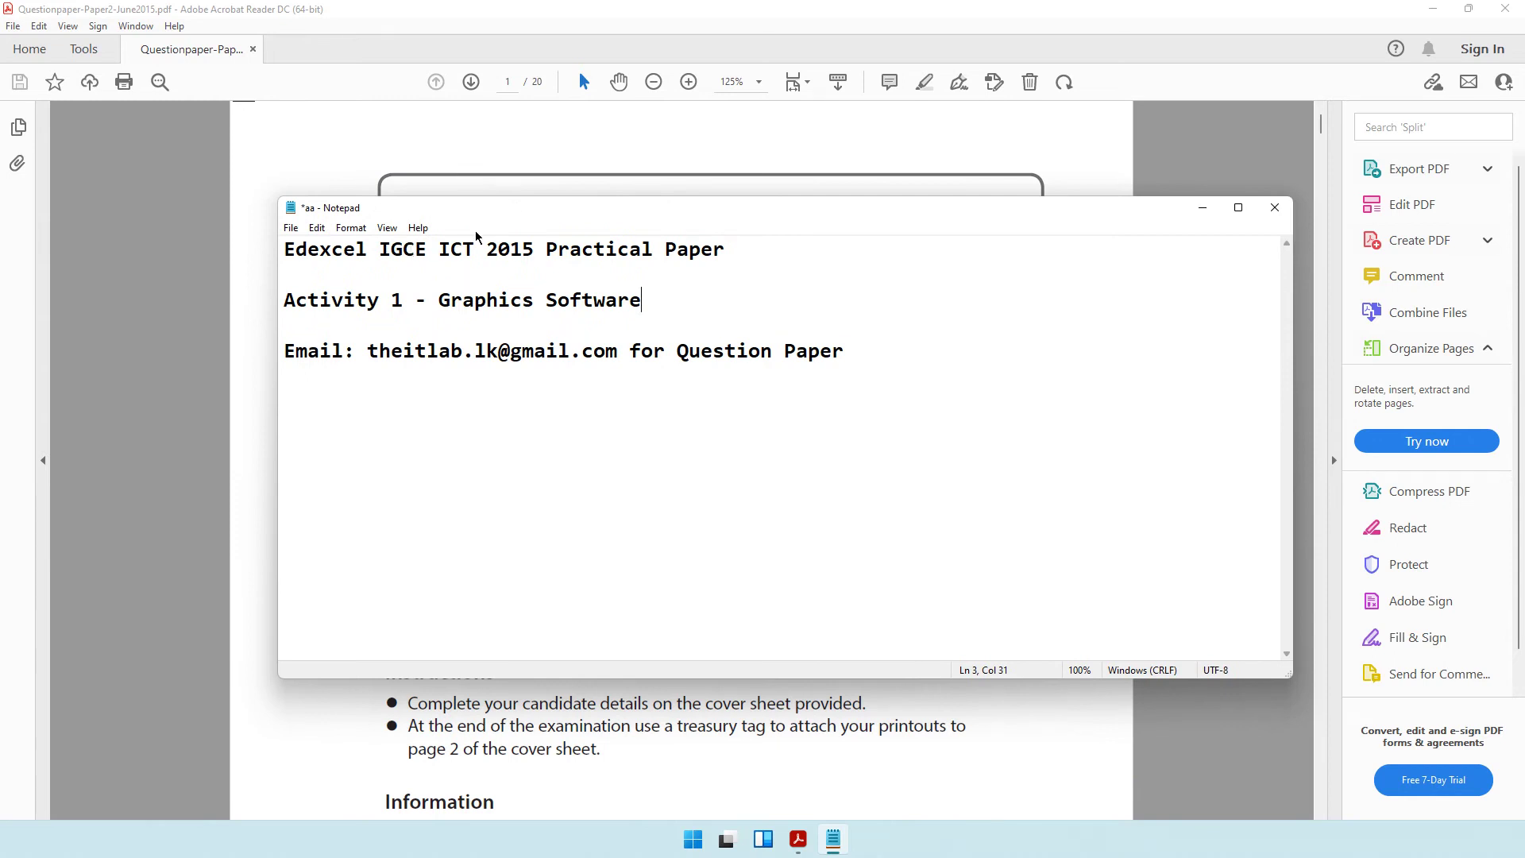
pyautogui.moveTo(511, 250); pyautogui.dragTo(559, 250)
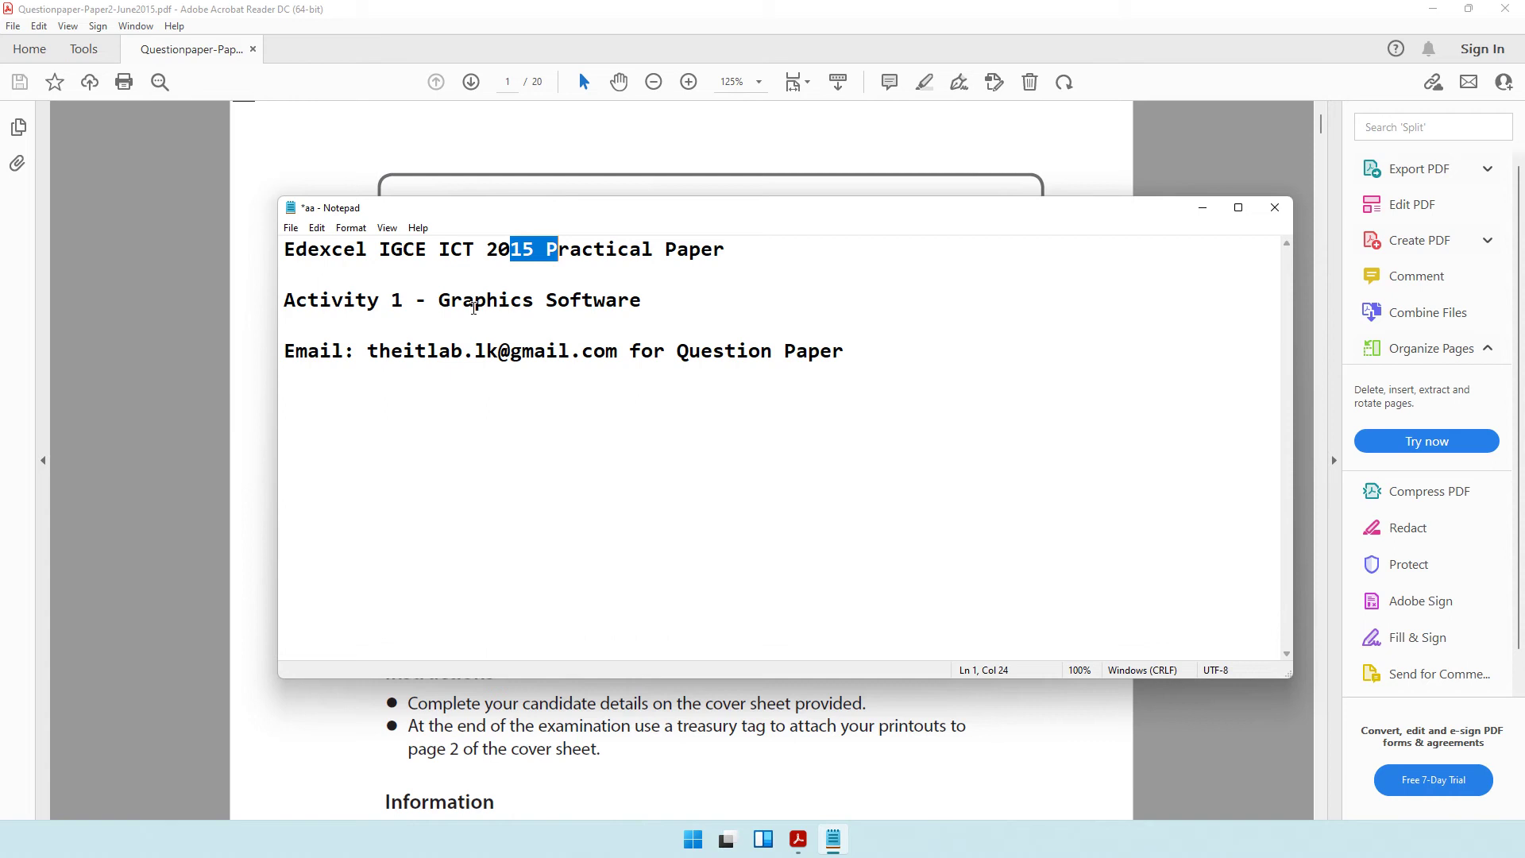
pyautogui.moveTo(403, 351); pyautogui.dragTo(507, 362)
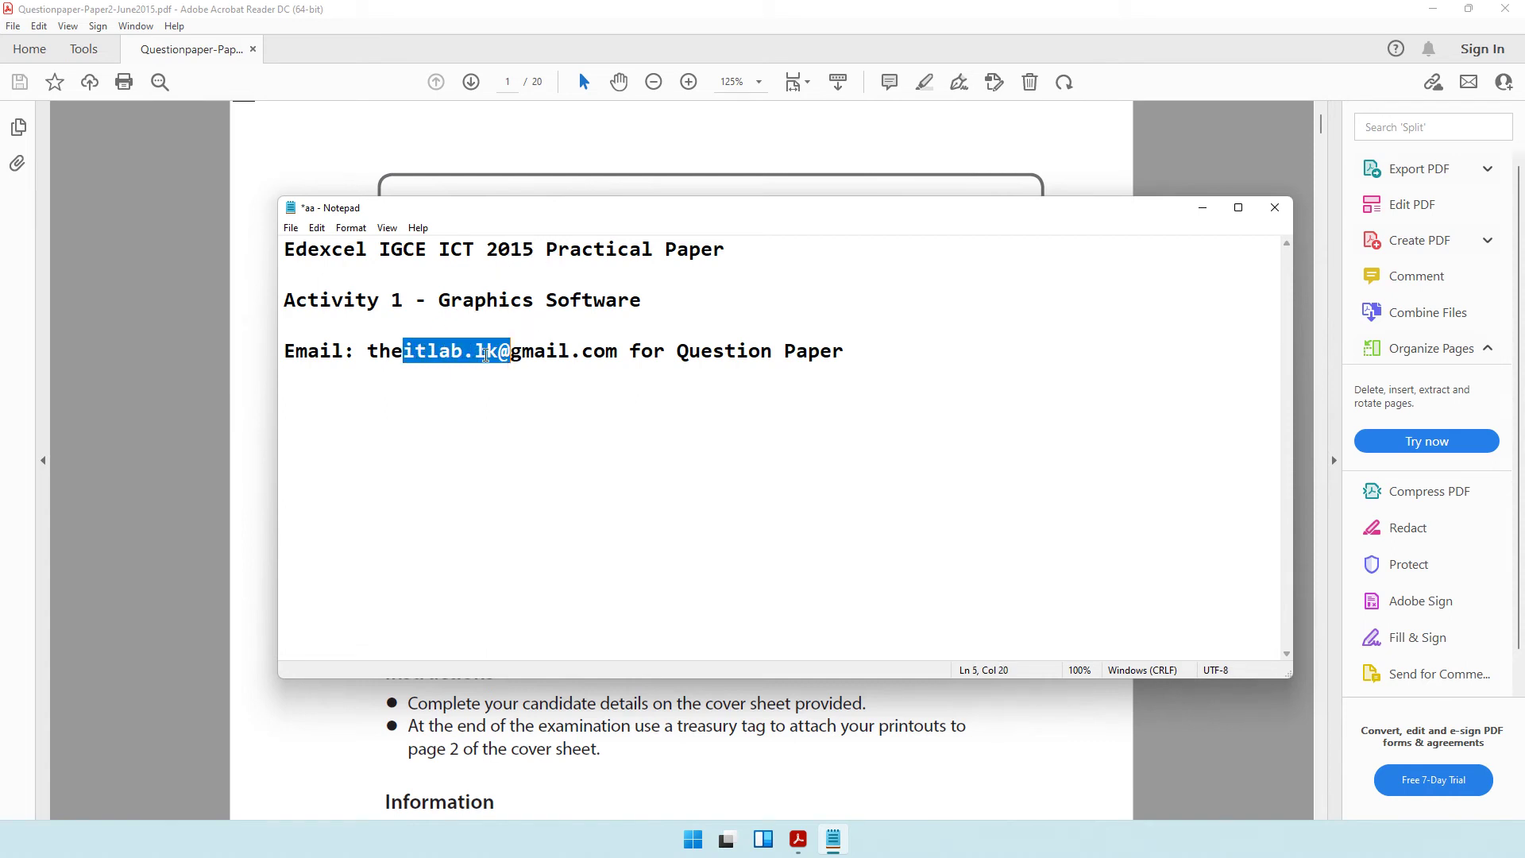
pyautogui.click(380, 351)
pyautogui.moveTo(380, 352); pyautogui.dragTo(619, 373)
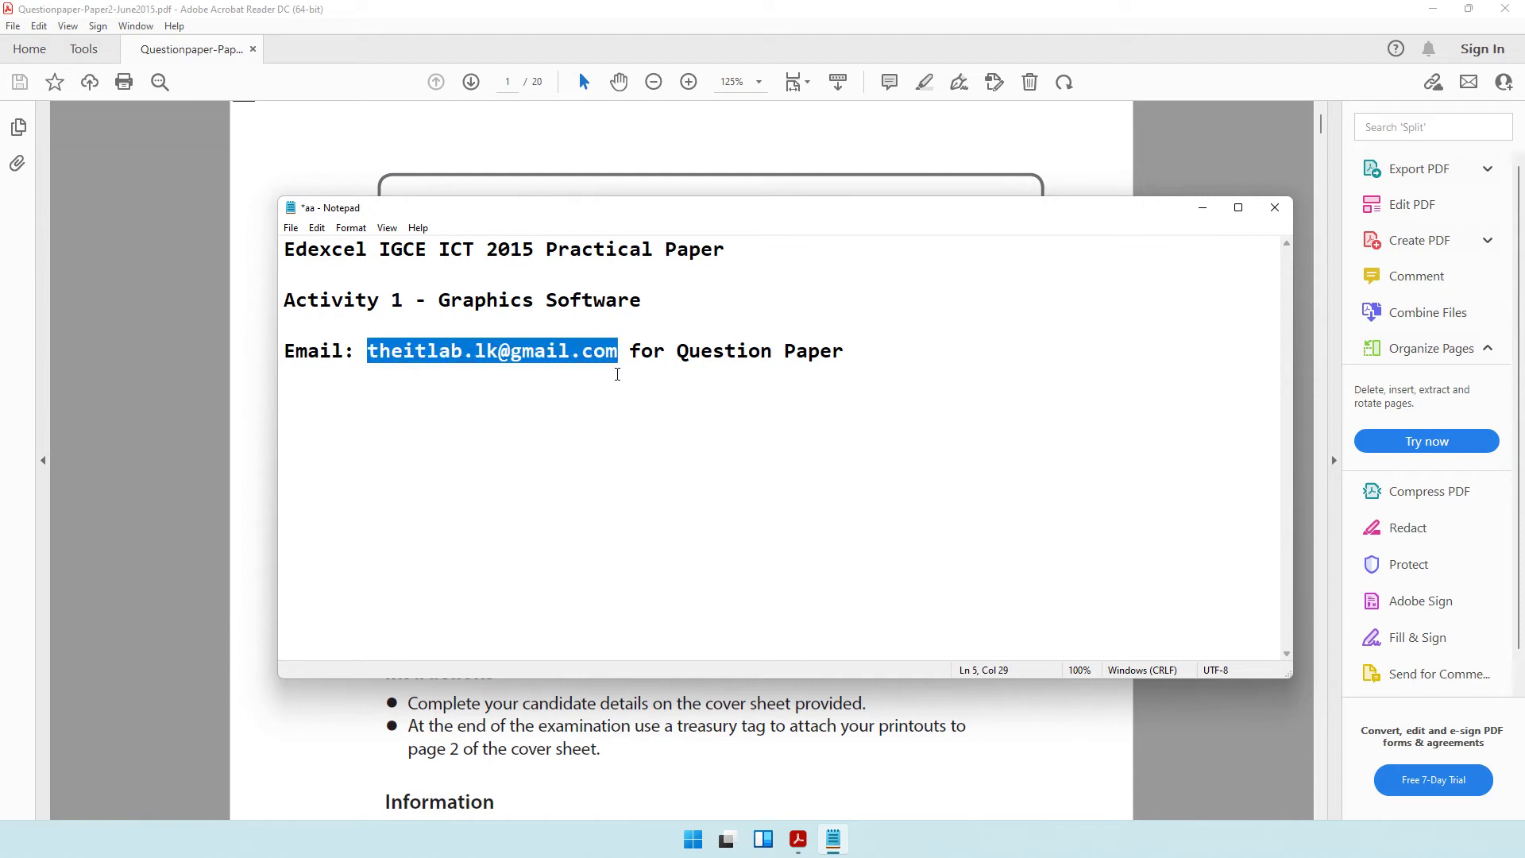
# In the question paper, highlight the Scenario opening, the Managing Director and the contact lines.
pyautogui.click(632, 148)
pyautogui.scroll(-3, 565, 341)
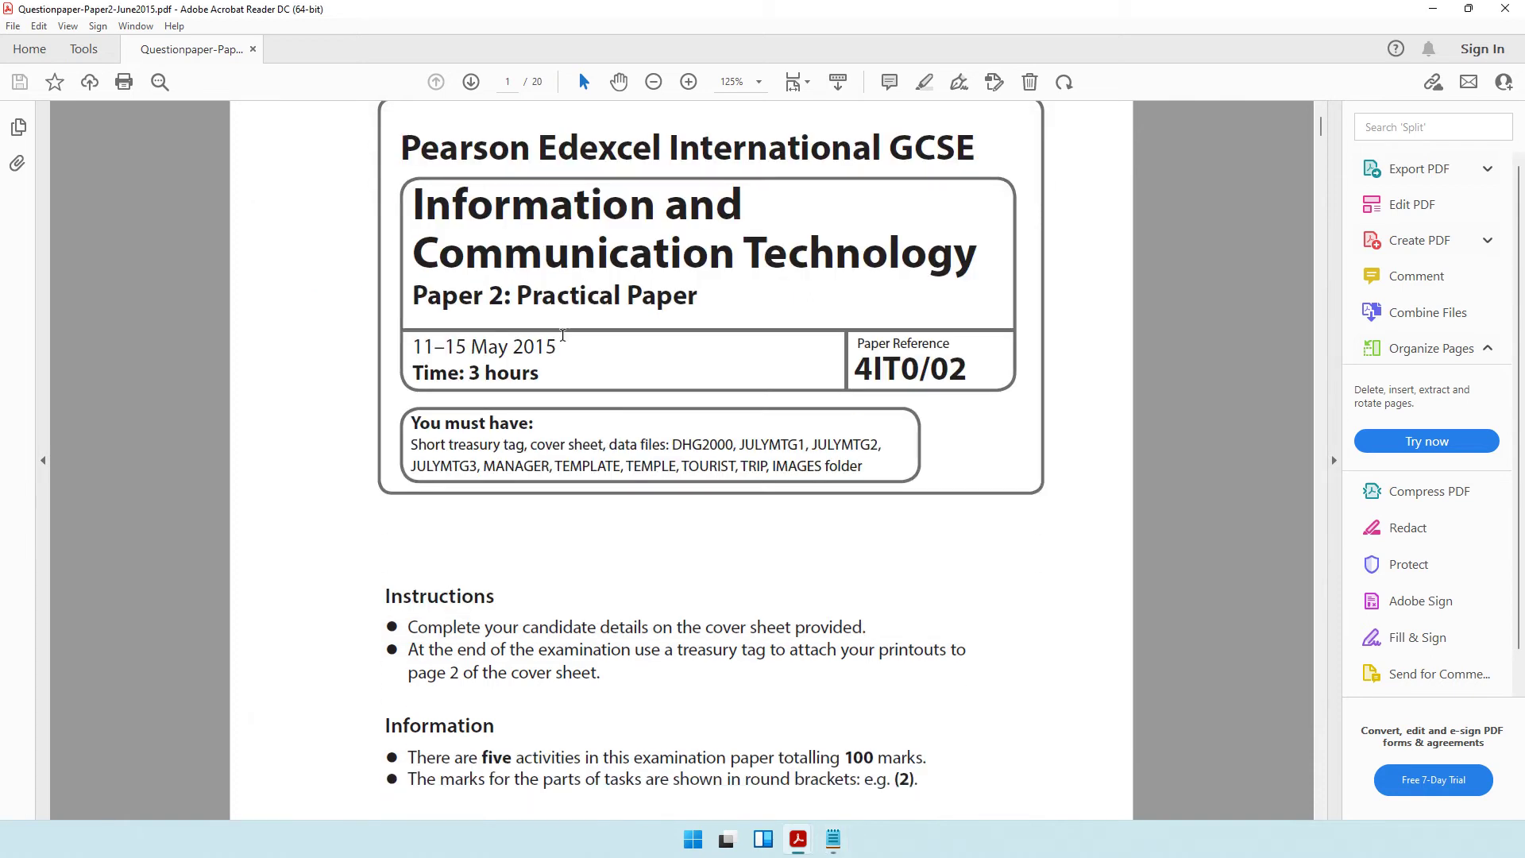
pyautogui.scroll(-15, 564, 342)
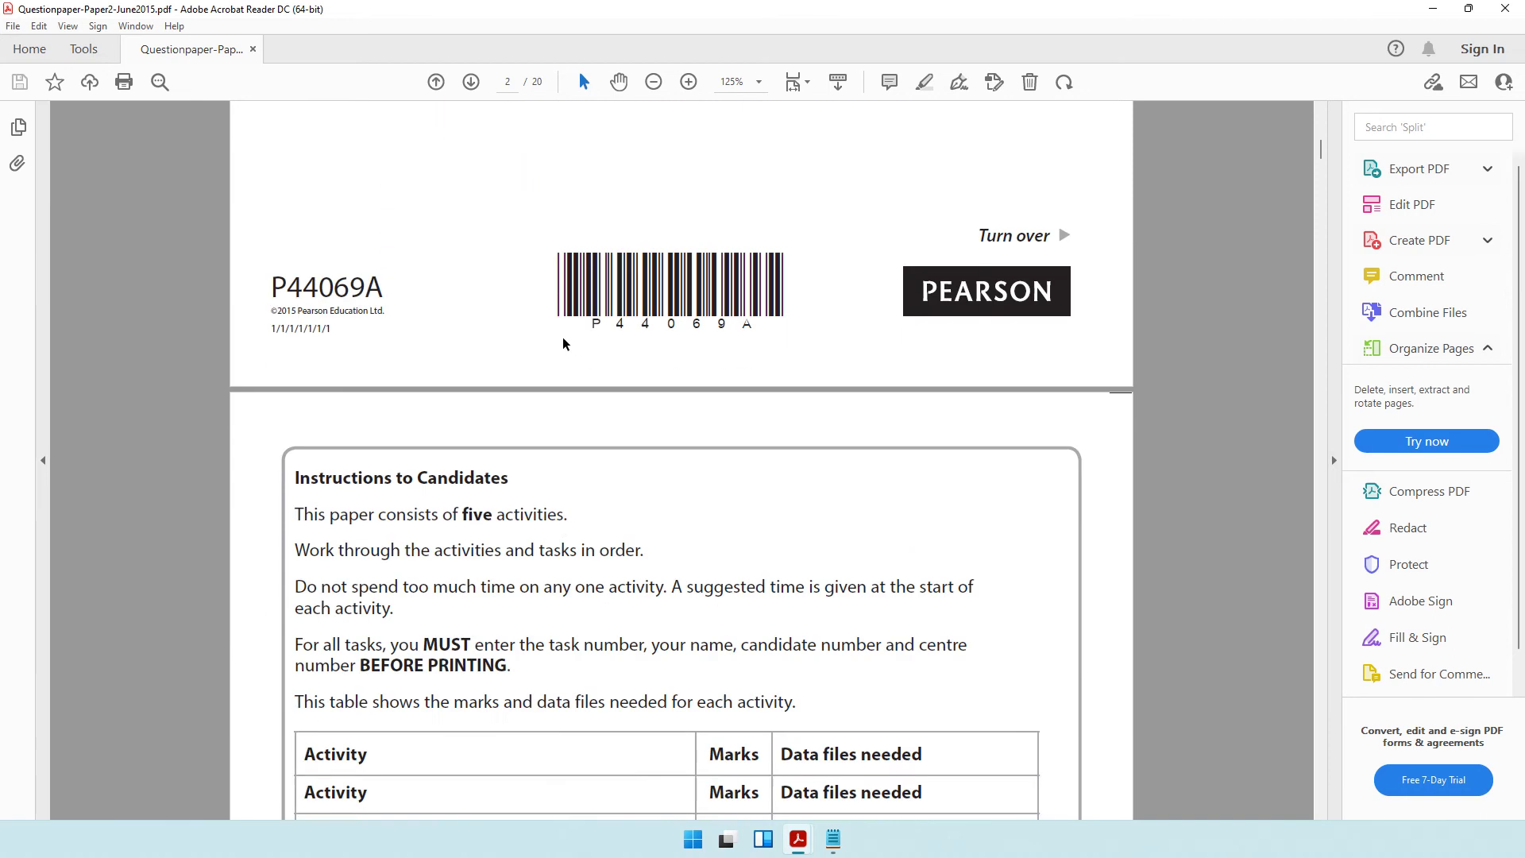
pyautogui.scroll(-1, 563, 339)
pyautogui.moveTo(379, 454); pyautogui.dragTo(505, 454)
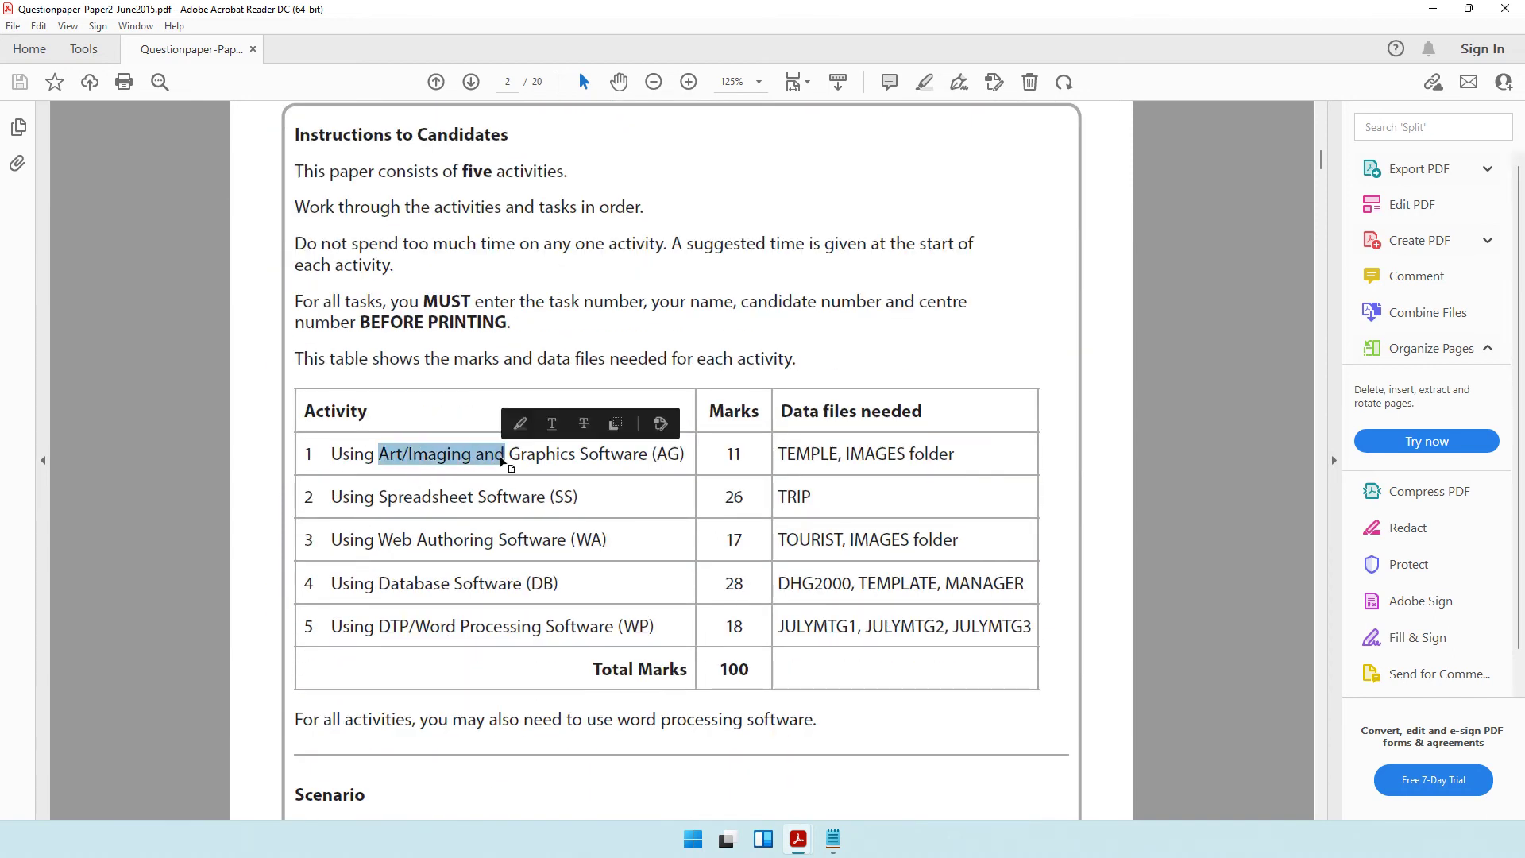
pyautogui.scroll(-6, 623, 465)
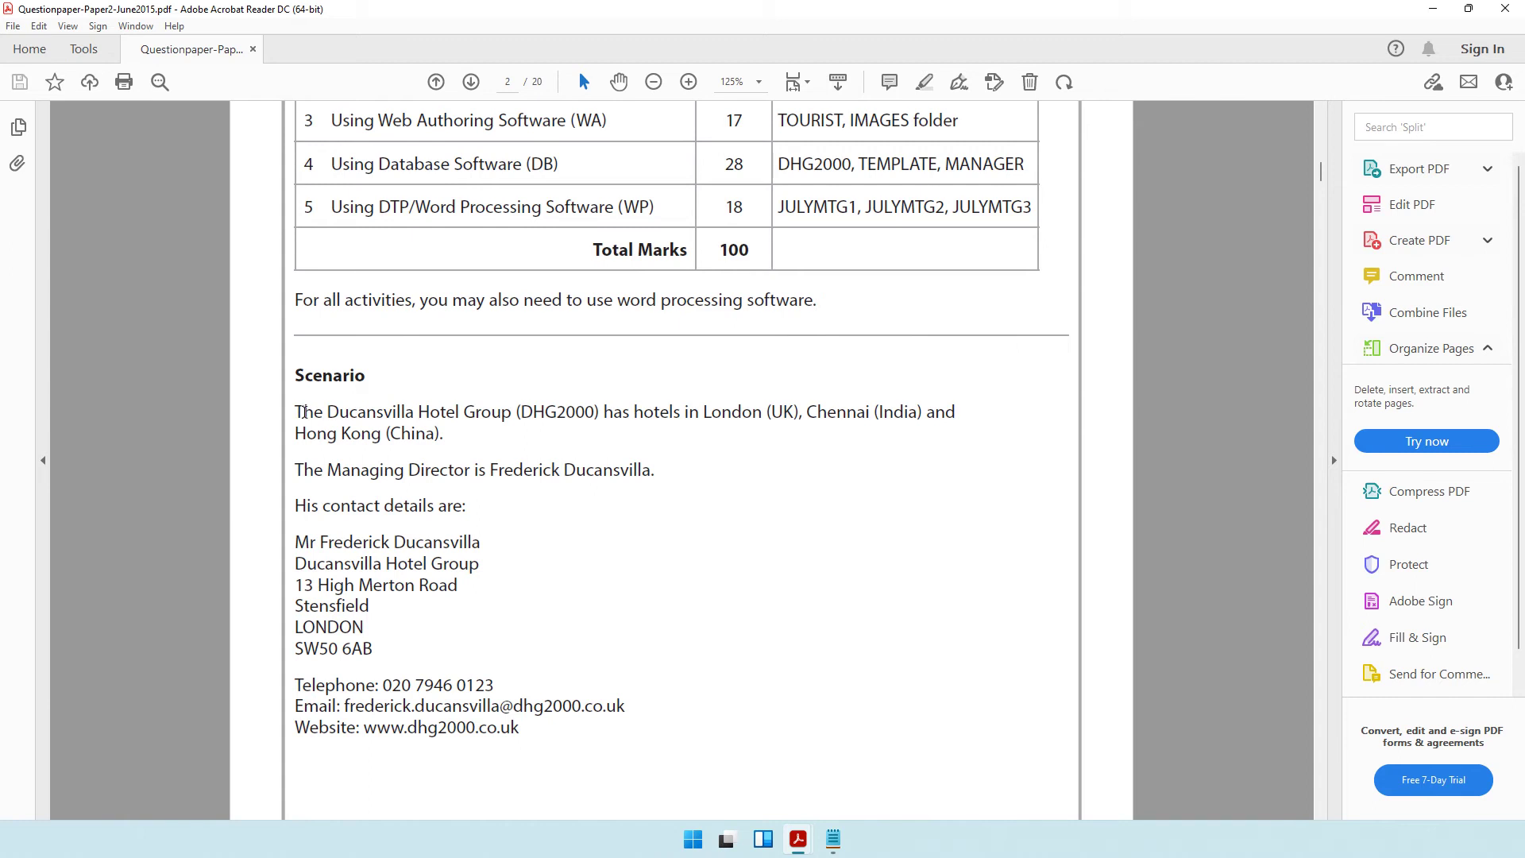
pyautogui.moveTo(302, 412); pyautogui.dragTo(630, 414)
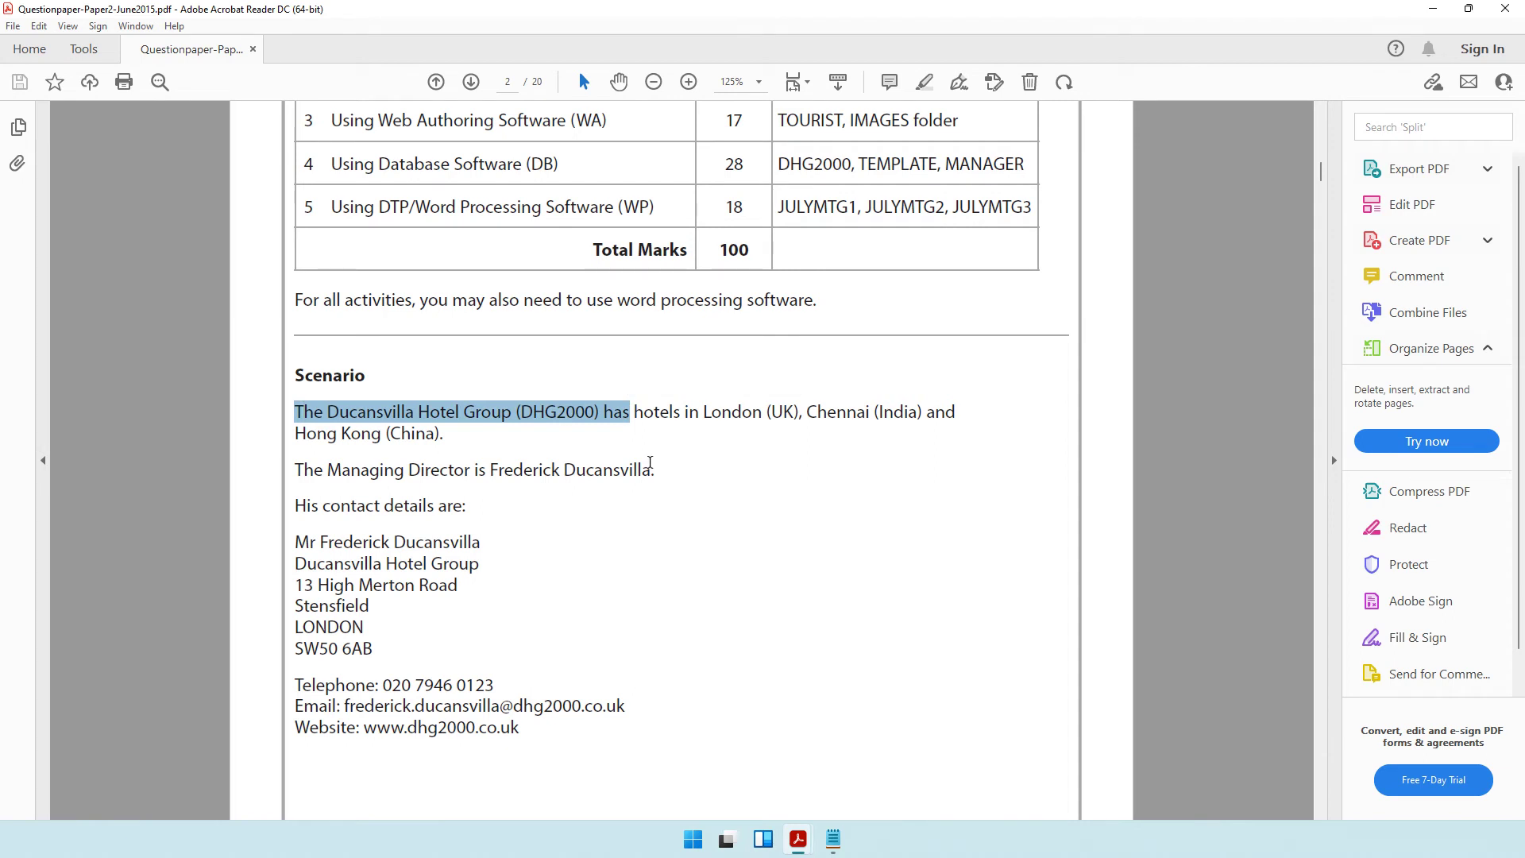
pyautogui.moveTo(474, 470); pyautogui.dragTo(655, 477)
pyautogui.moveTo(320, 542); pyautogui.dragTo(459, 585)
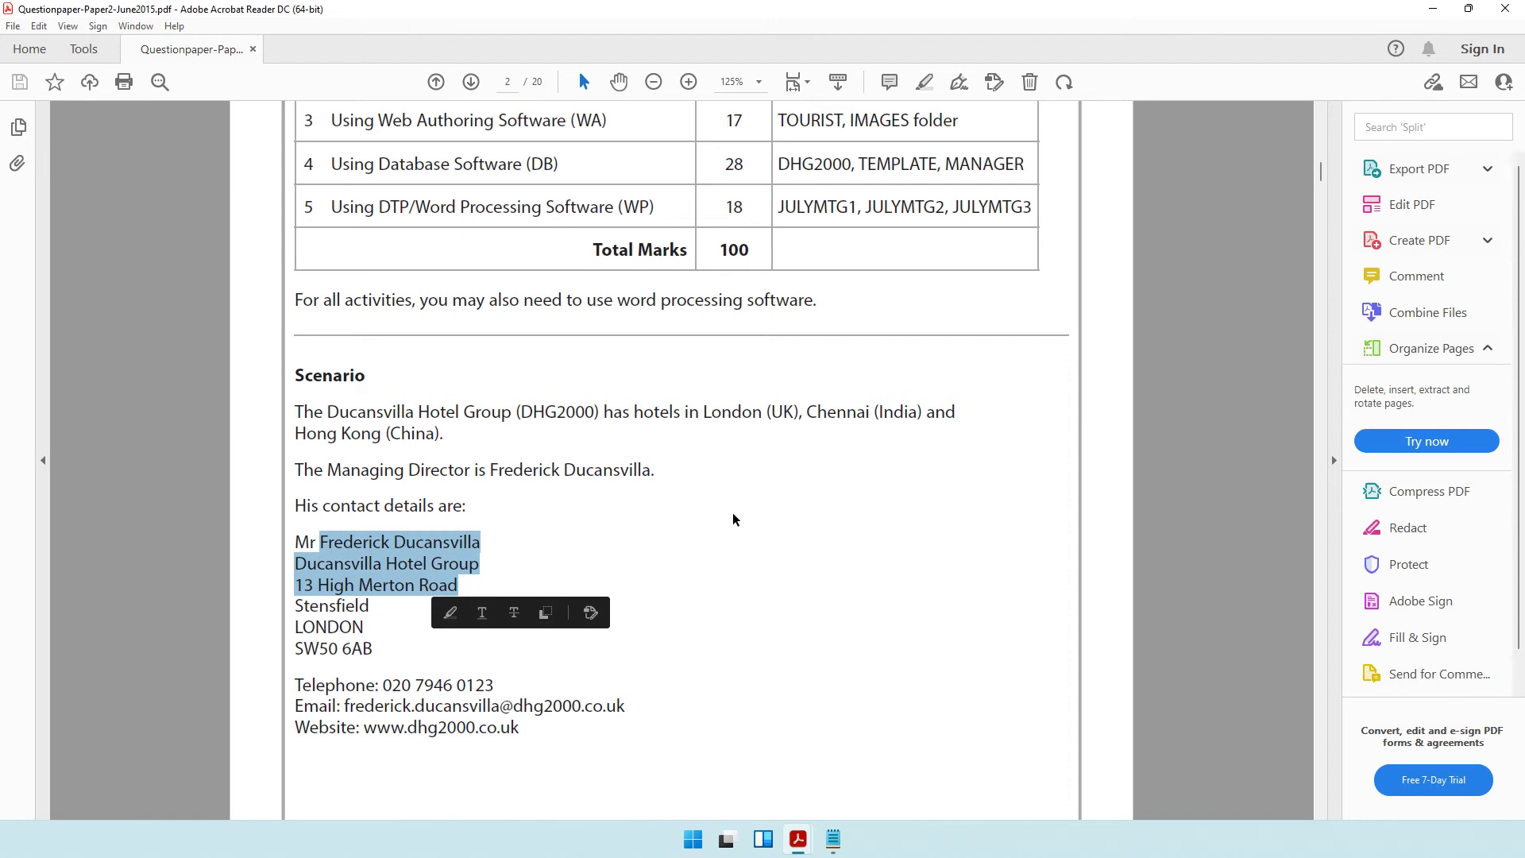
# Highlight the Task AG1 instructions: open a new document, add a footer, save as TASK AG1.
pyautogui.scroll(-8, 738, 521)
pyautogui.scroll(-3, 736, 500)
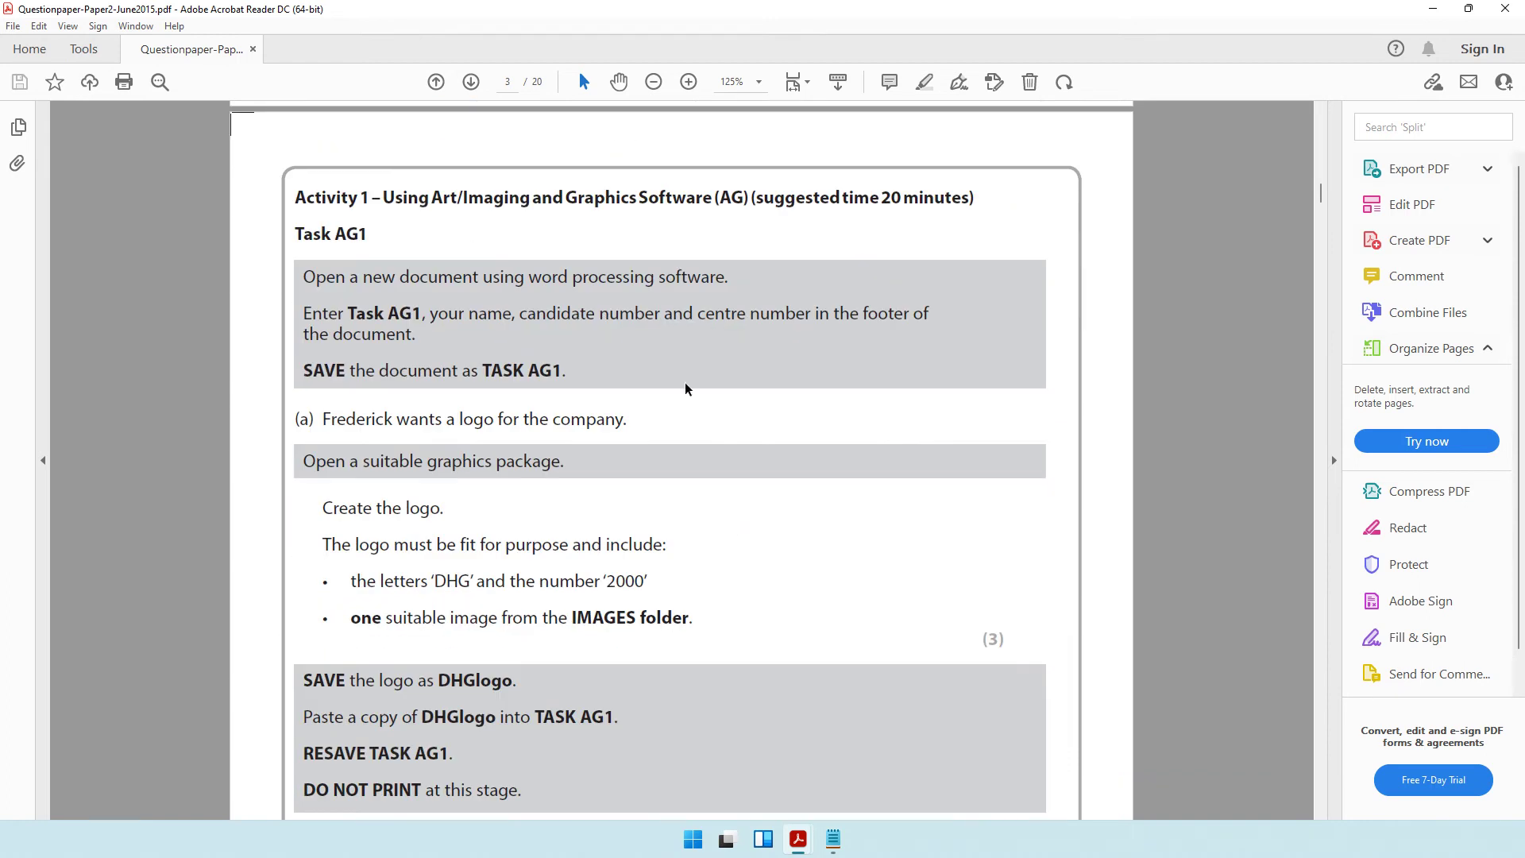
pyautogui.moveTo(313, 233)
pyautogui.mouseDown()
pyautogui.moveTo(368, 235)
pyautogui.moveTo(349, 280)
pyautogui.moveTo(811, 317)
pyautogui.mouseUp()
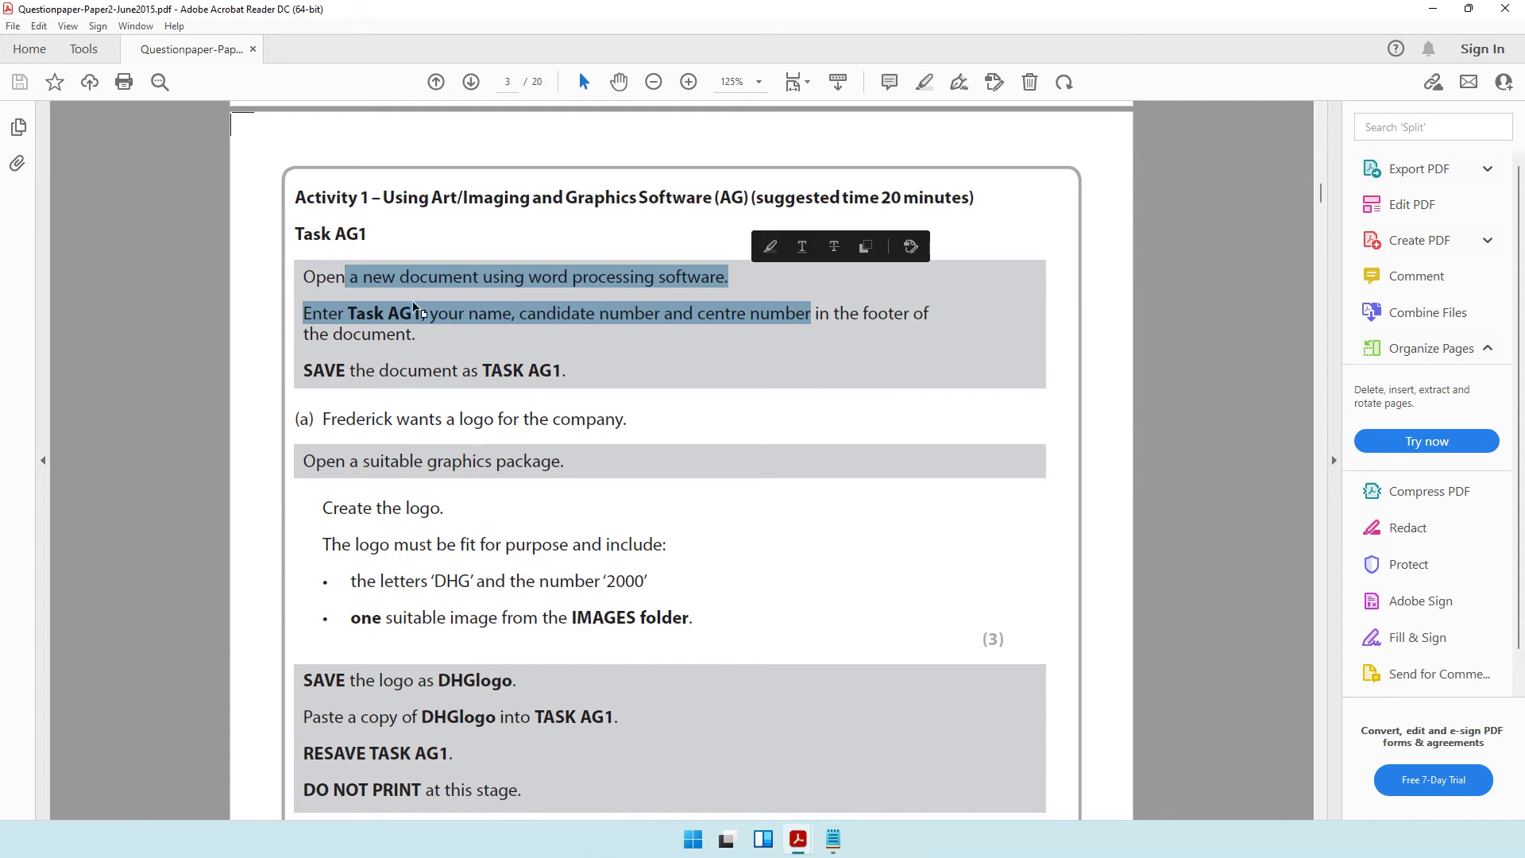
pyautogui.click(377, 312)
pyautogui.doubleClick(892, 312)
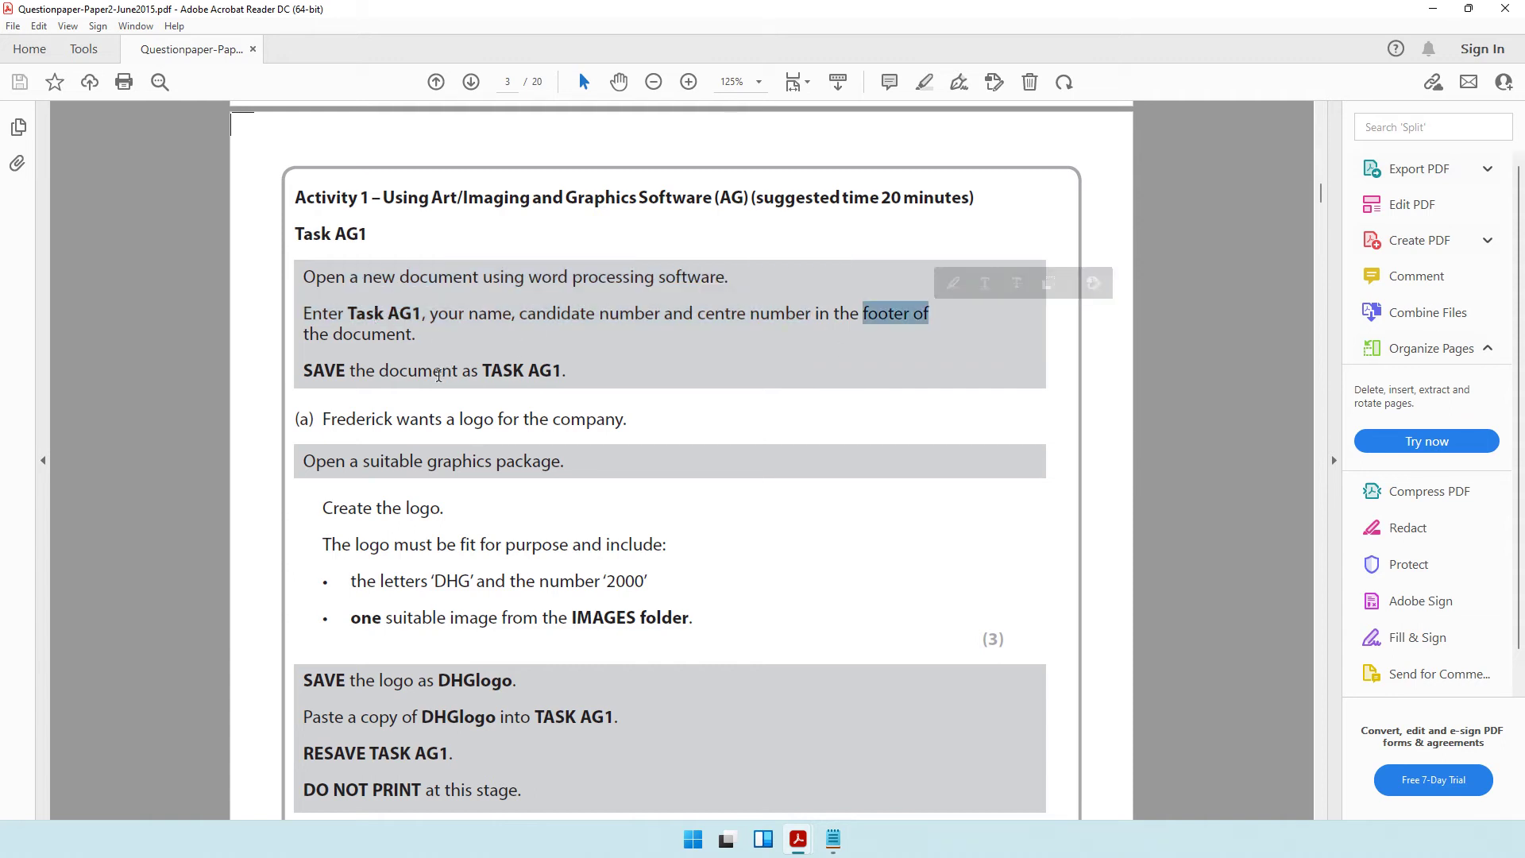
pyautogui.moveTo(484, 372); pyautogui.dragTo(568, 371)
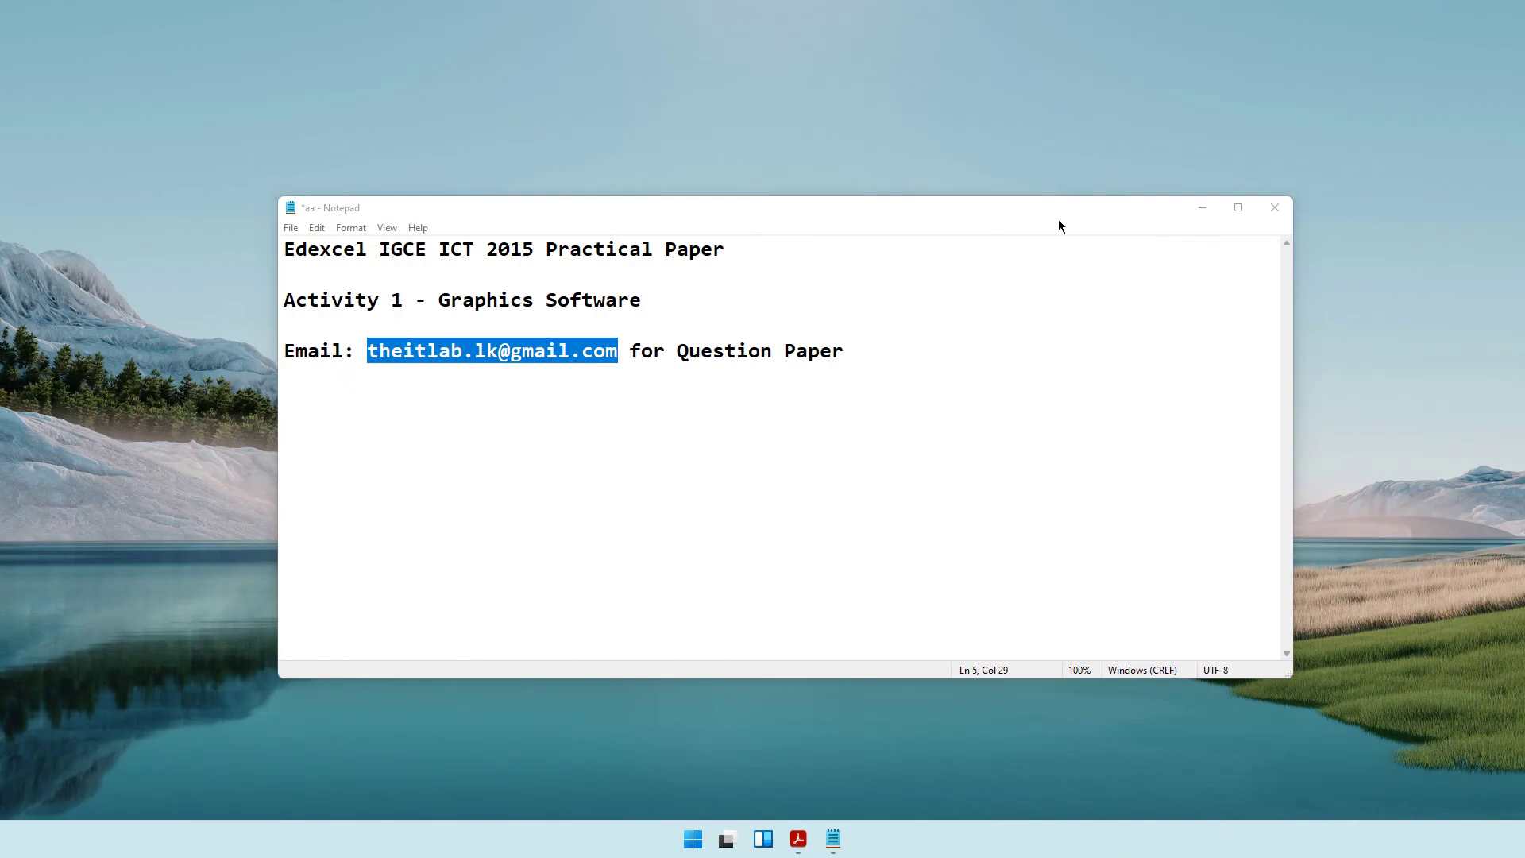
# Create a new Microsoft Word Document named TASK AG1 in the 2015 folder.
pyautogui.press('super+d')
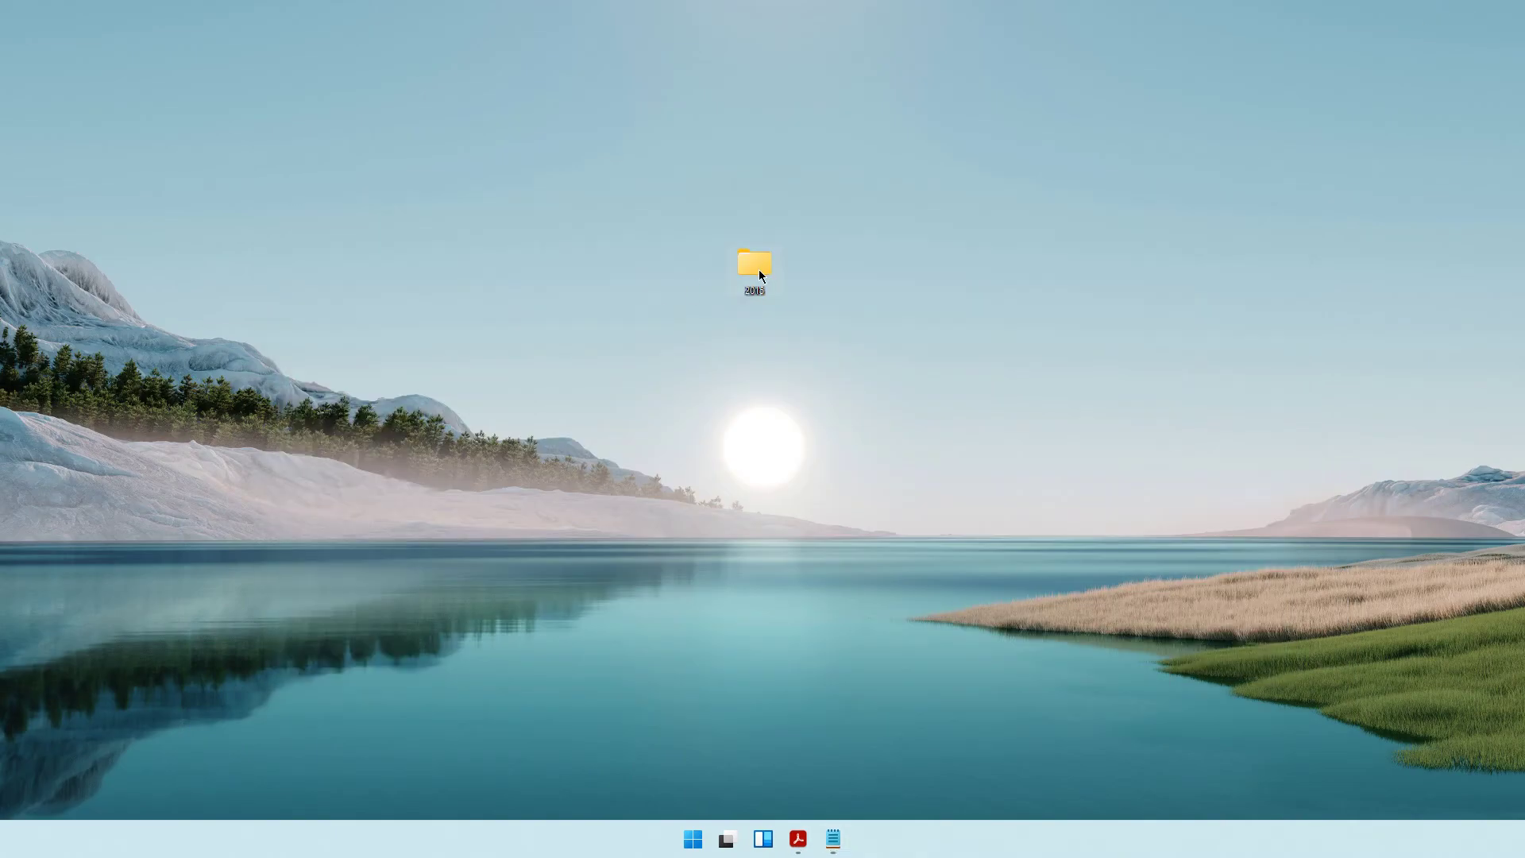
pyautogui.doubleClick(759, 271)
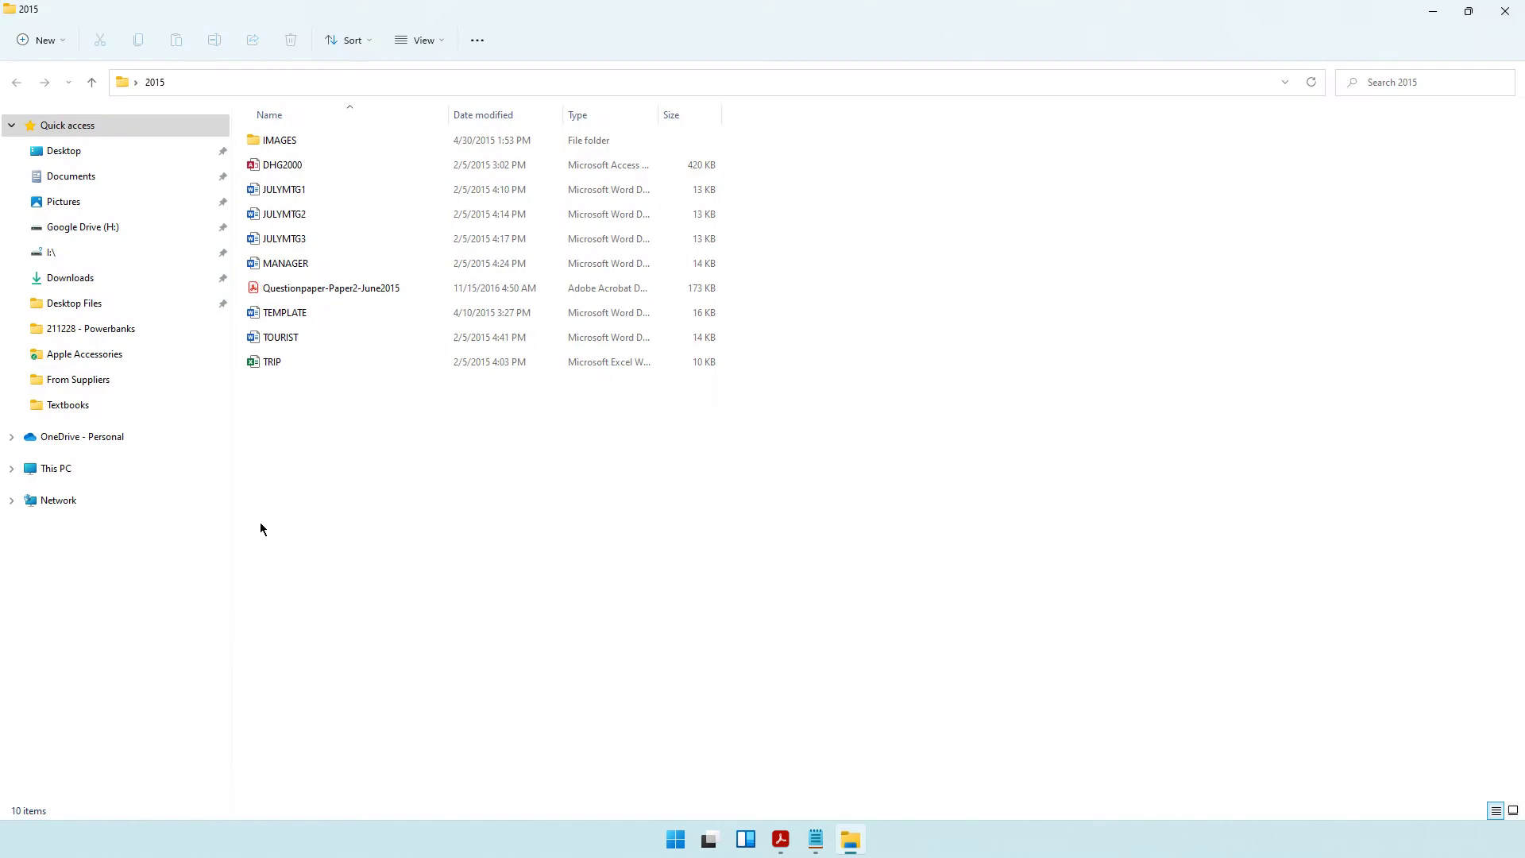
pyautogui.rightClick(479, 481)
pyautogui.moveTo(580, 602)
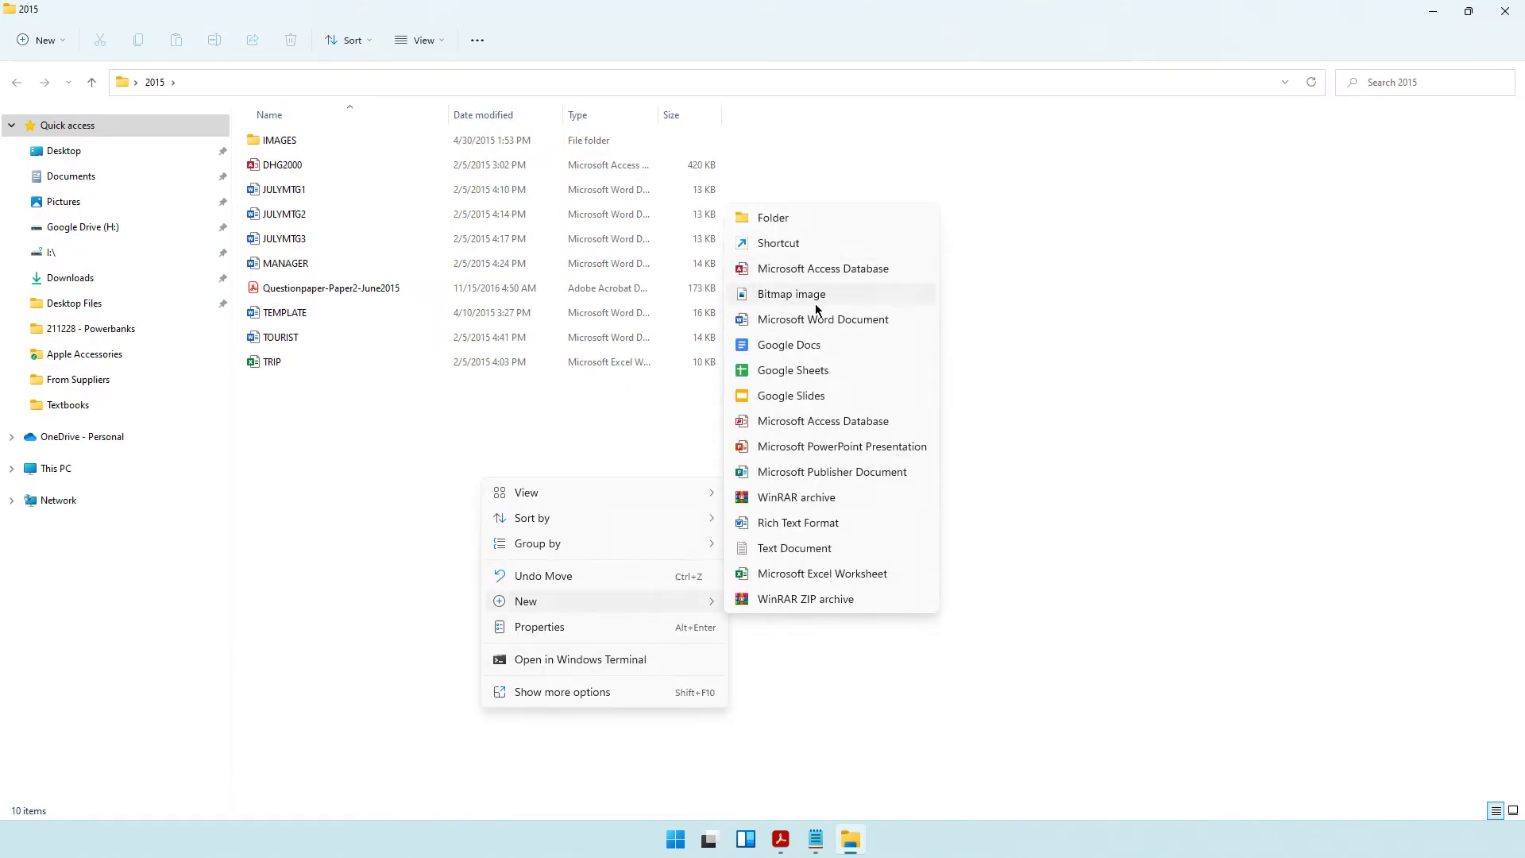
pyautogui.click(798, 326)
pyautogui.write('TASK AG1')
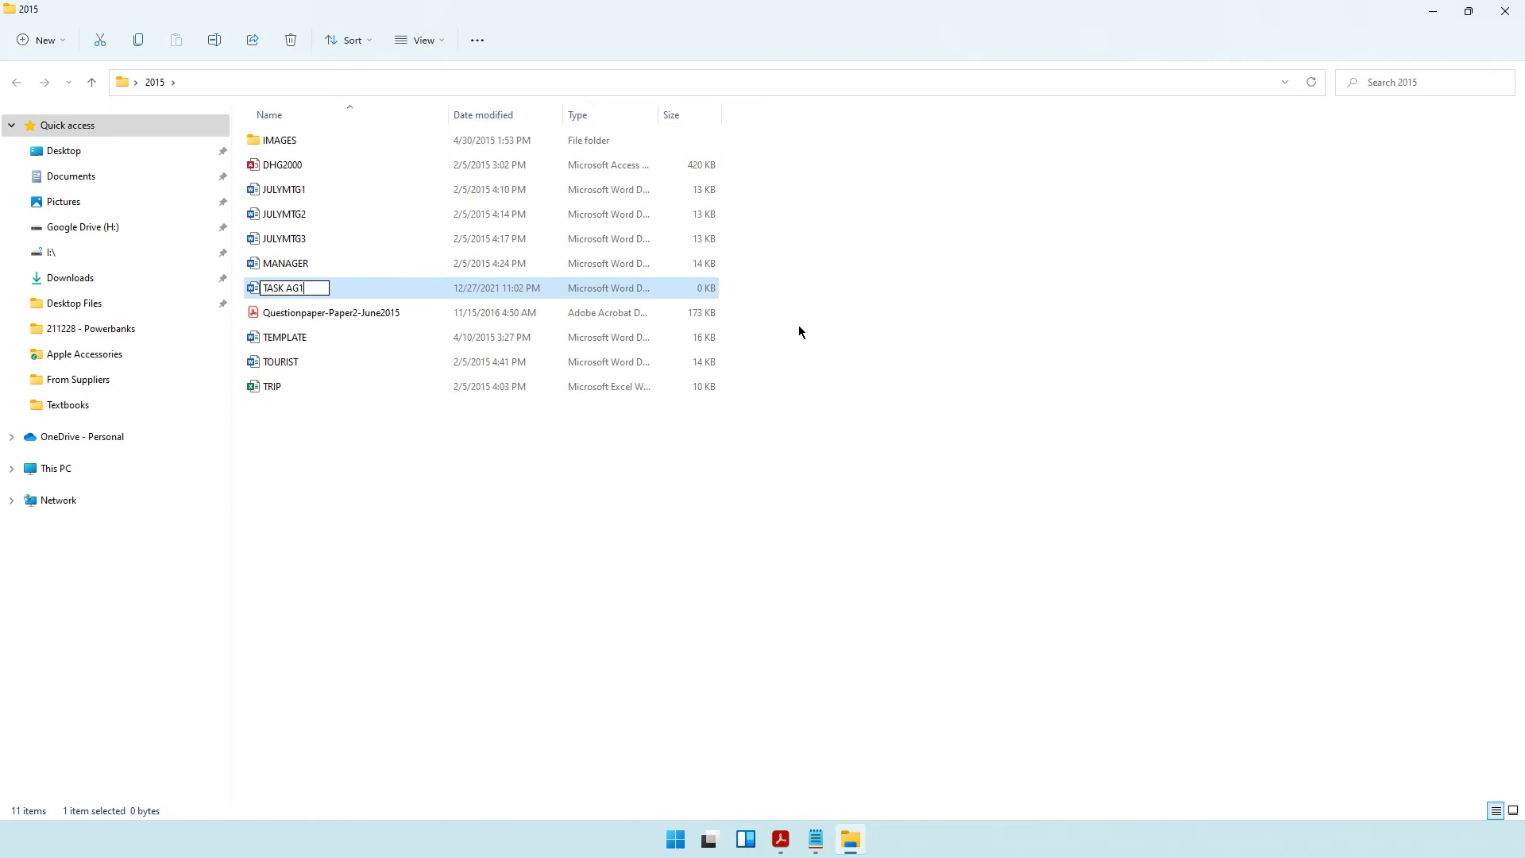
pyautogui.press('Return')
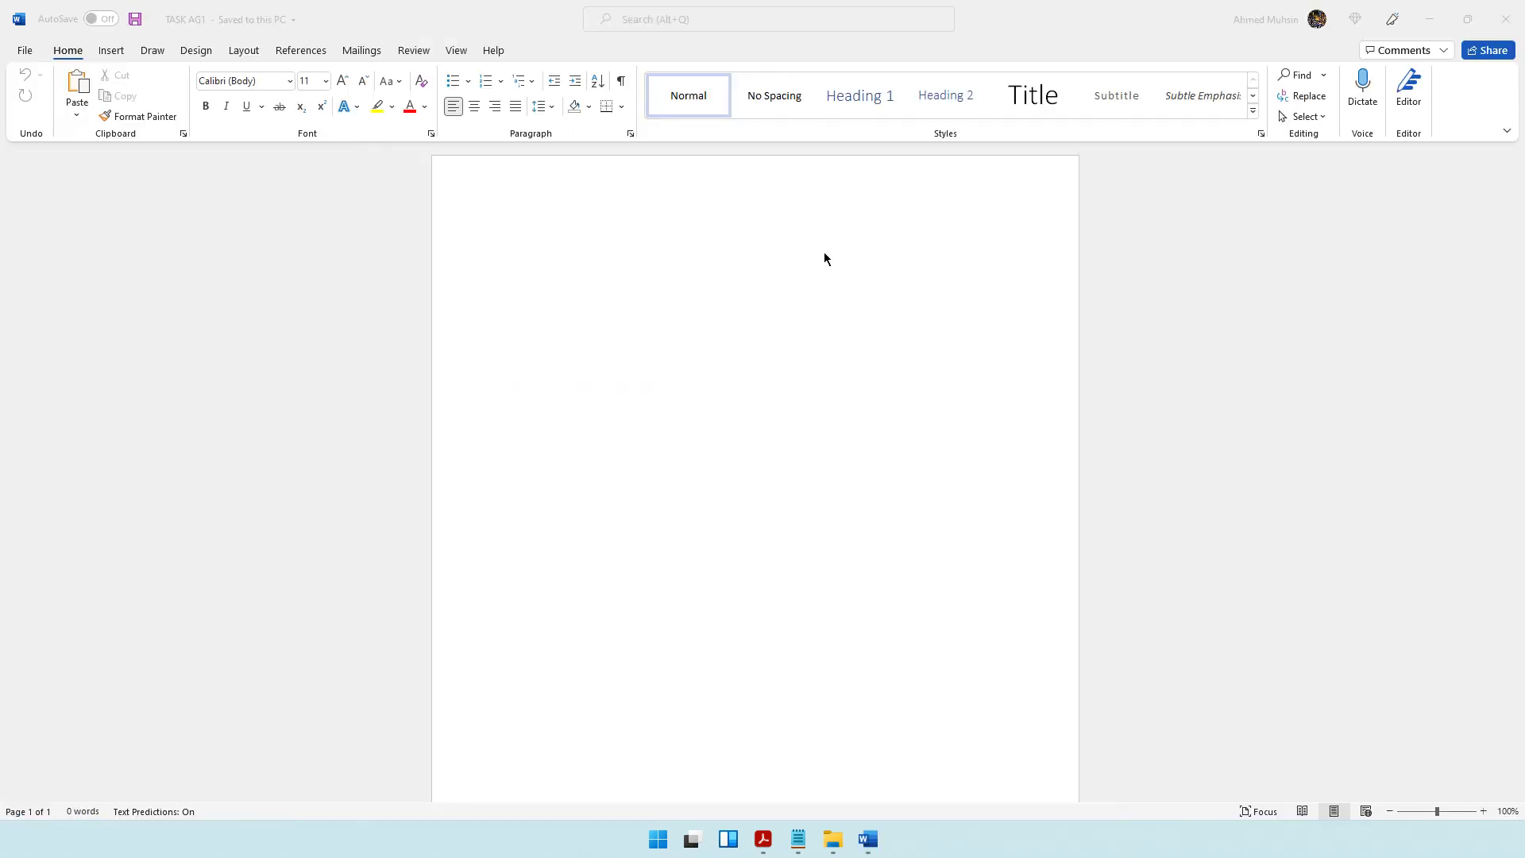
# Enter 'Task AG1' followed by the candidate's name and numbers in the document footer.
pyautogui.scroll(-5, 719, 500)
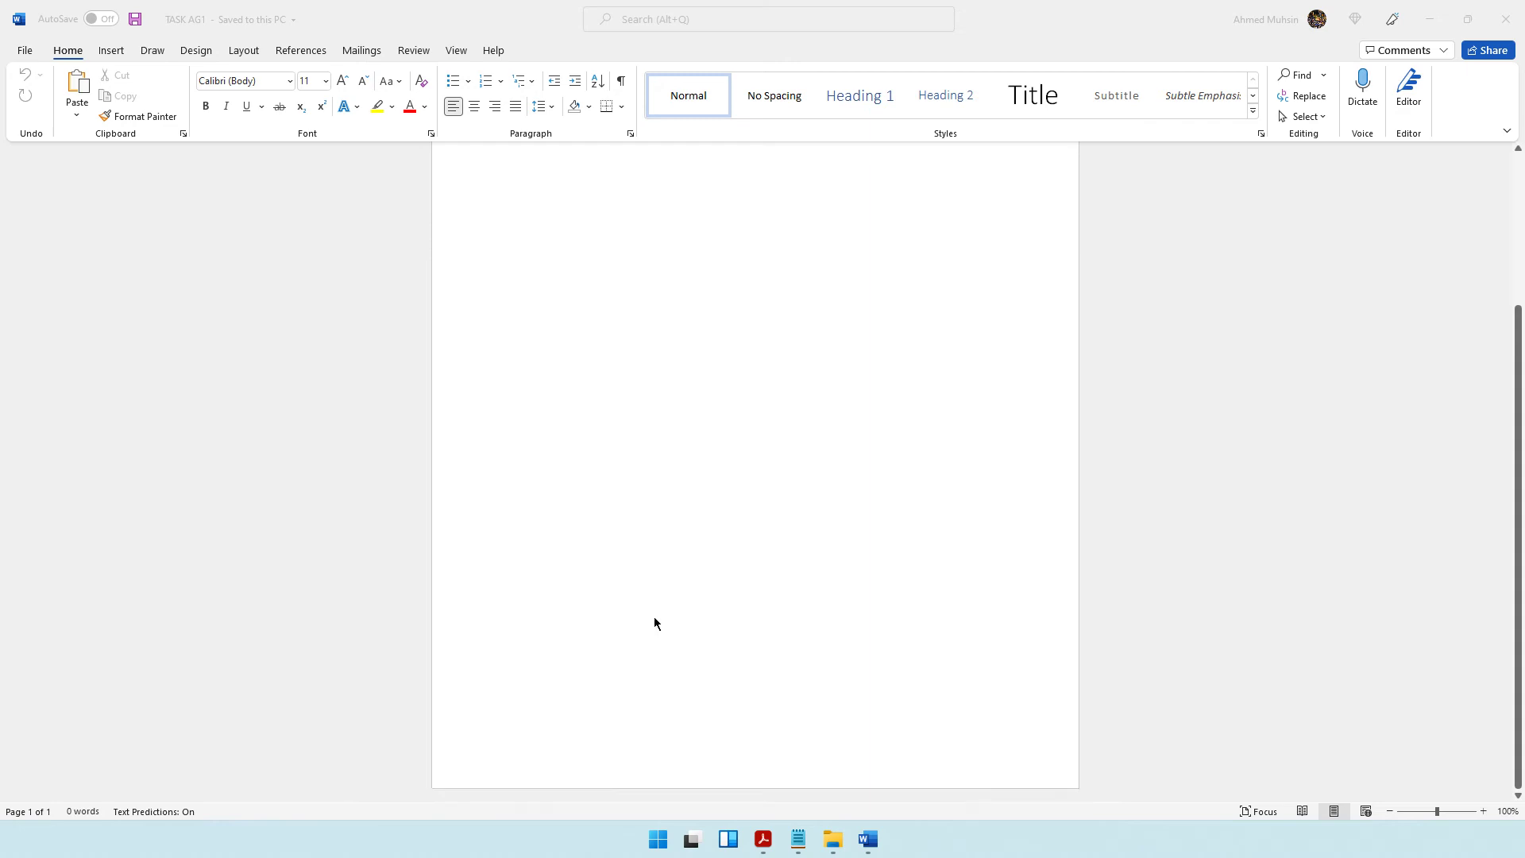
pyautogui.doubleClick(610, 760)
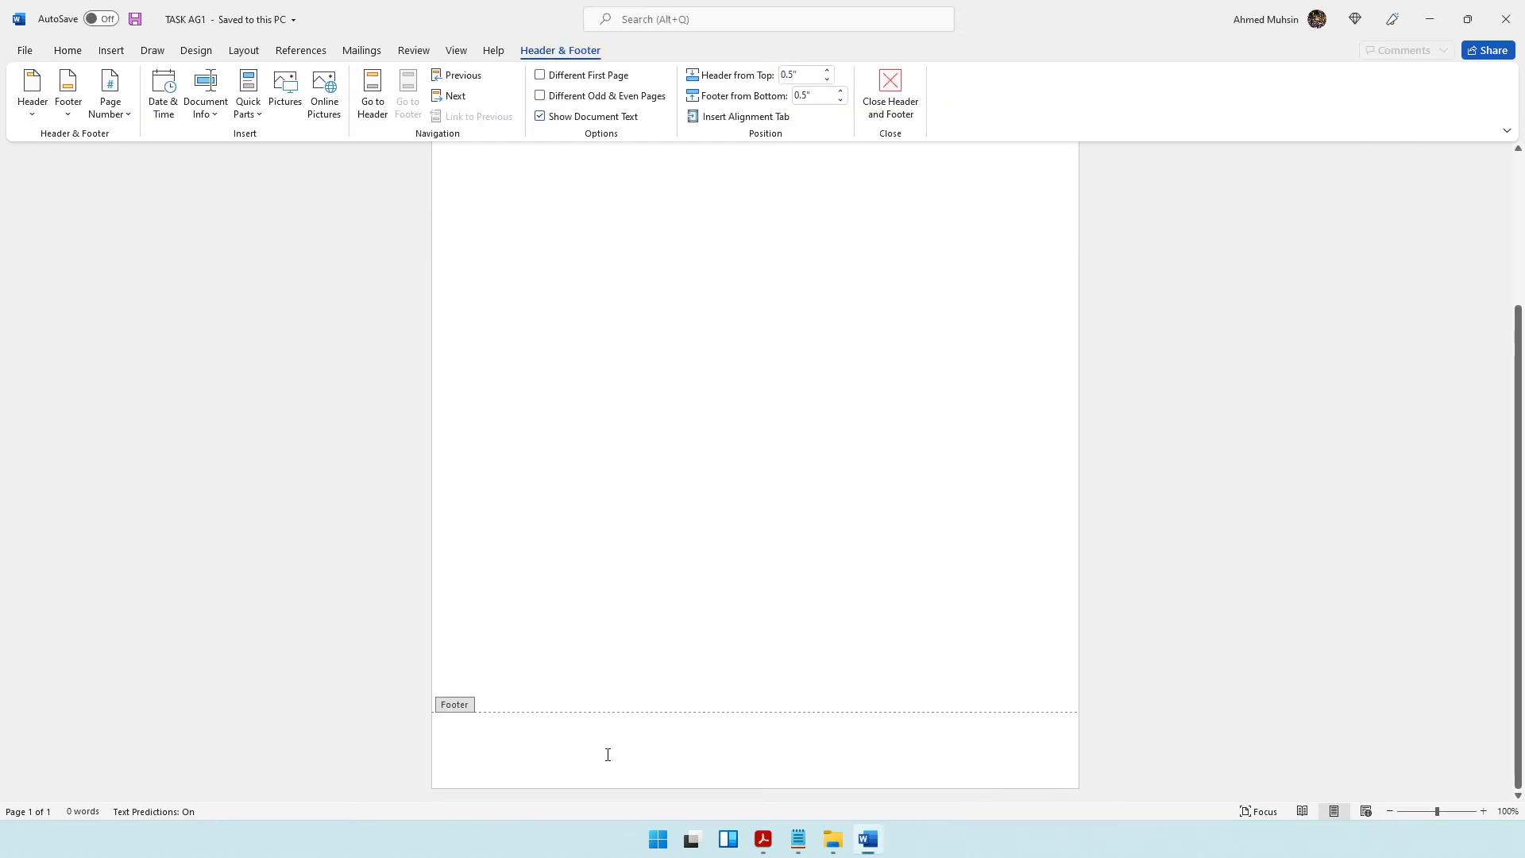
pyautogui.write('Task AG')
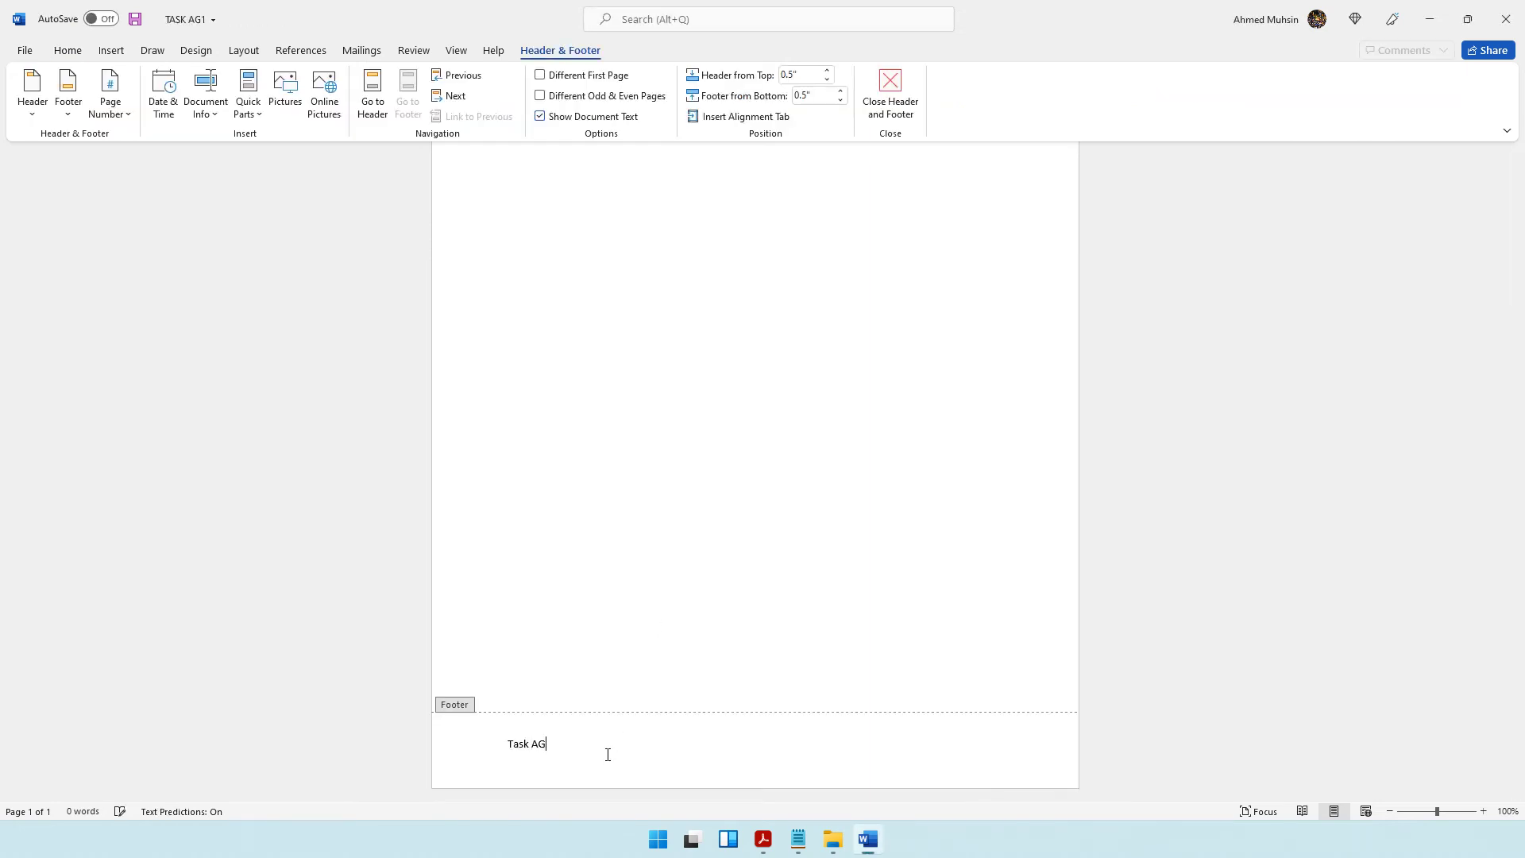
pyautogui.write('1 Ahmed 1234 1234')
pyautogui.click(870, 112)
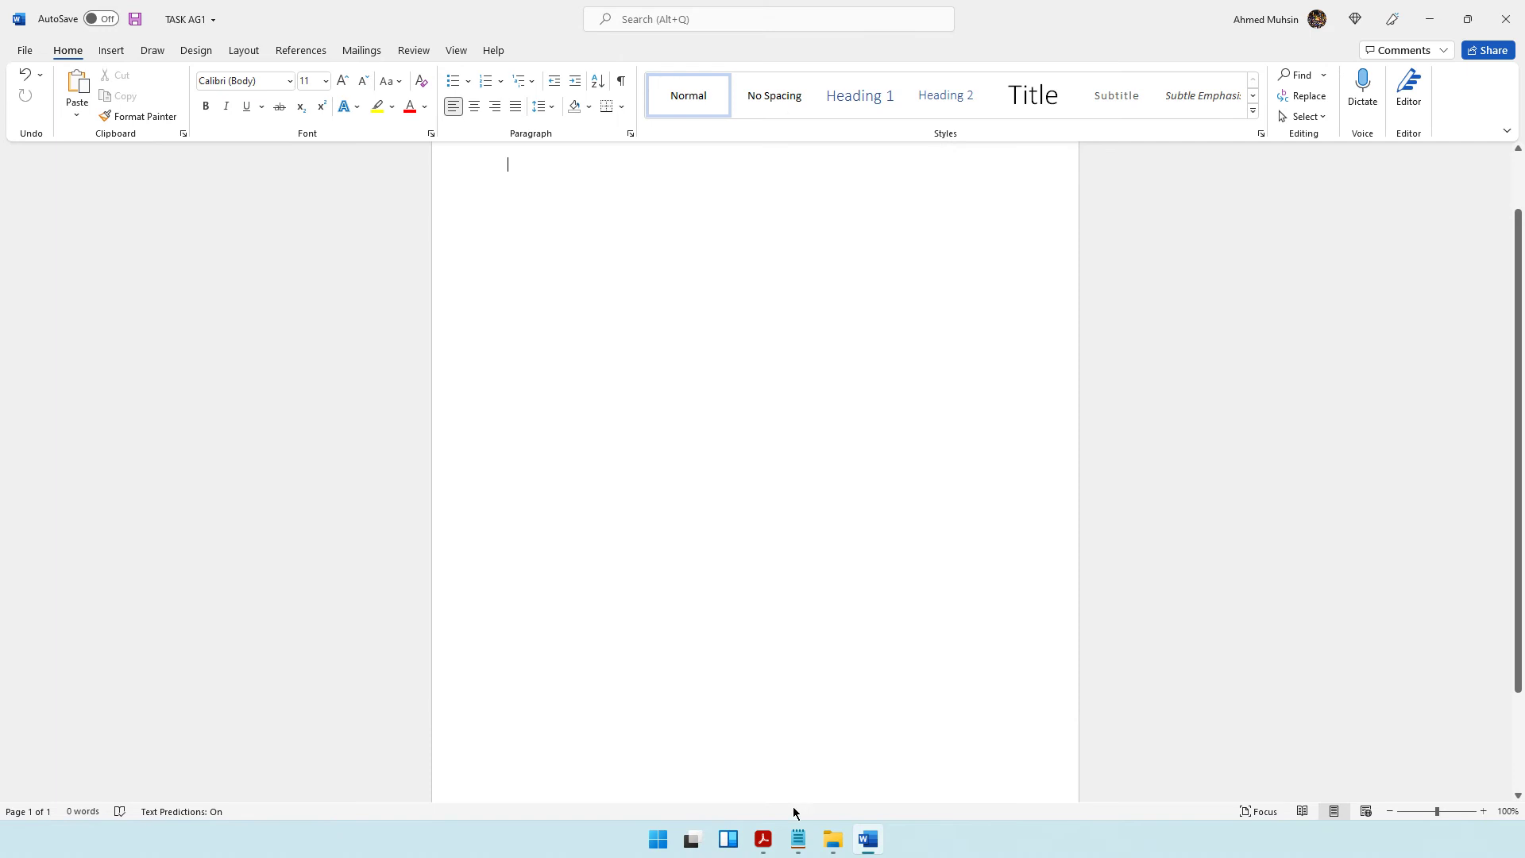
# Highlight the logo requirements: DHG letters, the number 2000, and an image from IMAGES.
pyautogui.click(763, 839)
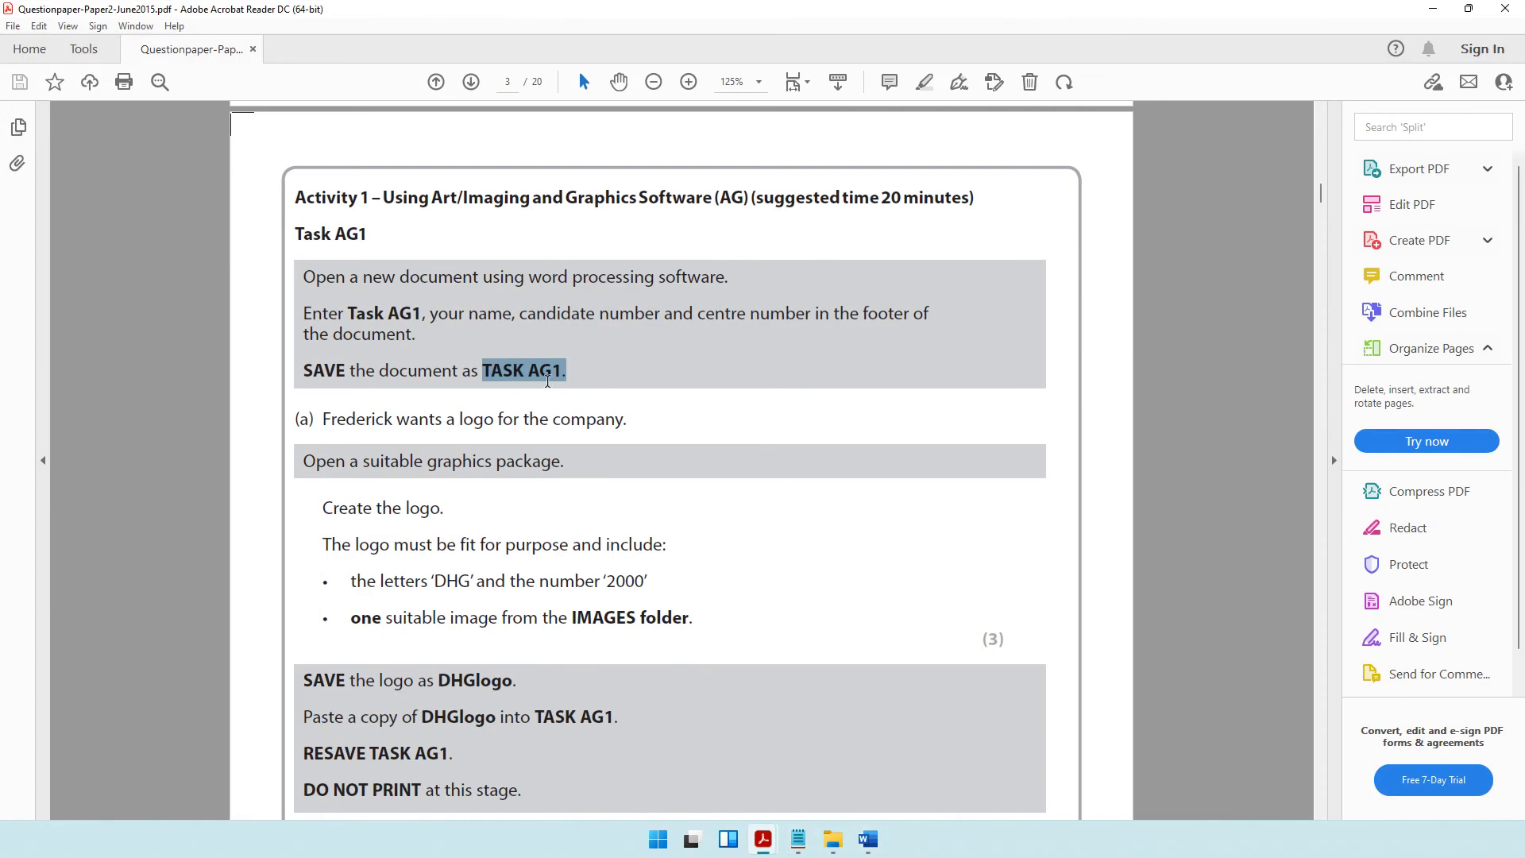
pyautogui.scroll(-2, 588, 427)
pyautogui.moveTo(323, 266); pyautogui.dragTo(623, 270)
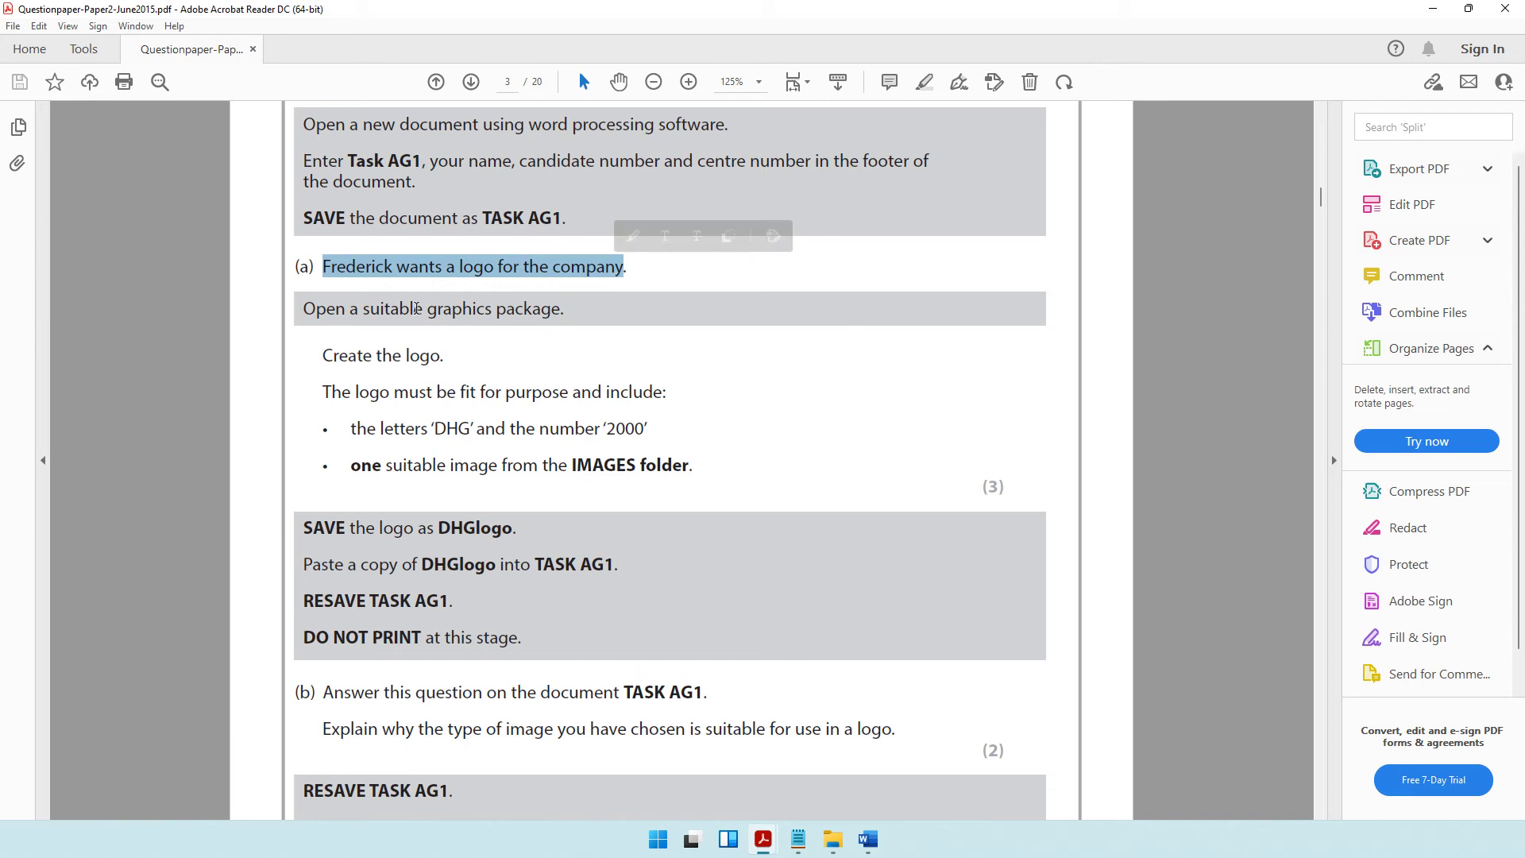
pyautogui.moveTo(375, 355); pyautogui.dragTo(643, 402)
pyautogui.click(378, 389)
pyautogui.click(455, 433)
pyautogui.moveTo(434, 429); pyautogui.dragTo(649, 433)
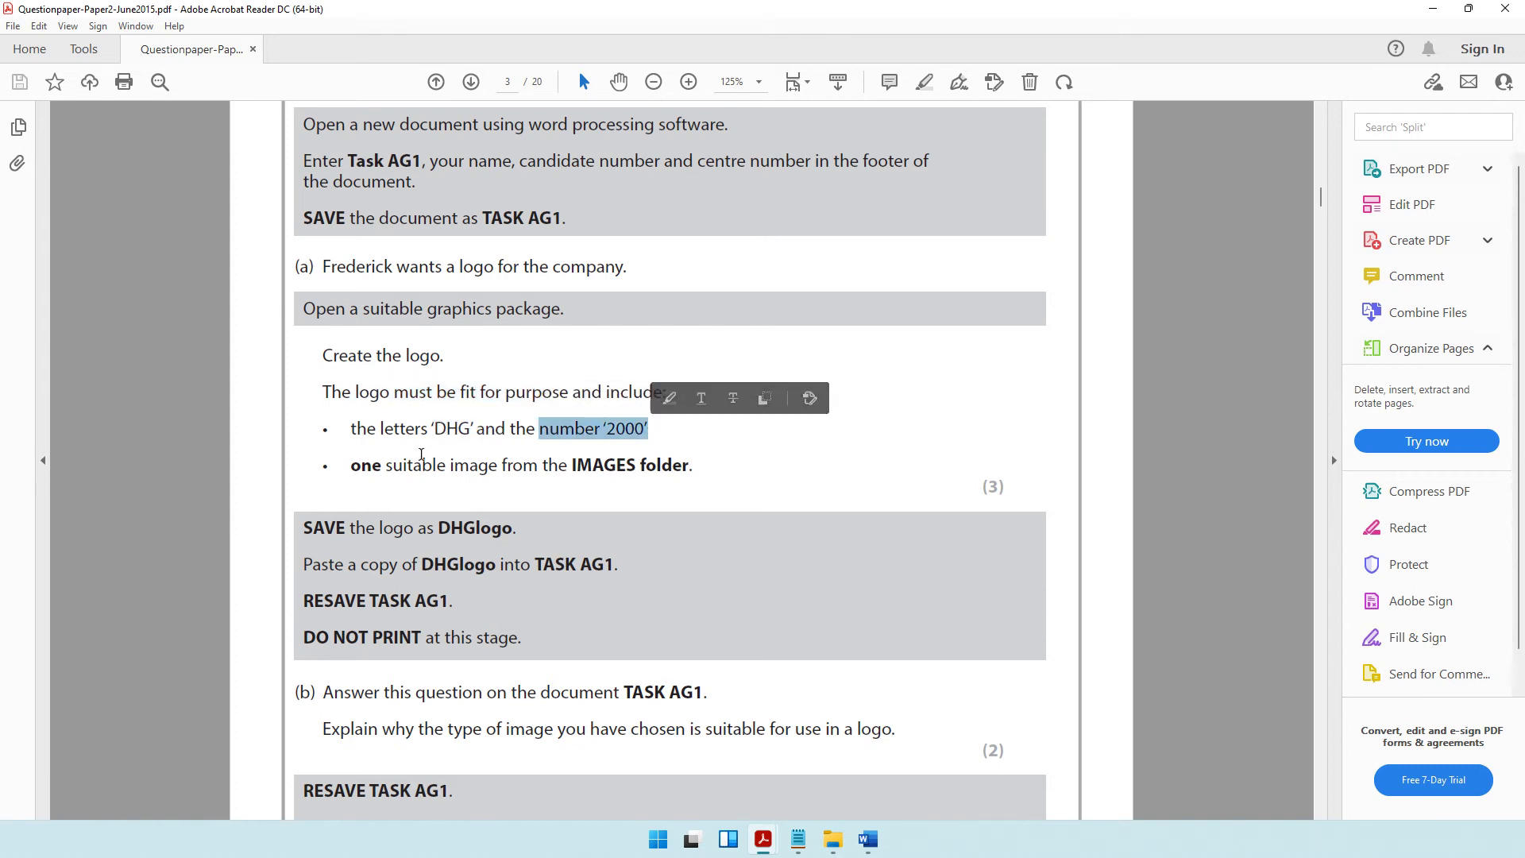
pyautogui.moveTo(386, 465); pyautogui.dragTo(659, 469)
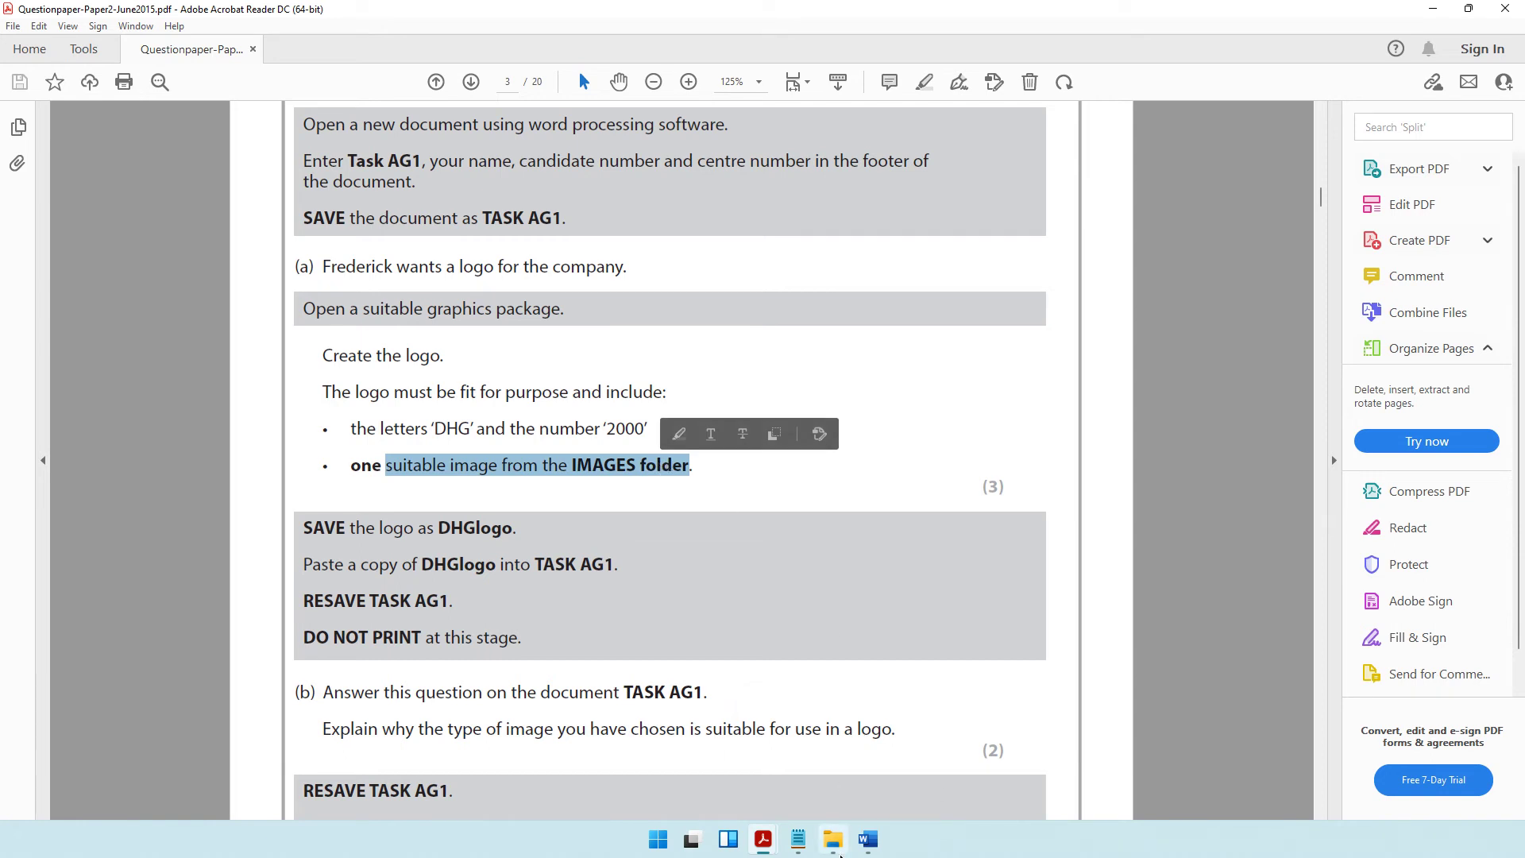
# Back in the 2015 folder, deselect TASK AG1 and select the IMAGES folder.
pyautogui.click(838, 850)
pyautogui.click(607, 514)
pyautogui.click(317, 141)
# Open the IMAGES folder and look through COLOMBO, LONDON, MUNICH, PARIS and TEMPLE.
pyautogui.doubleClick(317, 142)
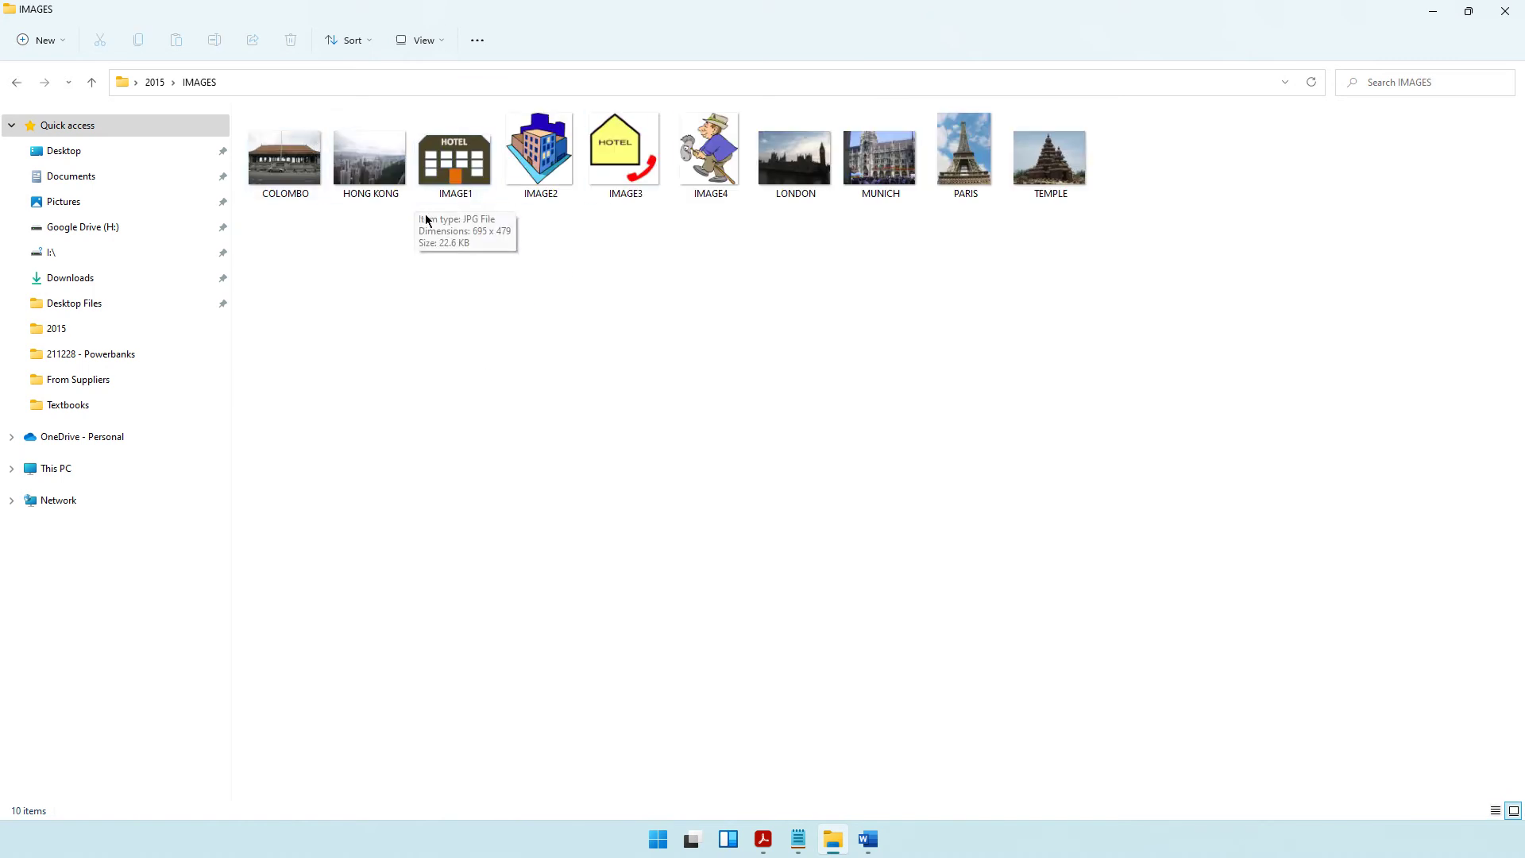
pyautogui.click(304, 182)
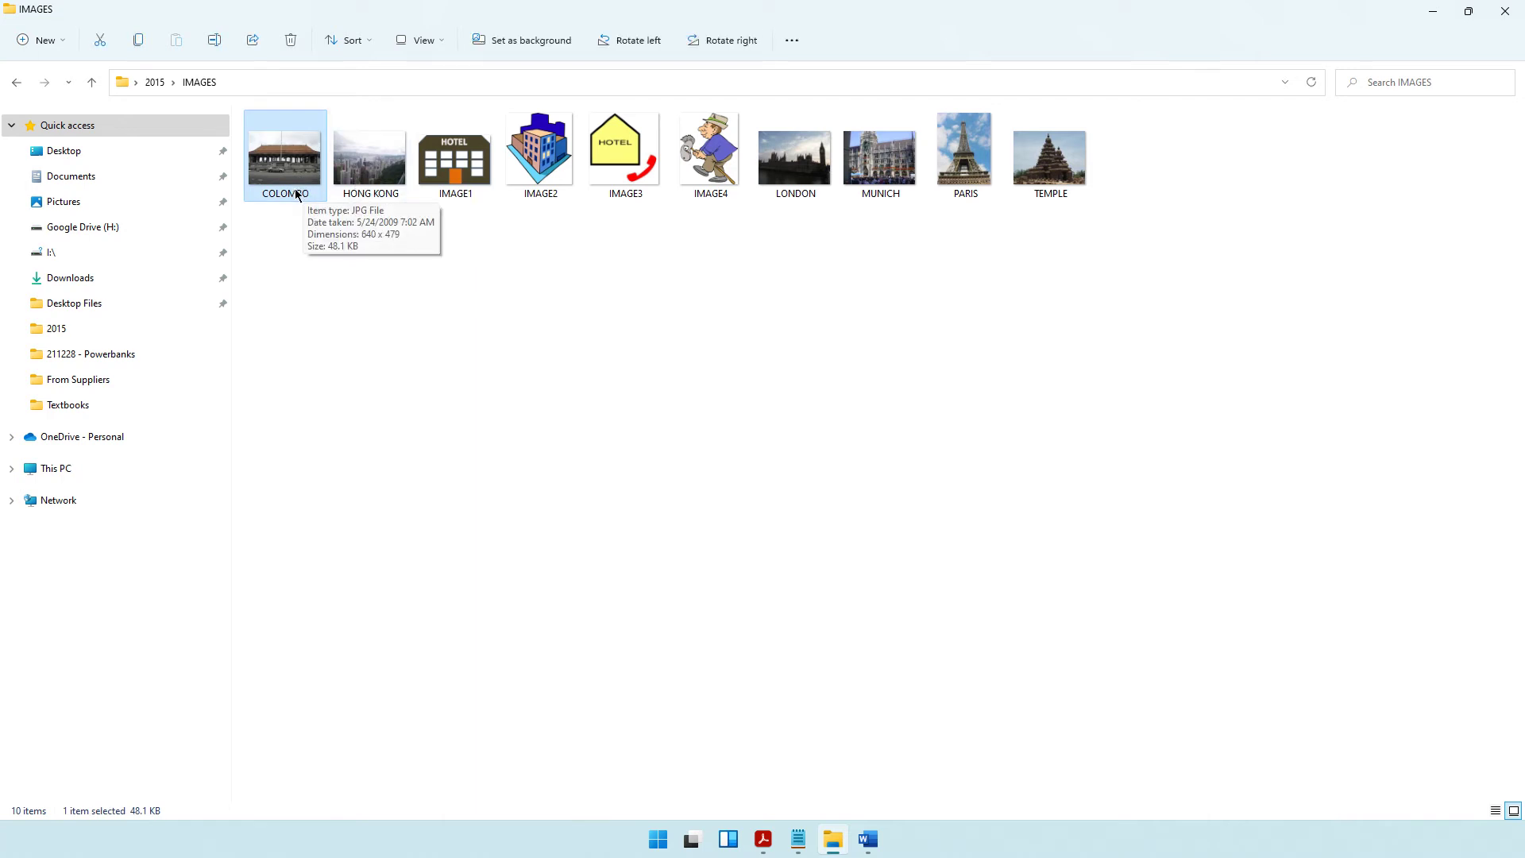
pyautogui.moveTo(387, 195)
pyautogui.click(795, 183)
pyautogui.click(883, 190)
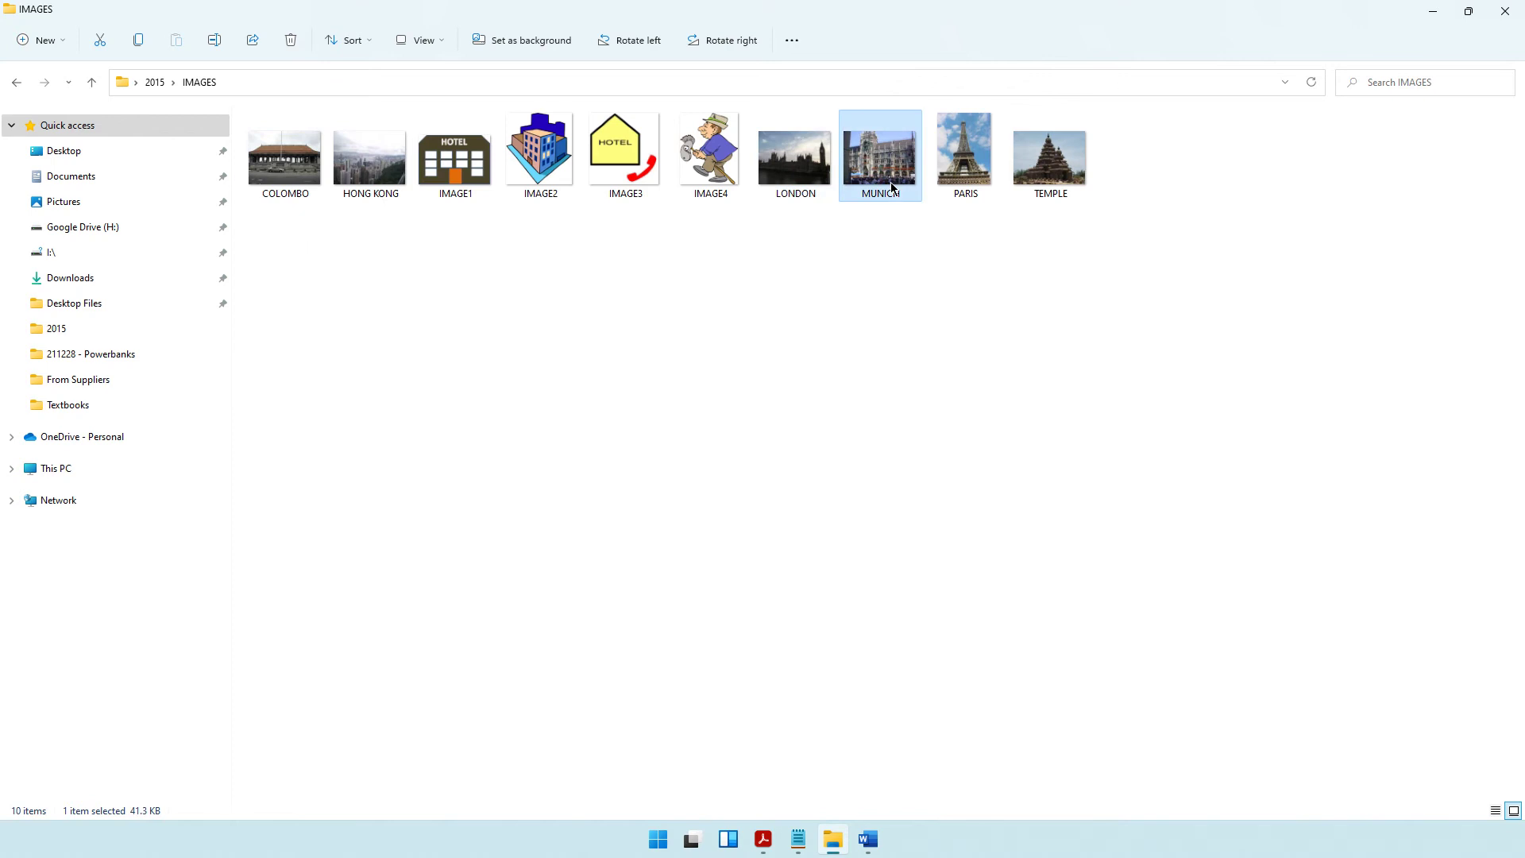
pyautogui.click(955, 192)
pyautogui.click(1069, 192)
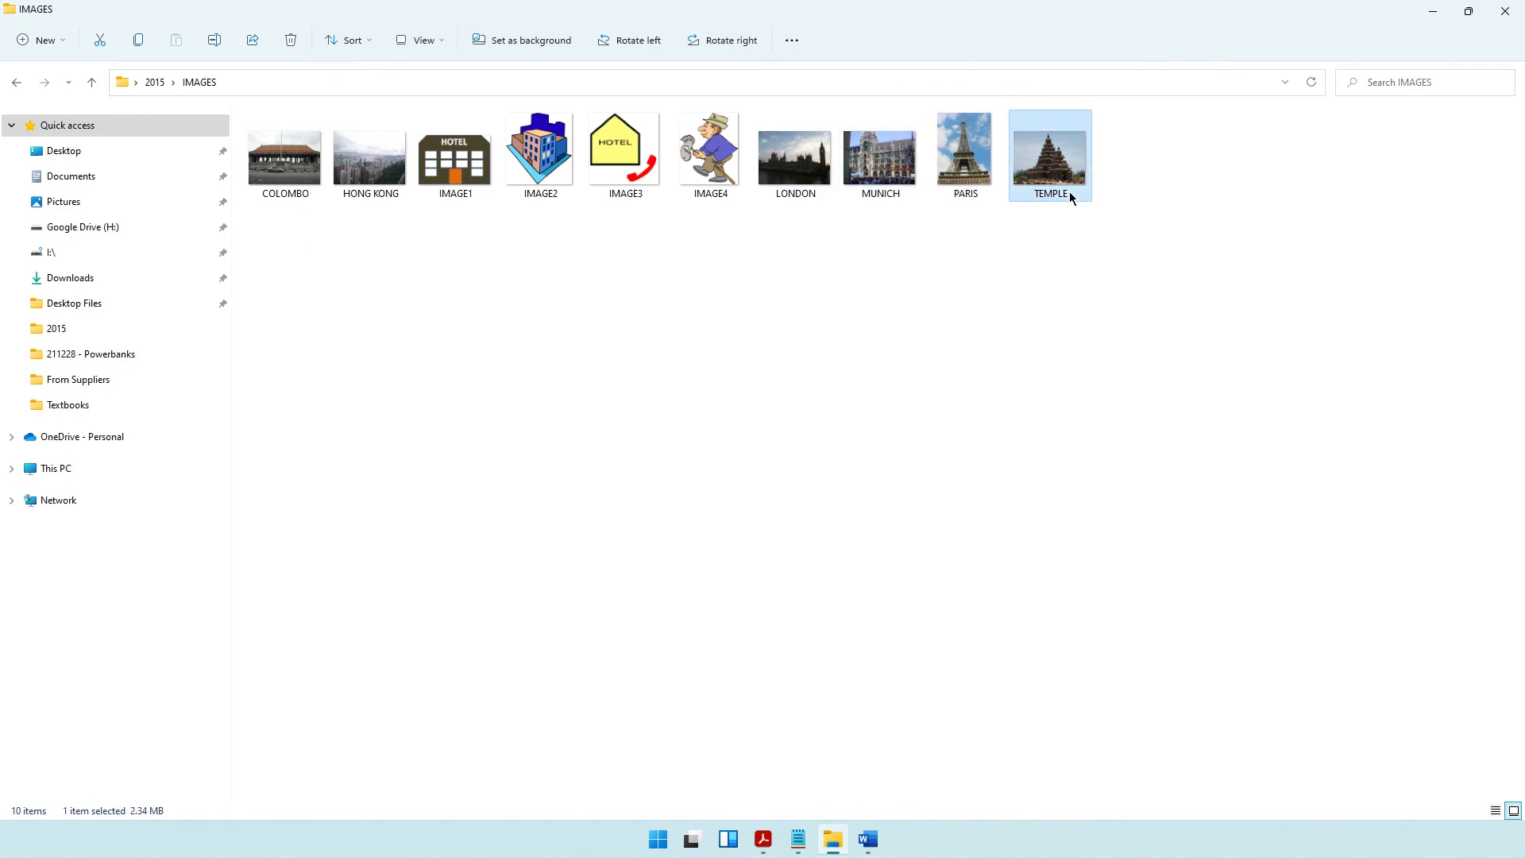
# Compare IMAGE2, IMAGE3 and IMAGE4, settling on the IMAGE2 building picture.
pyautogui.click(534, 169)
pyautogui.click(623, 165)
pyautogui.click(729, 193)
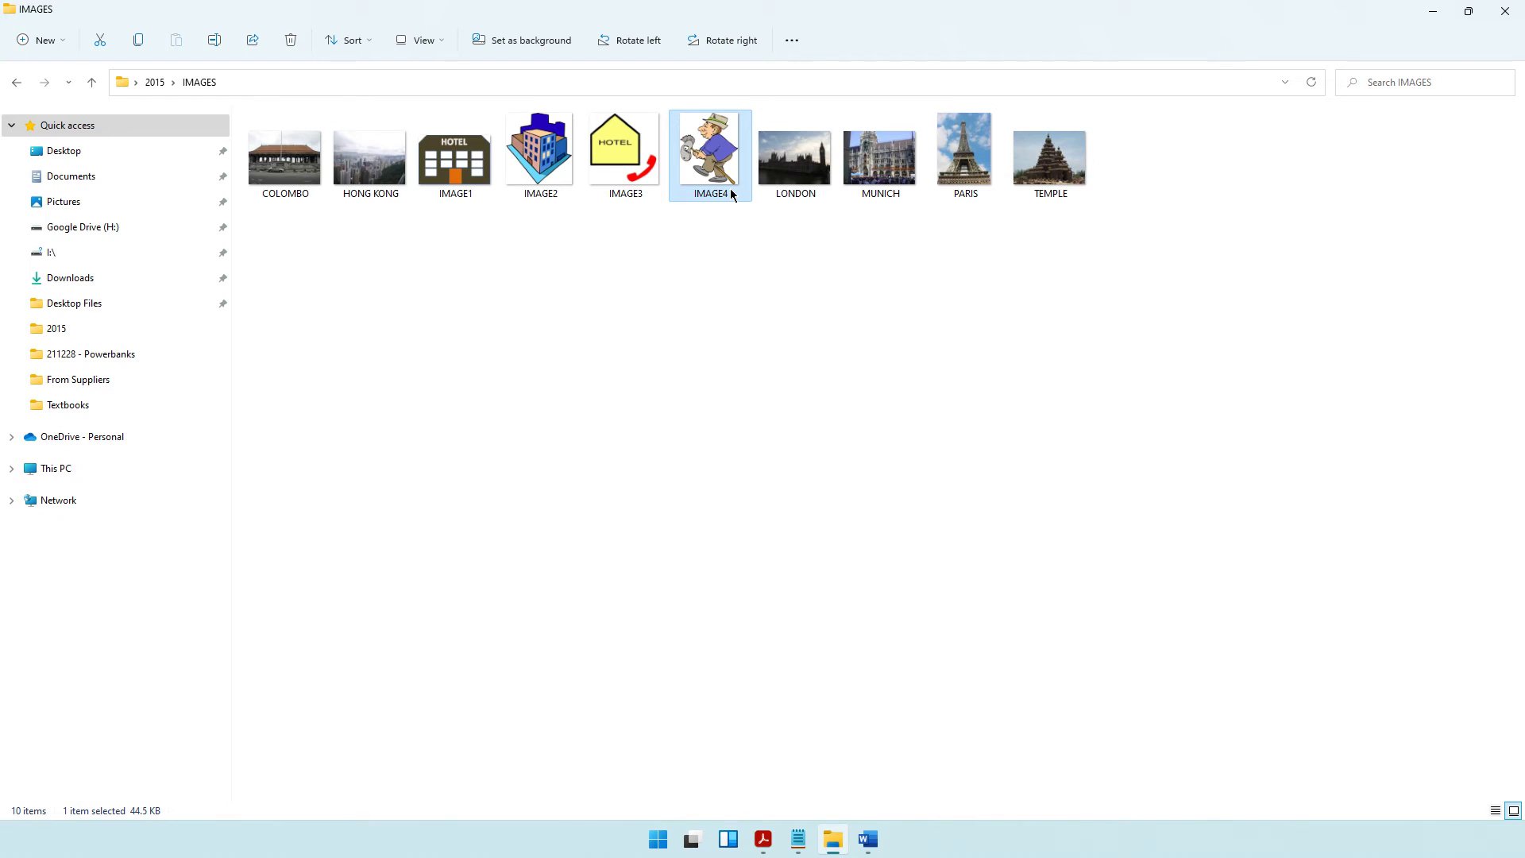
pyautogui.click(556, 147)
pyautogui.click(605, 159)
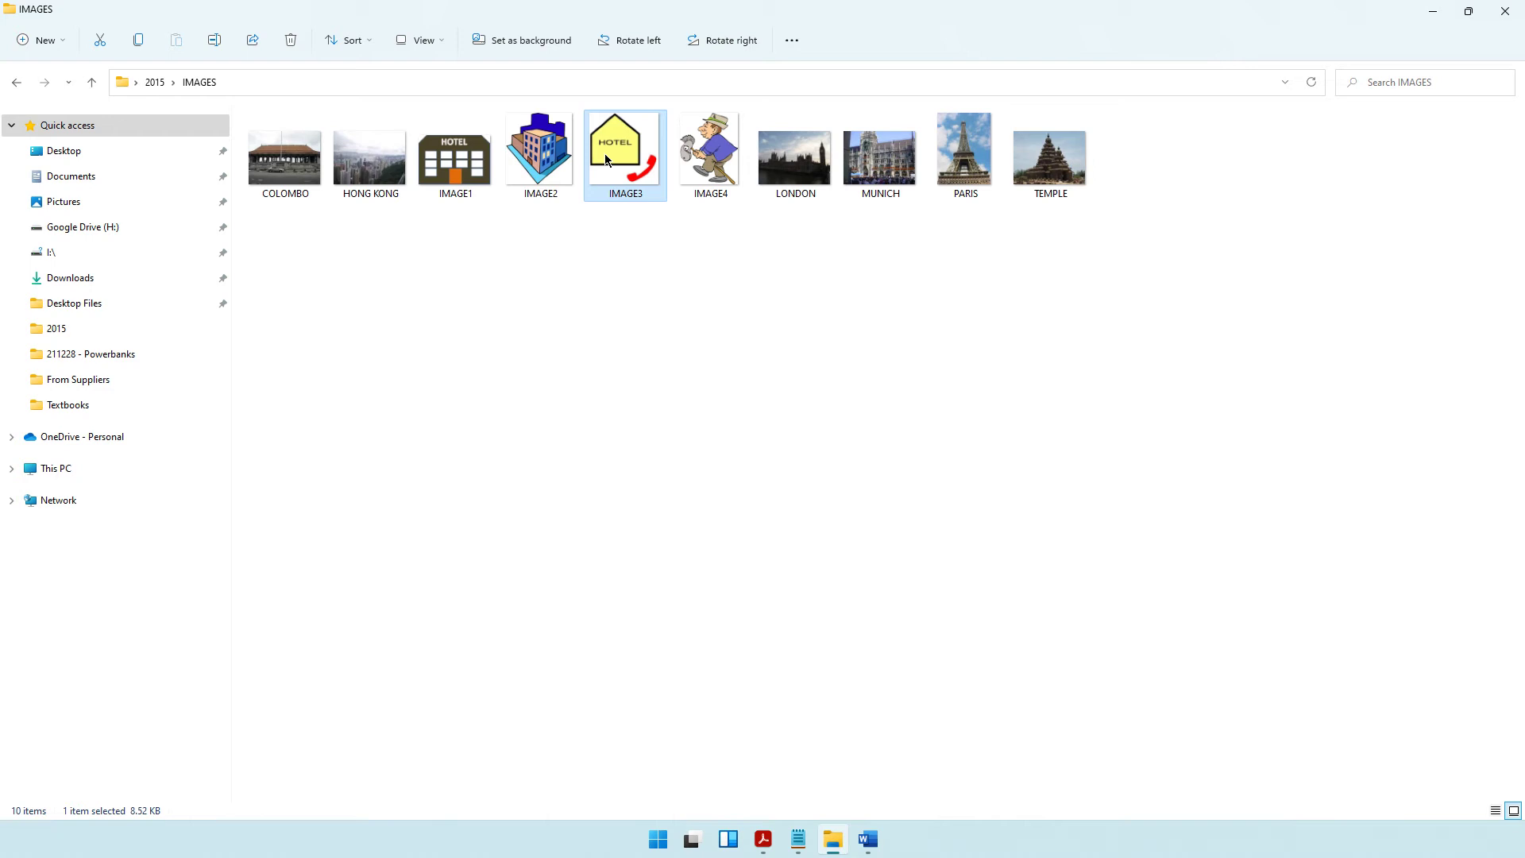
pyautogui.click(556, 167)
pyautogui.click(770, 299)
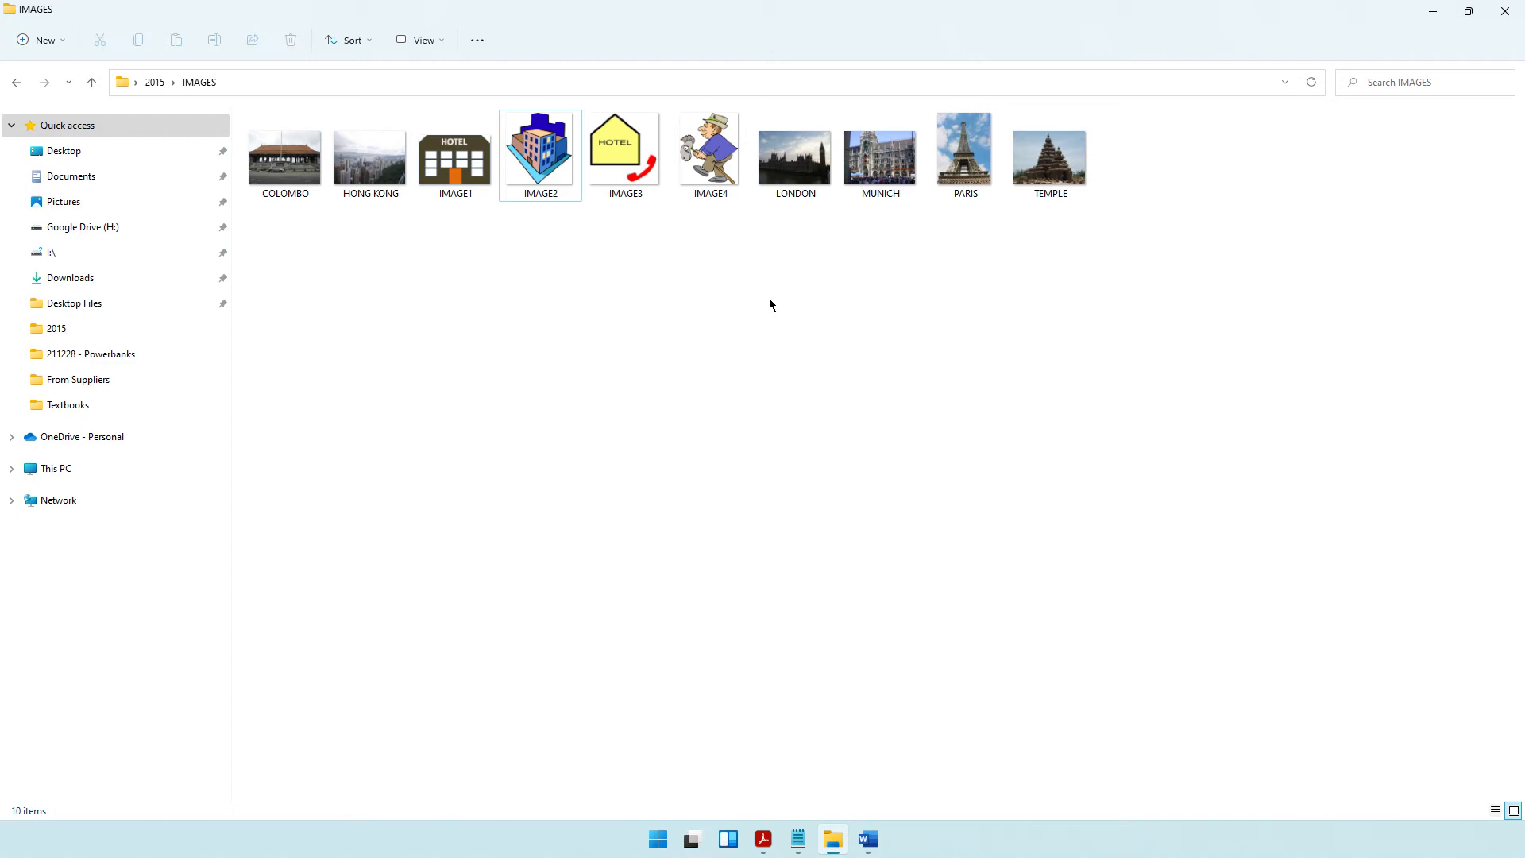
pyautogui.rightClick(547, 143)
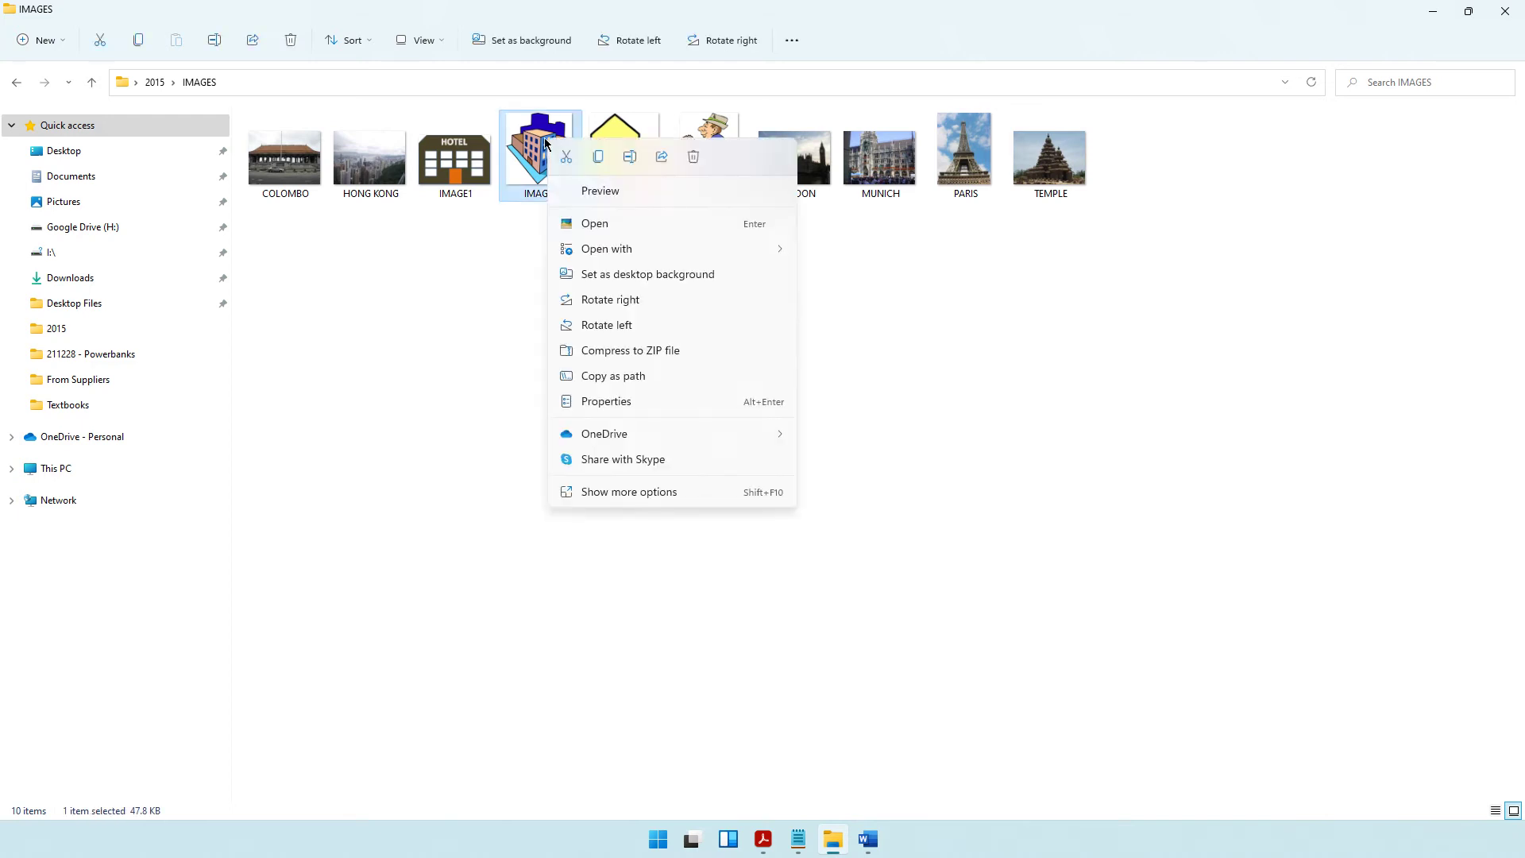
# Open IMAGE2 in Paint, then recheck the required DHG and 2000 text in the paper.
pyautogui.moveTo(773, 248)
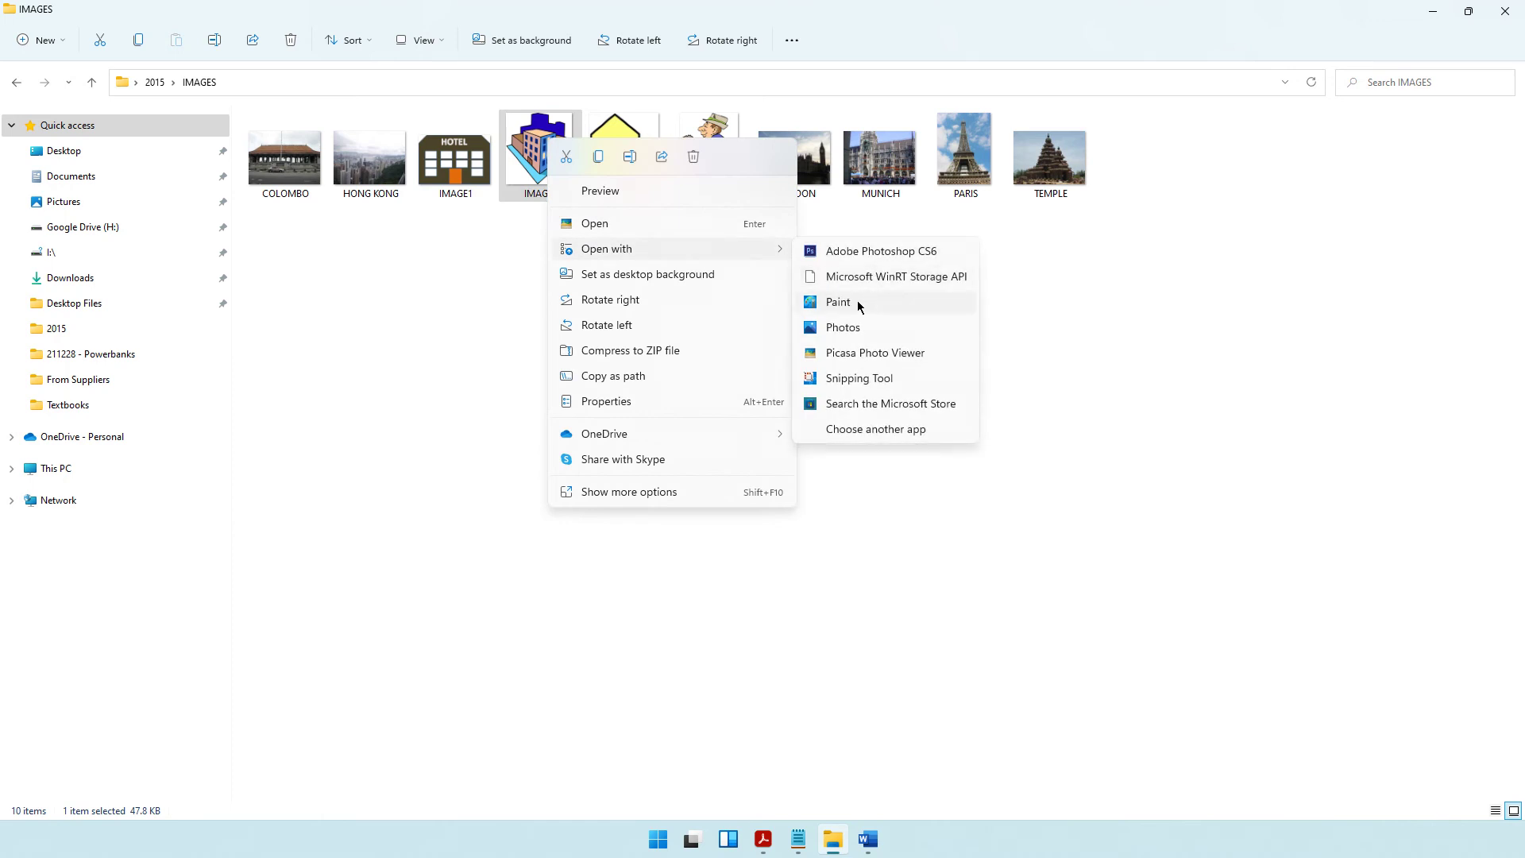
pyautogui.click(858, 306)
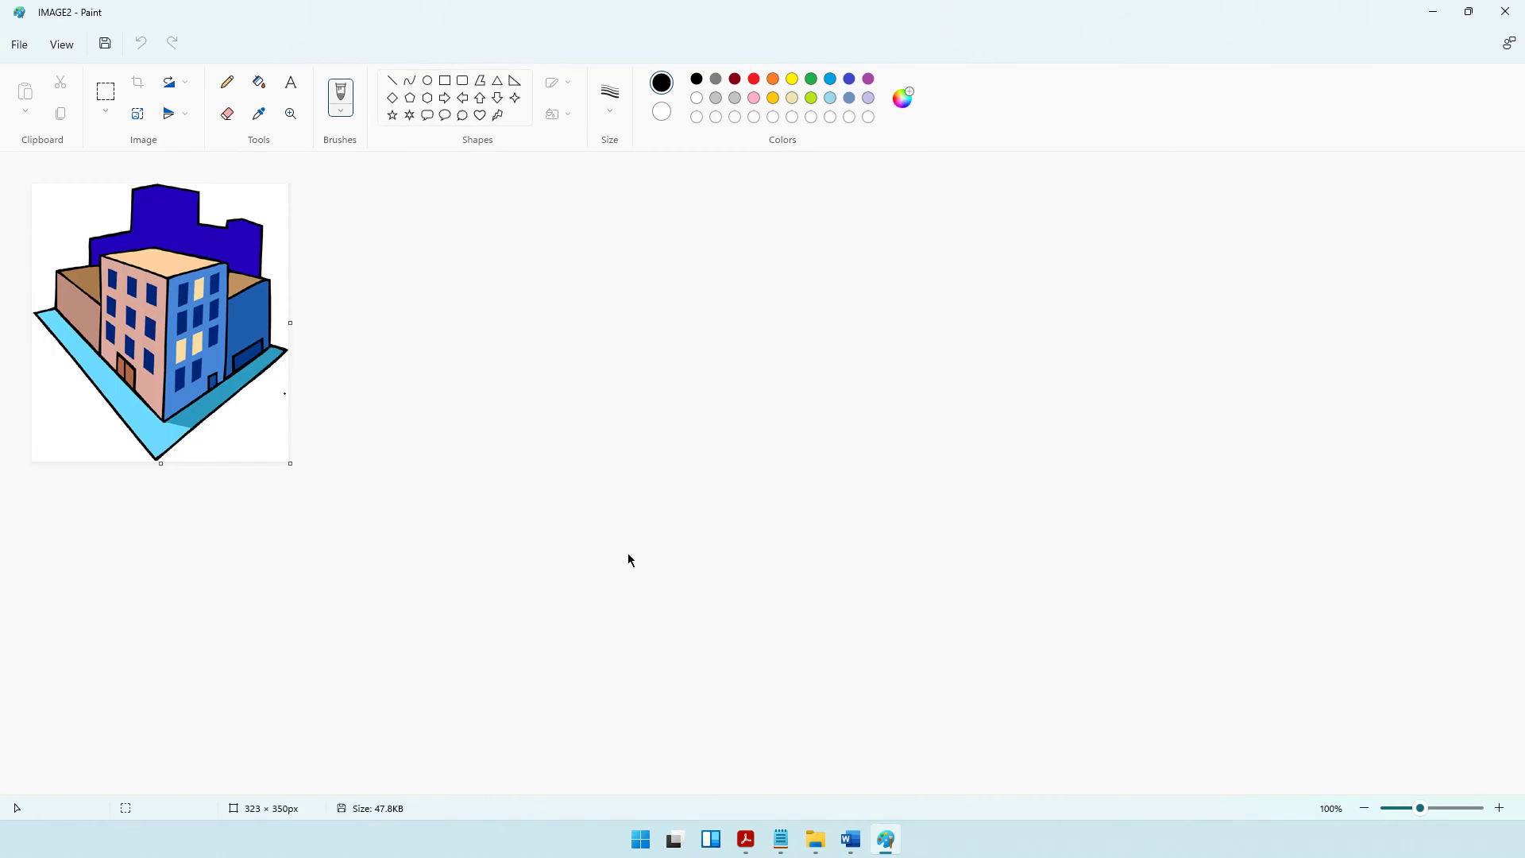
pyautogui.click(746, 839)
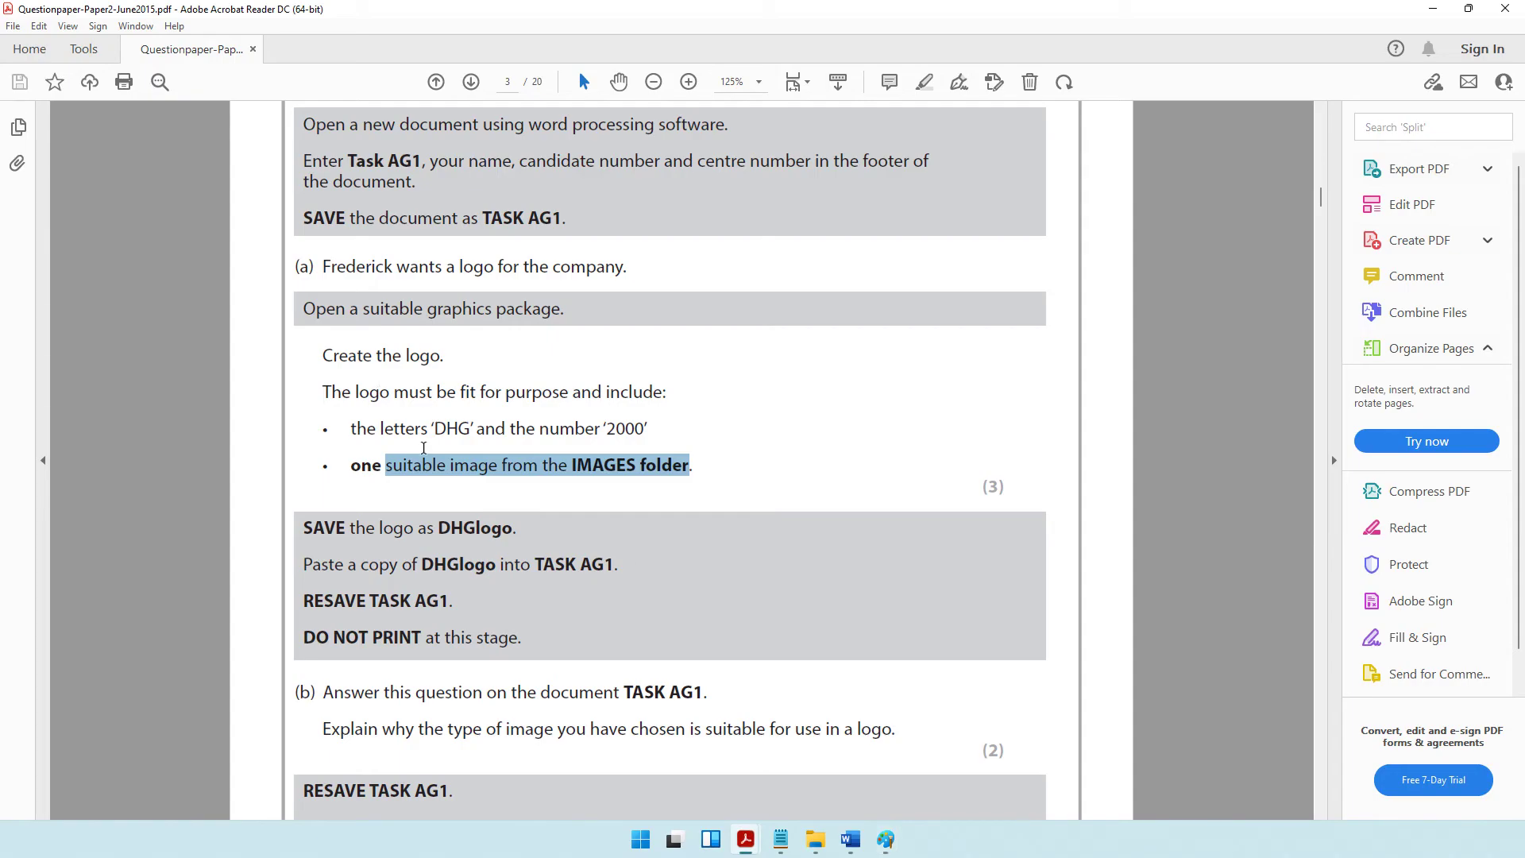
pyautogui.click(470, 433)
pyautogui.moveTo(470, 432); pyautogui.dragTo(477, 432)
pyautogui.moveTo(617, 431); pyautogui.dragTo(647, 433)
# In Paint, choose the Text tool with red as the colour.
pyautogui.click(1433, 9)
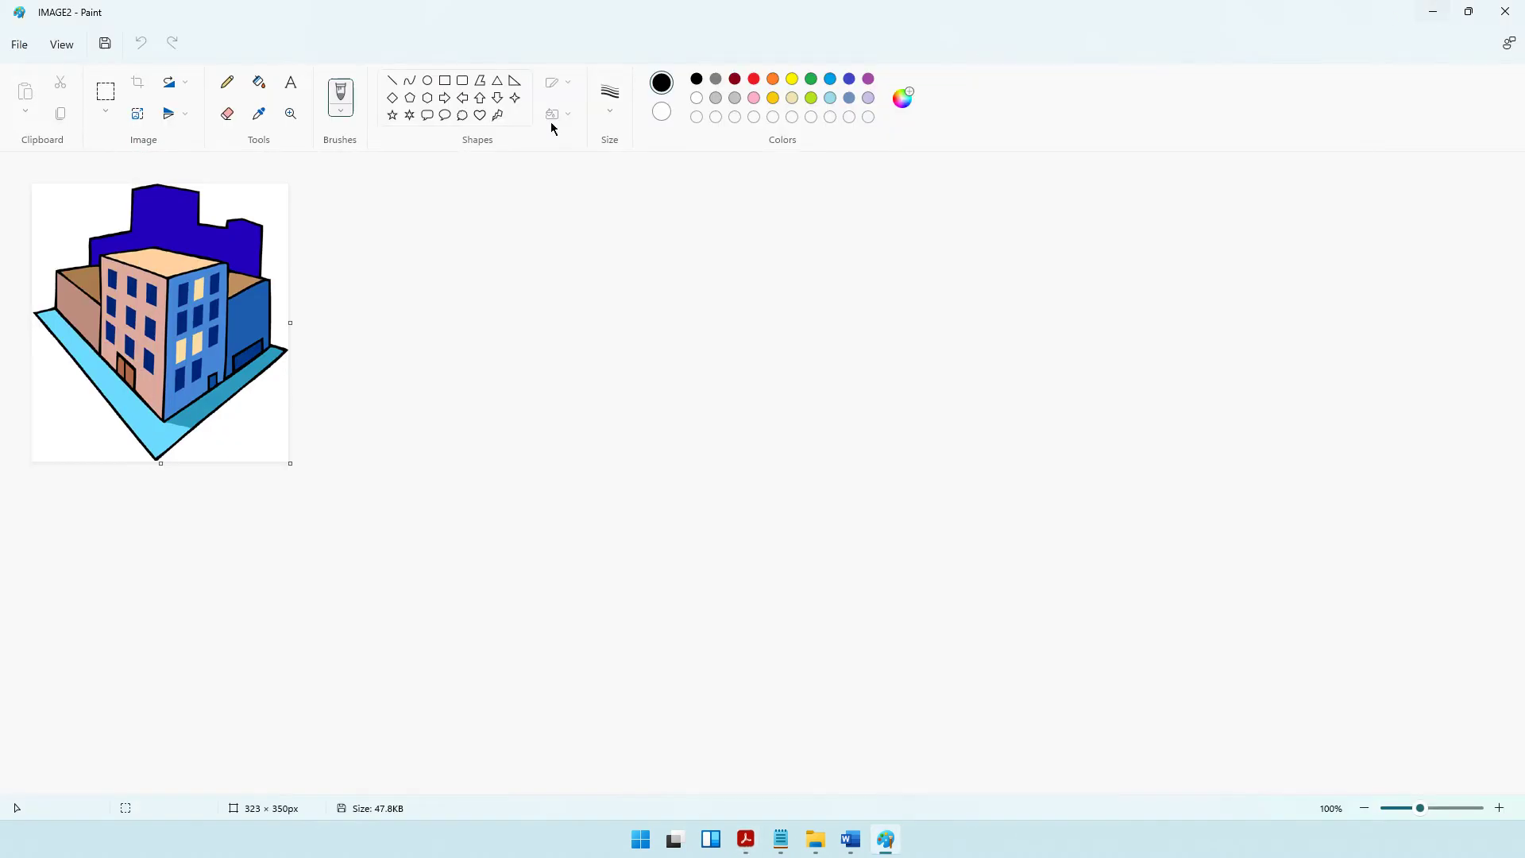
pyautogui.click(291, 83)
pyautogui.click(754, 80)
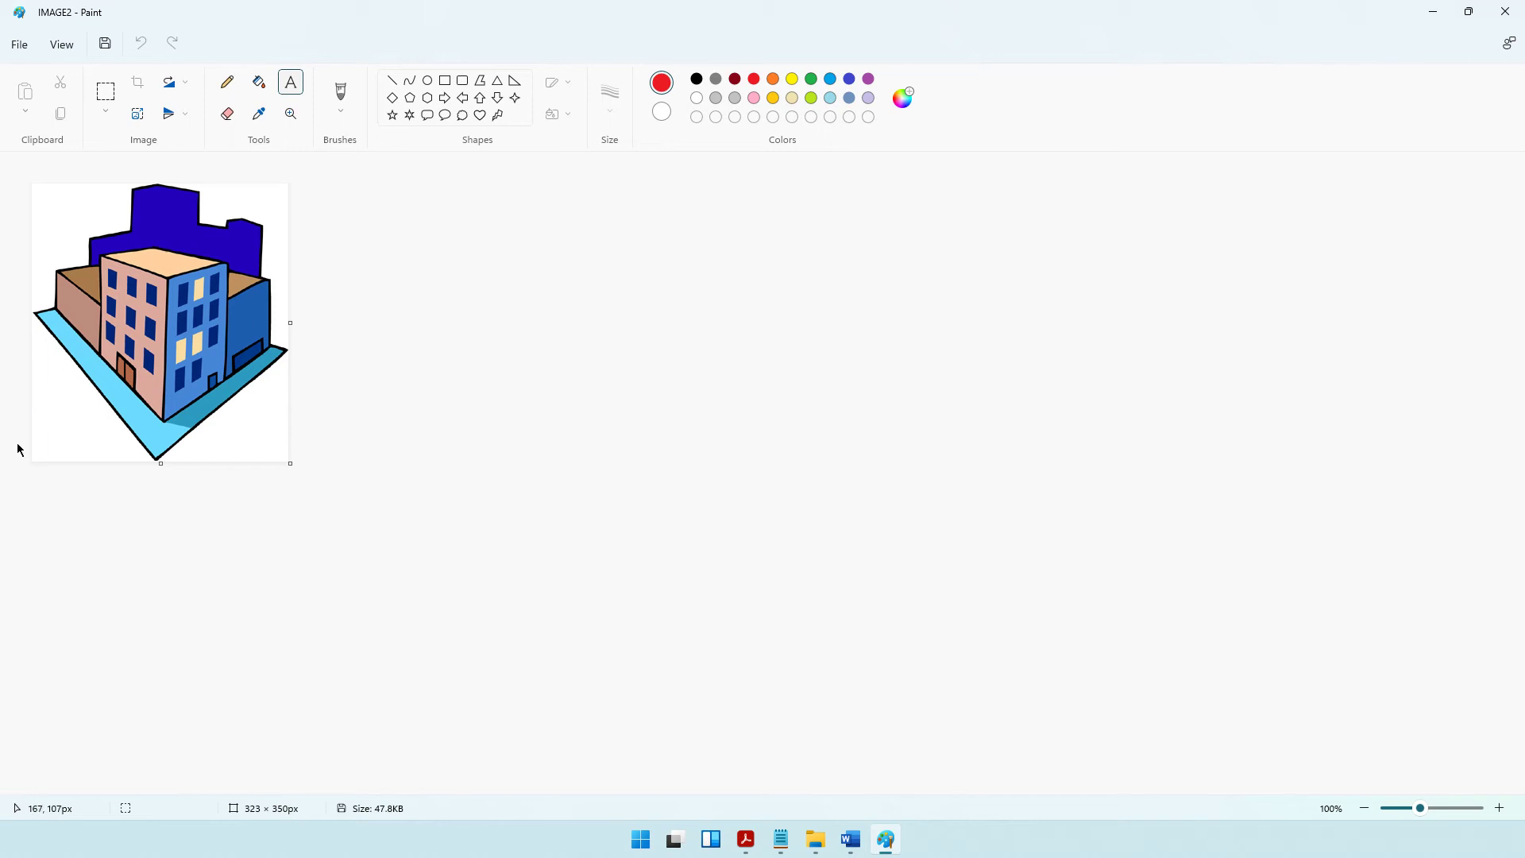
# Type DHG 2000 in a text box at the building's lower left and size it 28 pt.
pyautogui.moveTo(34, 393); pyautogui.dragTo(112, 453)
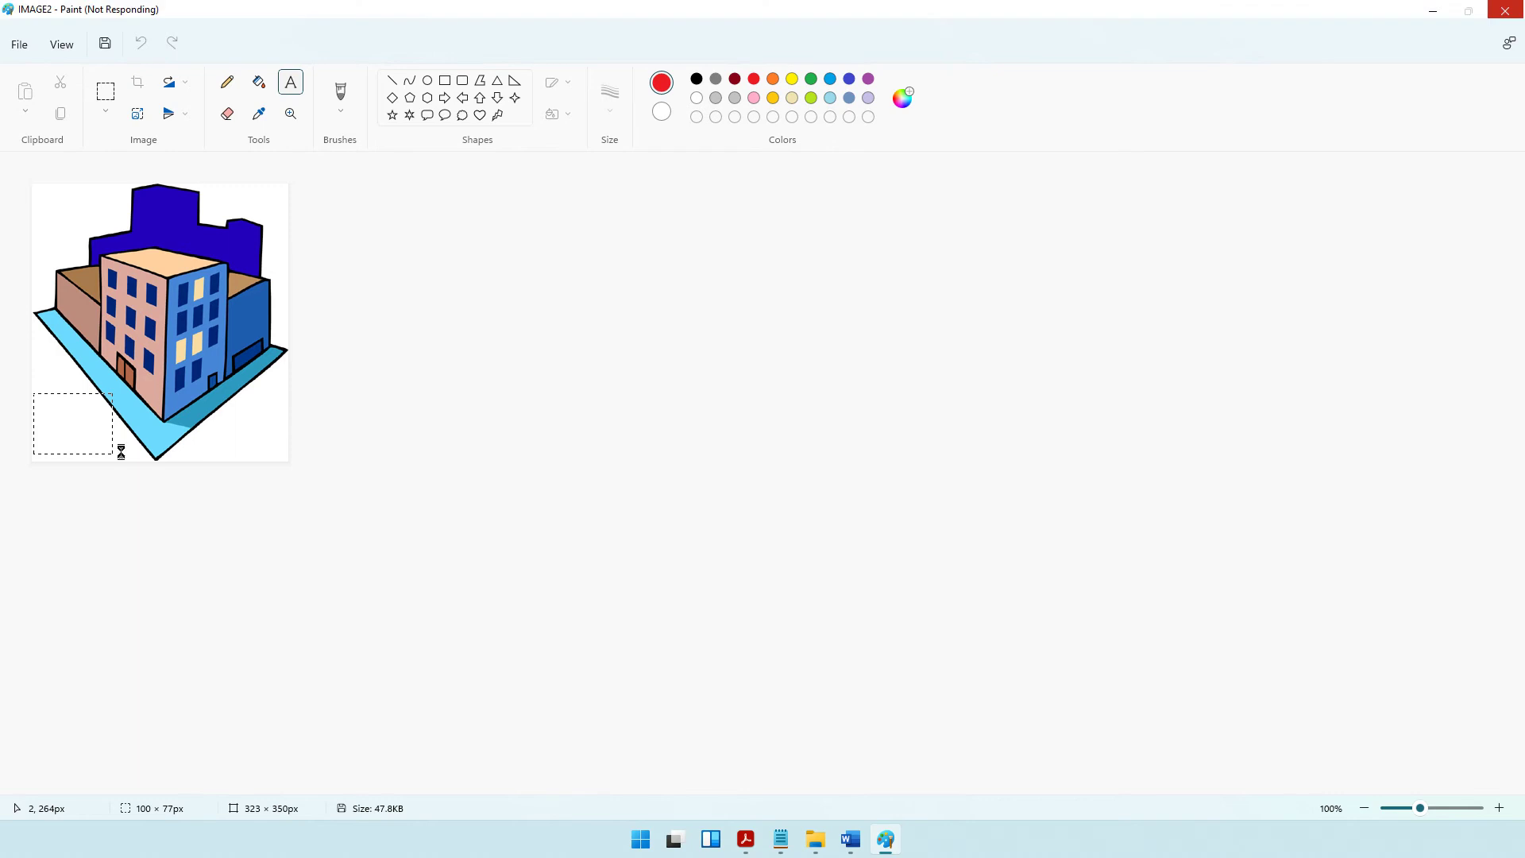
pyautogui.write('2000')
pyautogui.hotkey('ctrl', 'a')
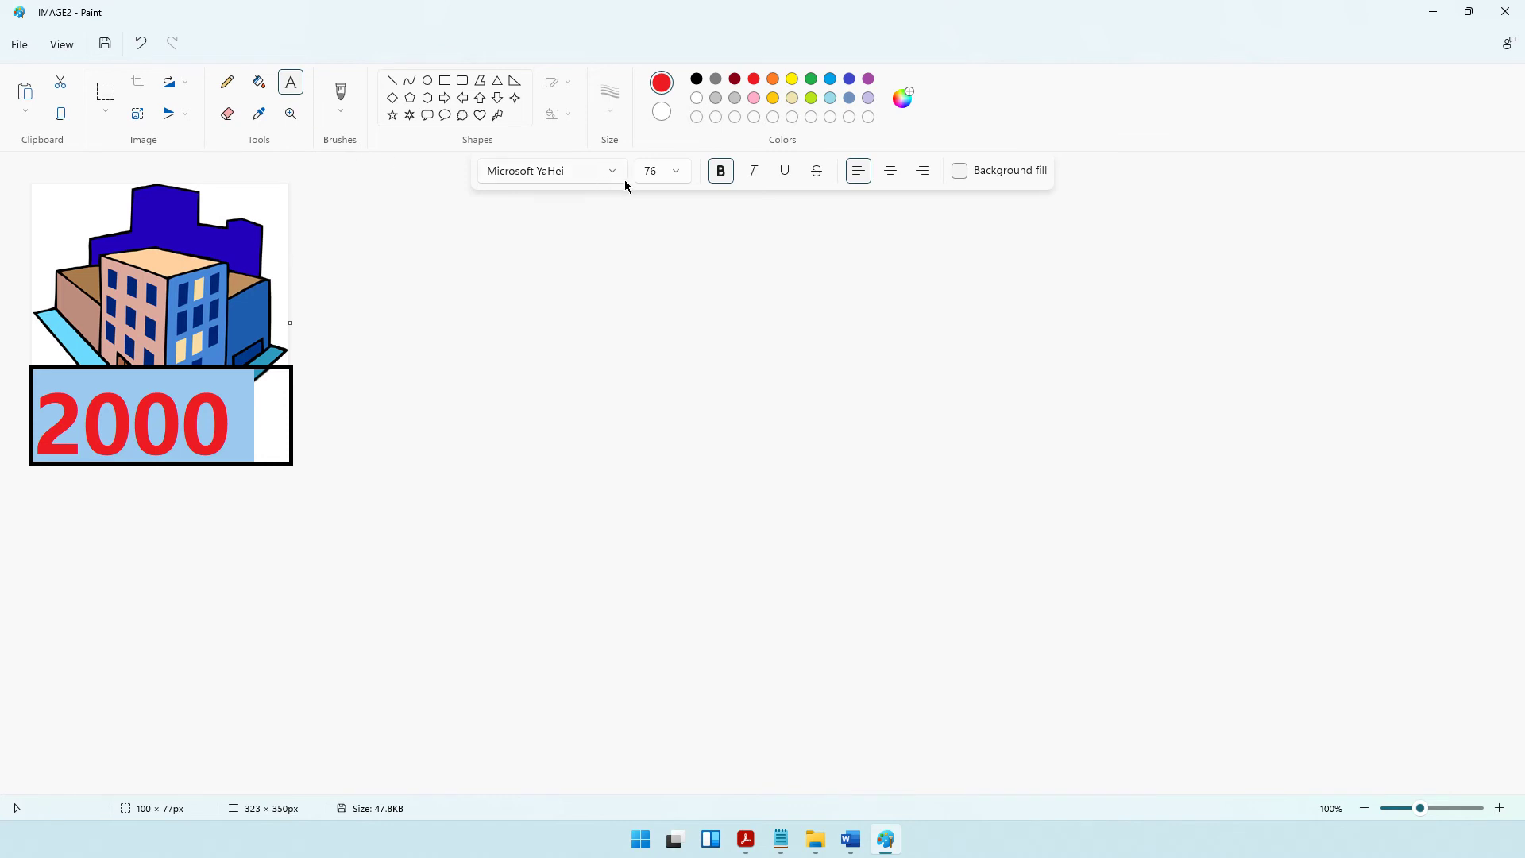
pyautogui.click(675, 171)
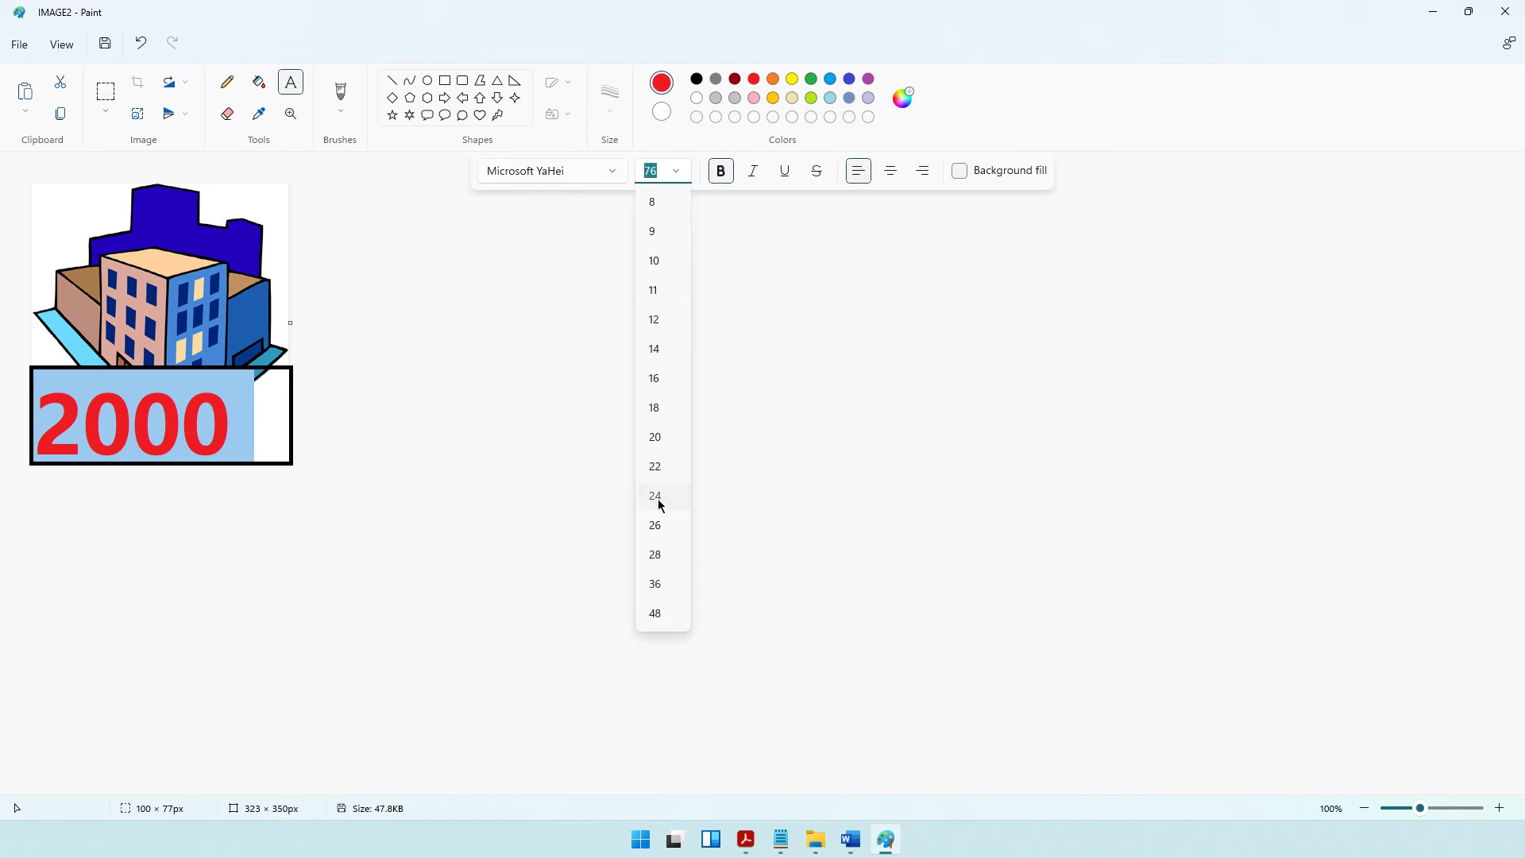
pyautogui.click(659, 501)
pyautogui.click(675, 171)
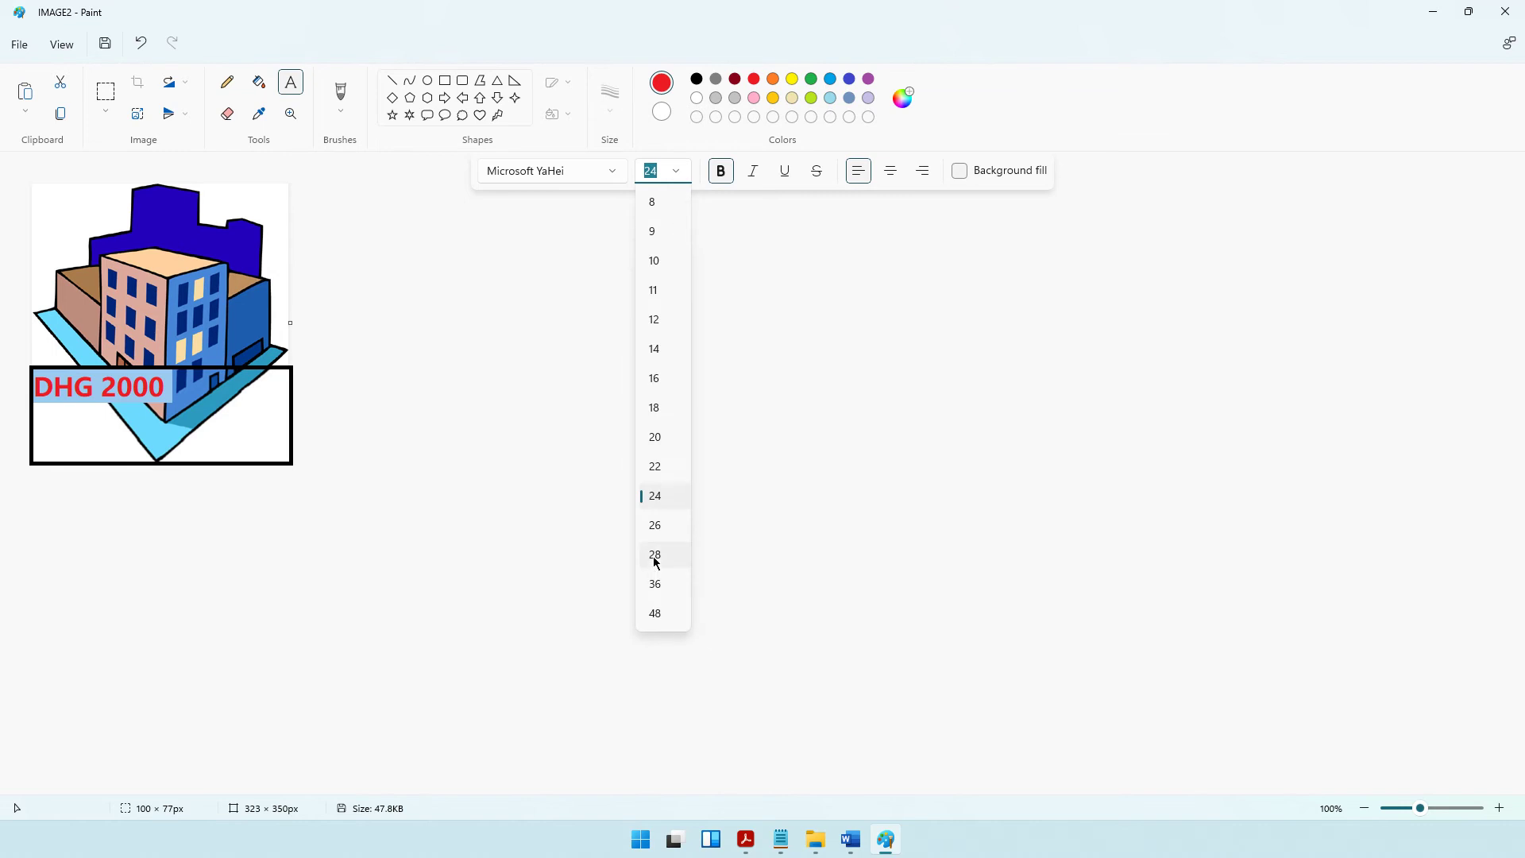
pyautogui.click(653, 584)
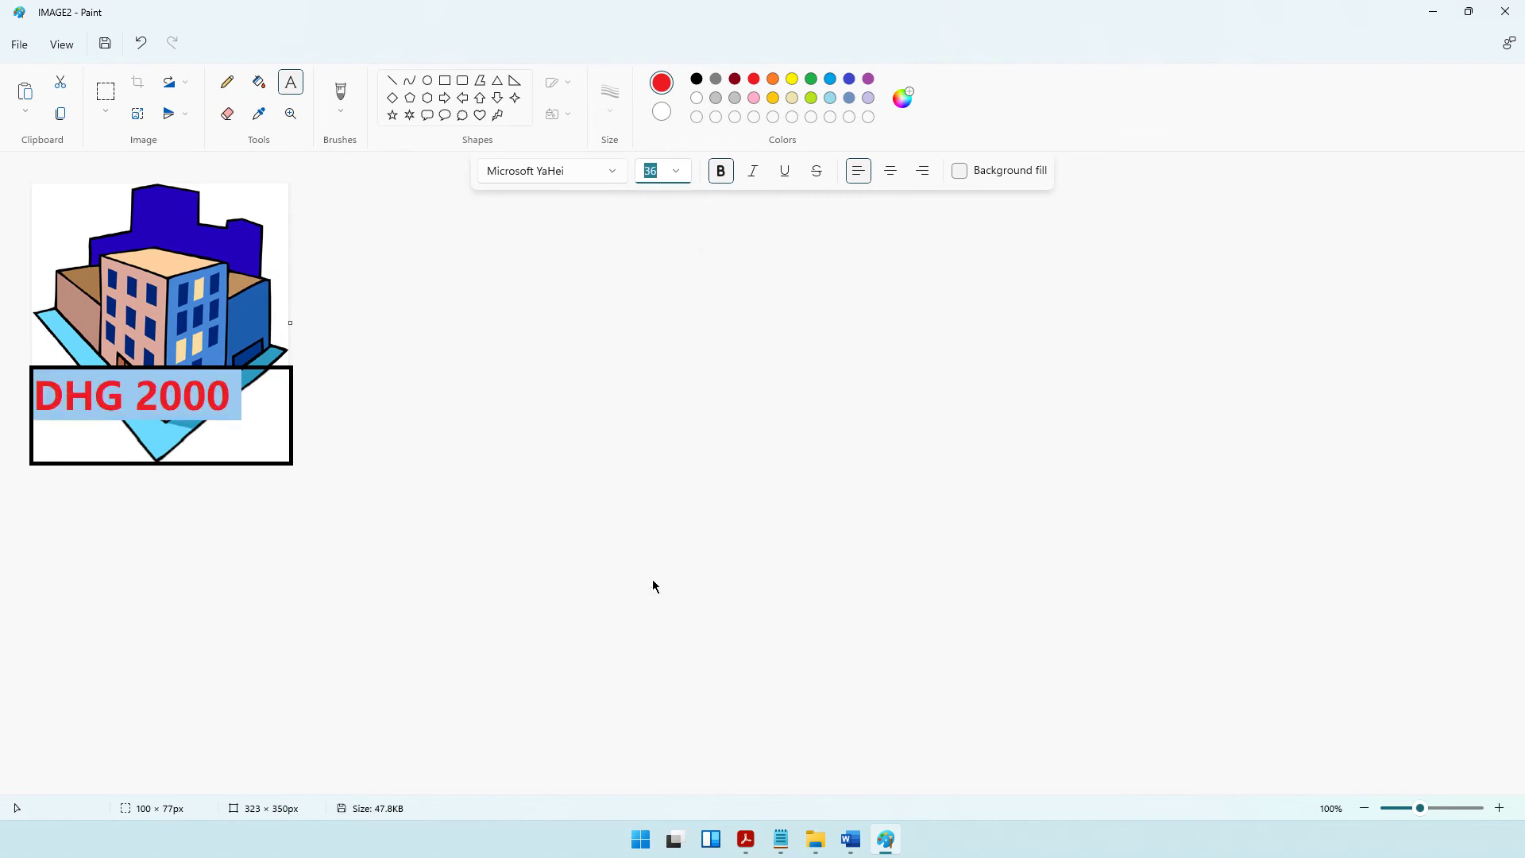
pyautogui.click(677, 170)
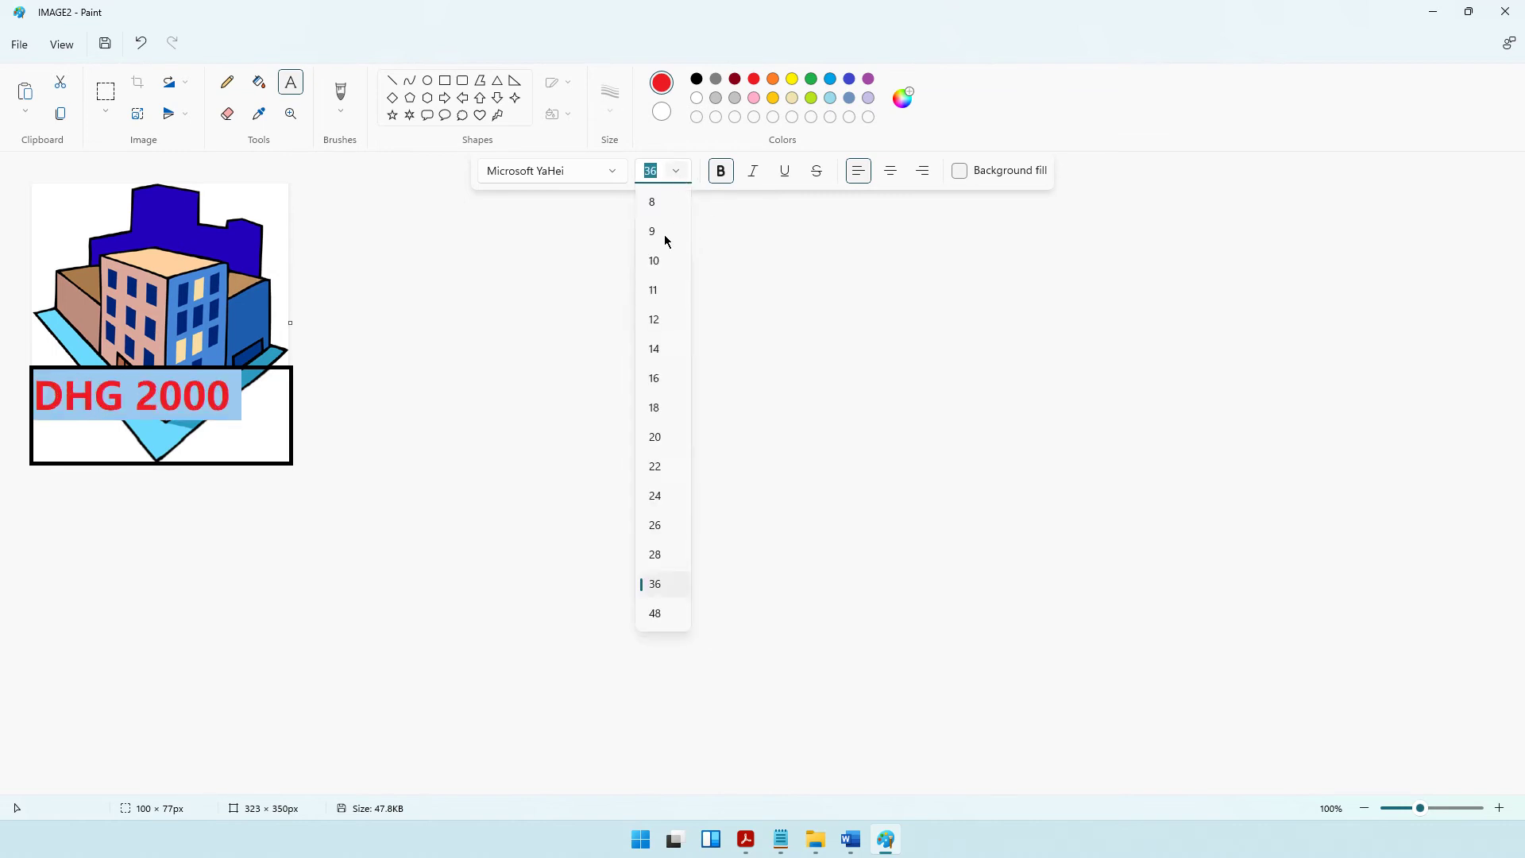
pyautogui.click(659, 555)
# Move 2000 onto its own line beneath DHG and commit the text.
pyautogui.click(119, 395)
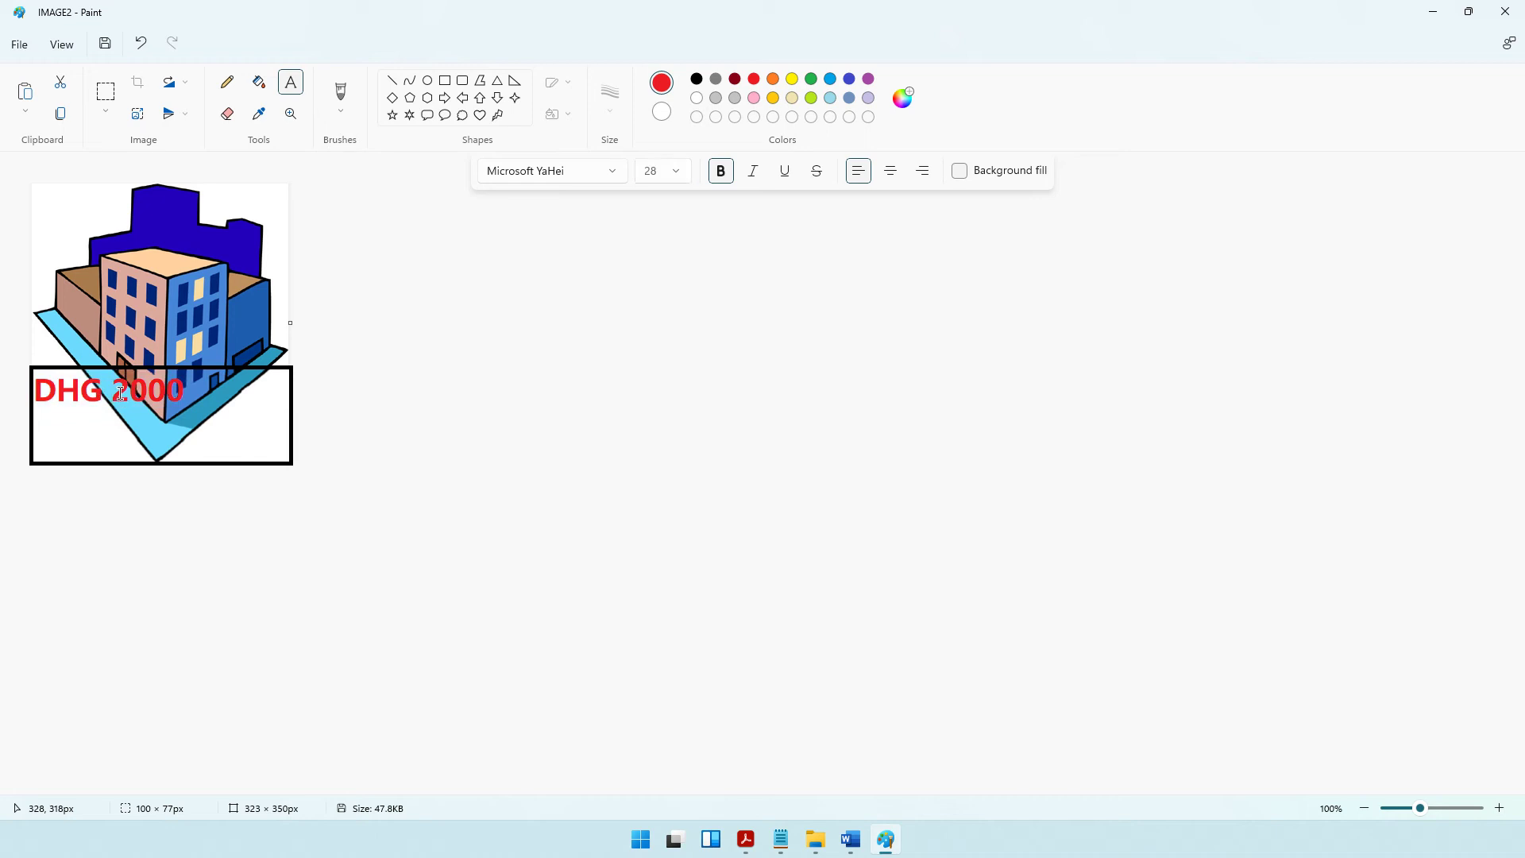
pyautogui.press('Return')
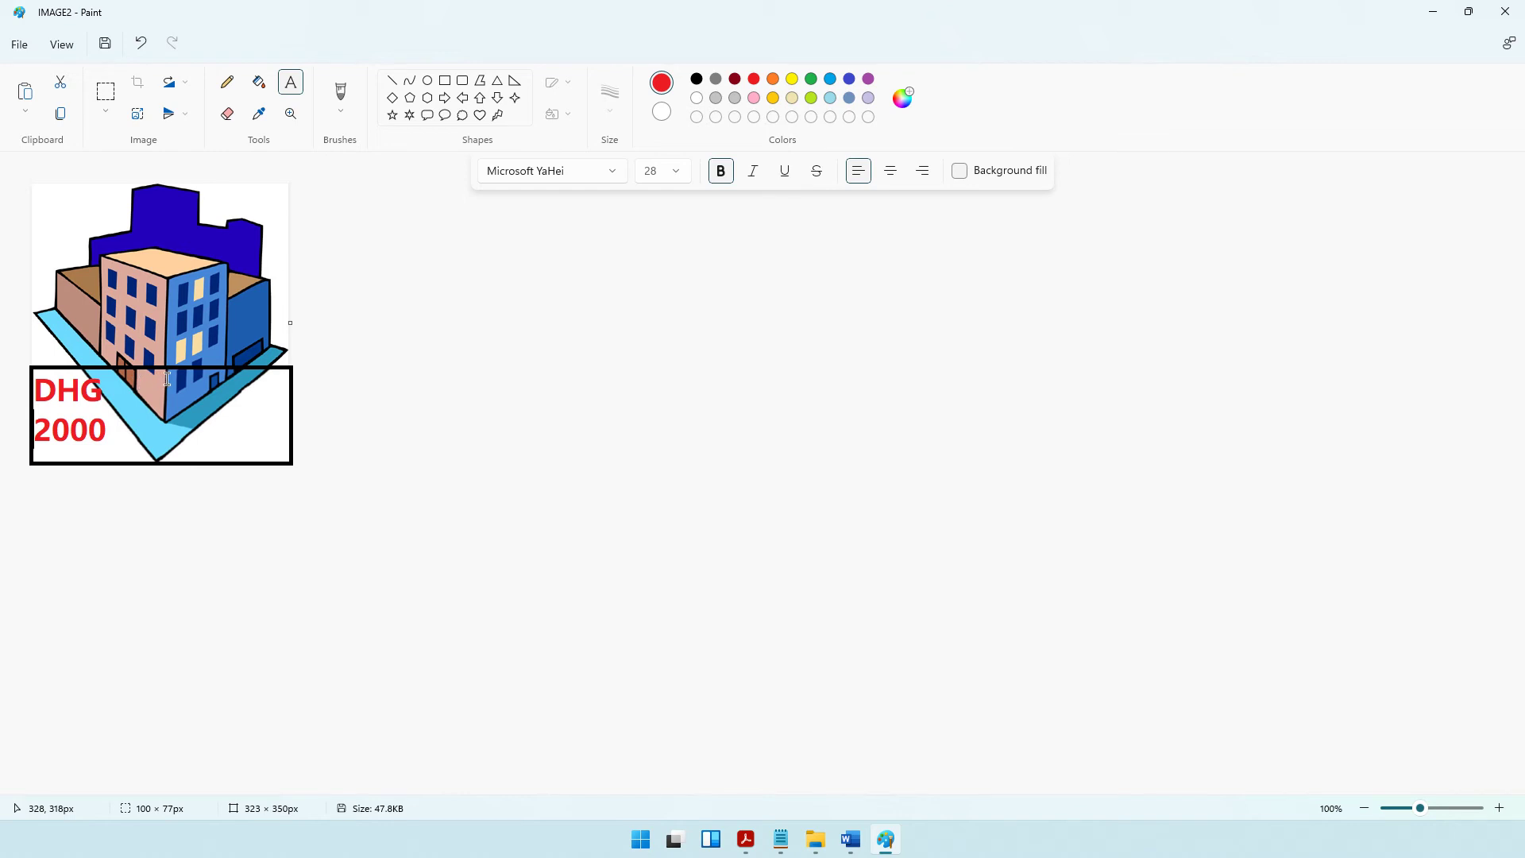
pyautogui.click(271, 312)
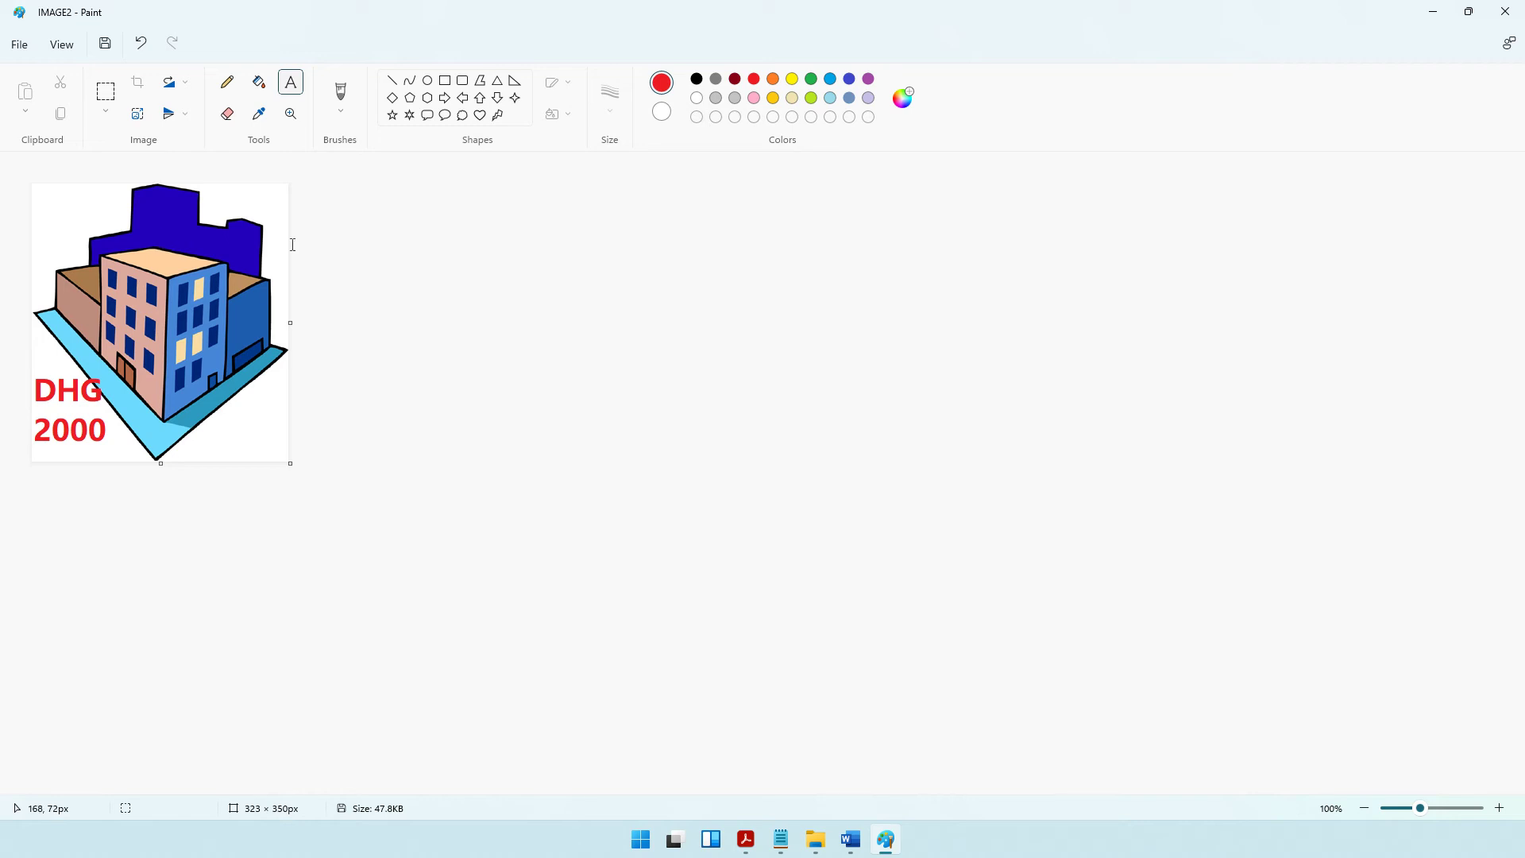
# Check the question paper's instruction to save the logo as DHGlogo.
pyautogui.click(746, 839)
pyautogui.moveTo(380, 529); pyautogui.dragTo(518, 530)
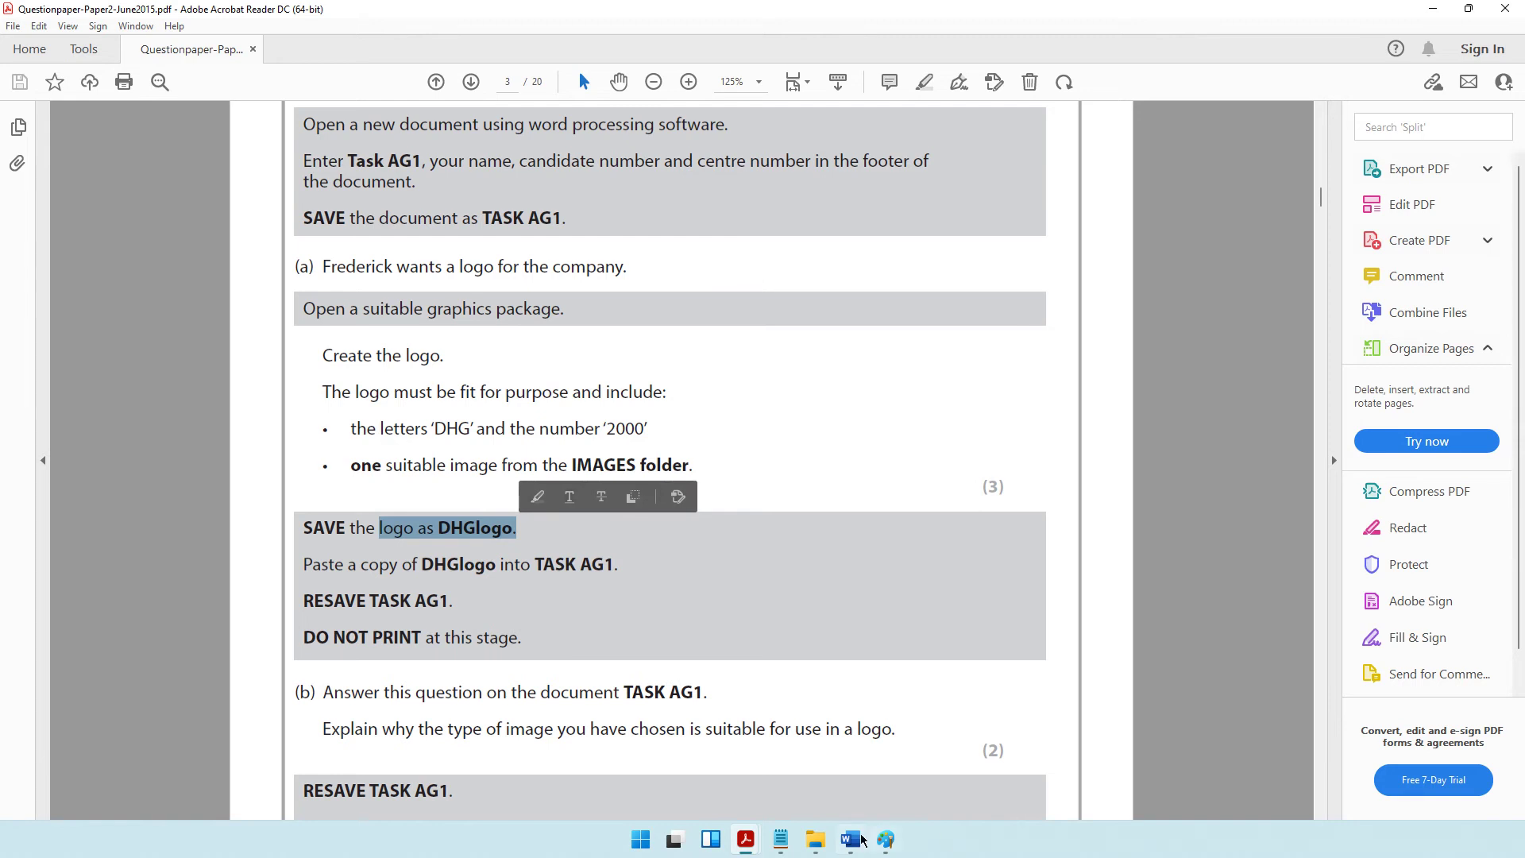
pyautogui.click(886, 840)
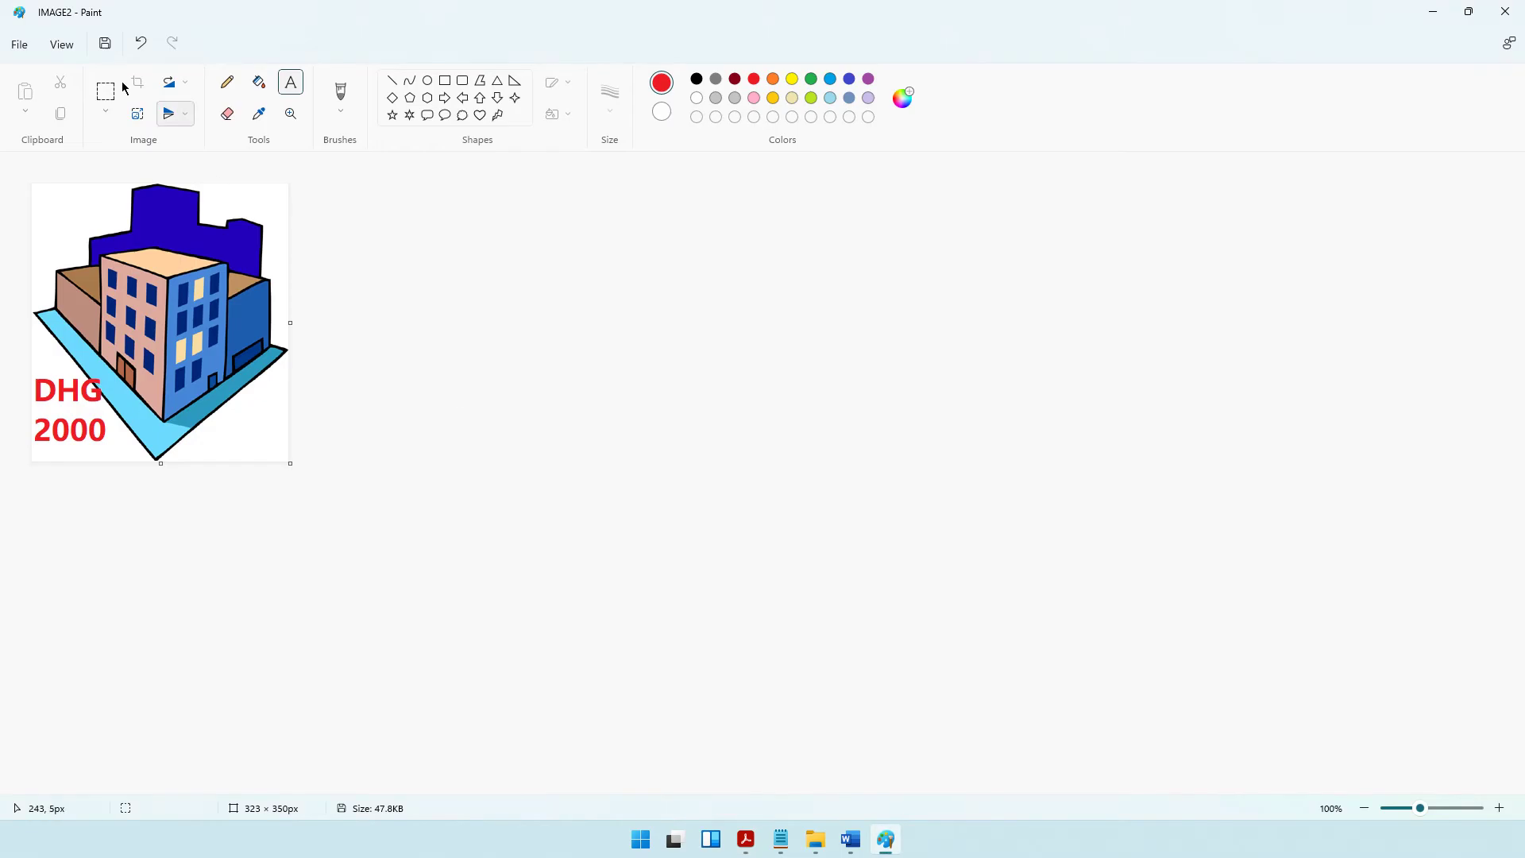
# Save the picture as a JPEG named DHGLOGO in Desktop > 2015.
pyautogui.click(22, 42)
pyautogui.moveTo(47, 176)
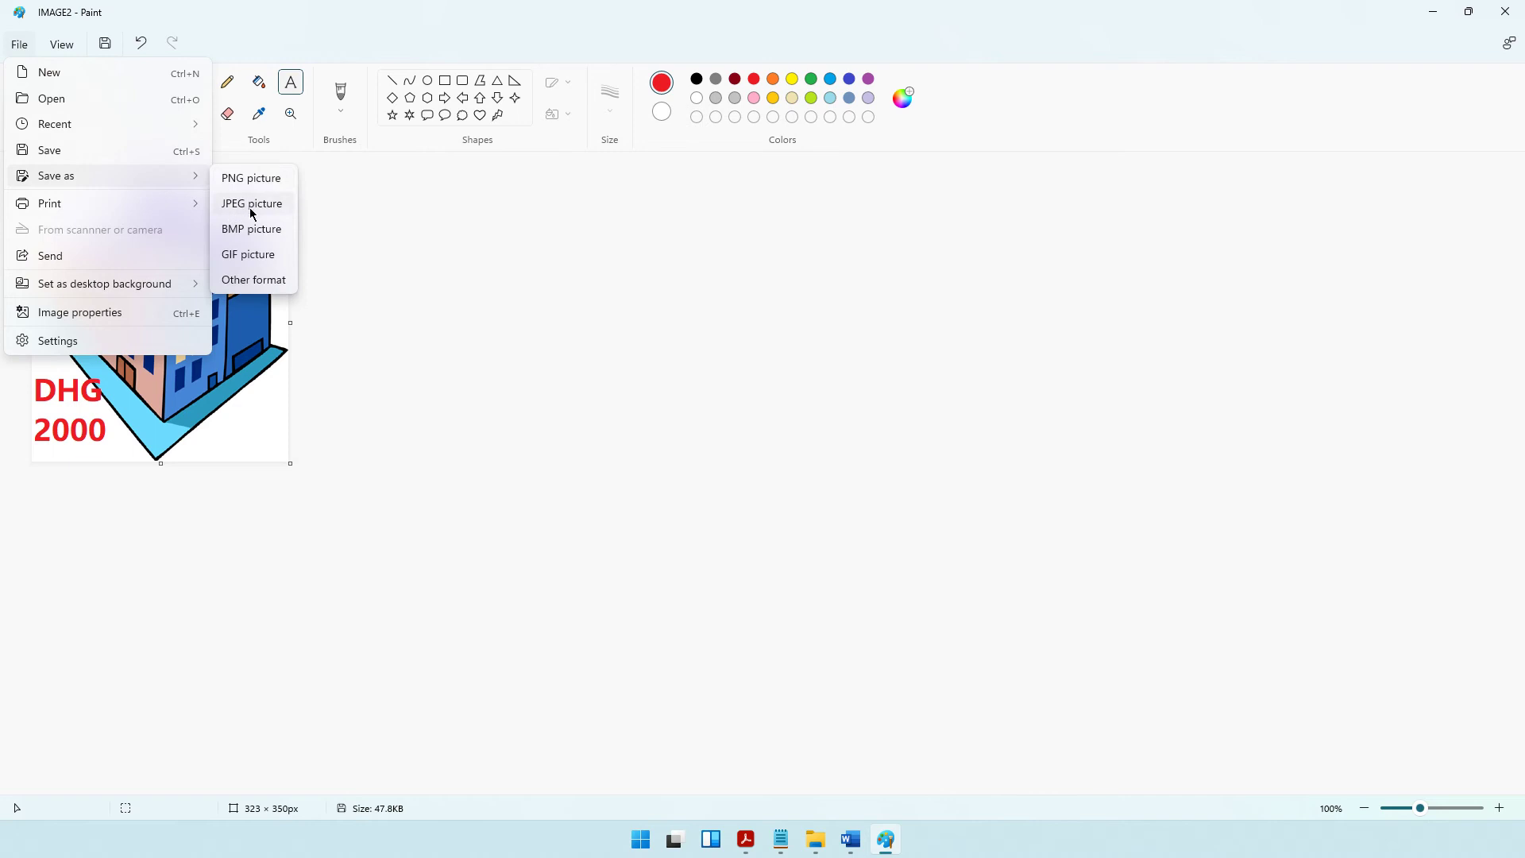
pyautogui.click(259, 205)
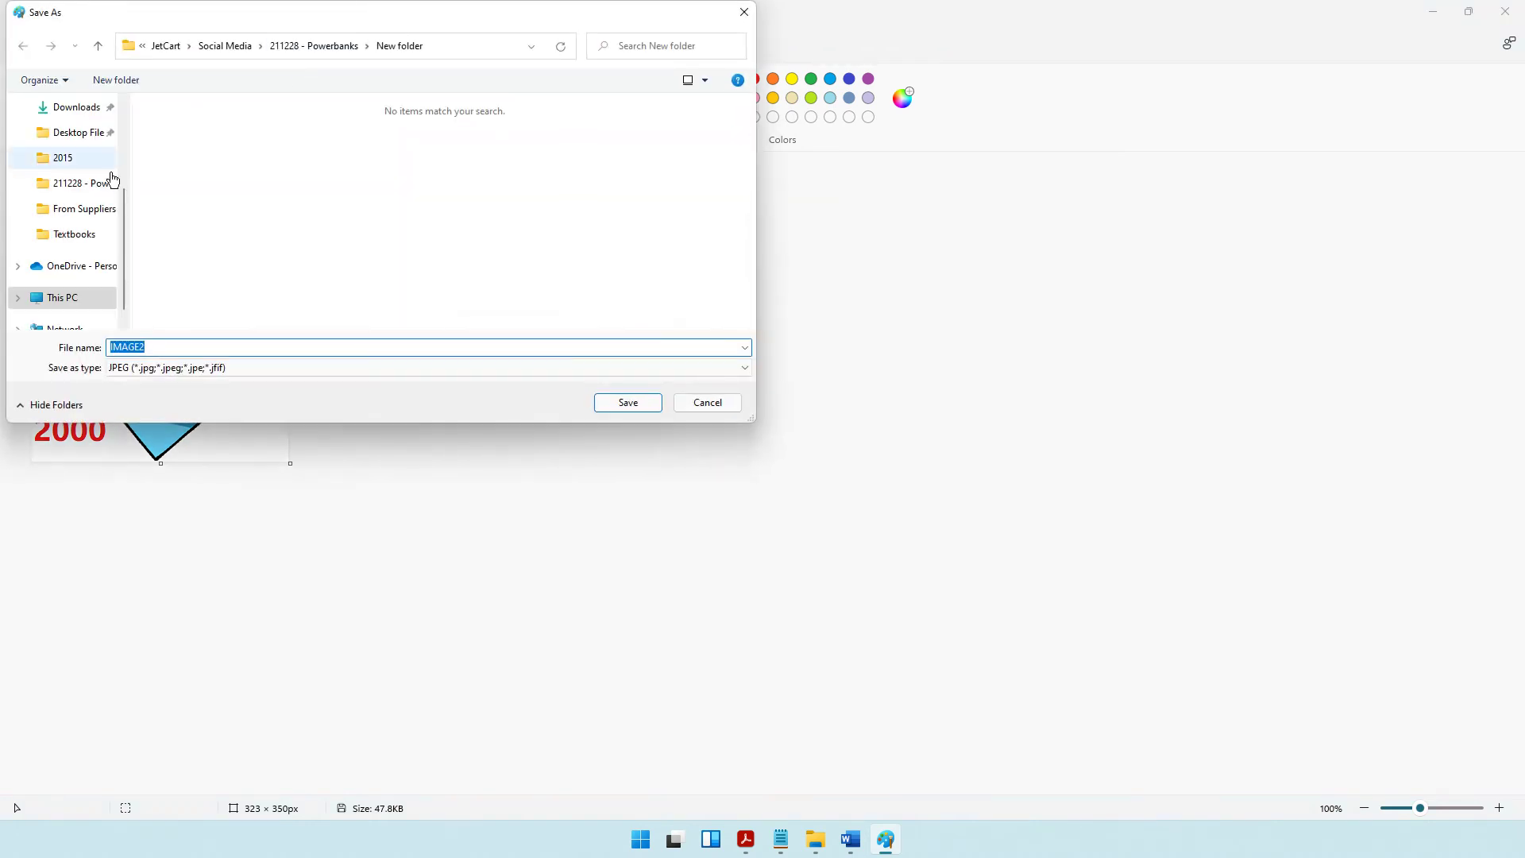
pyautogui.scroll(3, 92, 188)
pyautogui.click(70, 139)
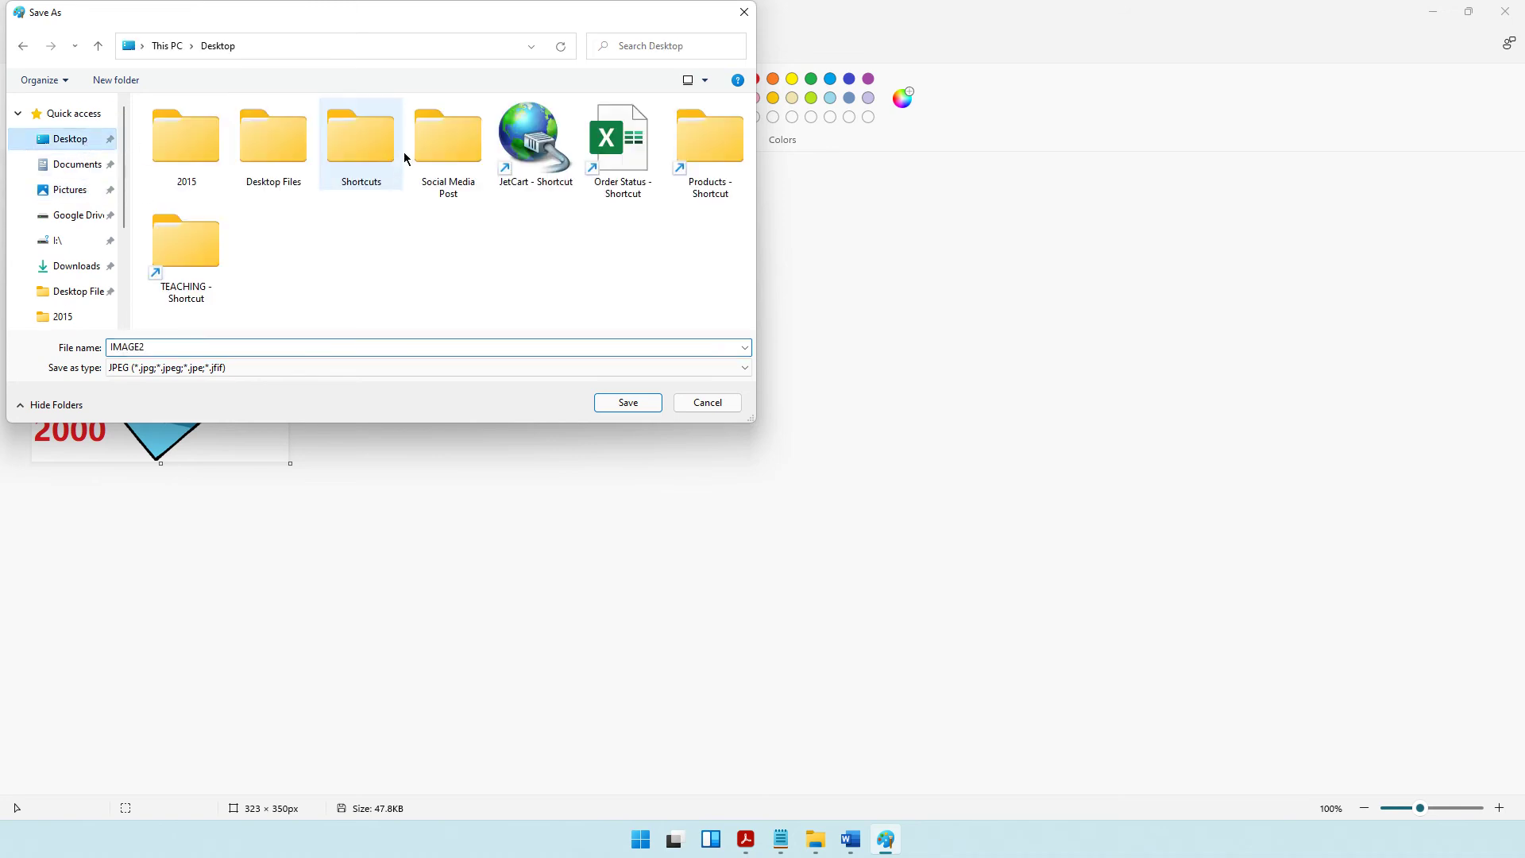
pyautogui.doubleClick(209, 171)
pyautogui.doubleClick(180, 347)
pyautogui.write('DHLOGO')
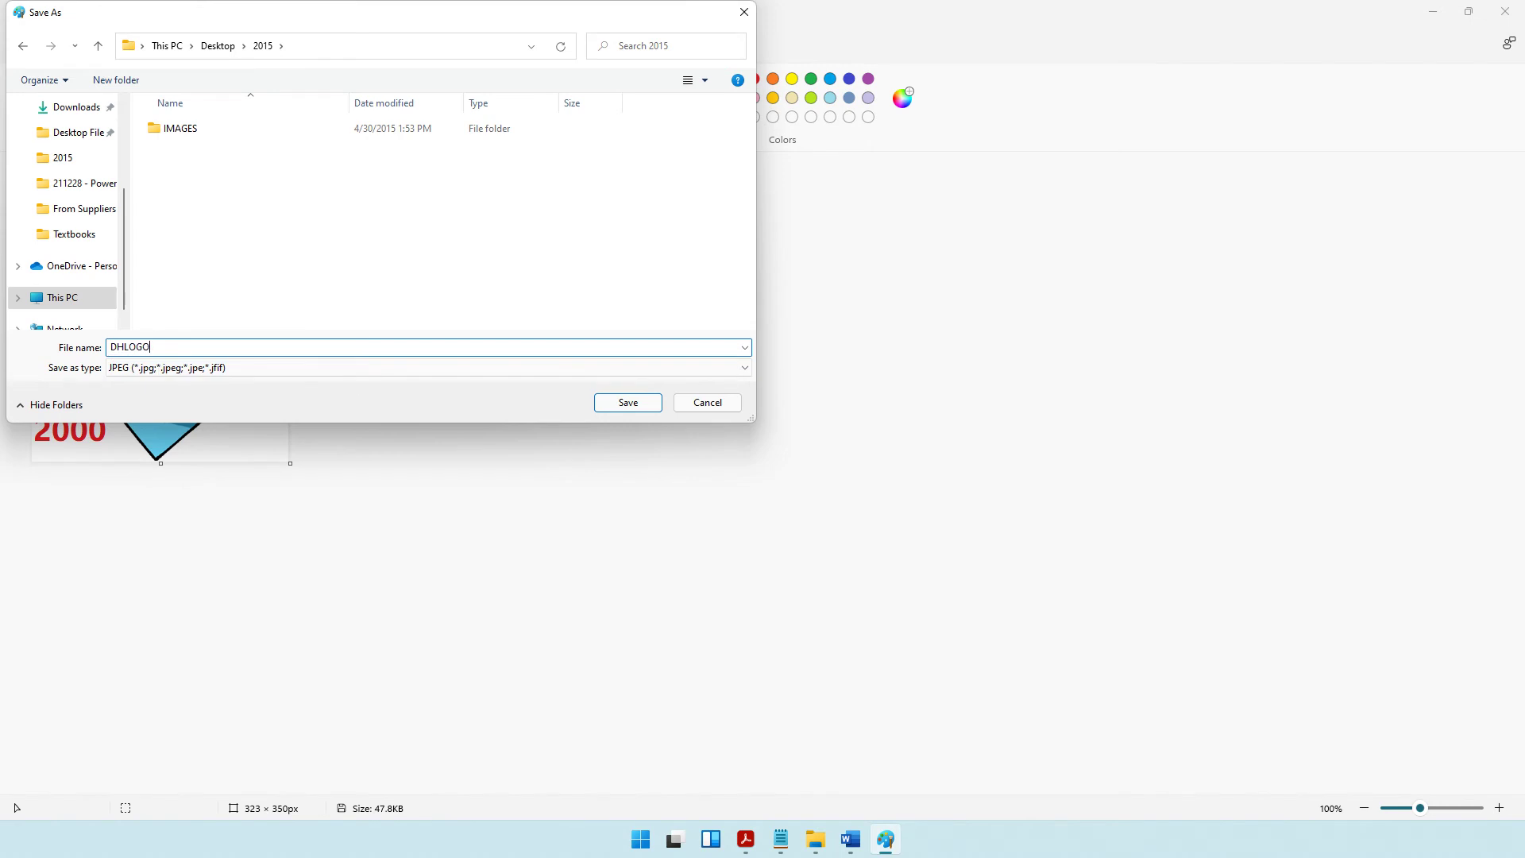
pyautogui.click(125, 347)
pyautogui.write('G')
pyautogui.click(621, 407)
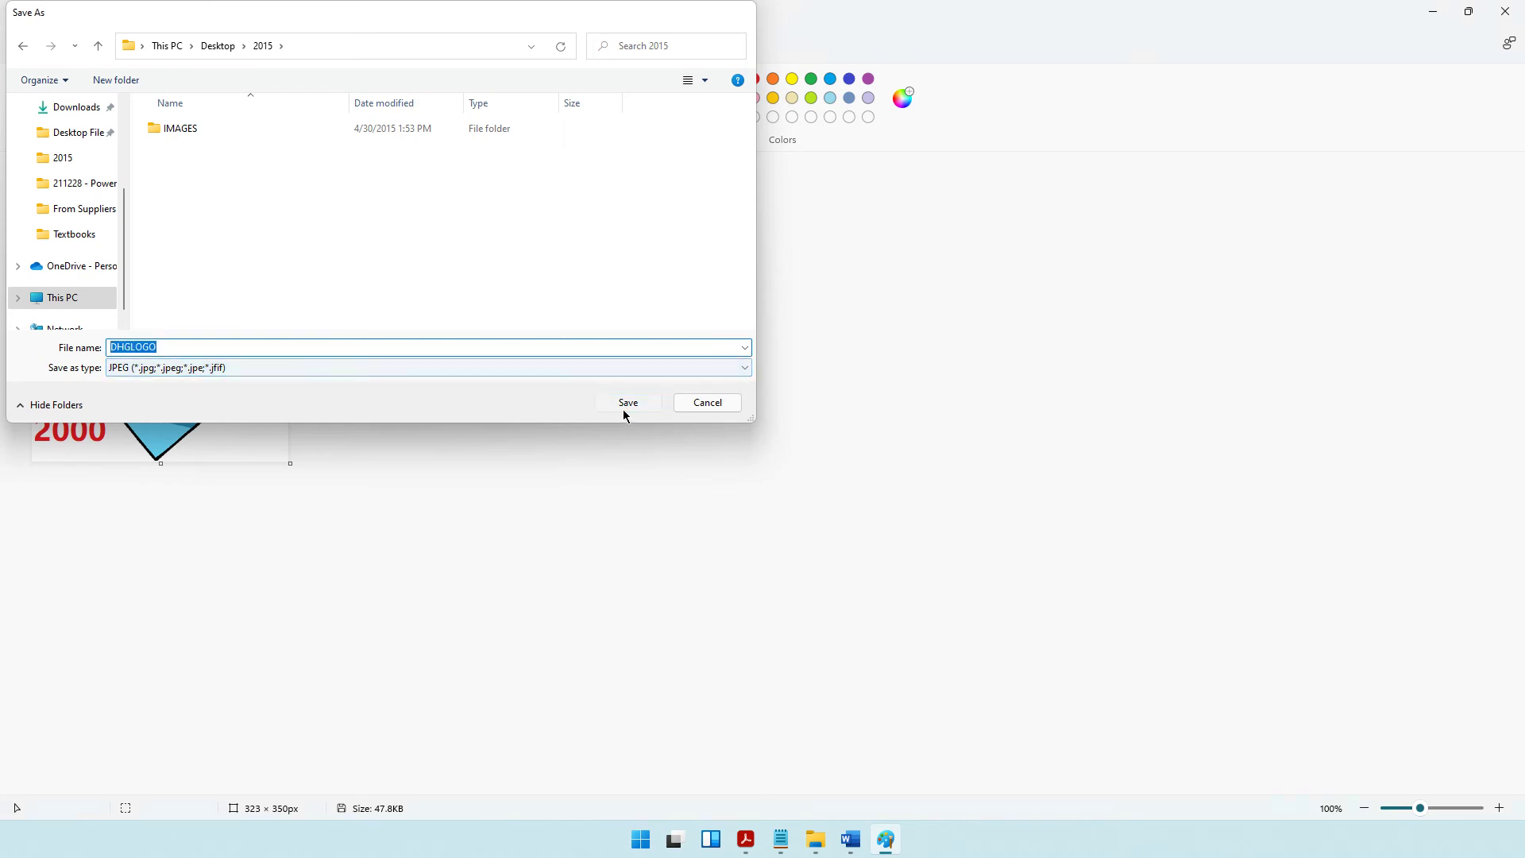
pyautogui.click(746, 840)
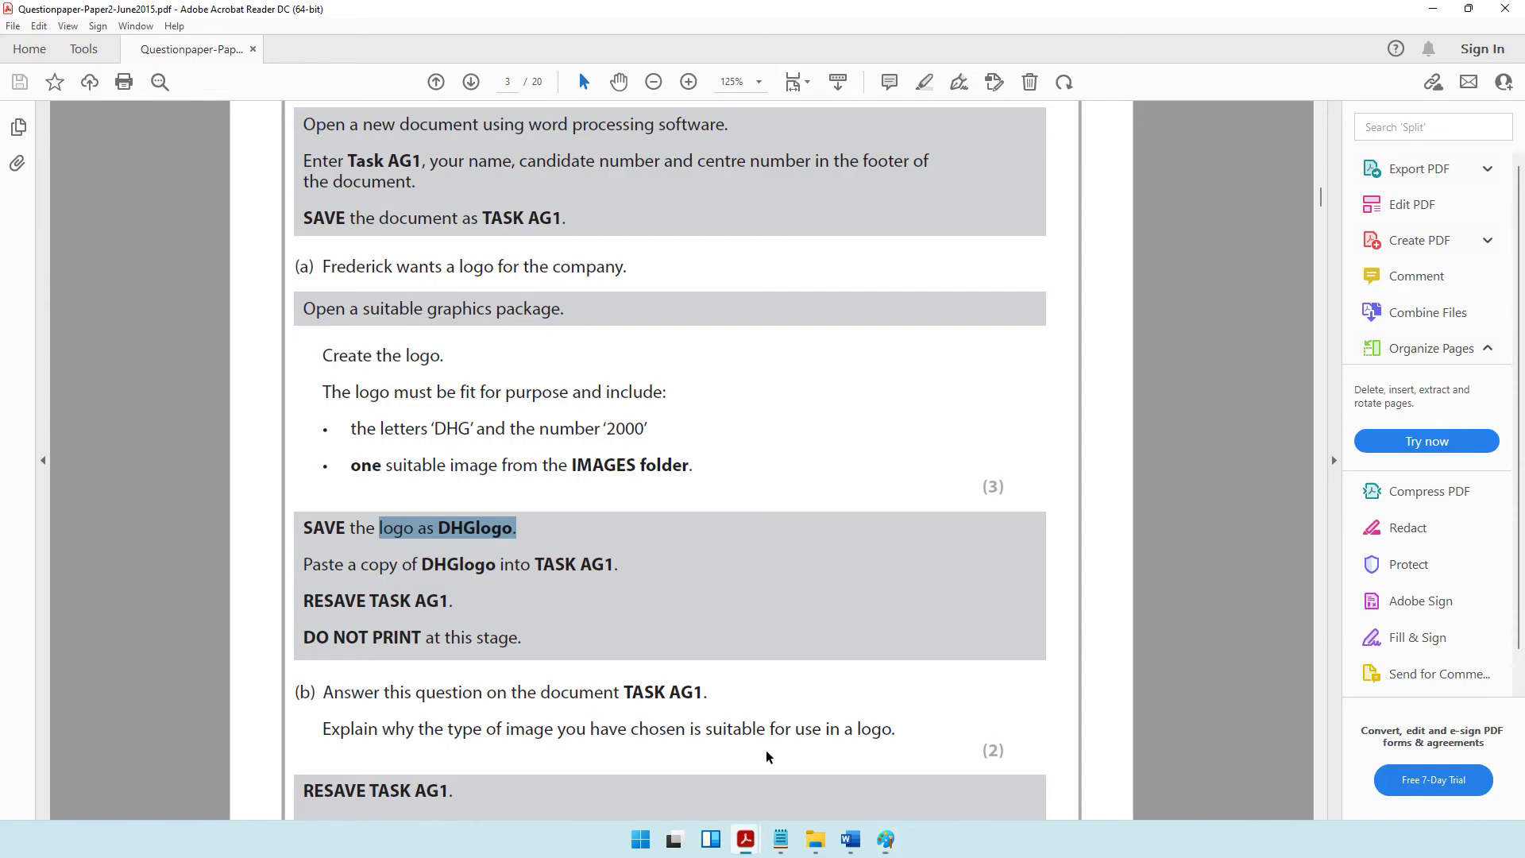
# Note the paste-into-TASK AG1 instruction, then copy DHGLOGO from the 2015 folder.
pyautogui.moveTo(361, 411); pyautogui.dragTo(624, 416)
pyautogui.click(816, 839)
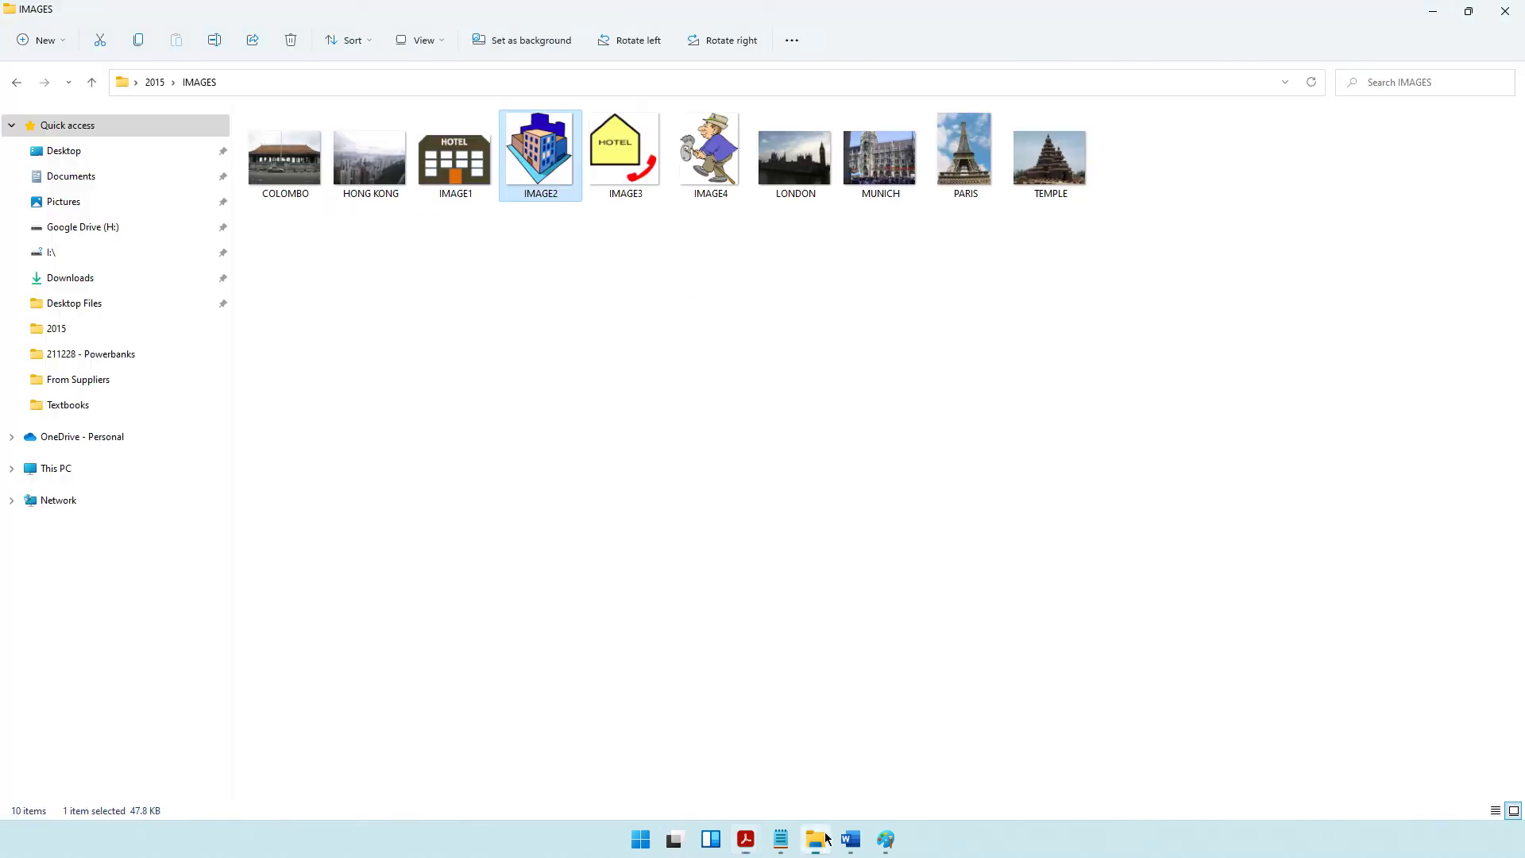
pyautogui.click(507, 345)
pyautogui.click(91, 82)
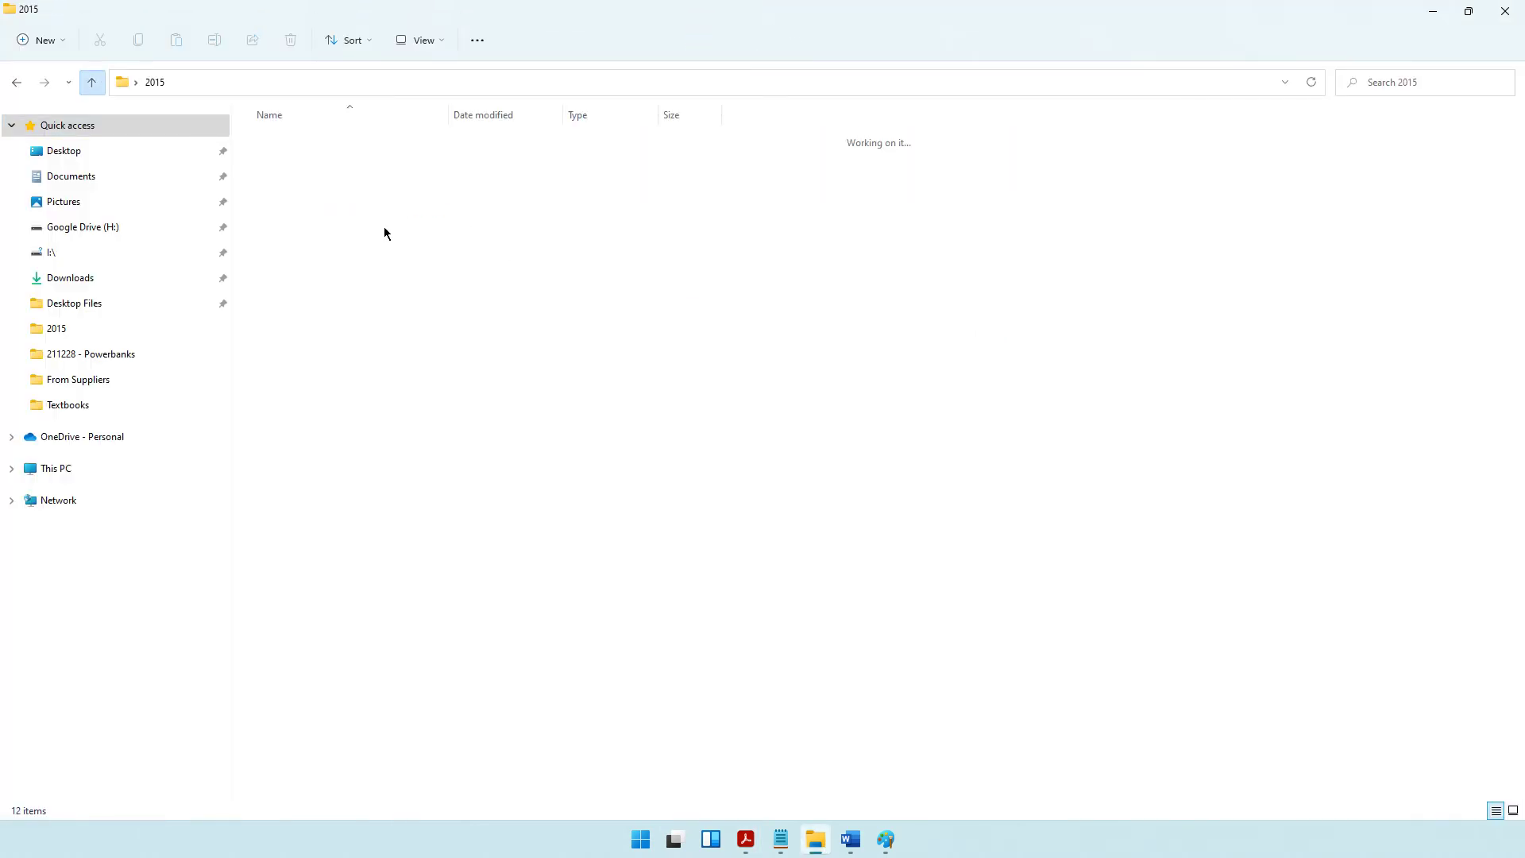
pyautogui.click(299, 194)
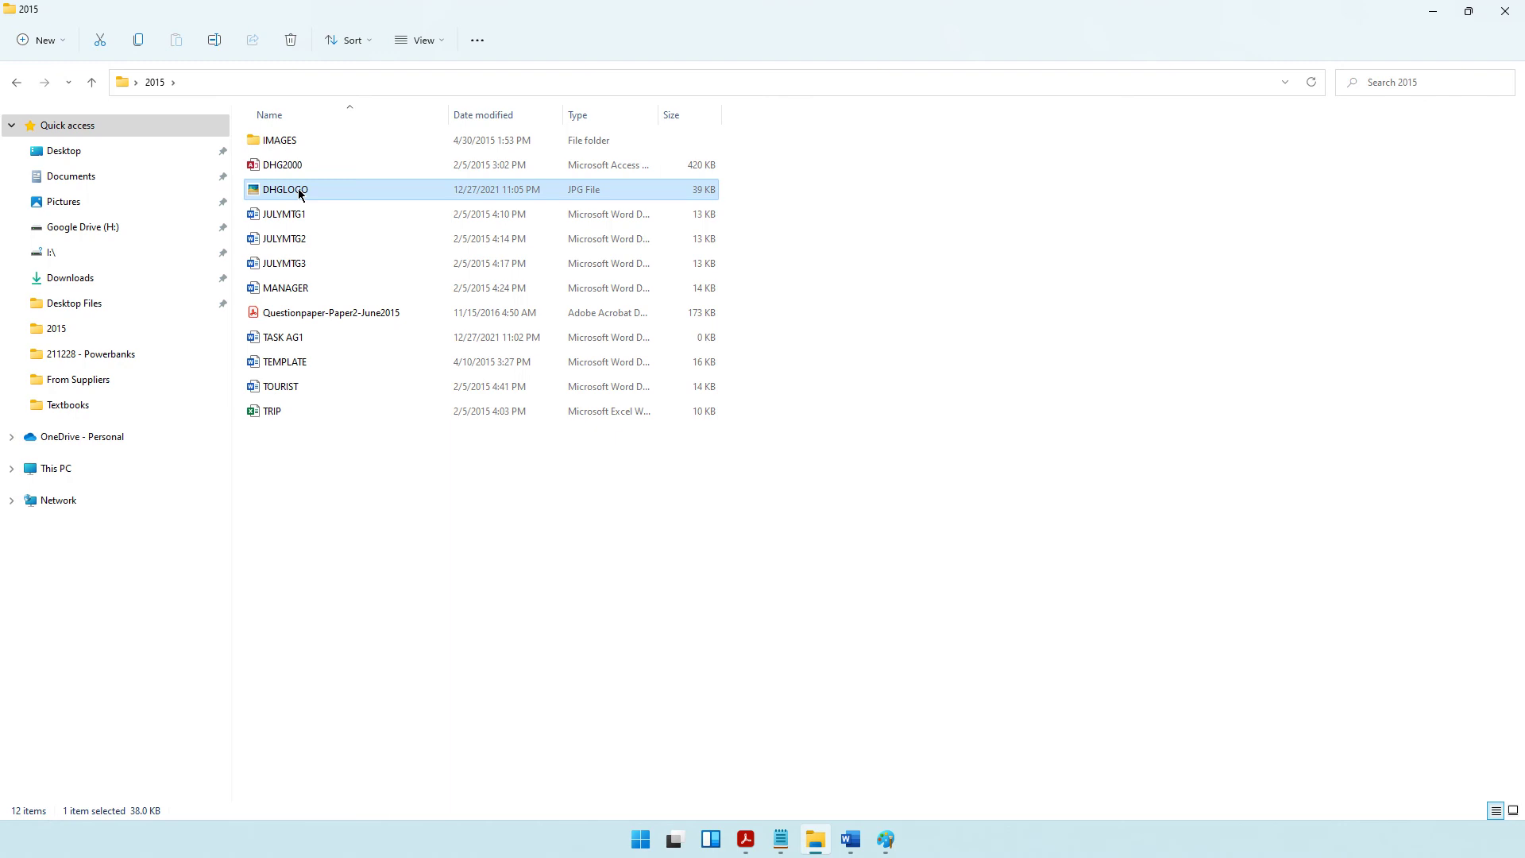
pyautogui.rightClick(300, 195)
pyautogui.click(256, 197)
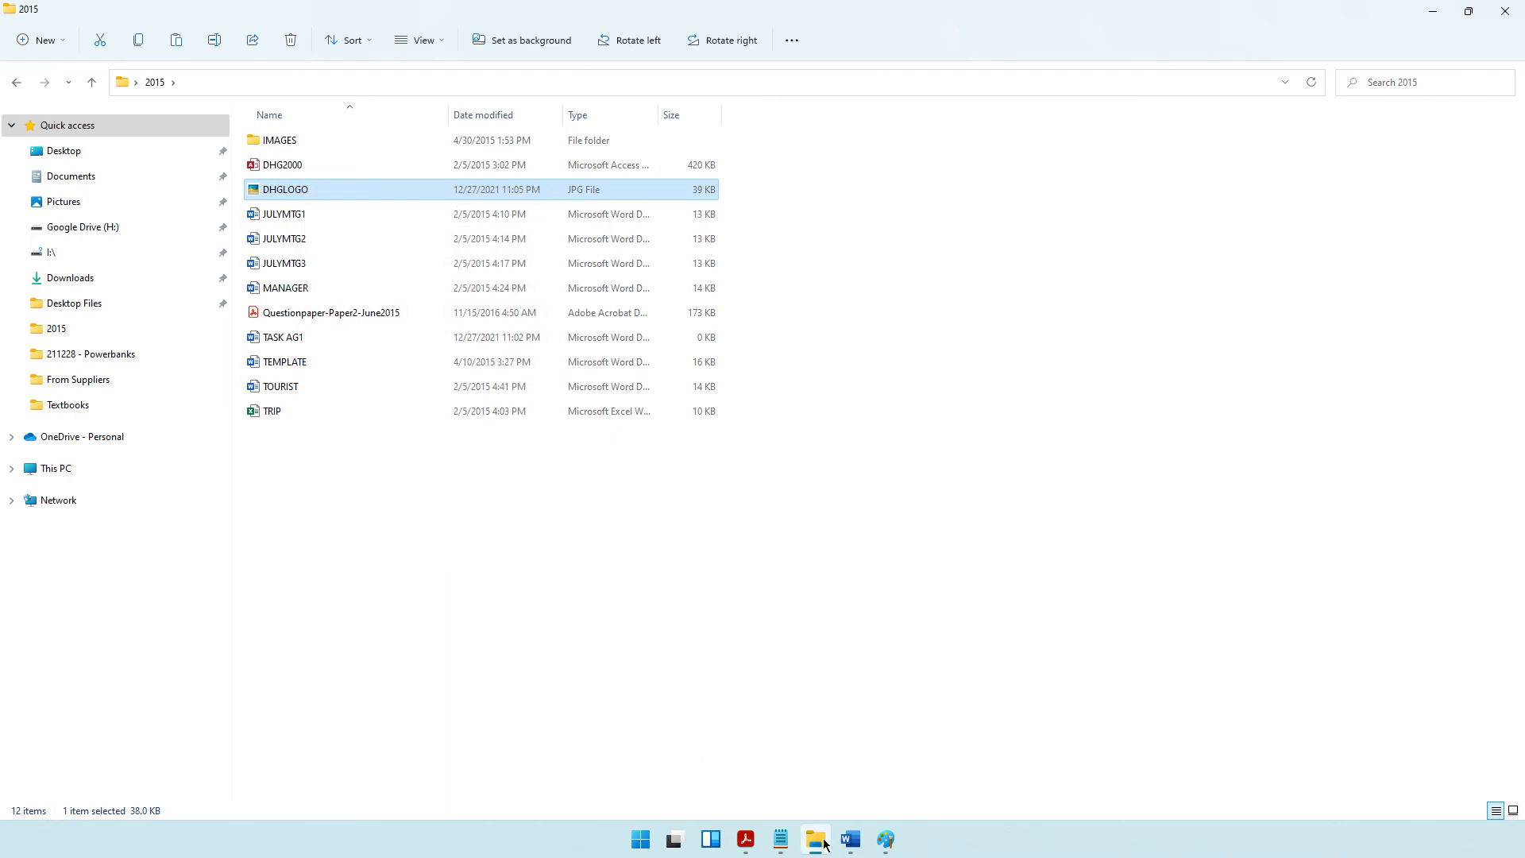
pyautogui.click(849, 840)
# Paste the DHGLOGO picture at the top of TASK AG1 and select it.
pyautogui.hotkey('ctrl', 'v')
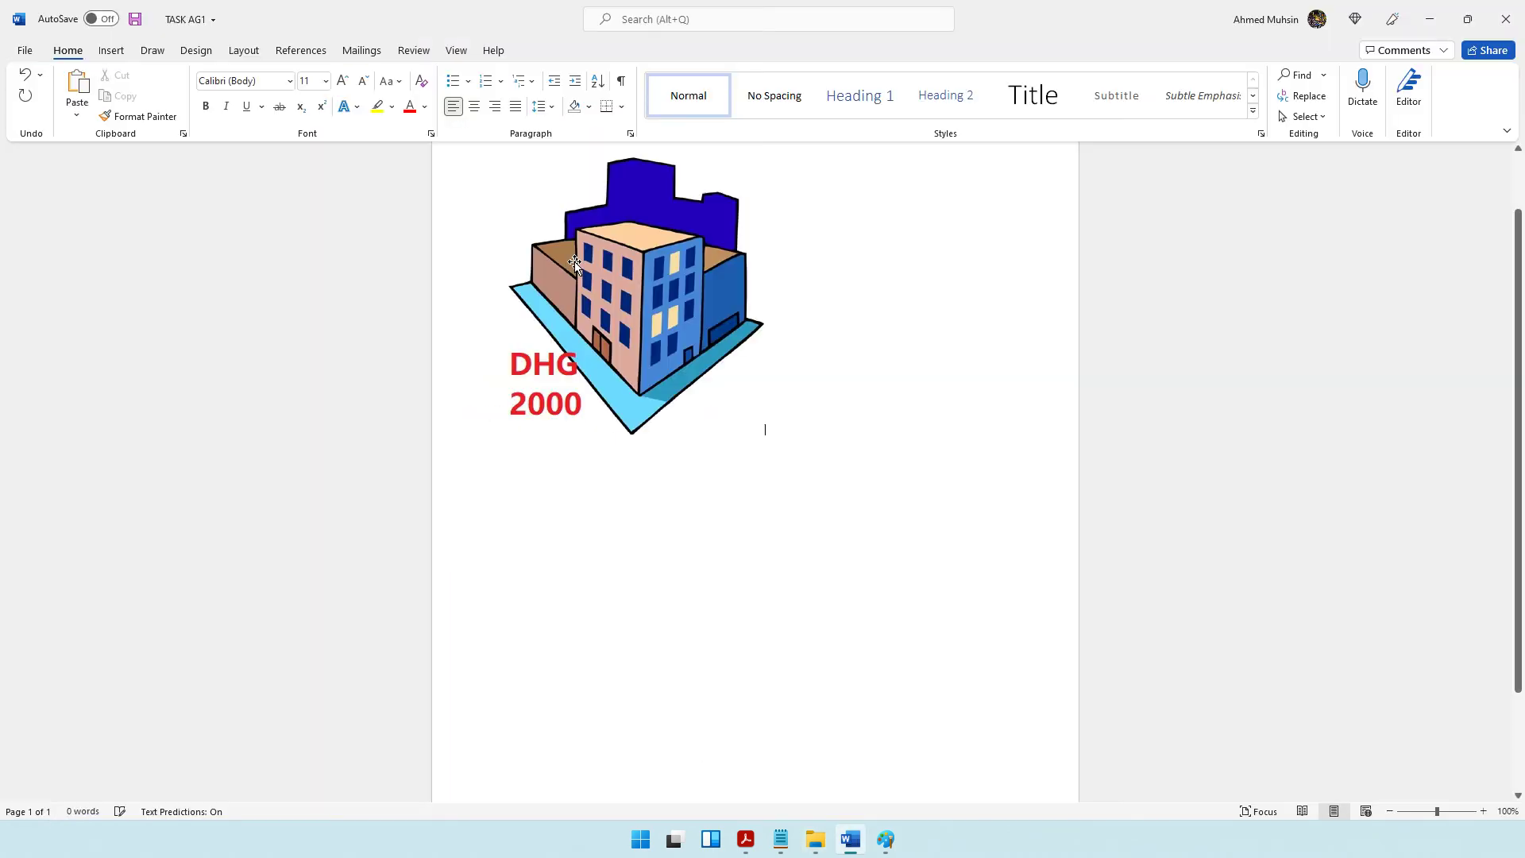
pyautogui.click(603, 324)
pyautogui.moveTo(782, 851)
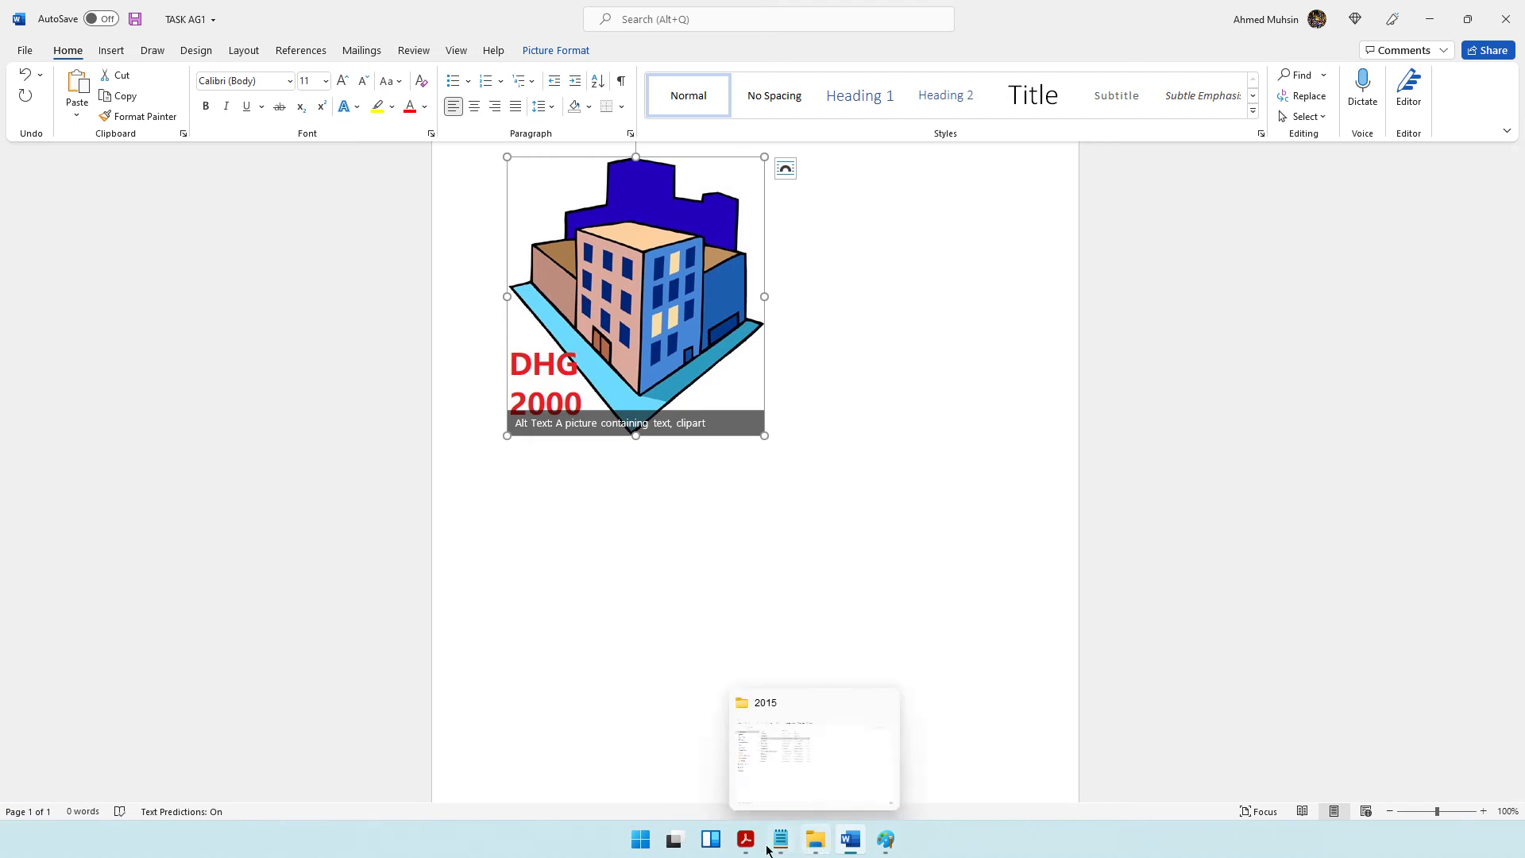
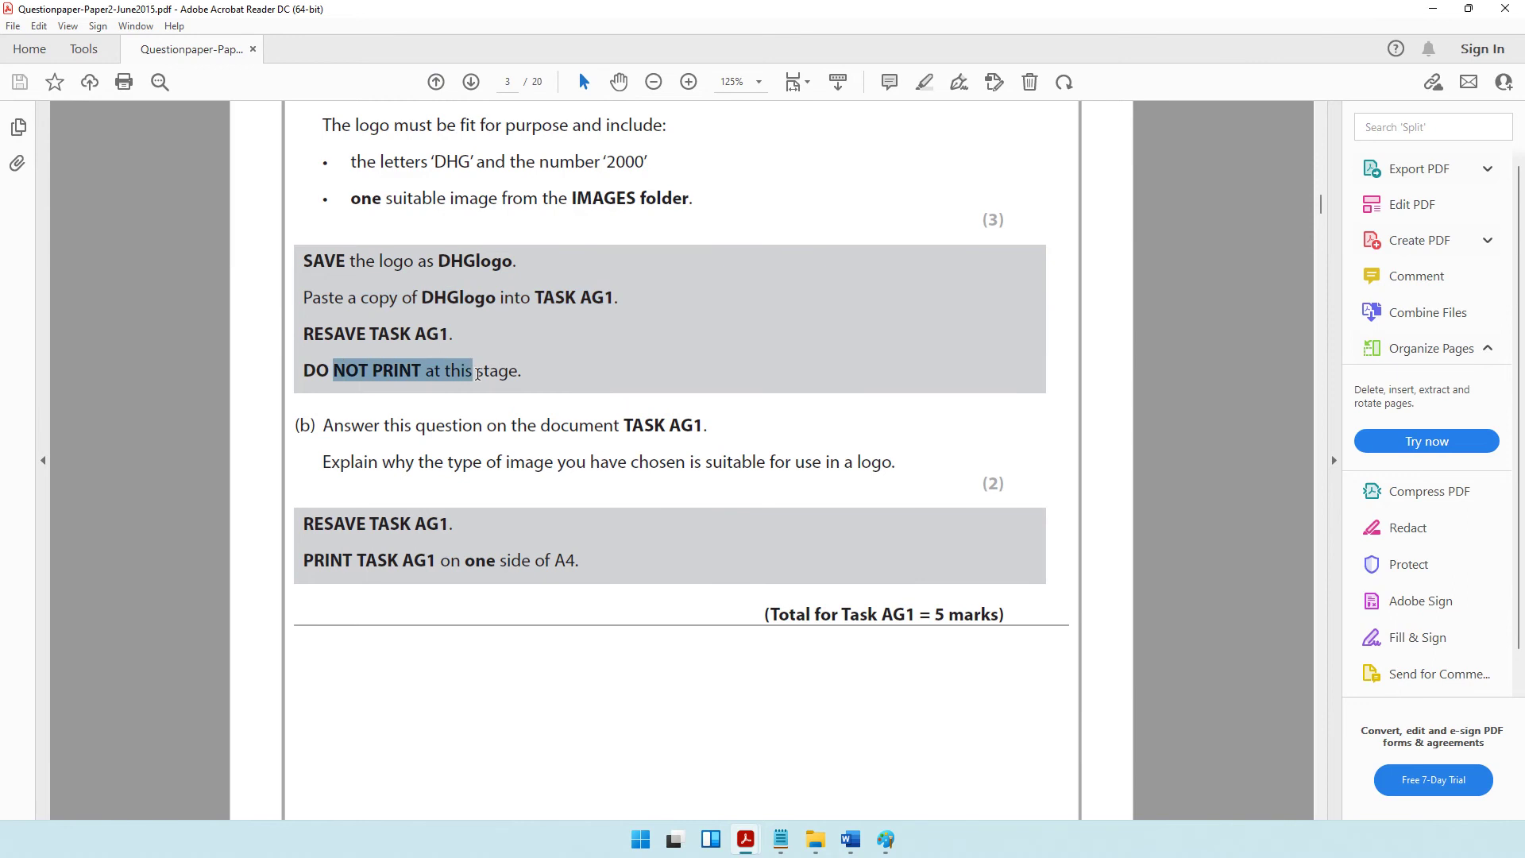
# Read question (b) on the image type and its logo suitability, then return to TASK AG1 beside the logo.
pyautogui.moveTo(321, 428); pyautogui.dragTo(729, 429)
pyautogui.click(368, 462)
pyautogui.moveTo(322, 462); pyautogui.dragTo(586, 463)
pyautogui.moveTo(451, 462); pyautogui.dragTo(476, 471)
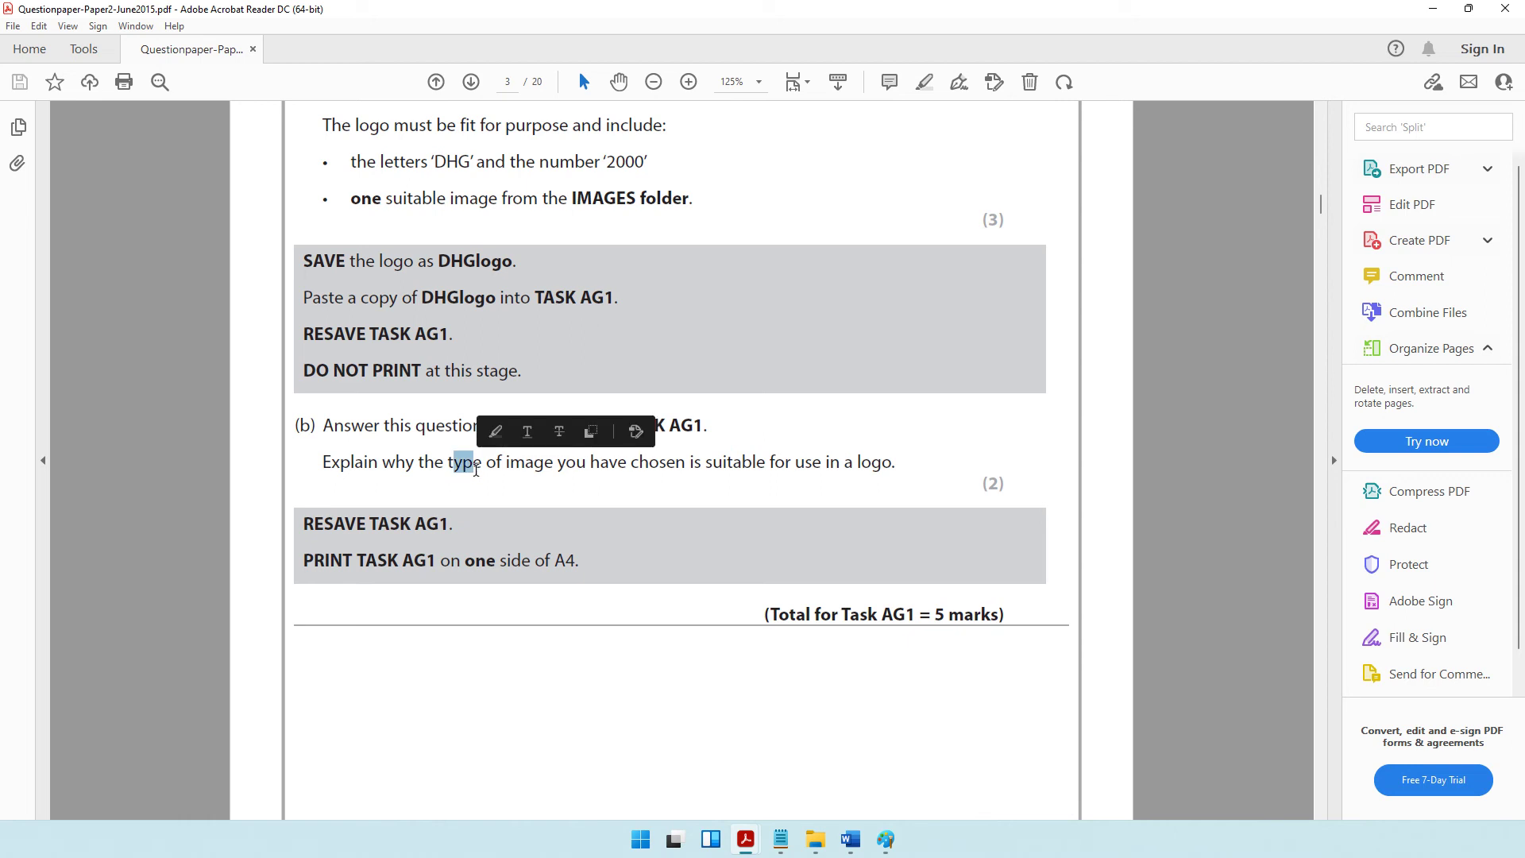
pyautogui.moveTo(587, 463); pyautogui.dragTo(896, 465)
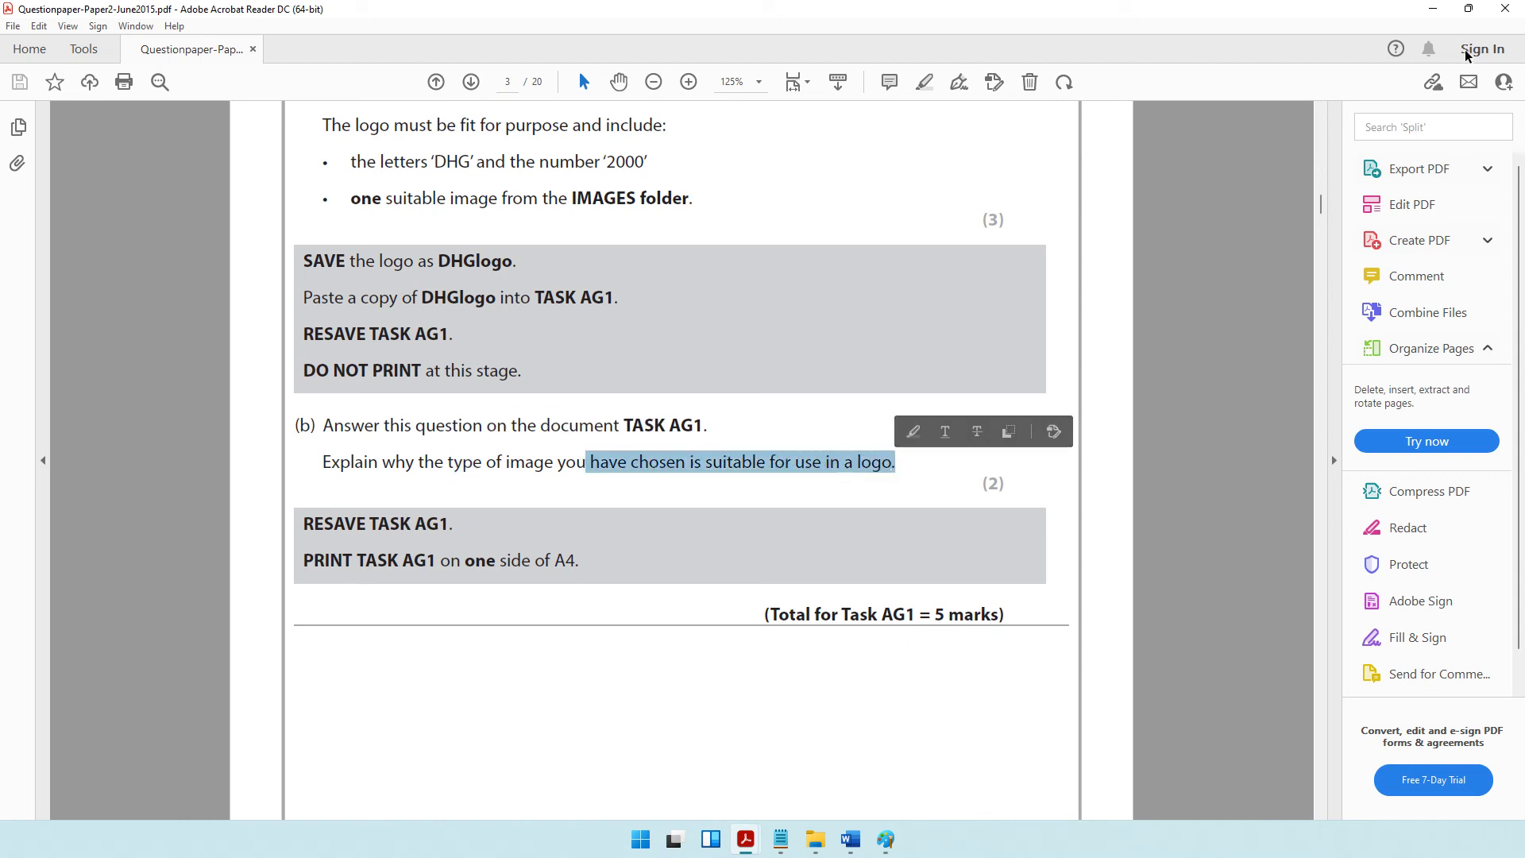
pyautogui.click(1434, 9)
pyautogui.click(765, 429)
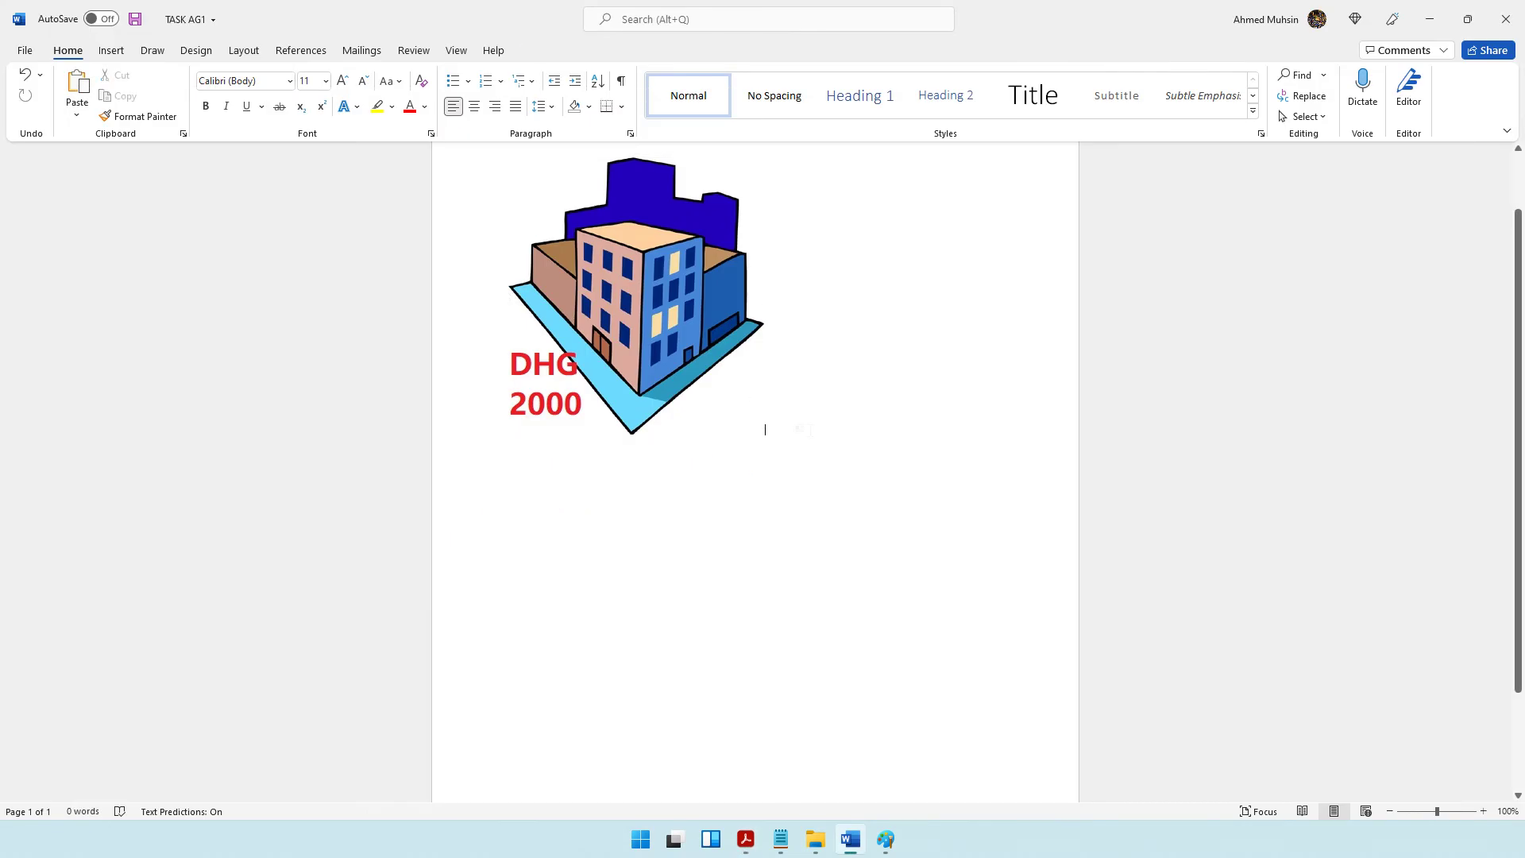
# Add a new line below the logo and check the IMAGE1 and IMAGE2 file sizes in 2015 > IMAGES.
pyautogui.press('Return')
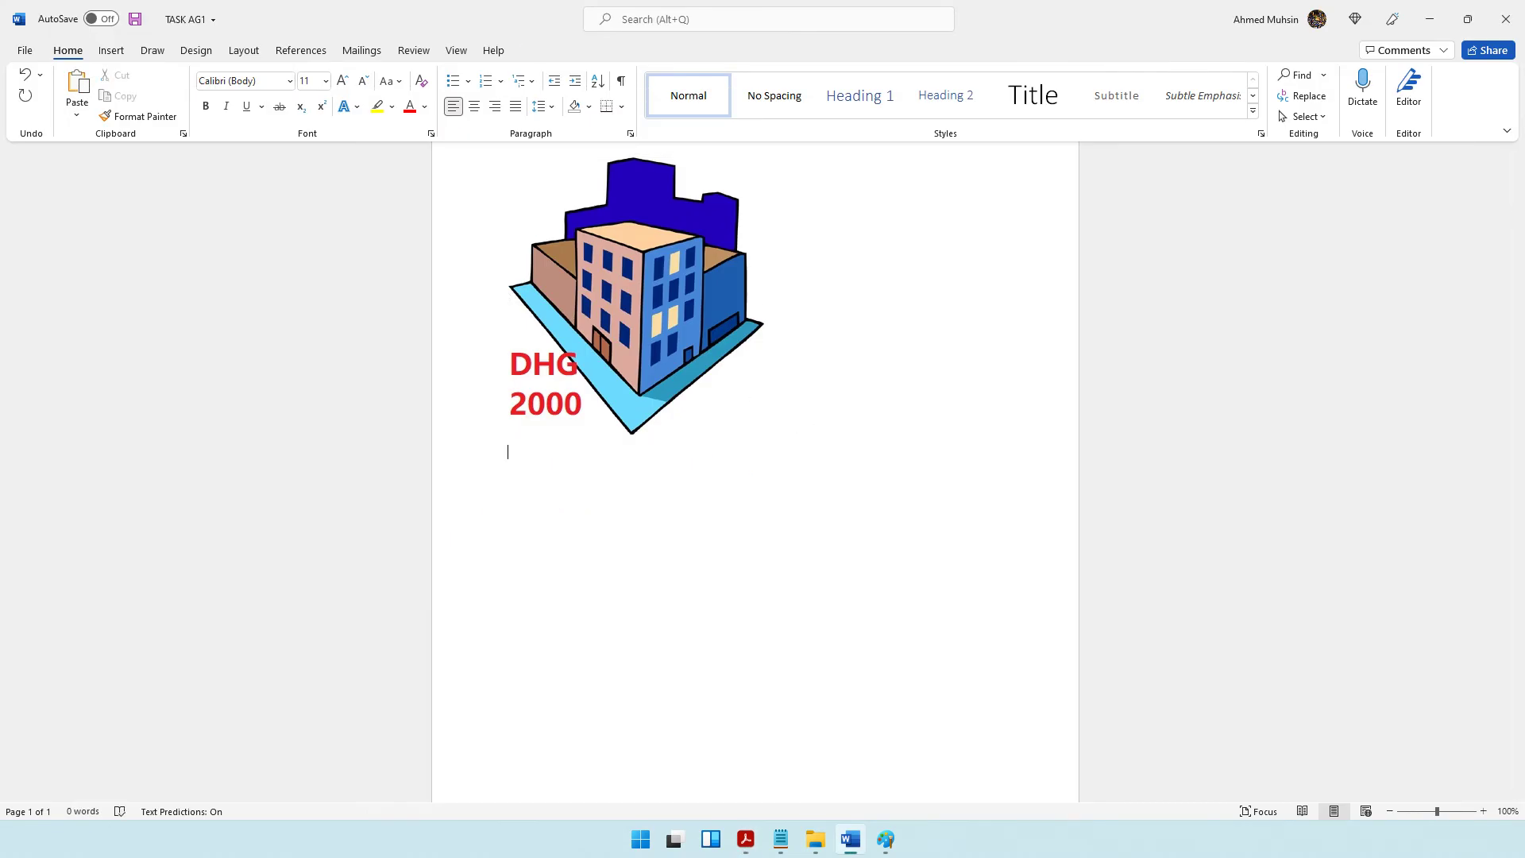
pyautogui.click(781, 840)
pyautogui.click(816, 840)
pyautogui.doubleClick(274, 141)
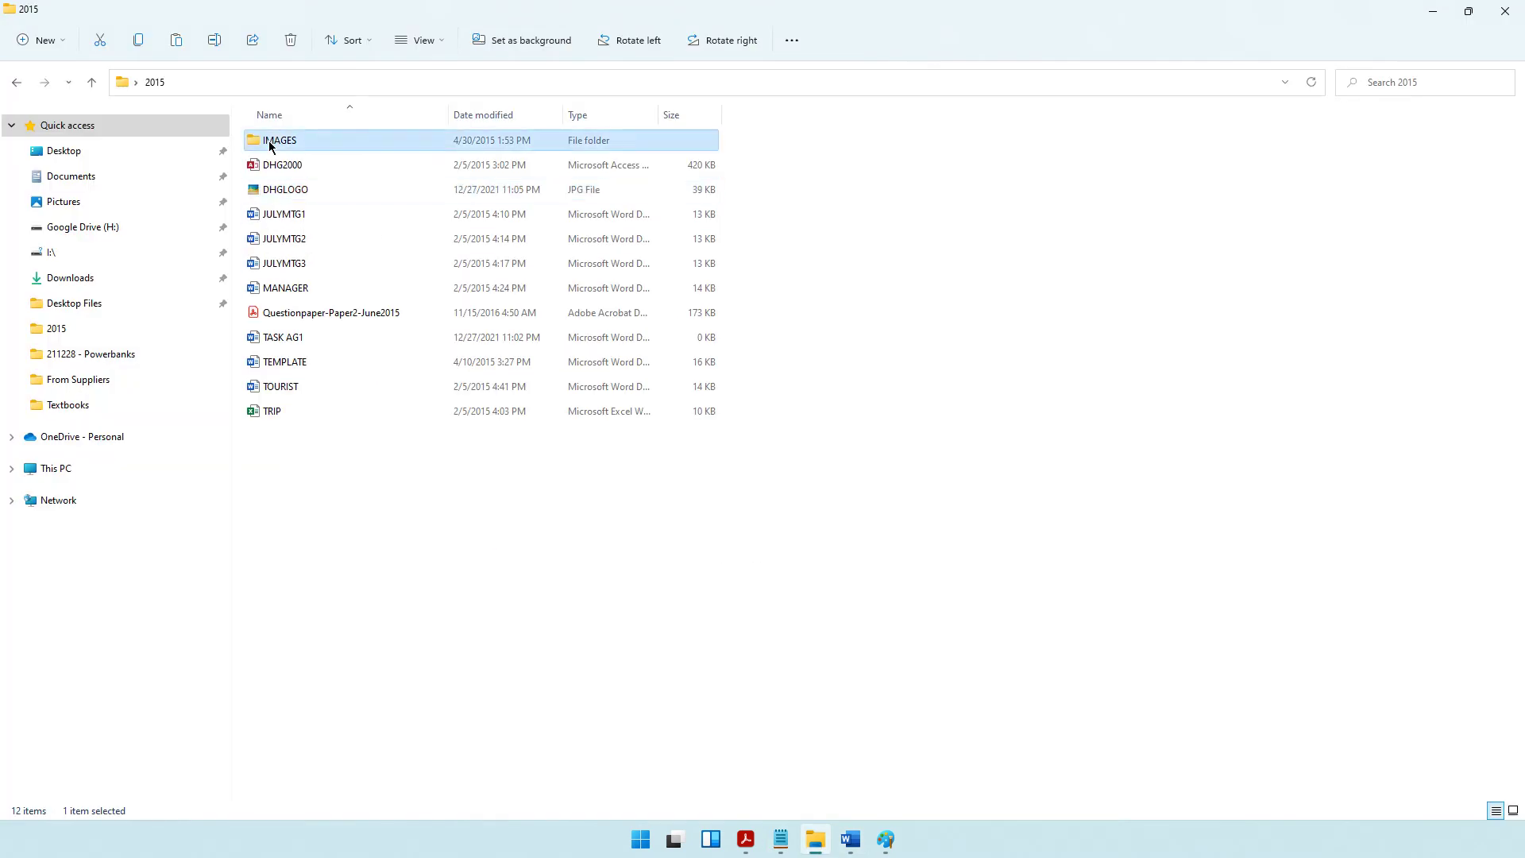
pyautogui.click(537, 189)
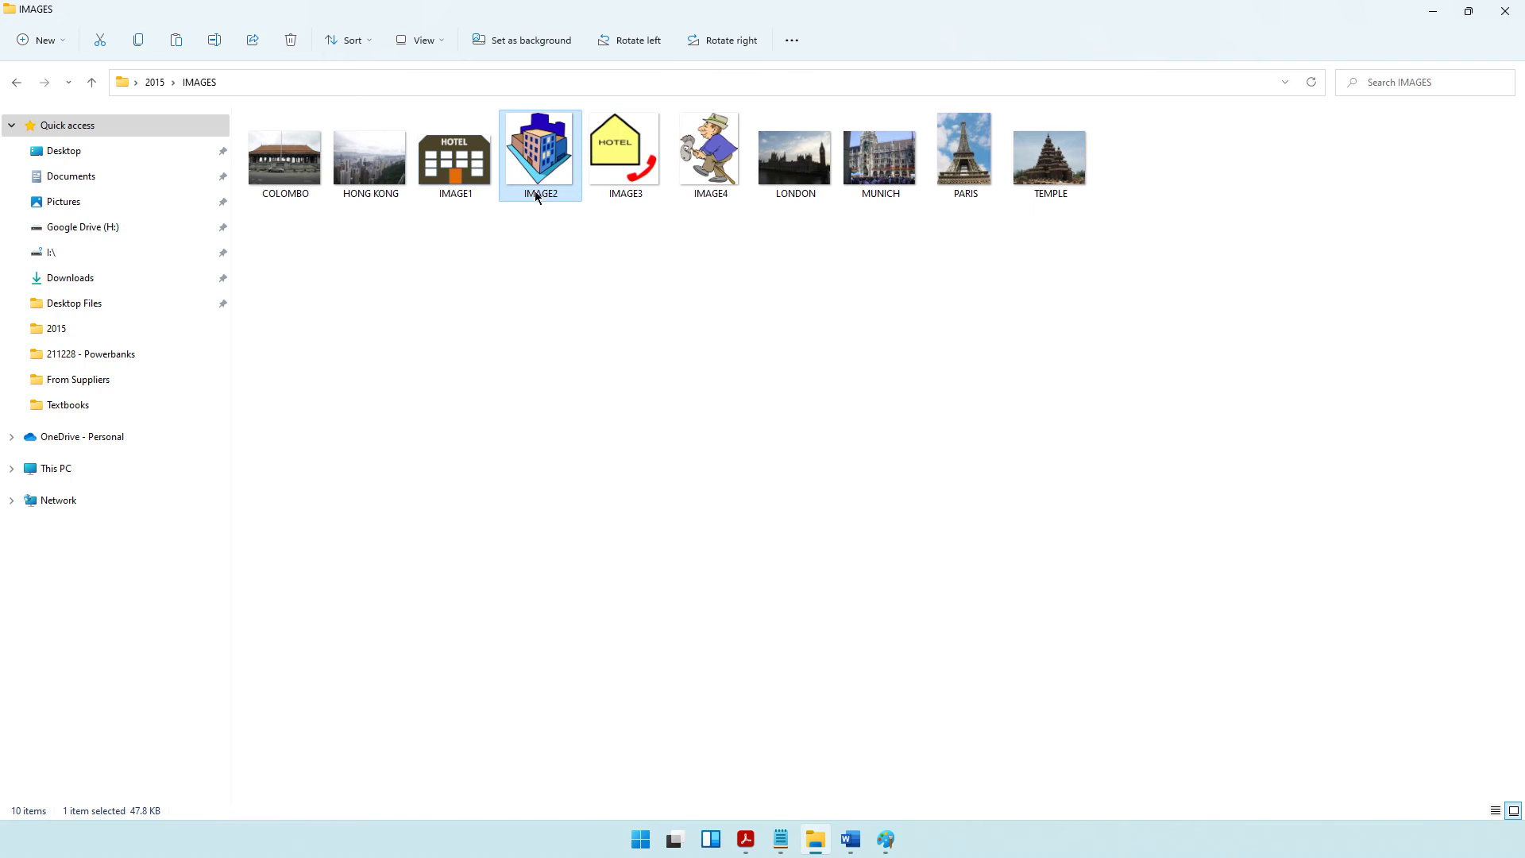
pyautogui.click(480, 168)
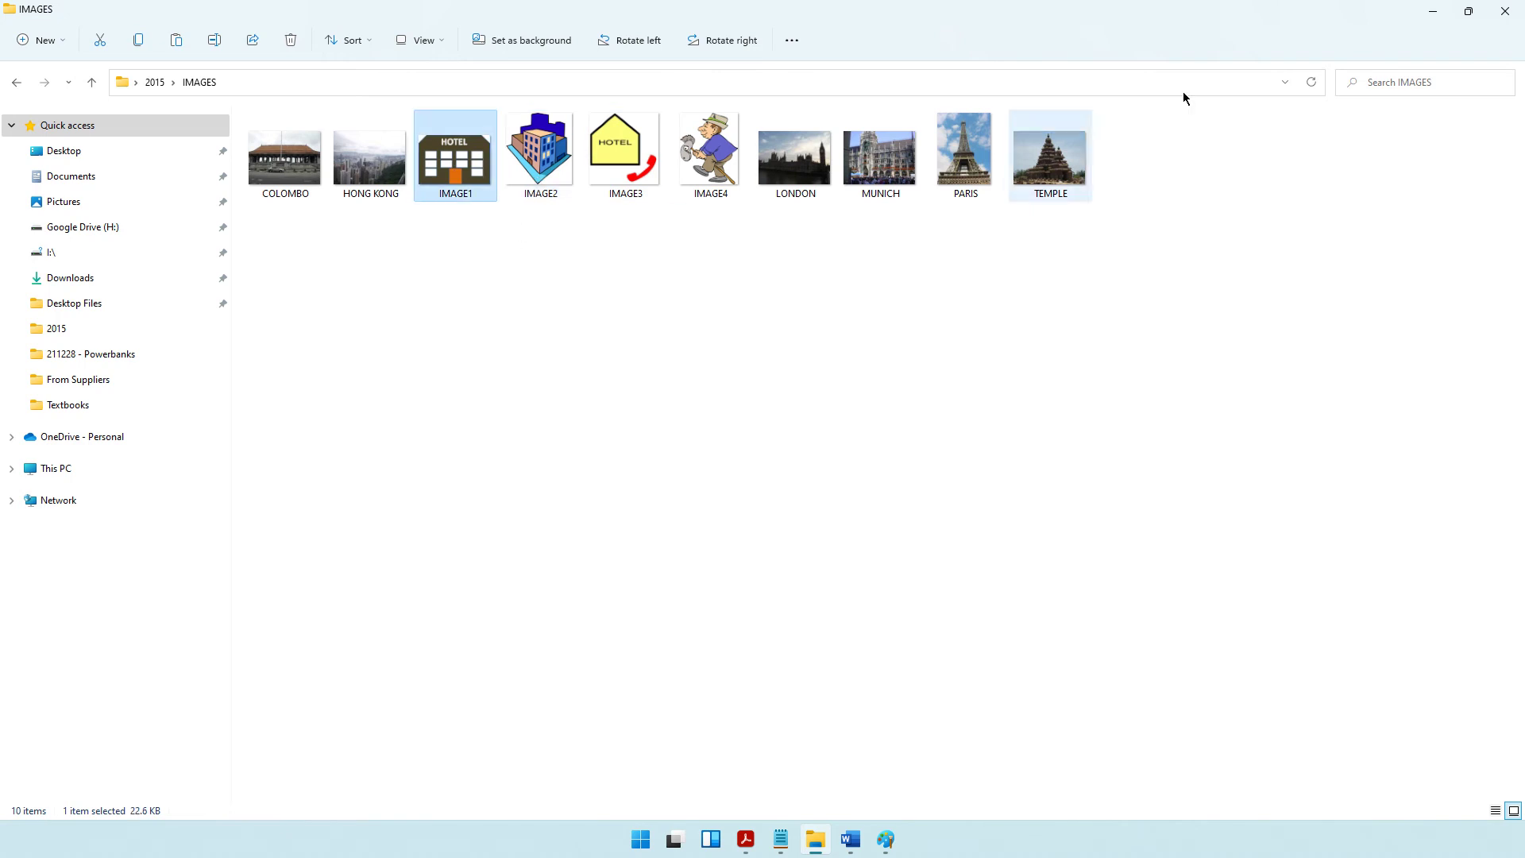
pyautogui.click(1434, 11)
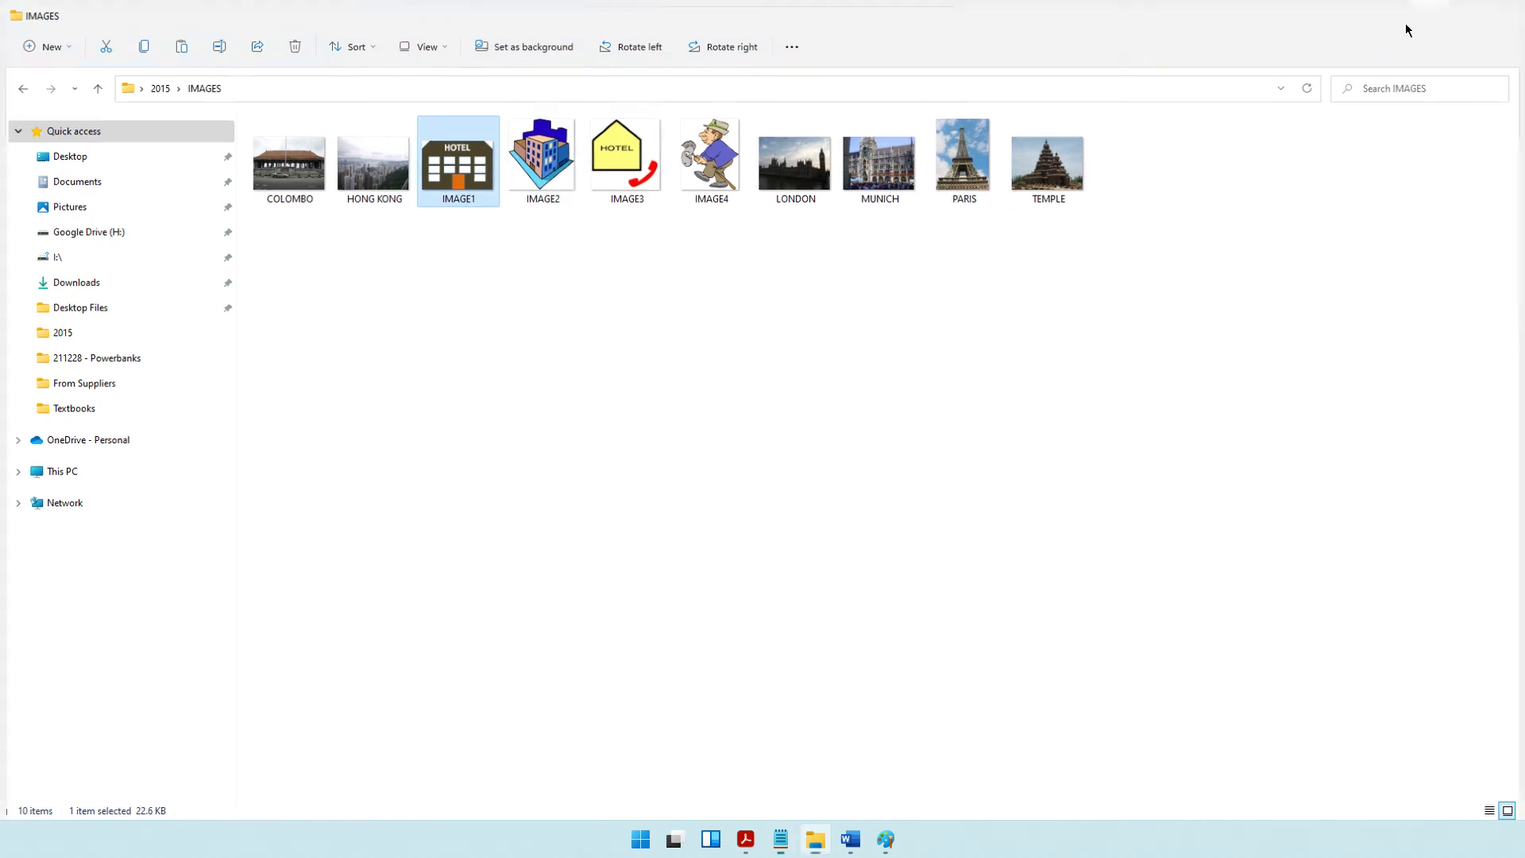
# Compare the file sizes of IMAGE1, IMAGE2 and IMAGE3 in the IMAGES folder again.
pyautogui.click(1068, 191)
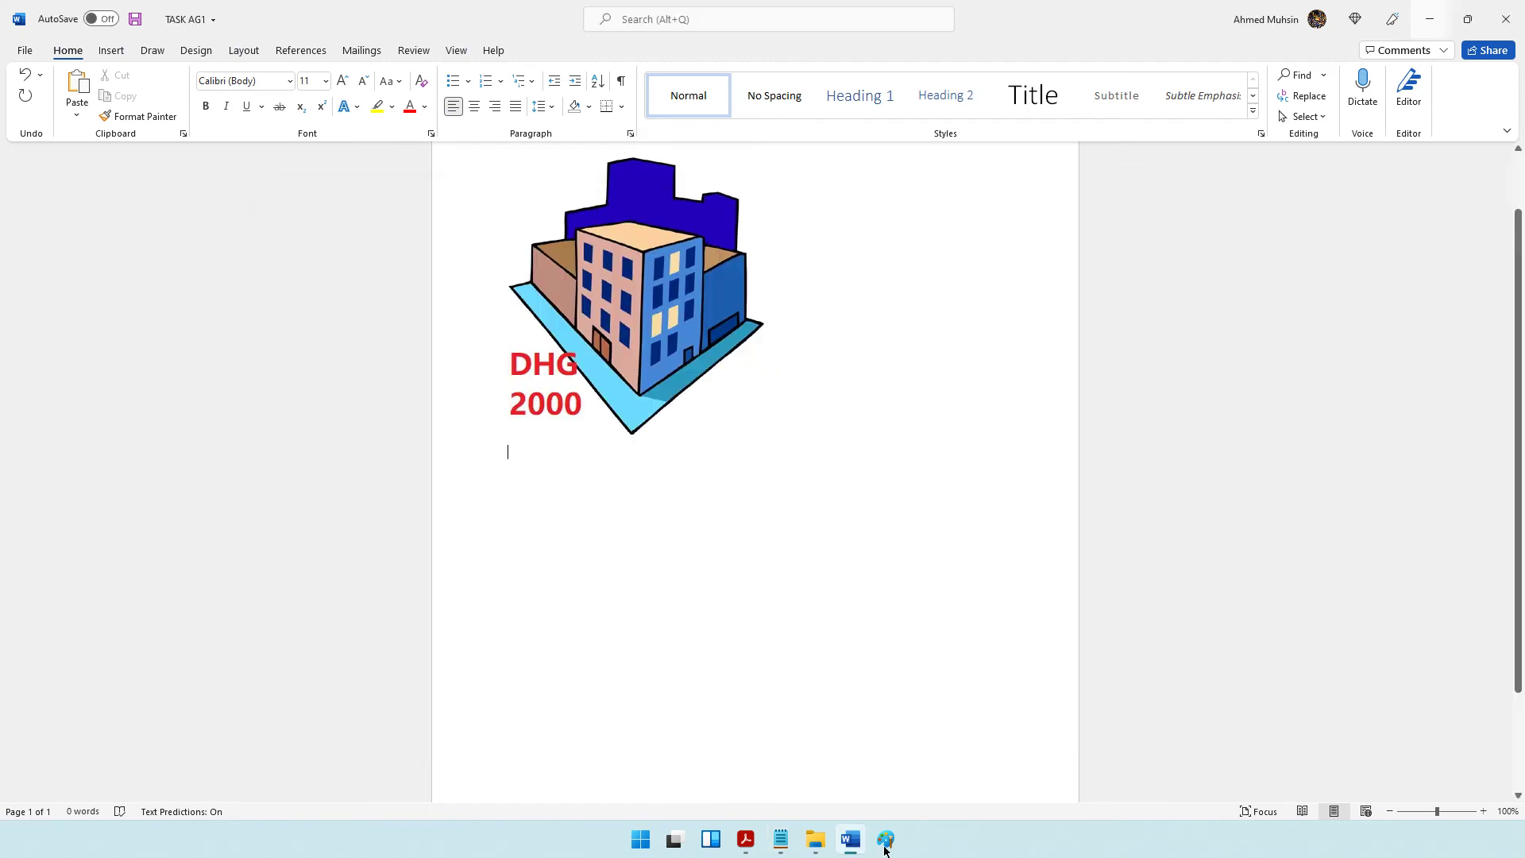
pyautogui.click(816, 840)
pyautogui.click(461, 189)
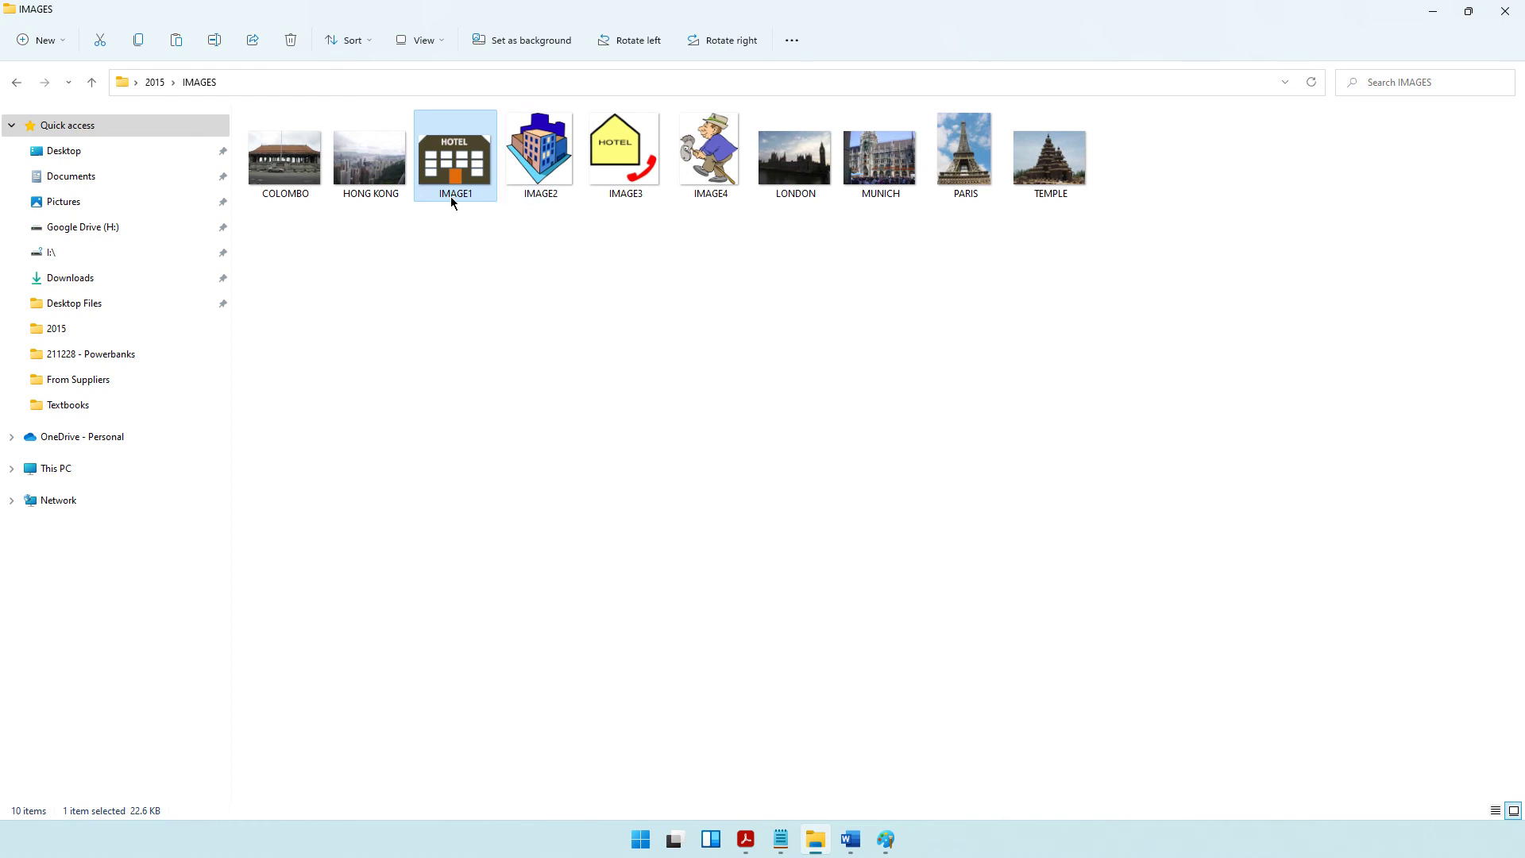
pyautogui.click(560, 195)
pyautogui.click(595, 184)
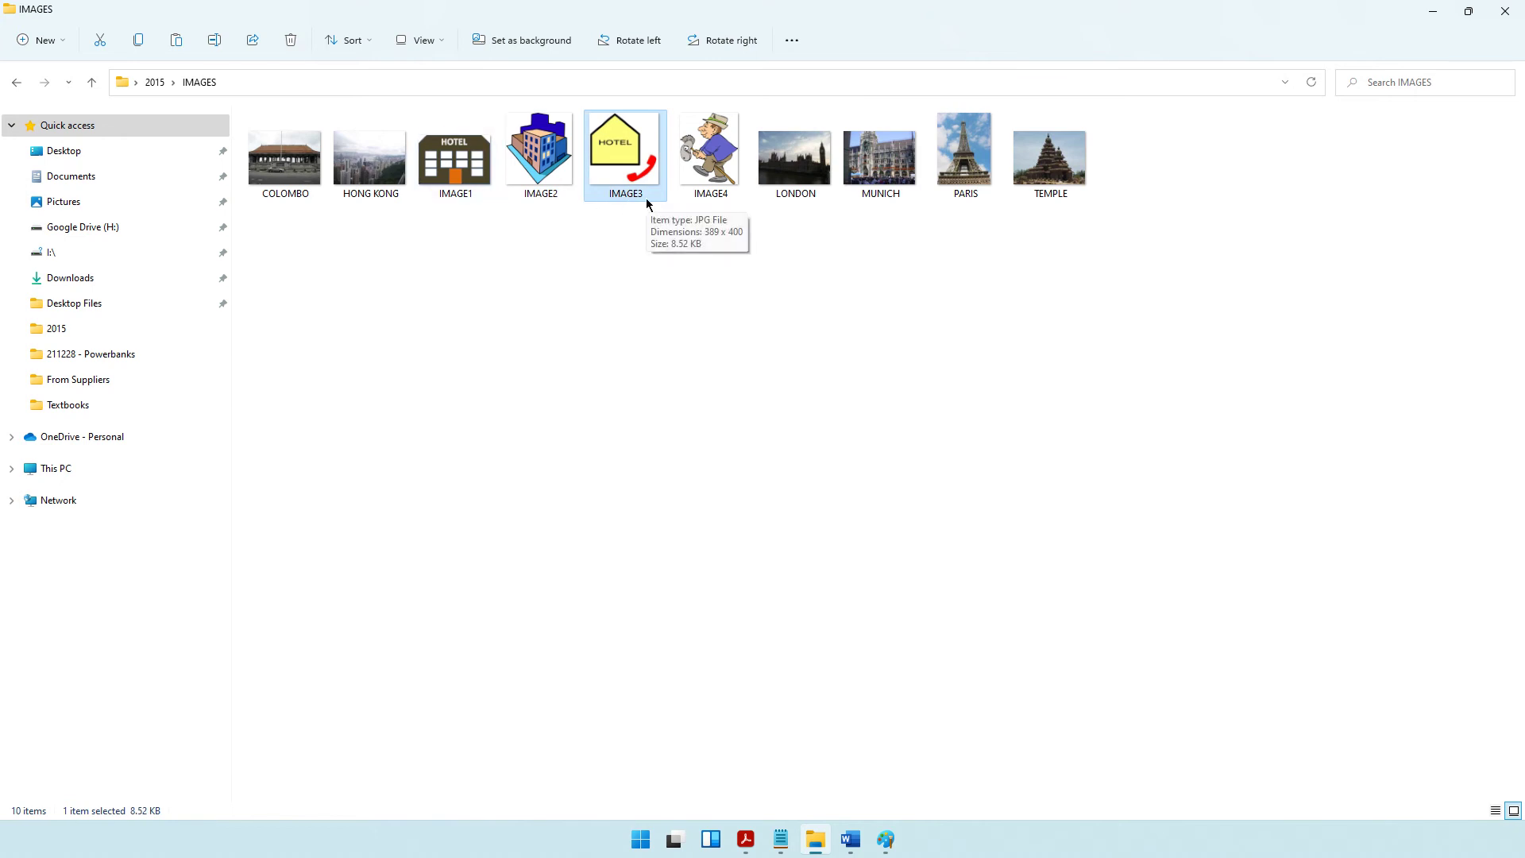
pyautogui.click(1434, 13)
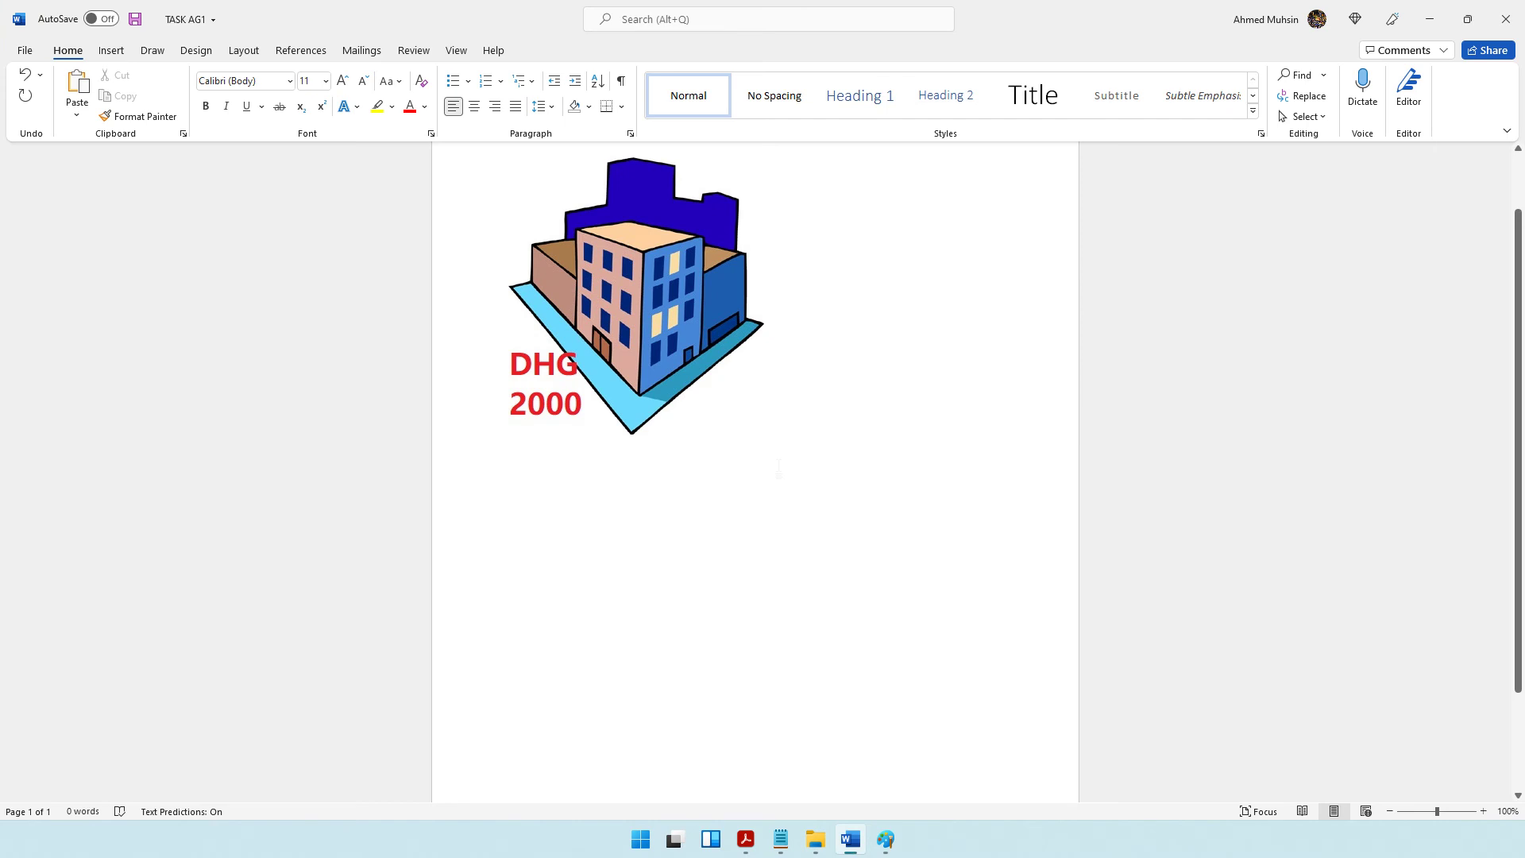
# At font size 18, type 'The type of image I have used is a clipart and not a photograph.'.
pyautogui.click(342, 80)
pyautogui.click(343, 80)
pyautogui.click(343, 80)
pyautogui.click(343, 81)
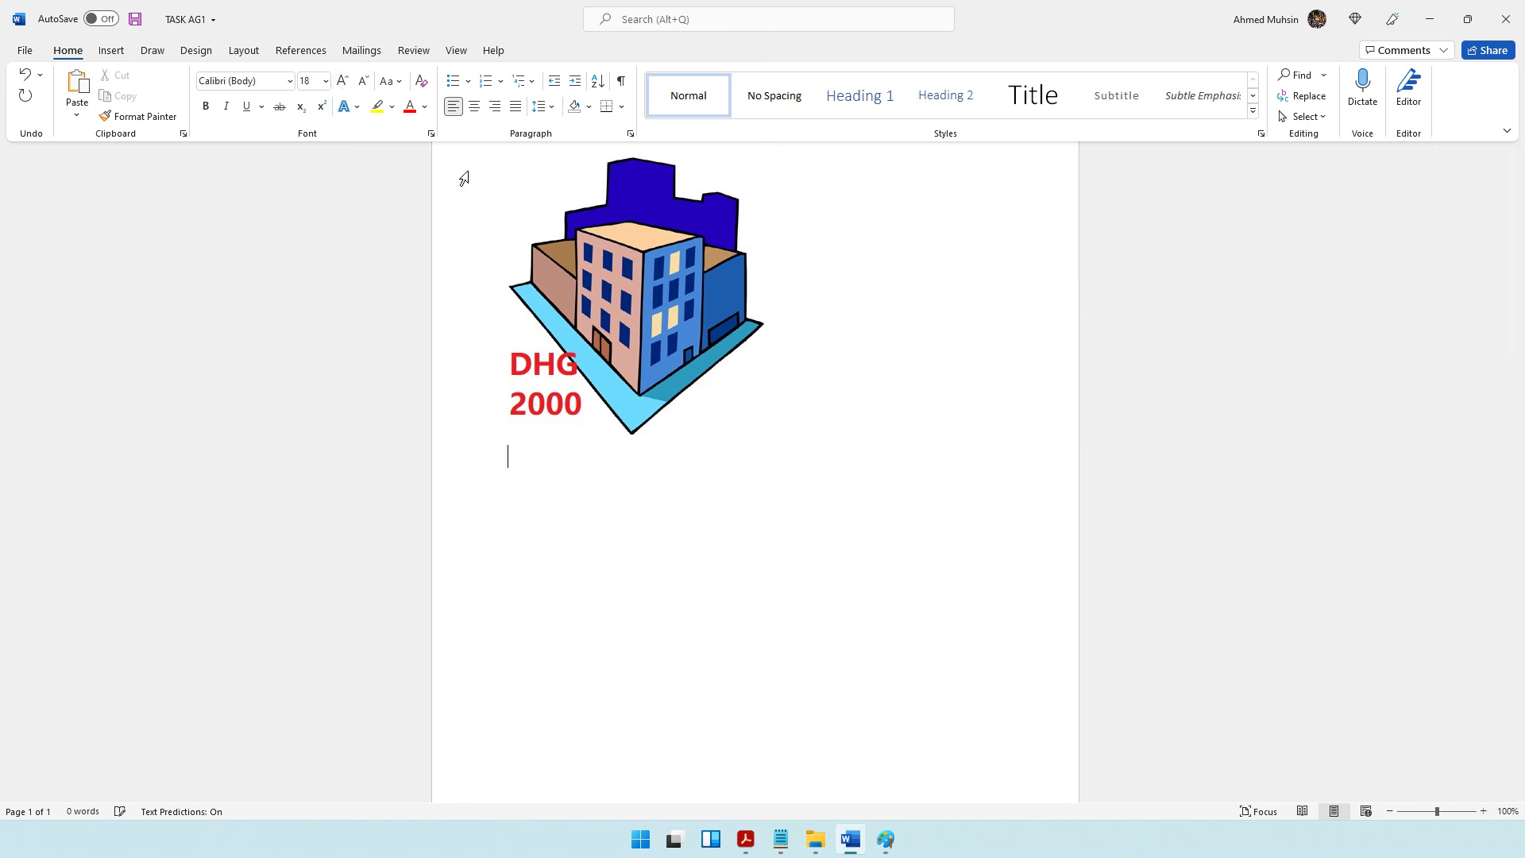
pyautogui.write('The type of image I')
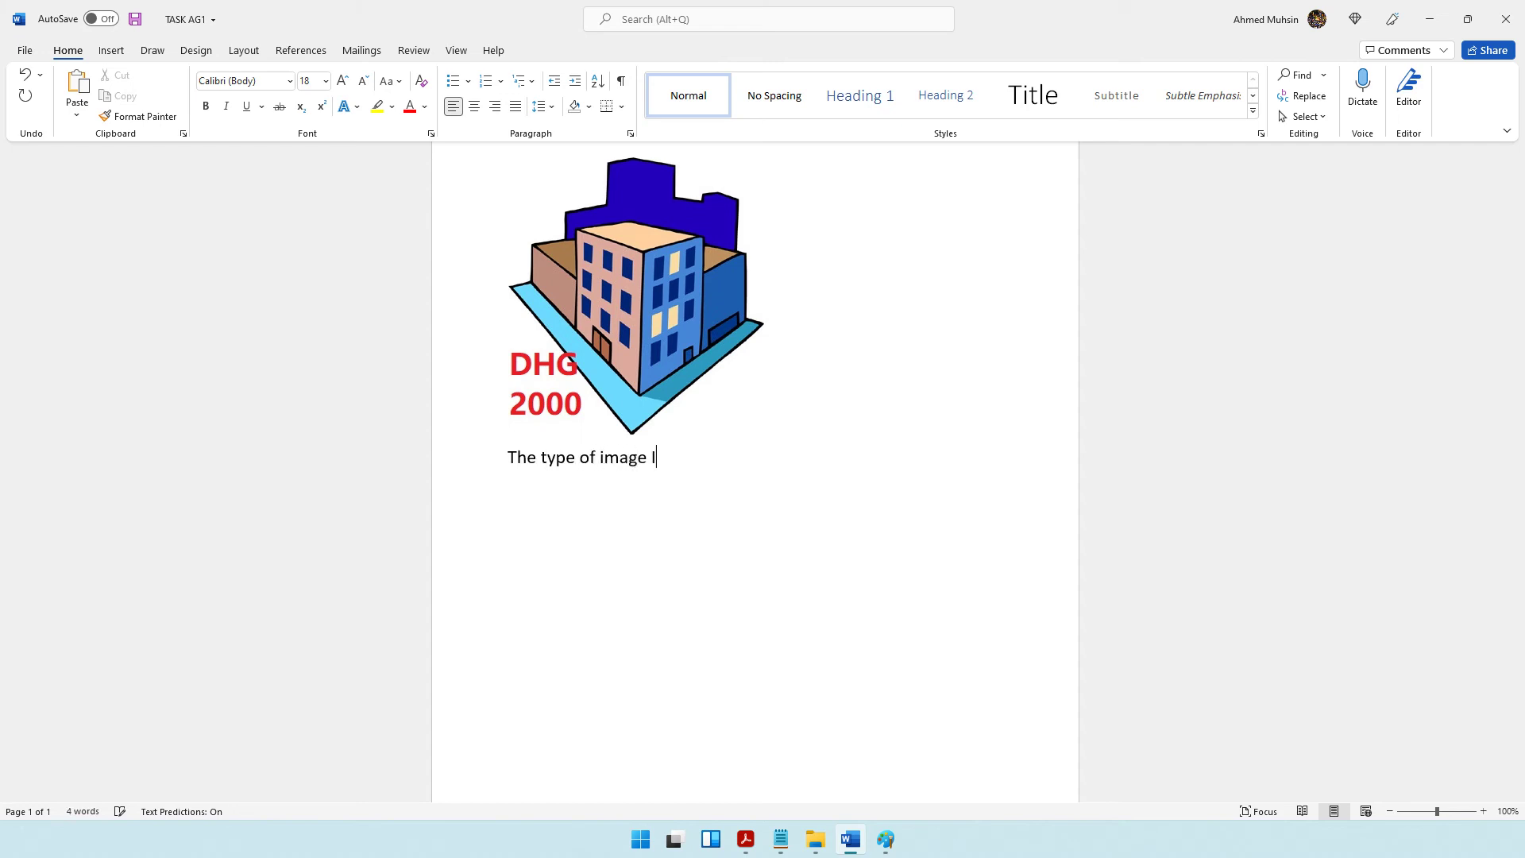
pyautogui.write(' have used is a clipart ant s')
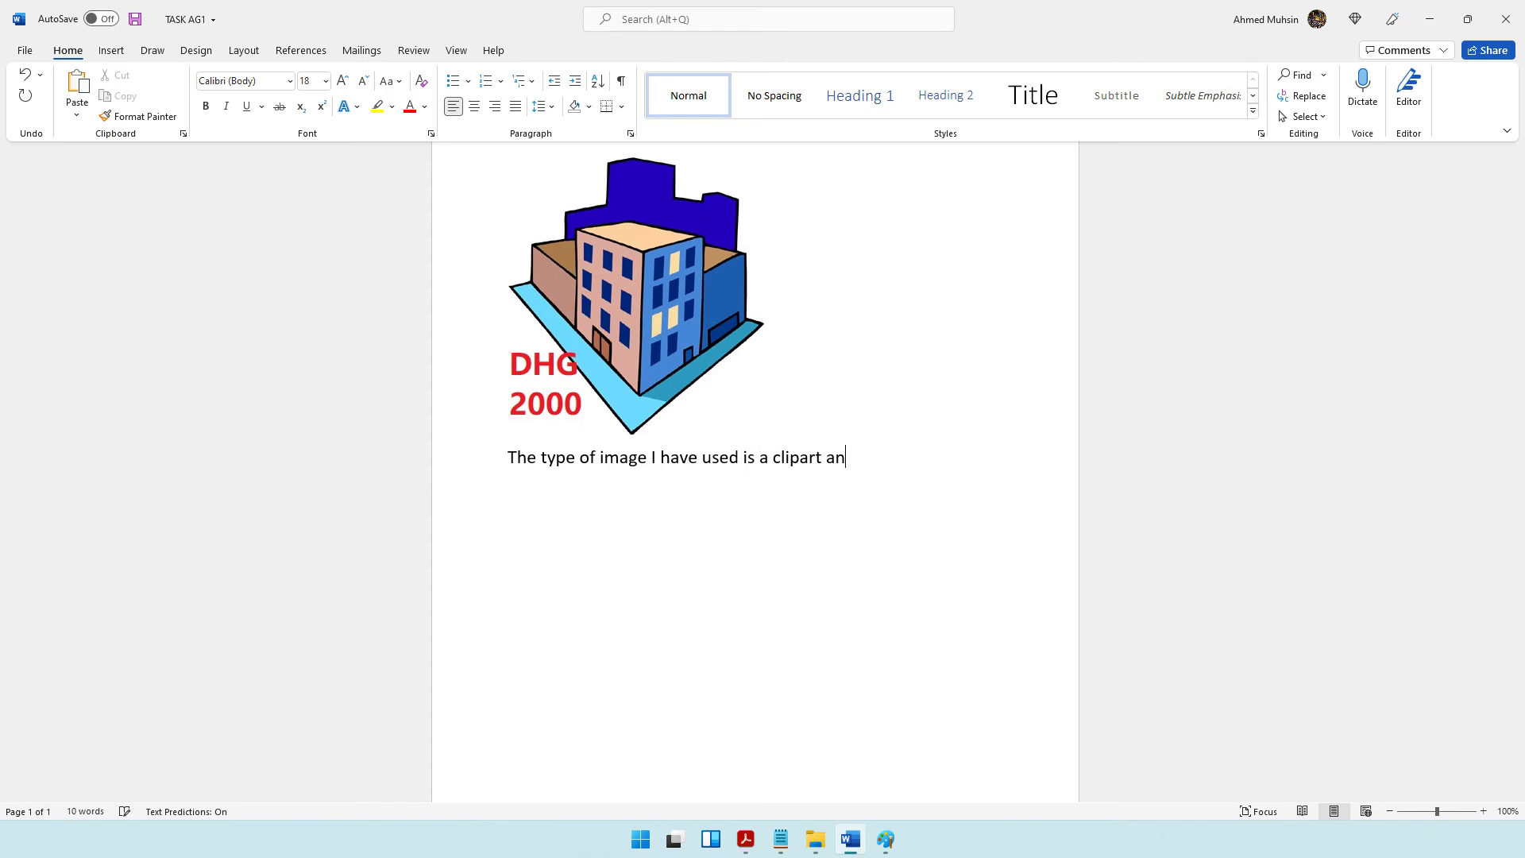
pyautogui.press('BackSpace')
pyautogui.press('BackSpace')
pyautogui.press('BackSpace')
pyautogui.write('d not a photograph')
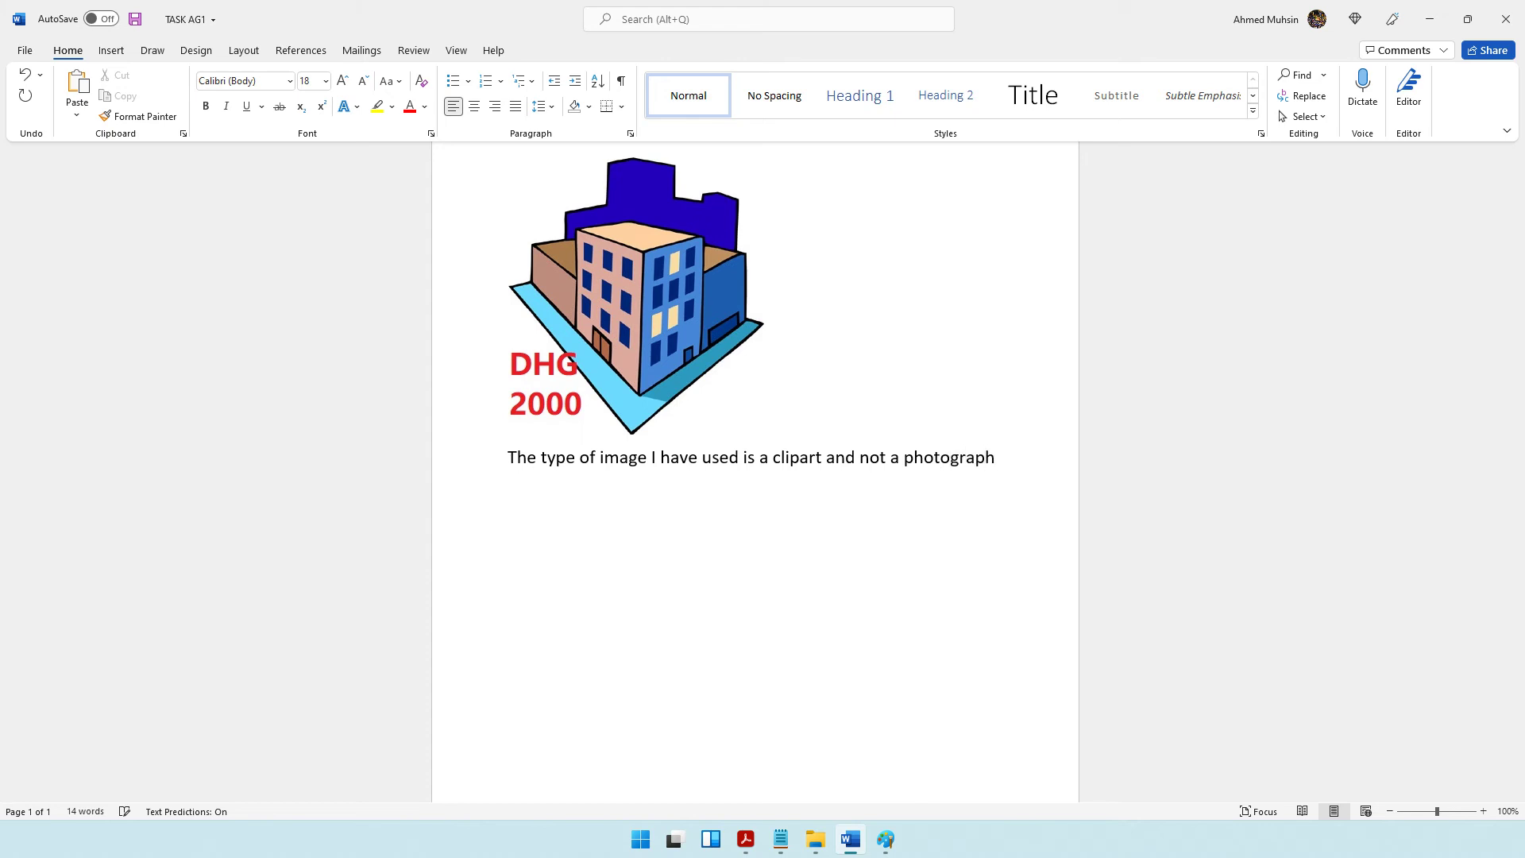
pyautogui.write('. Clipart')
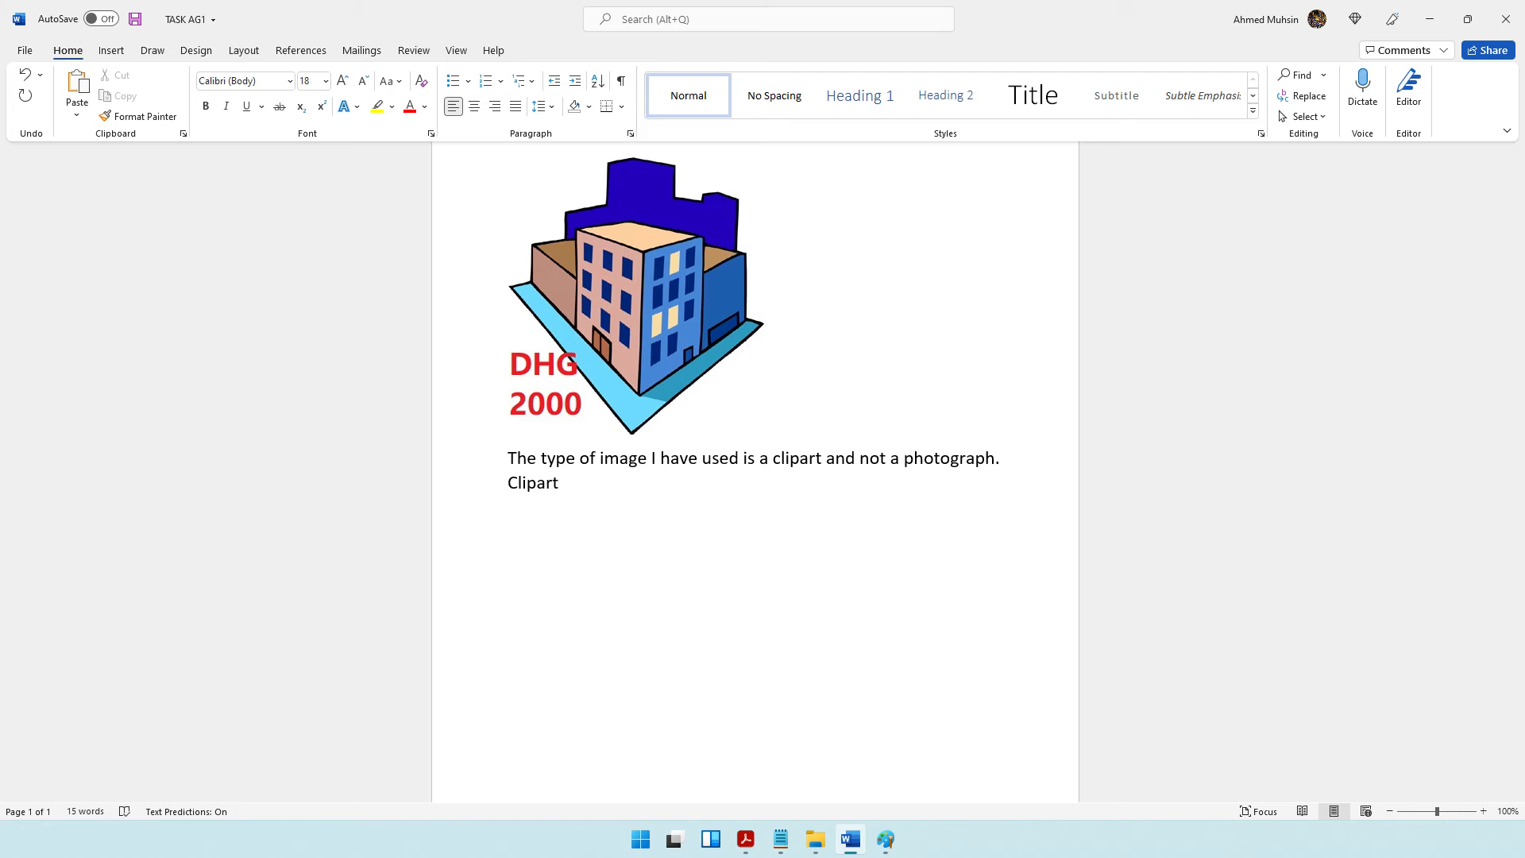
pyautogui.press('BackSpace')
pyautogui.press('BackSpace')
pyautogui.press('BackSpace')
pyautogui.press('BackSpace')
pyautogui.press('BackSpace')
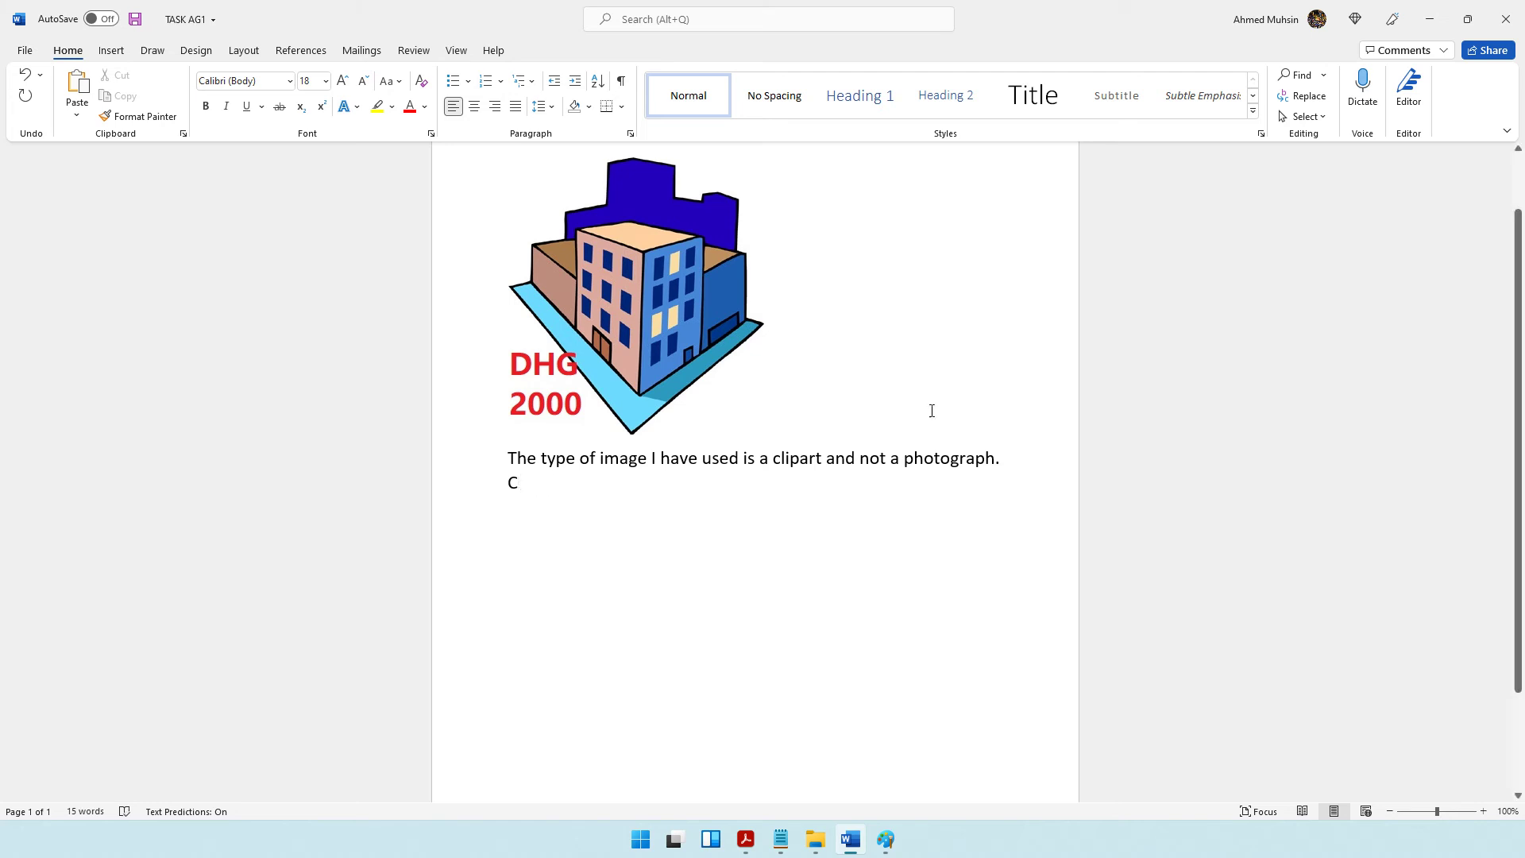
# Add 'Further this clipart represents a building which can be used to give the impression of a hotel.'.
pyautogui.click(745, 840)
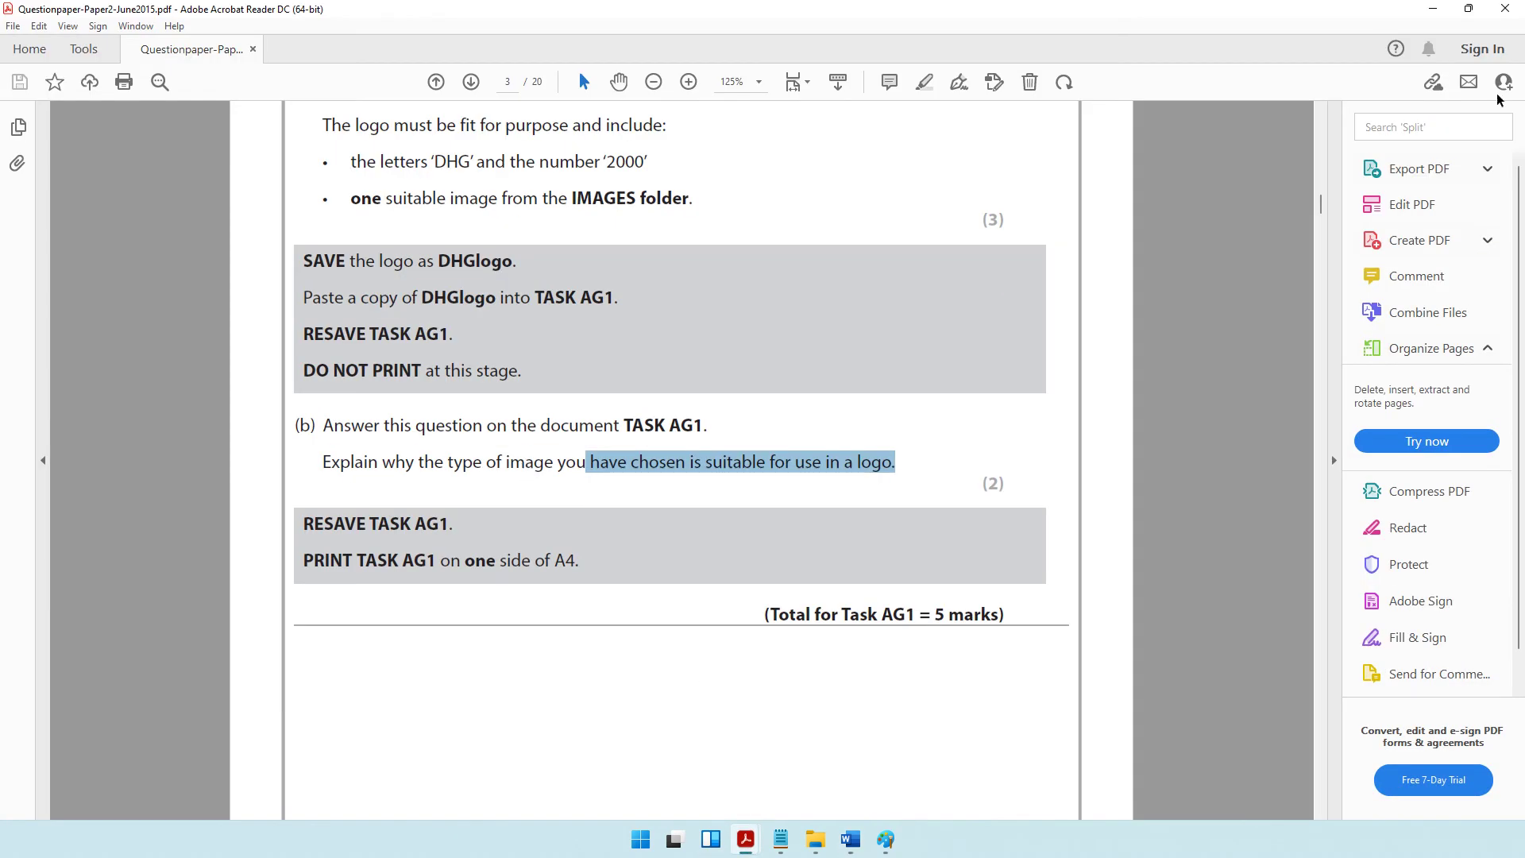
pyautogui.click(1434, 8)
pyautogui.hotkey('shift', 'Left')
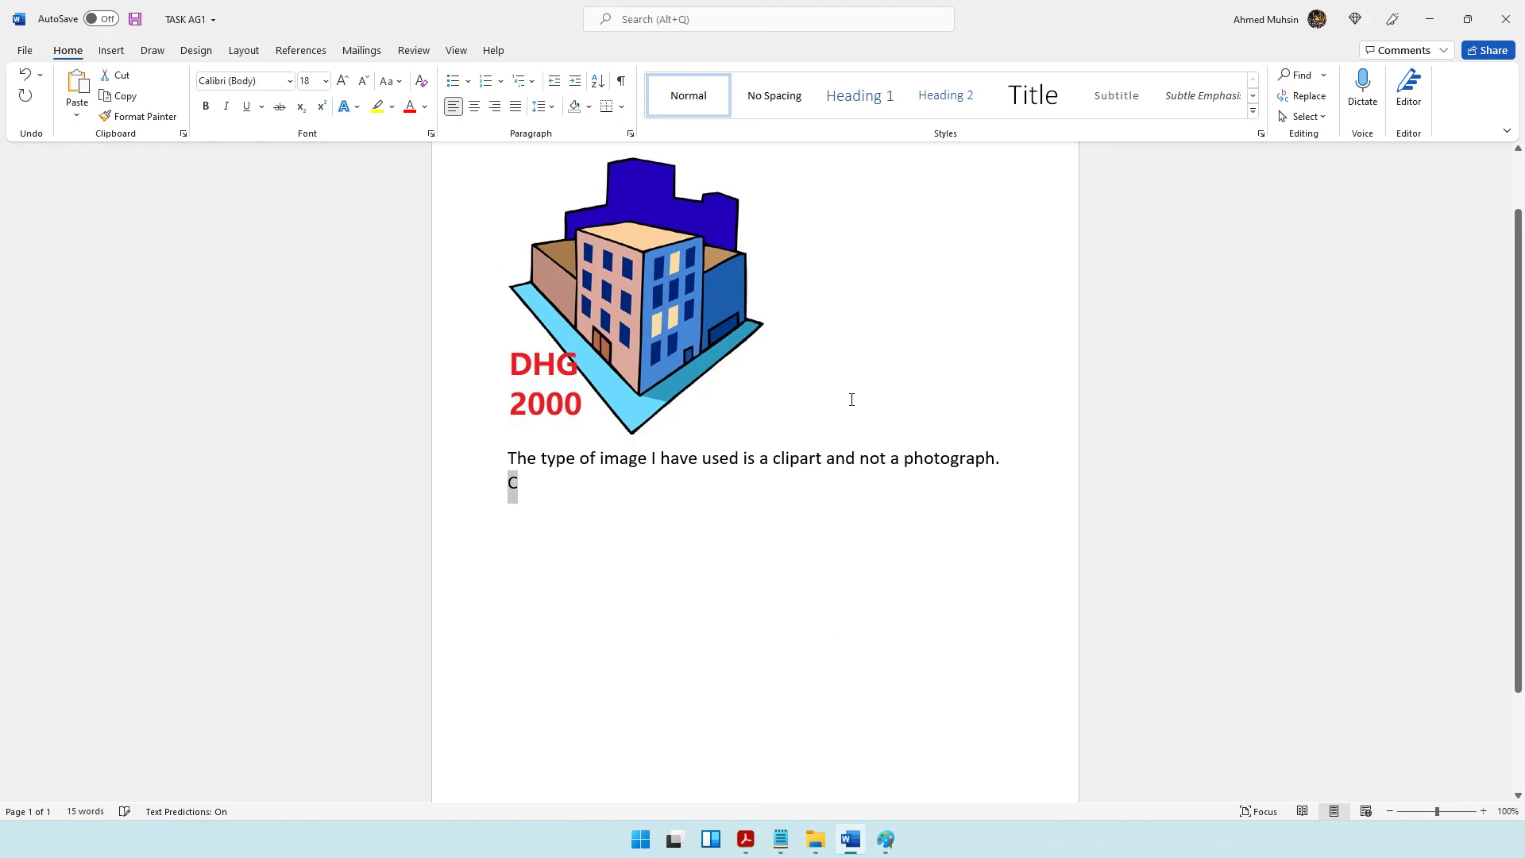
pyautogui.write('Further this c')
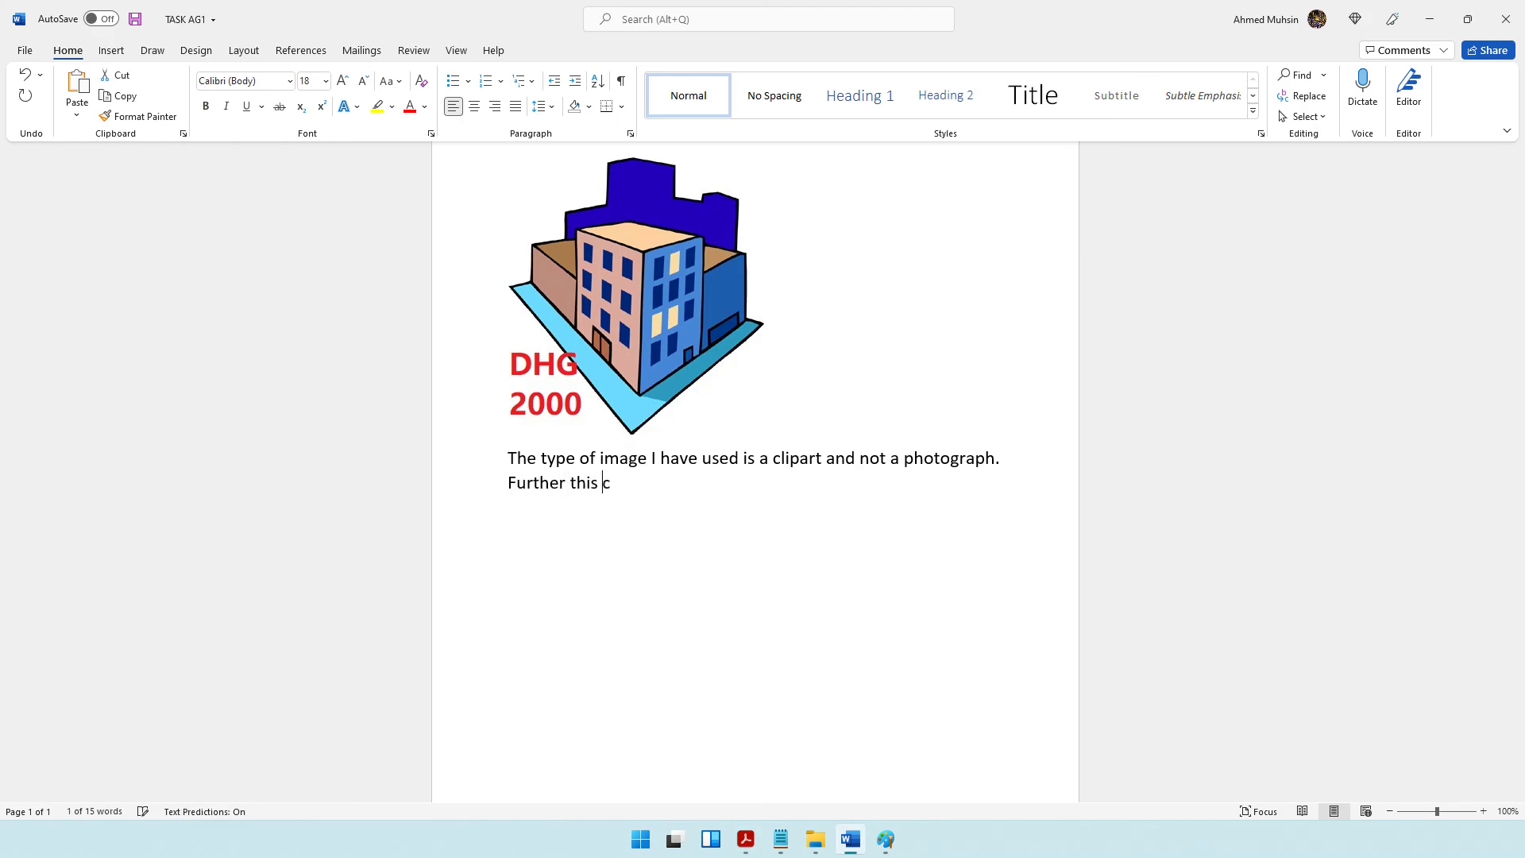
pyautogui.write('lipart repre')
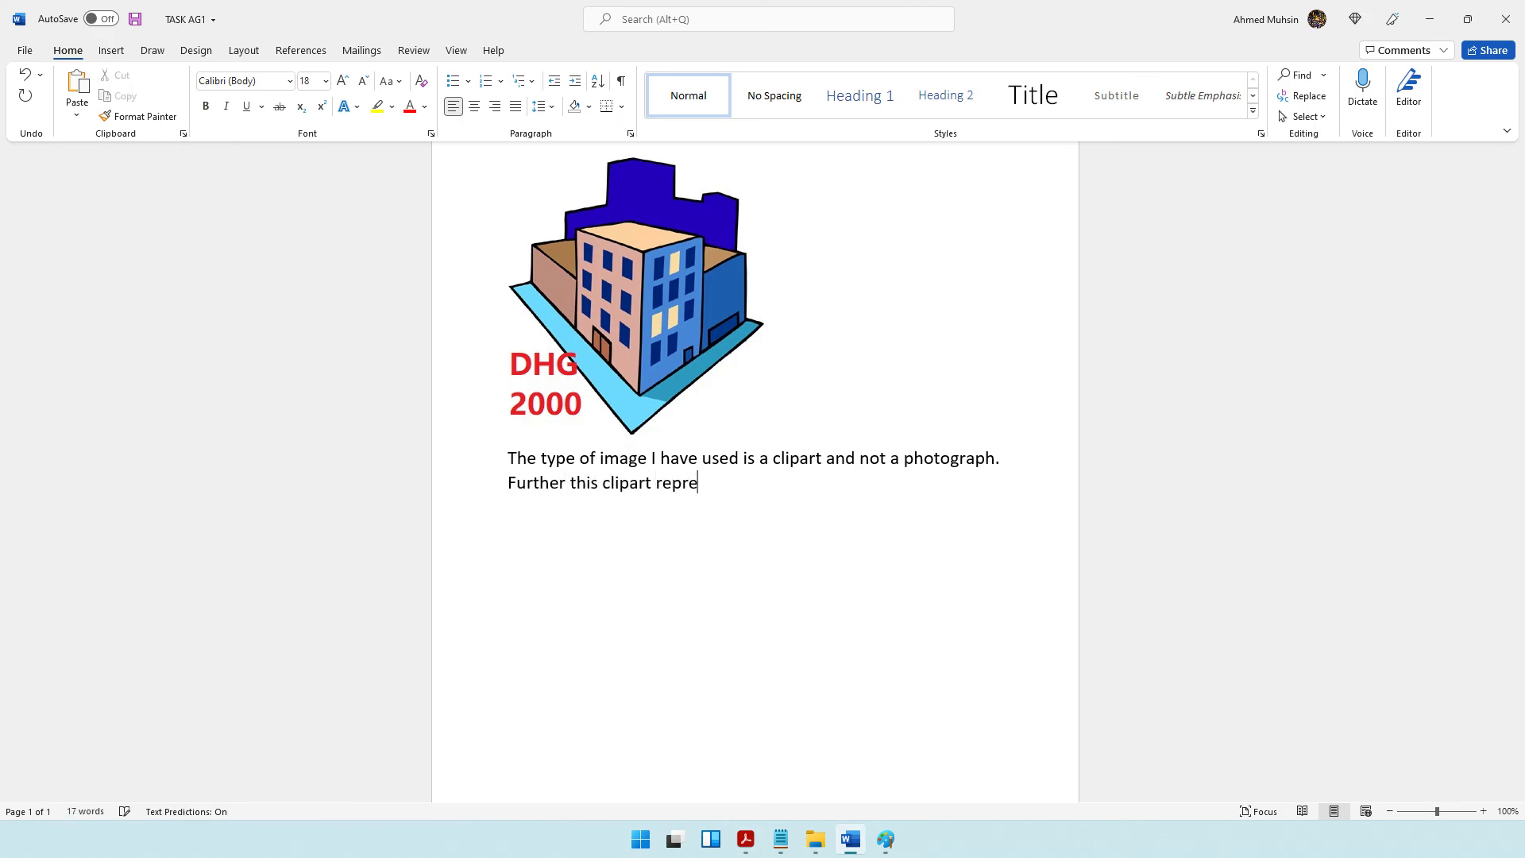
pyautogui.write('sents a building which can ')
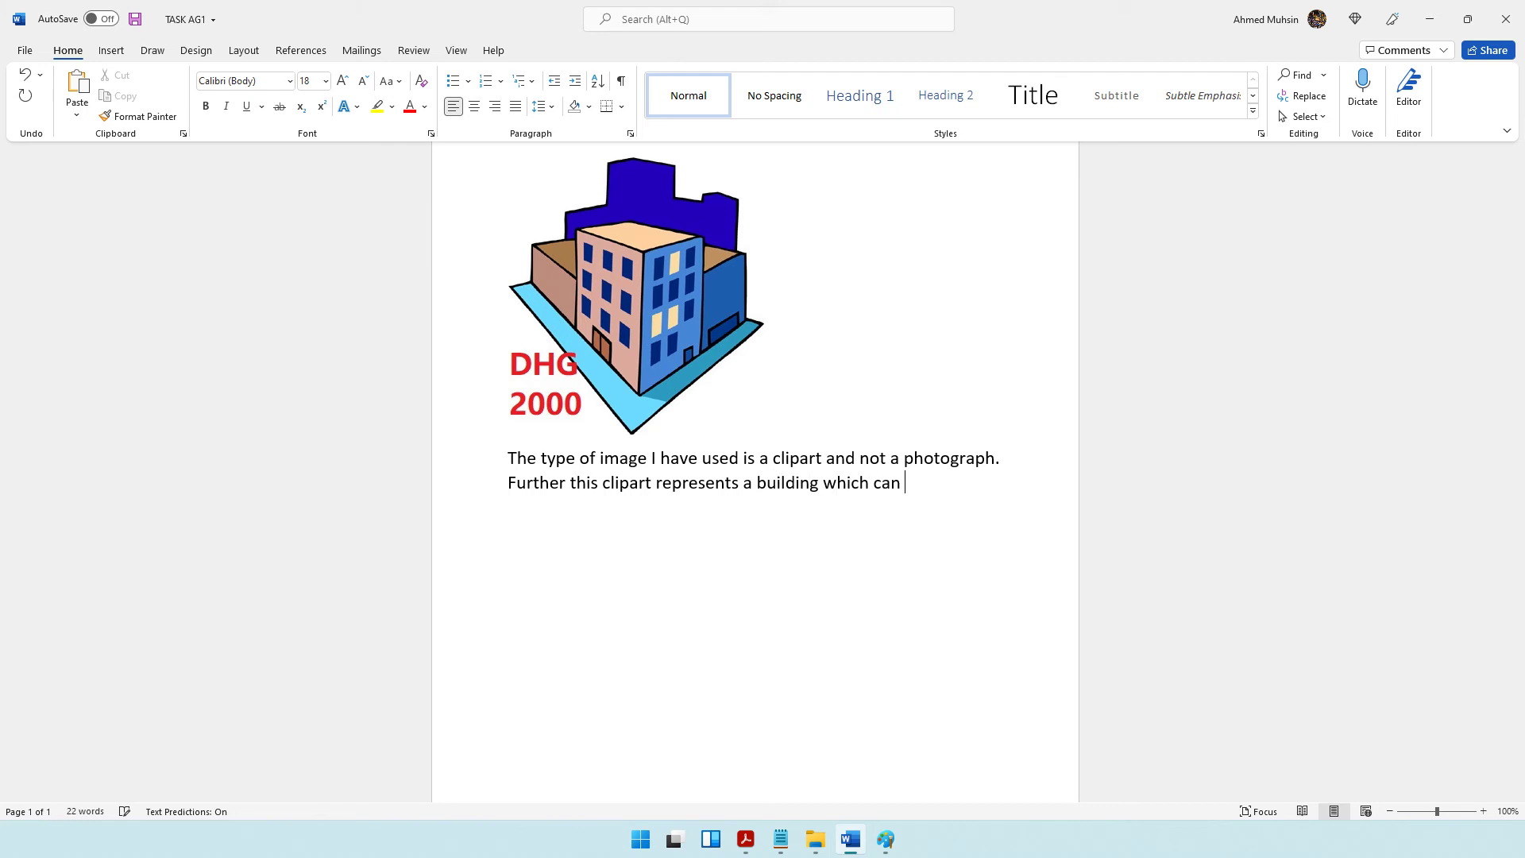
pyautogui.write('be used ')
pyautogui.write('to give the im')
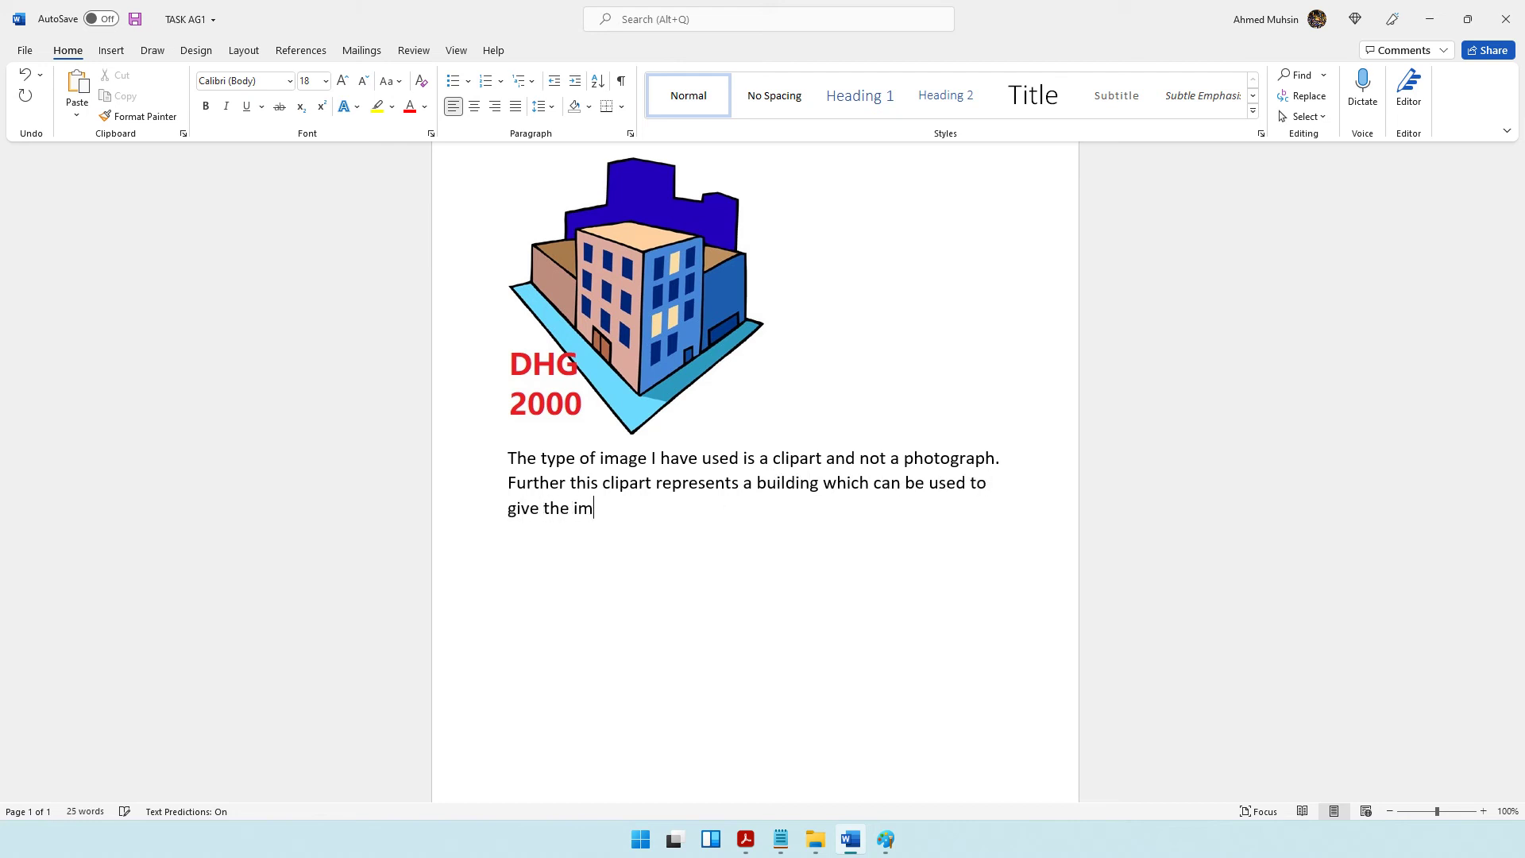
pyautogui.write('pression of a hotel. W')
pyautogui.press('BackSpace')
# Reread the paper's instructions to resave TASK AG1 and print it.
pyautogui.click(746, 840)
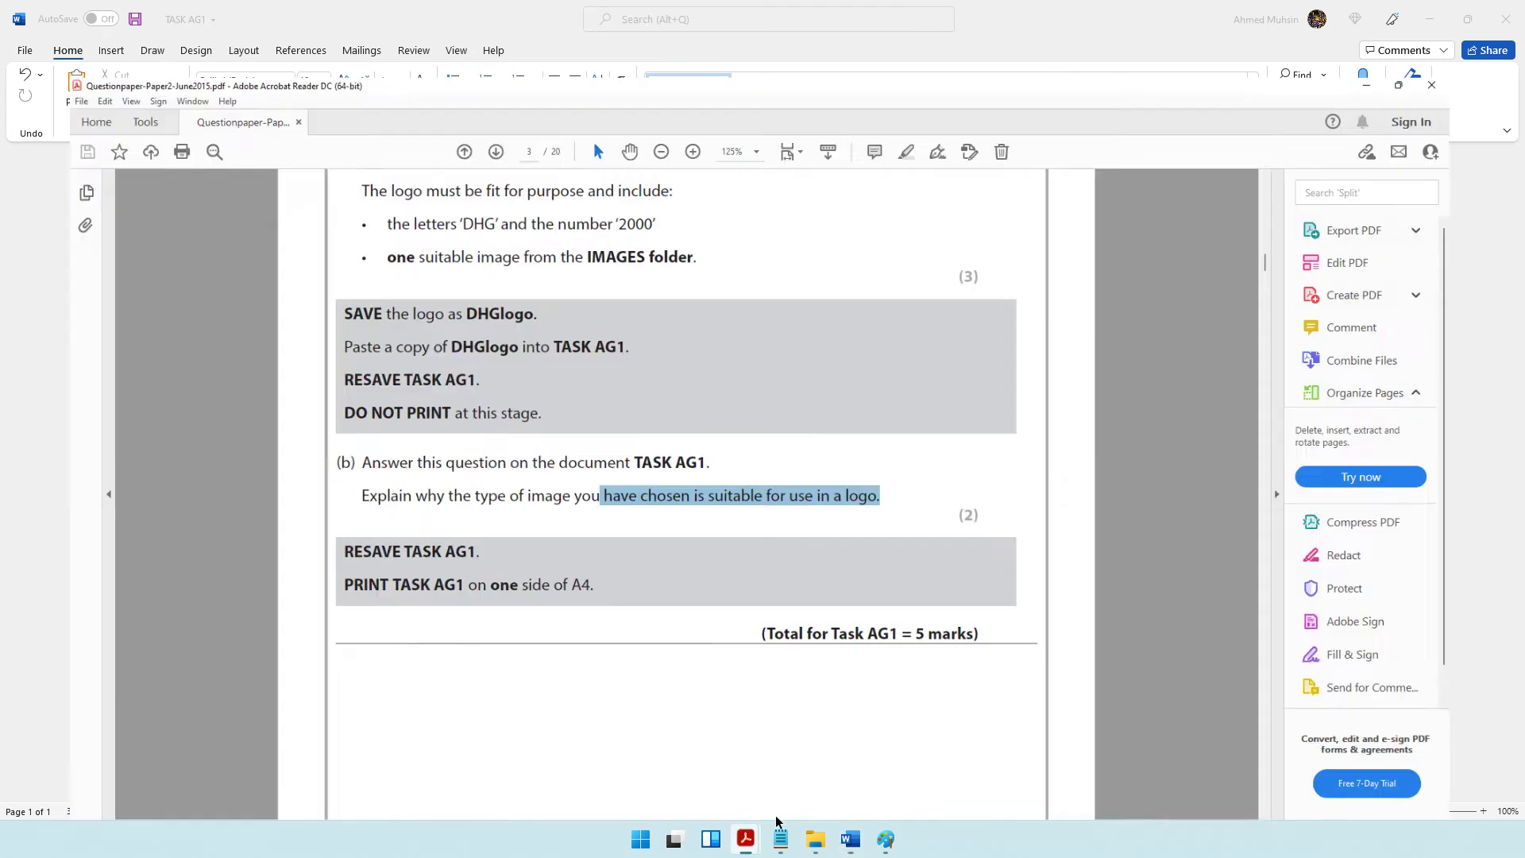
pyautogui.moveTo(367, 529); pyautogui.dragTo(448, 531)
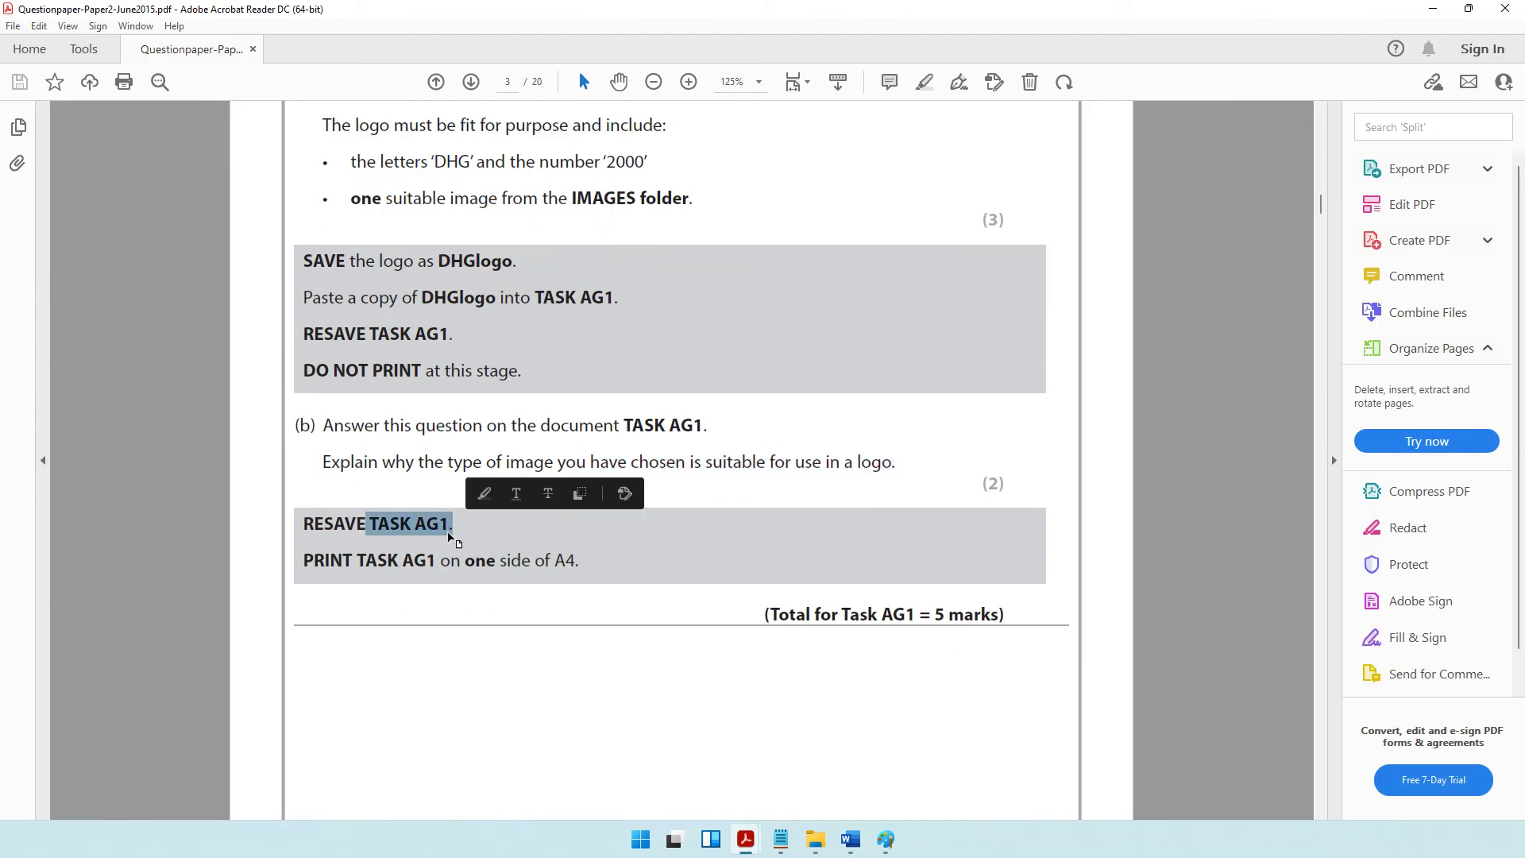
pyautogui.moveTo(356, 563); pyautogui.dragTo(549, 564)
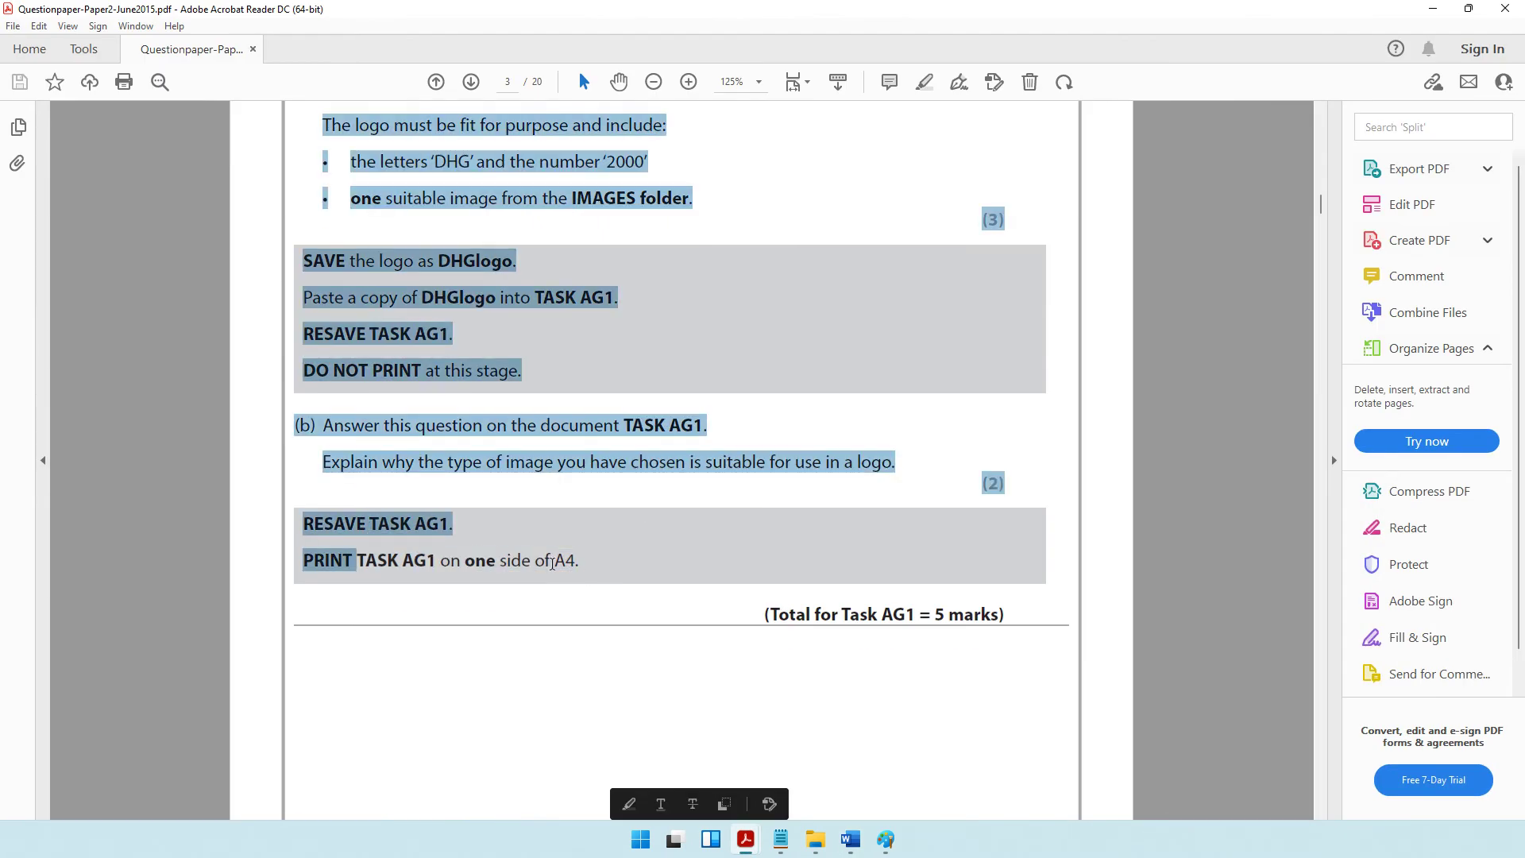
pyautogui.click(549, 564)
pyautogui.click(850, 840)
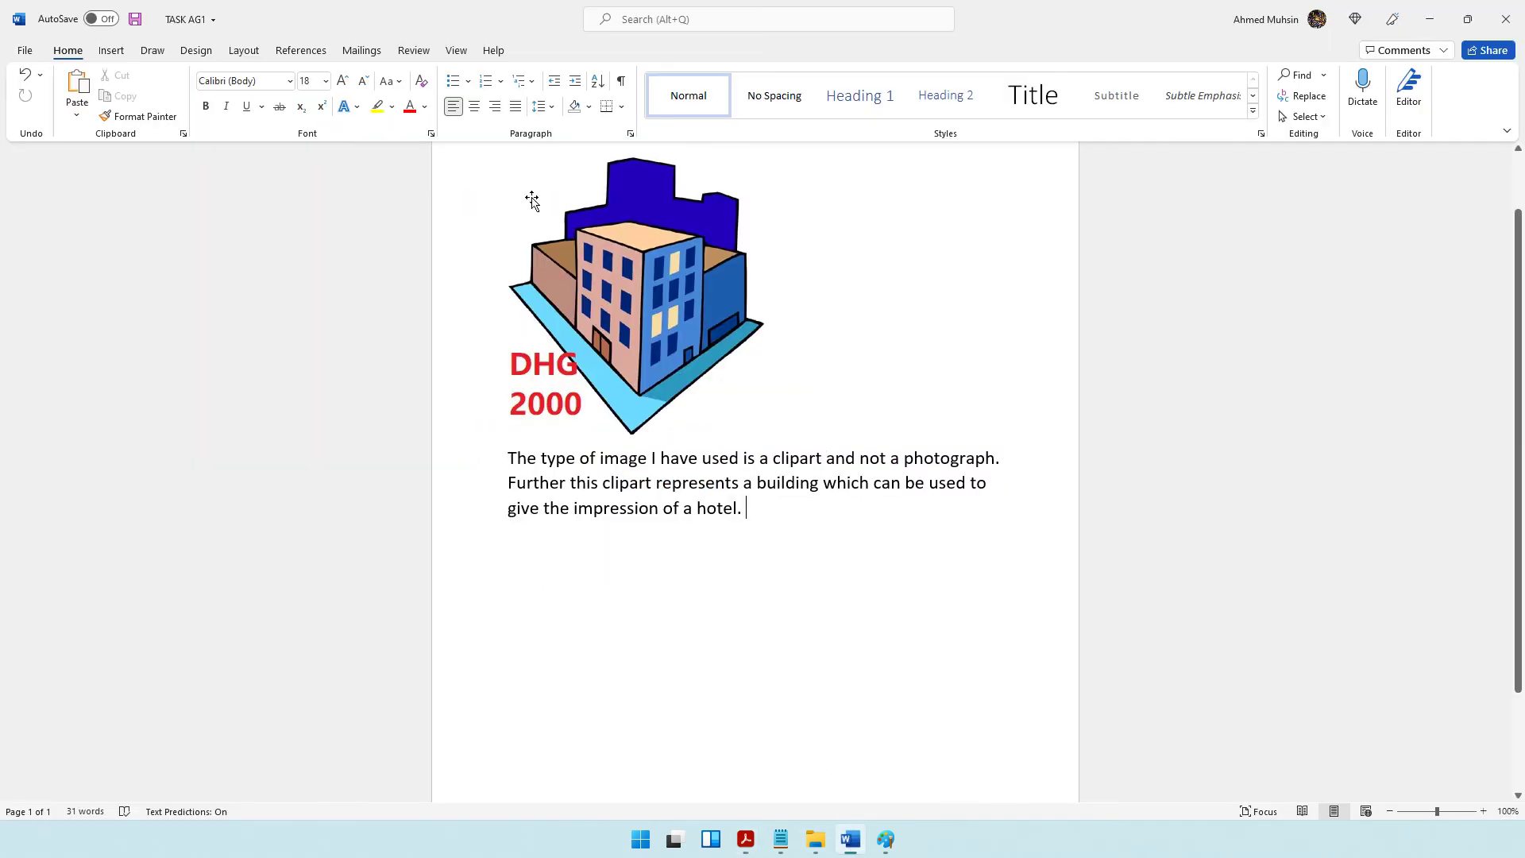
# Save TASK AG1, confirm in print preview it fits one page, then close Word.
pyautogui.click(135, 19)
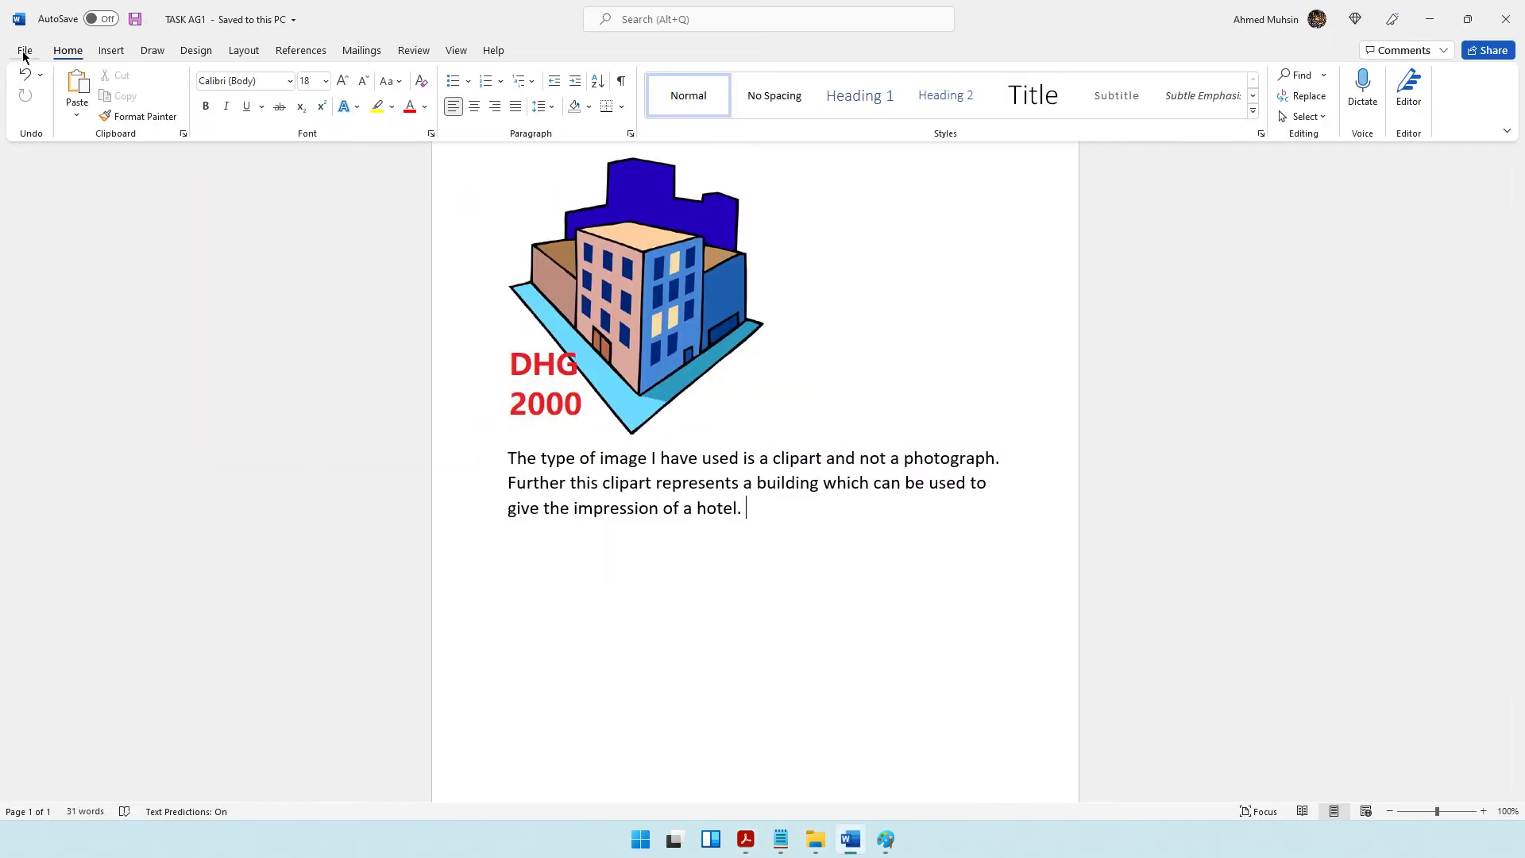
pyautogui.click(25, 50)
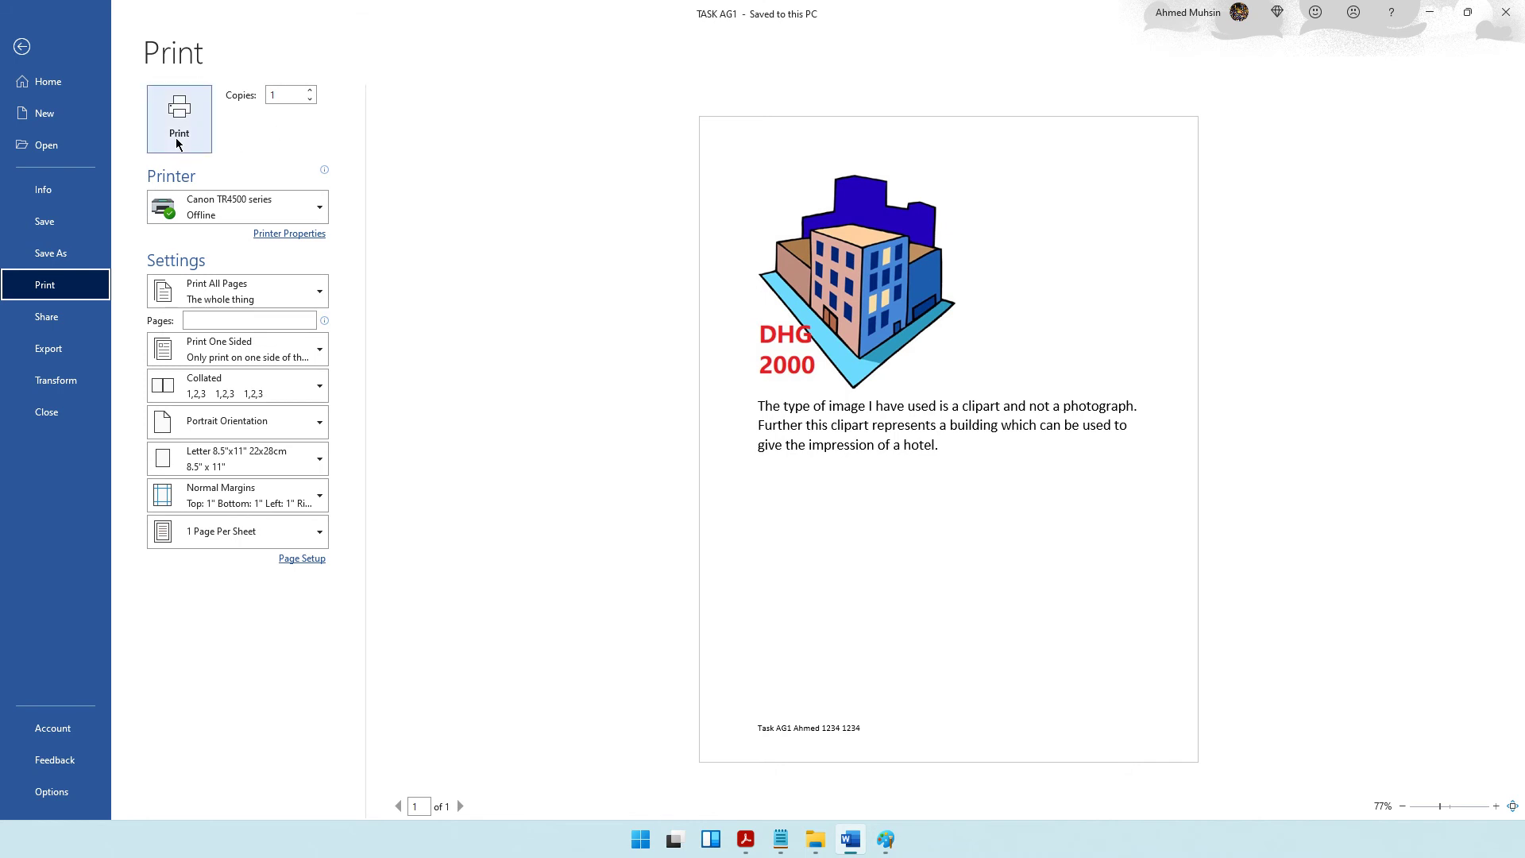
pyautogui.click(22, 47)
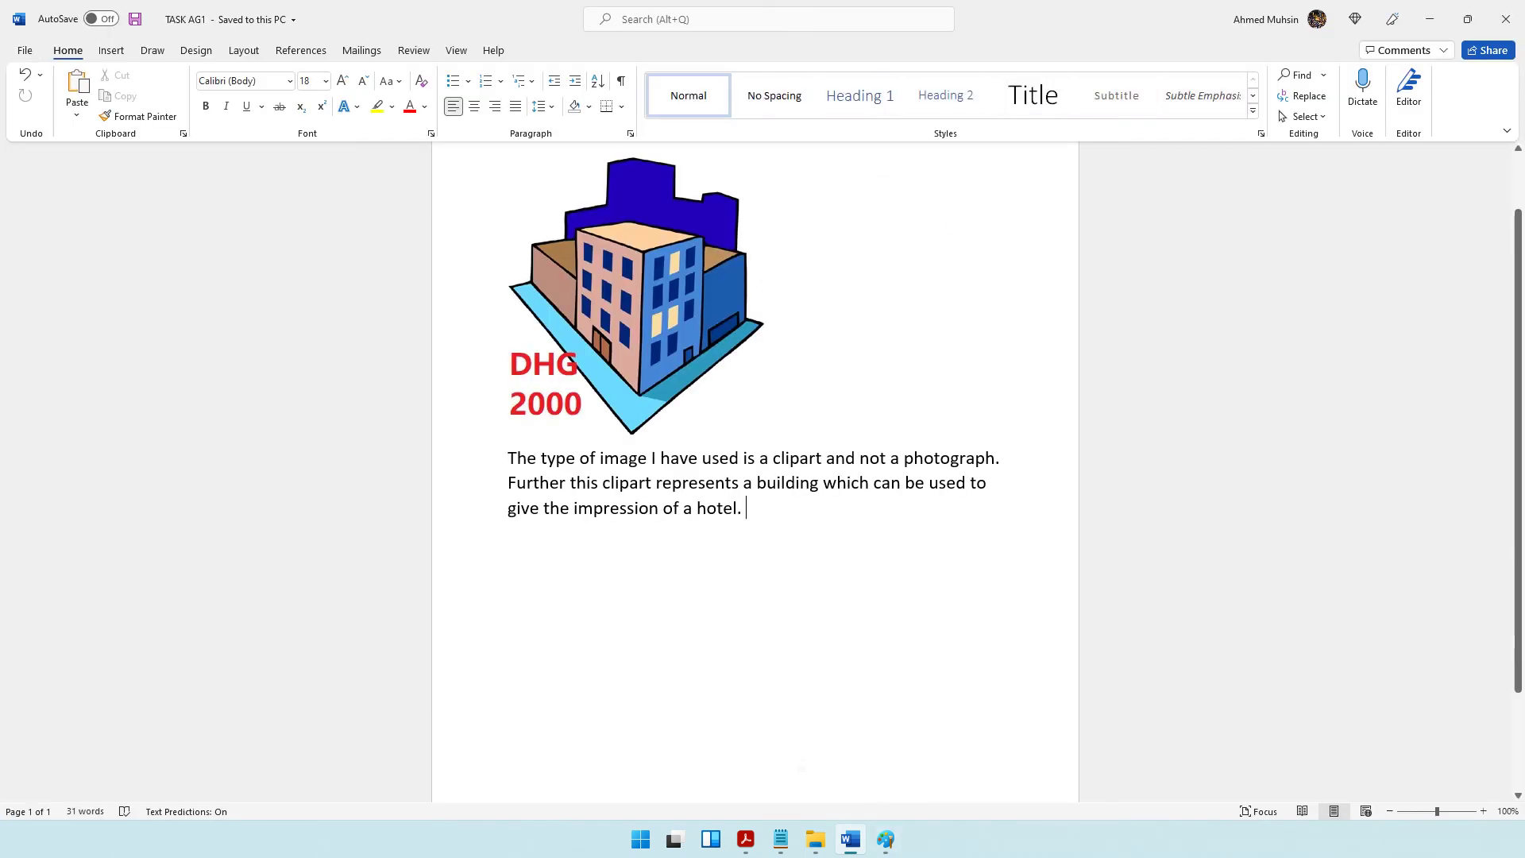
pyautogui.click(1505, 18)
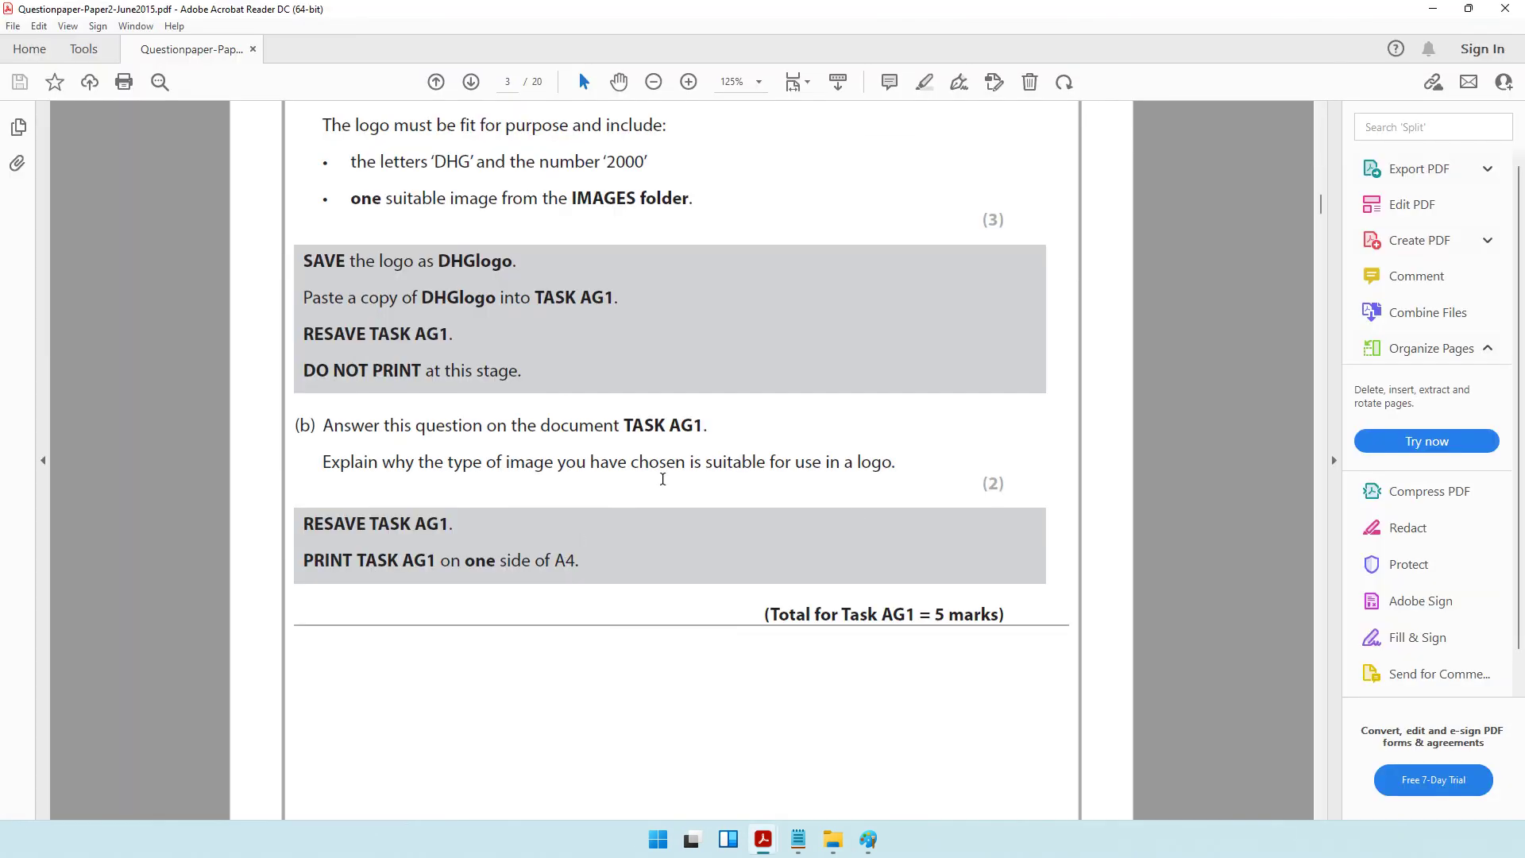
# Scroll to the Task AG2 heading on page 4 and close the Paint window showing DHGLOGO.
pyautogui.scroll(-5, 659, 481)
pyautogui.scroll(-4, 639, 488)
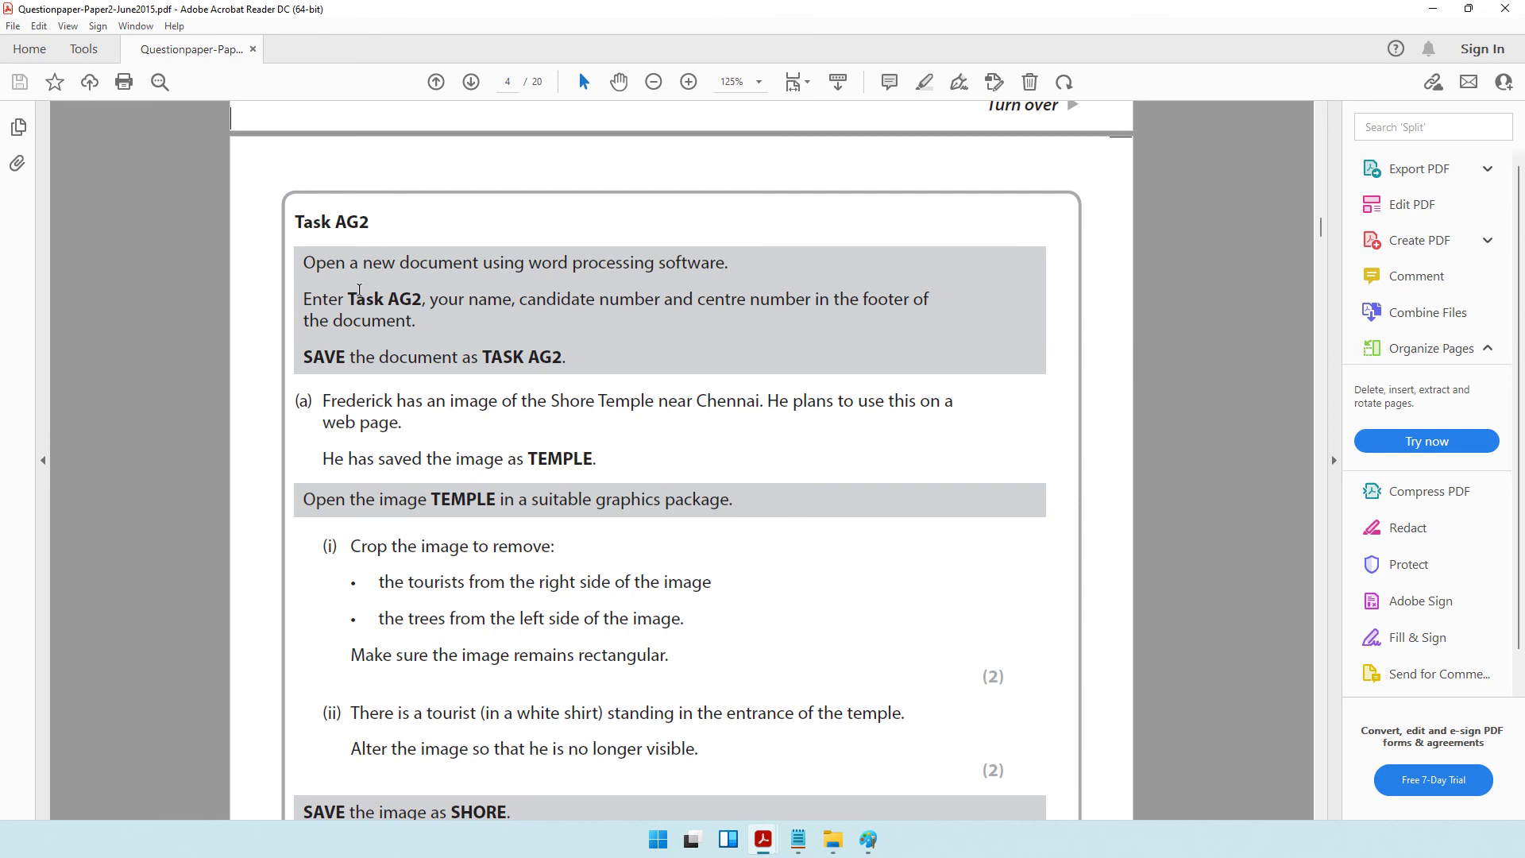
pyautogui.moveTo(297, 221); pyautogui.dragTo(388, 216)
pyautogui.click(389, 217)
pyautogui.scroll(-1, 522, 288)
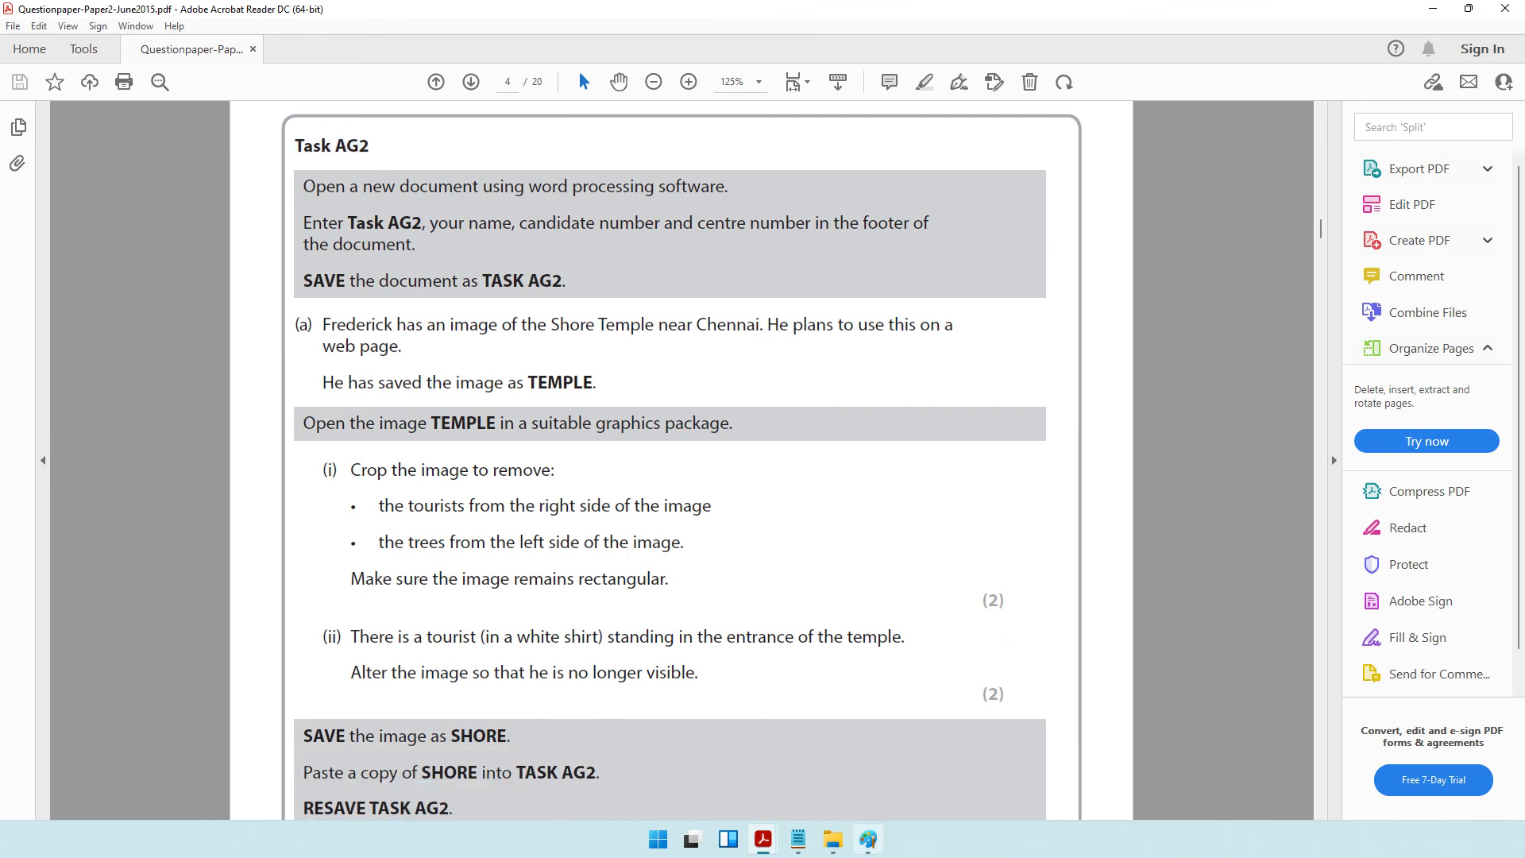
pyautogui.click(868, 840)
pyautogui.click(1506, 11)
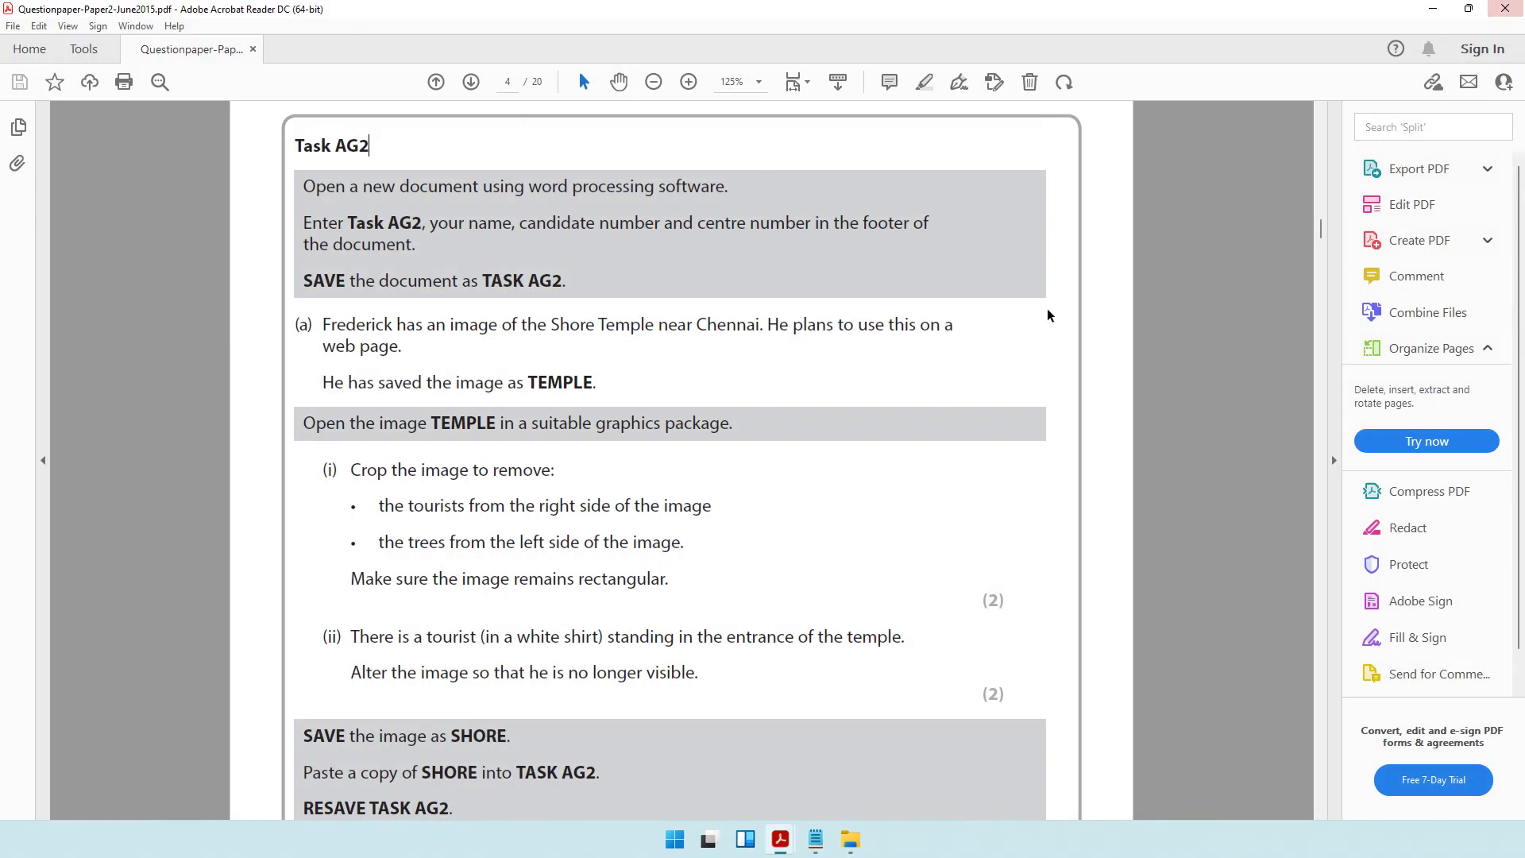
# Read the Task AG2 instructions on the footer contents and saving the file as TASK AG2.
pyautogui.scroll(-1, 635, 357)
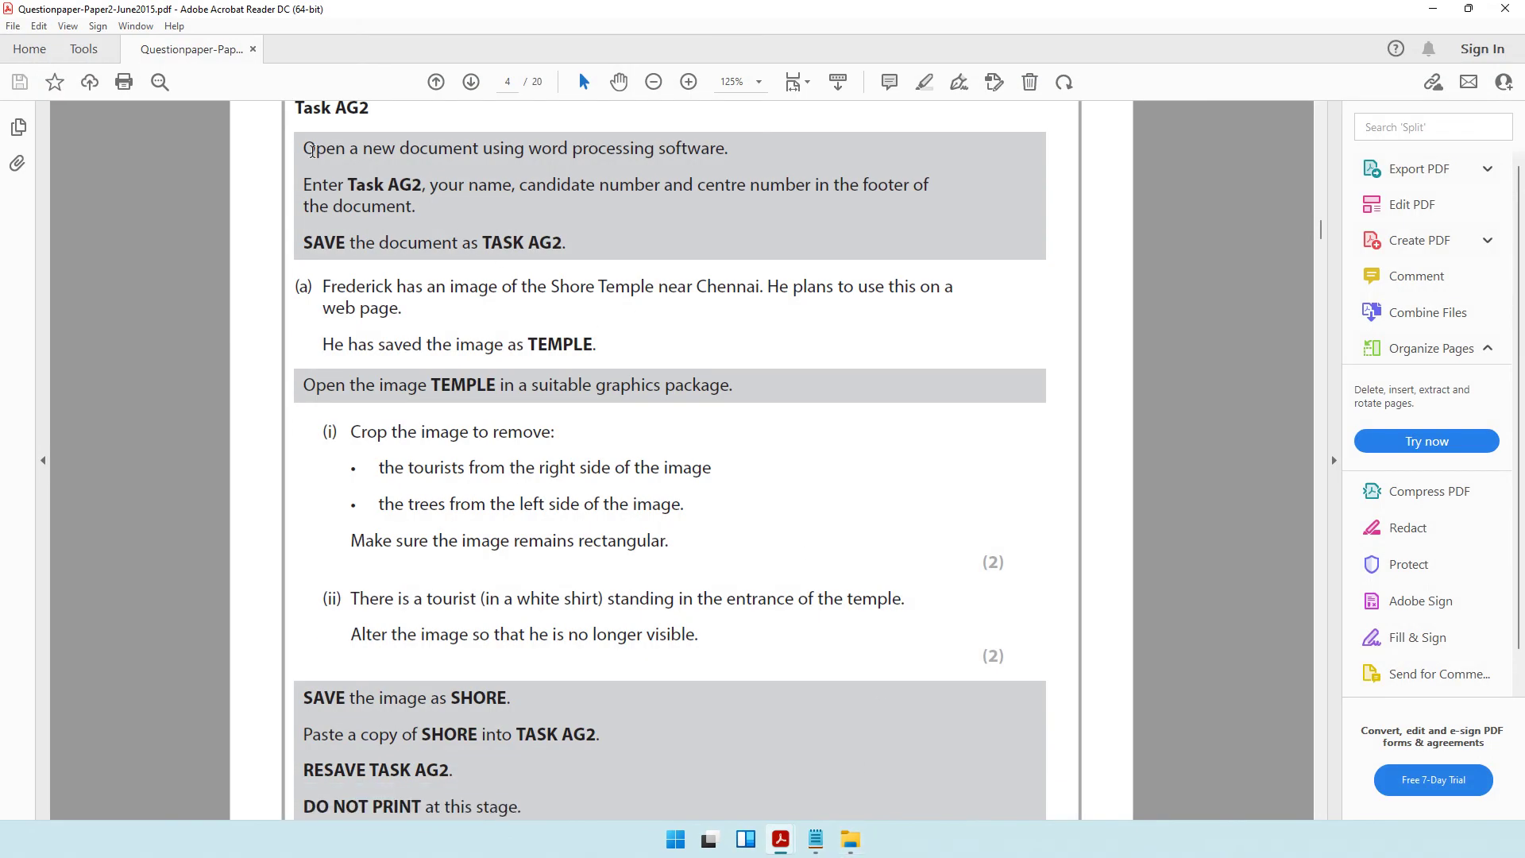
pyautogui.moveTo(312, 151); pyautogui.dragTo(730, 181)
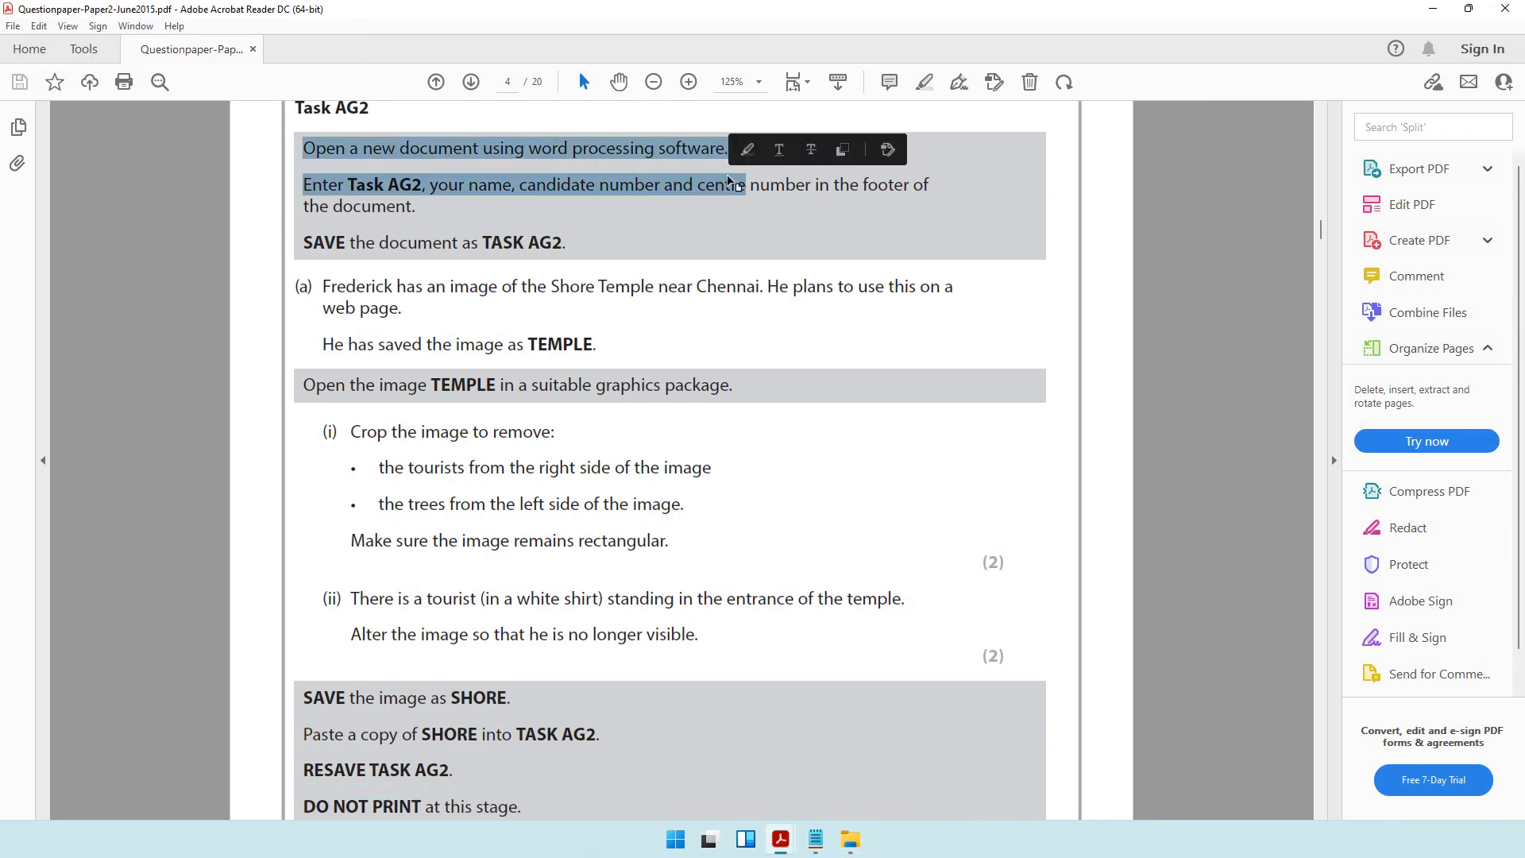
pyautogui.click(438, 189)
pyautogui.moveTo(862, 189); pyautogui.dragTo(937, 189)
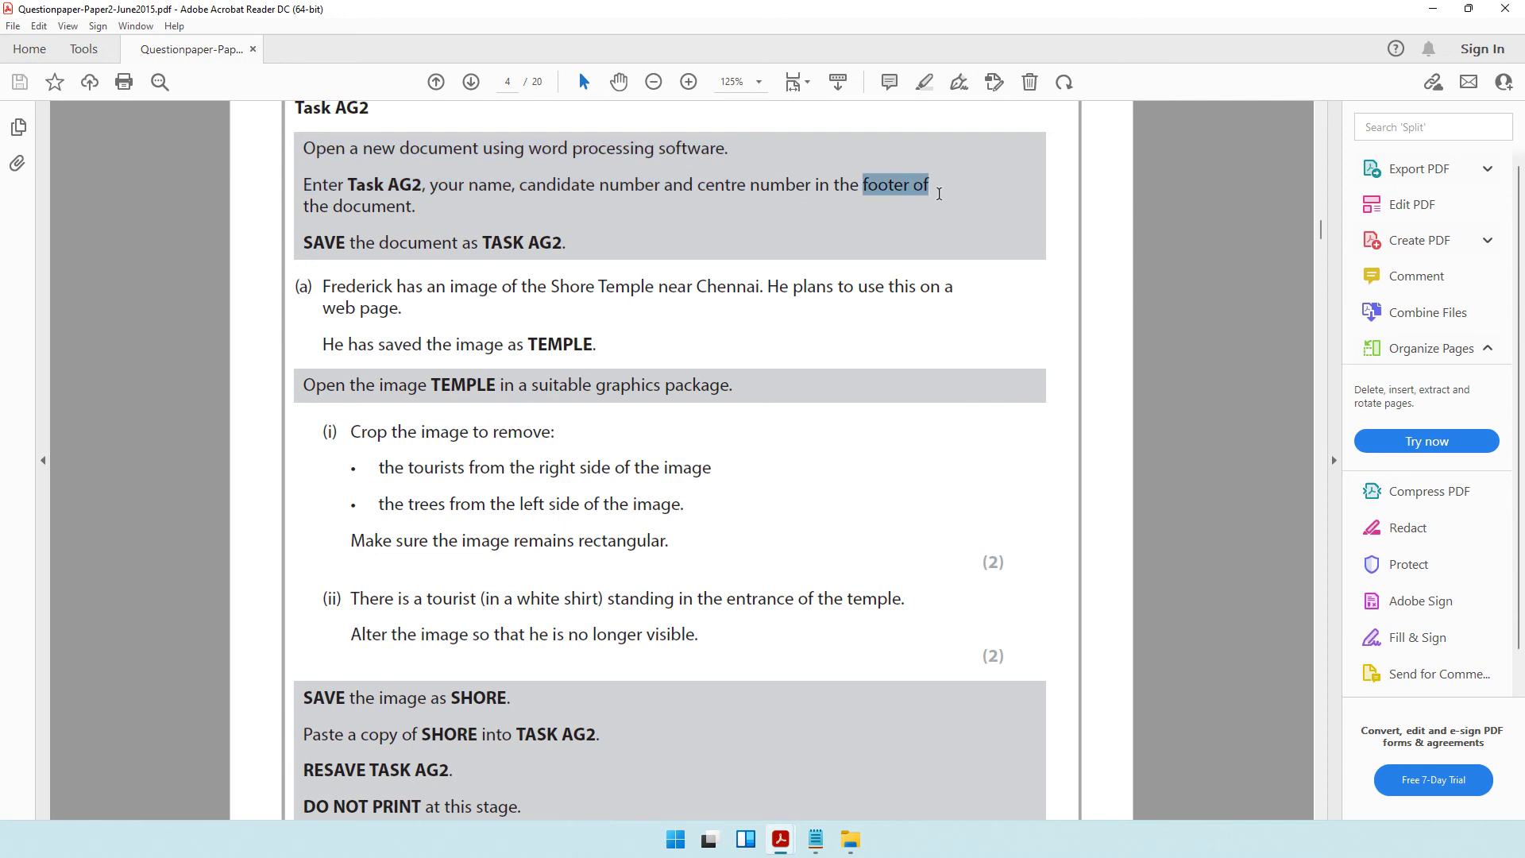
pyautogui.moveTo(475, 243); pyautogui.dragTo(605, 244)
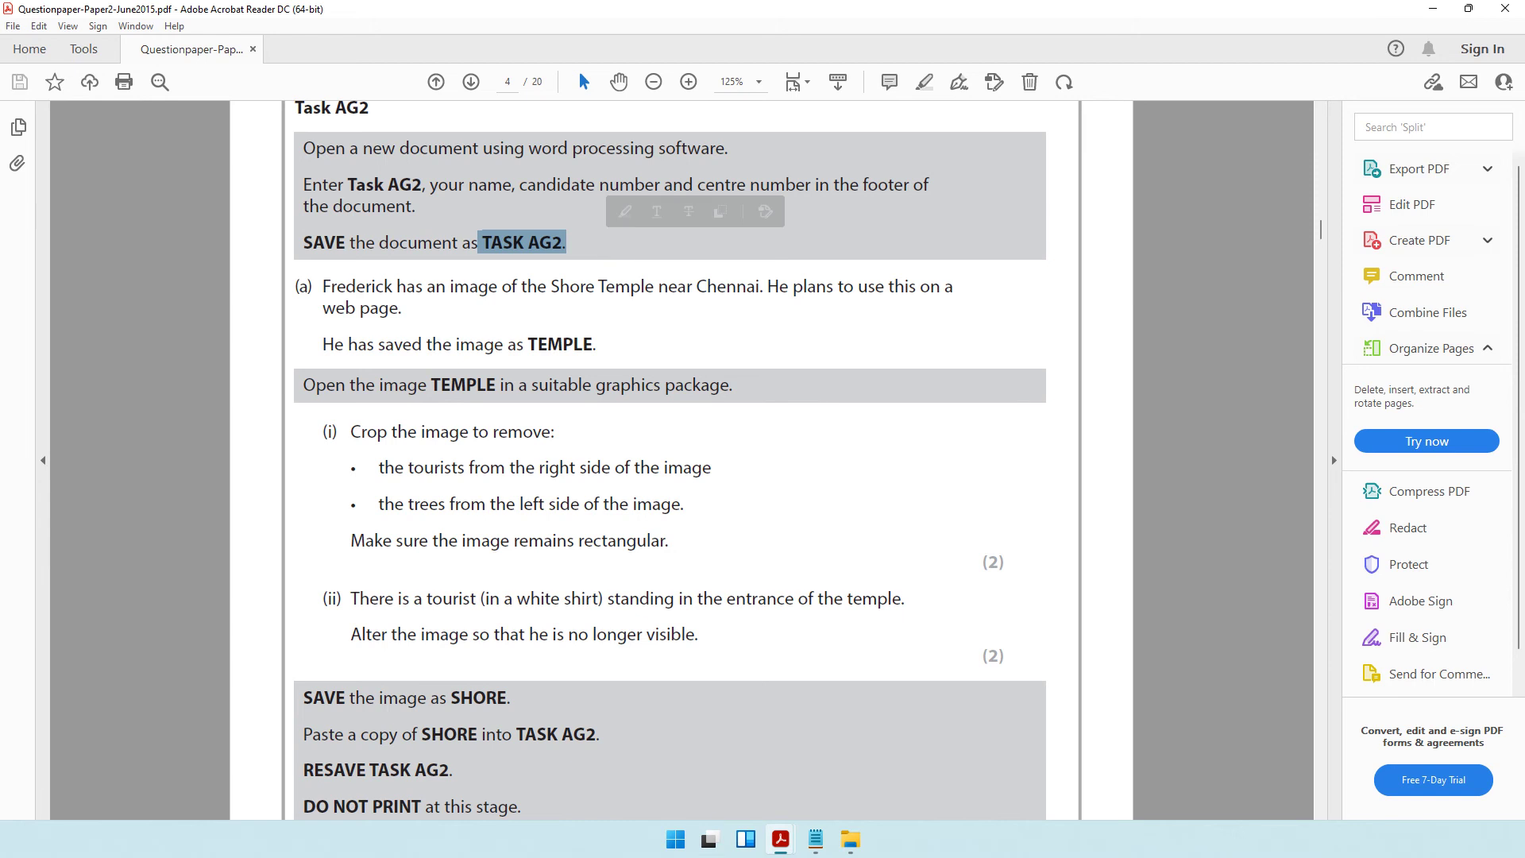
pyautogui.click(851, 840)
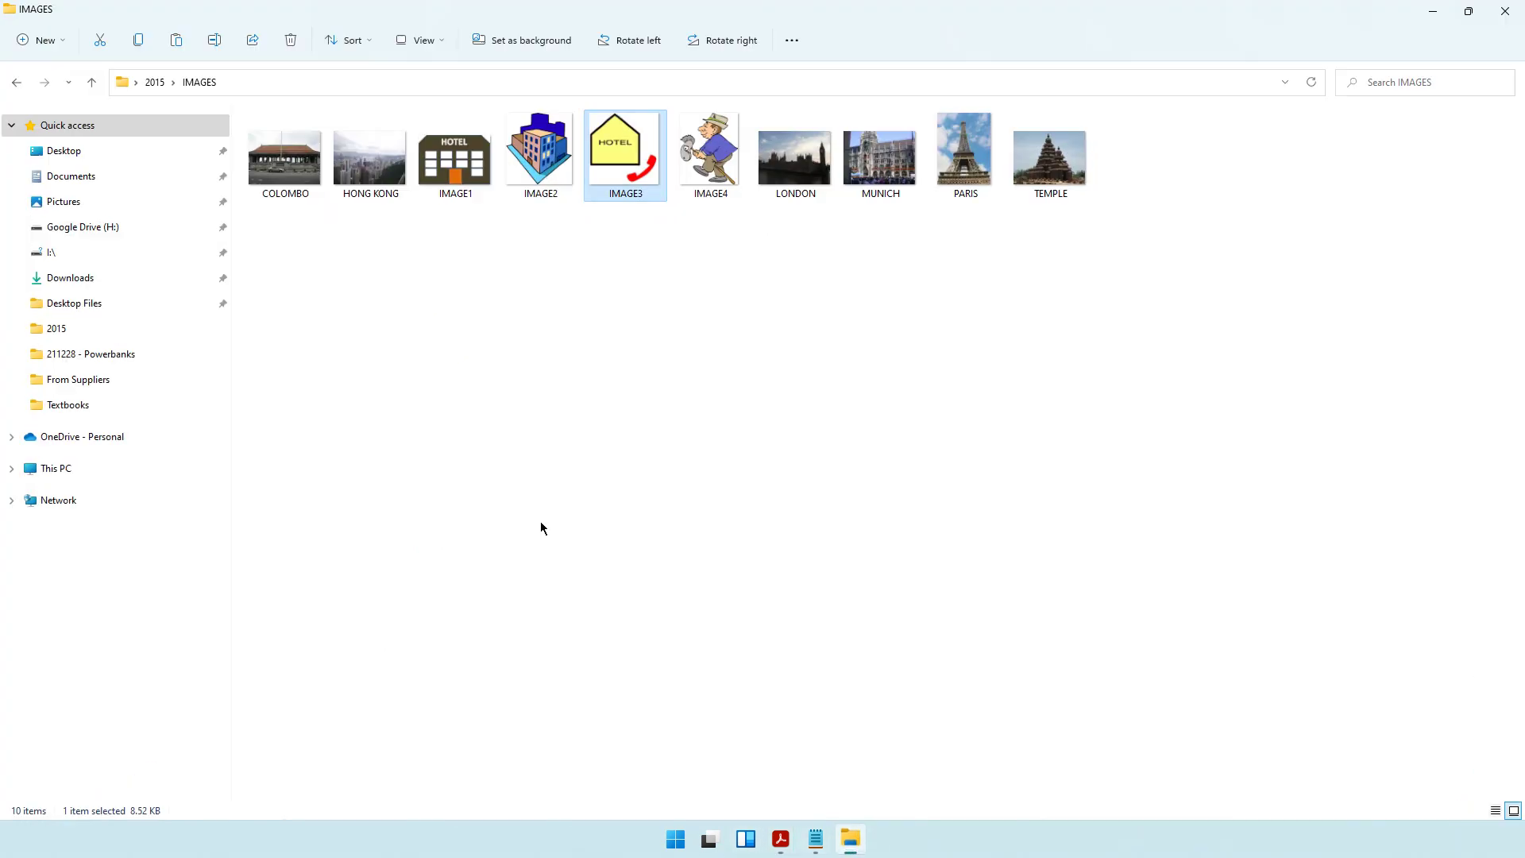
# Create a new Microsoft Word Document named TASK AG2 in the 2015 folder.
pyautogui.click(92, 82)
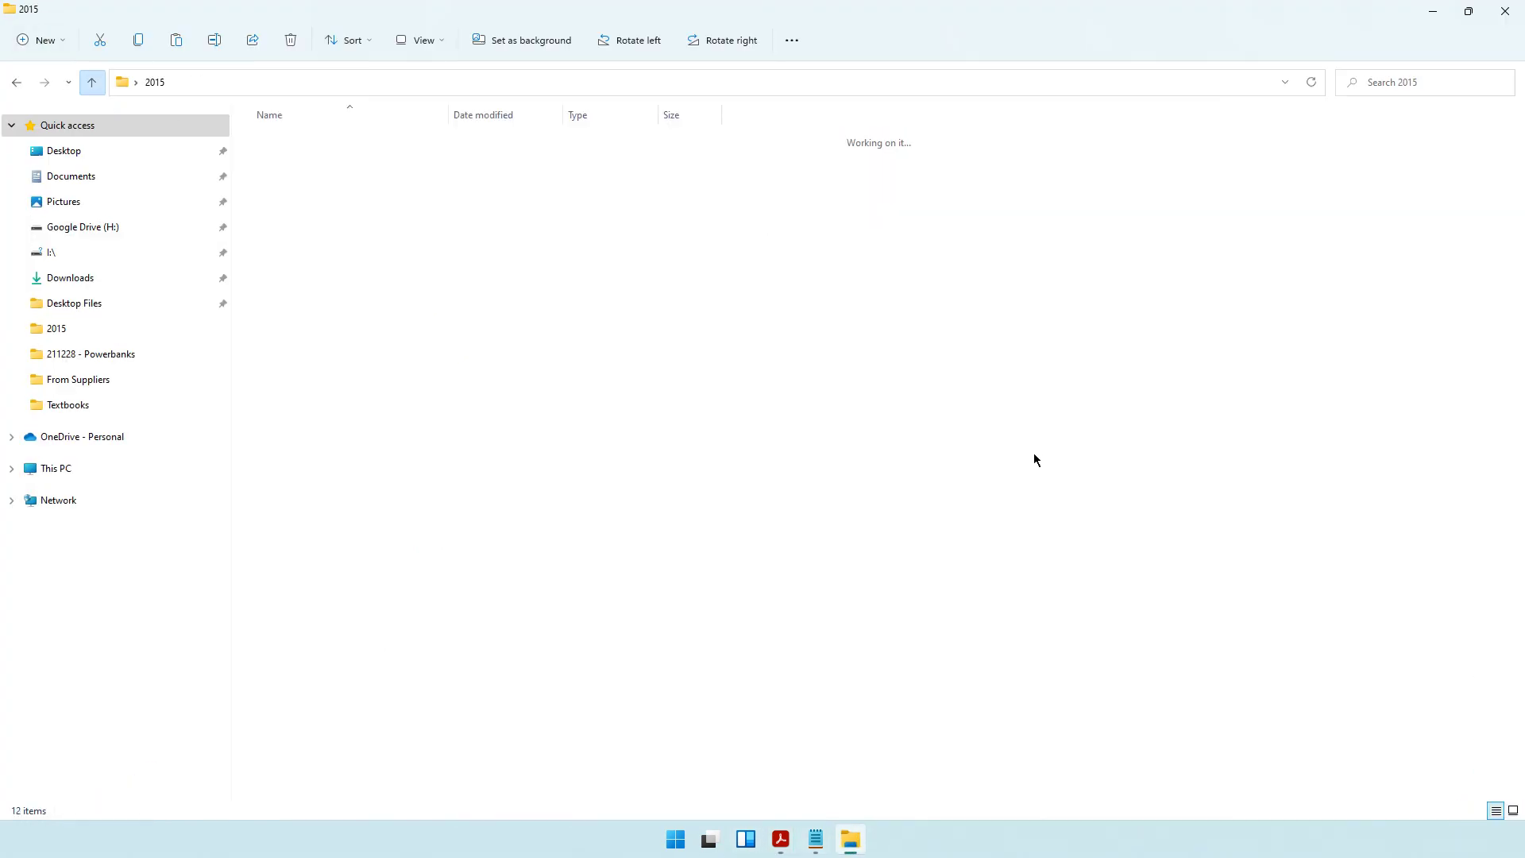
pyautogui.rightClick(985, 248)
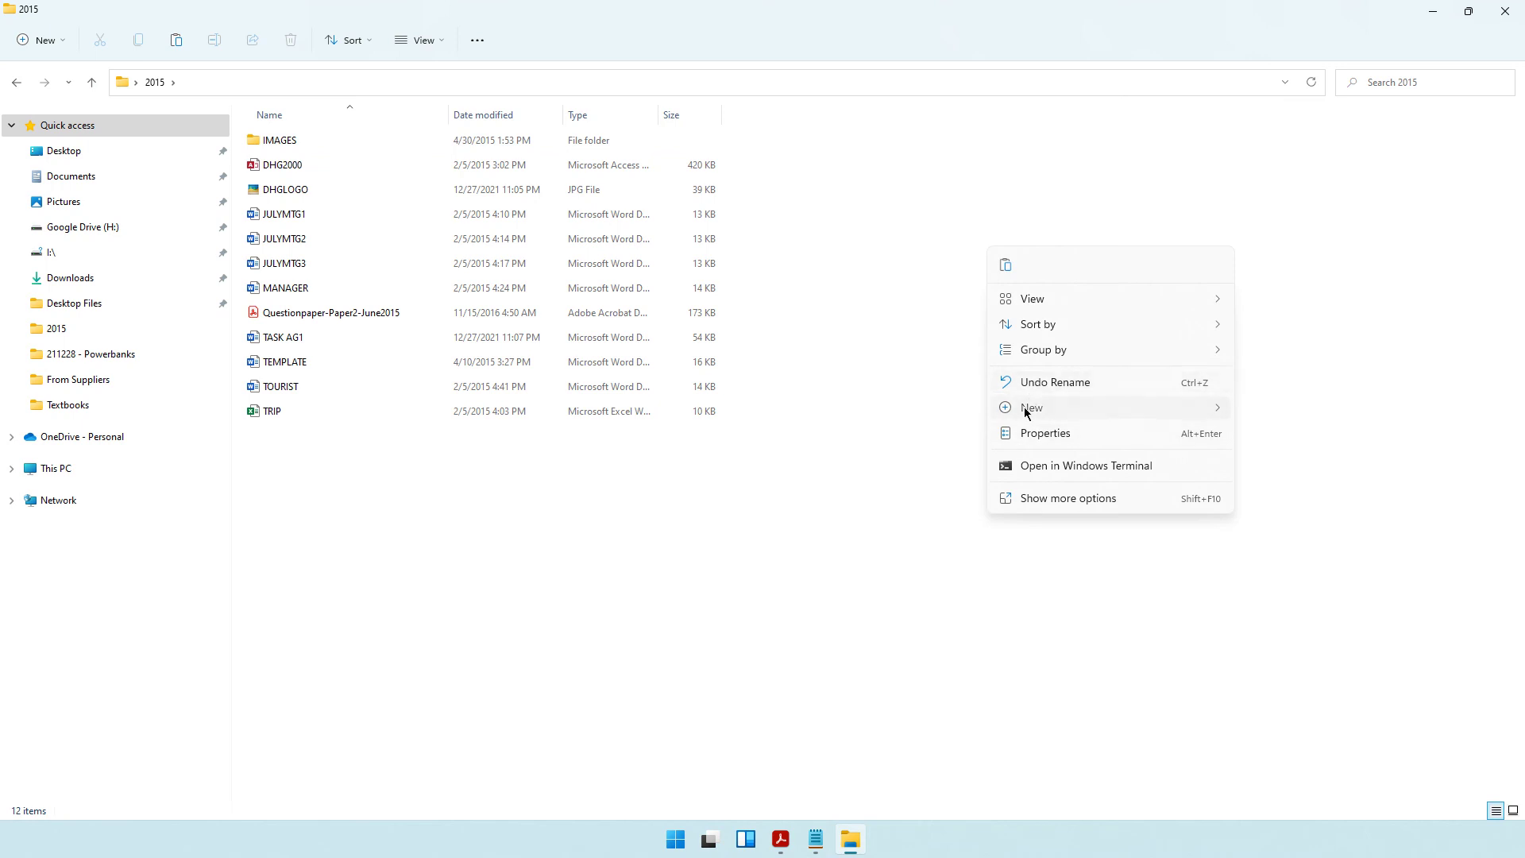
pyautogui.moveTo(1026, 409)
pyautogui.click(1291, 517)
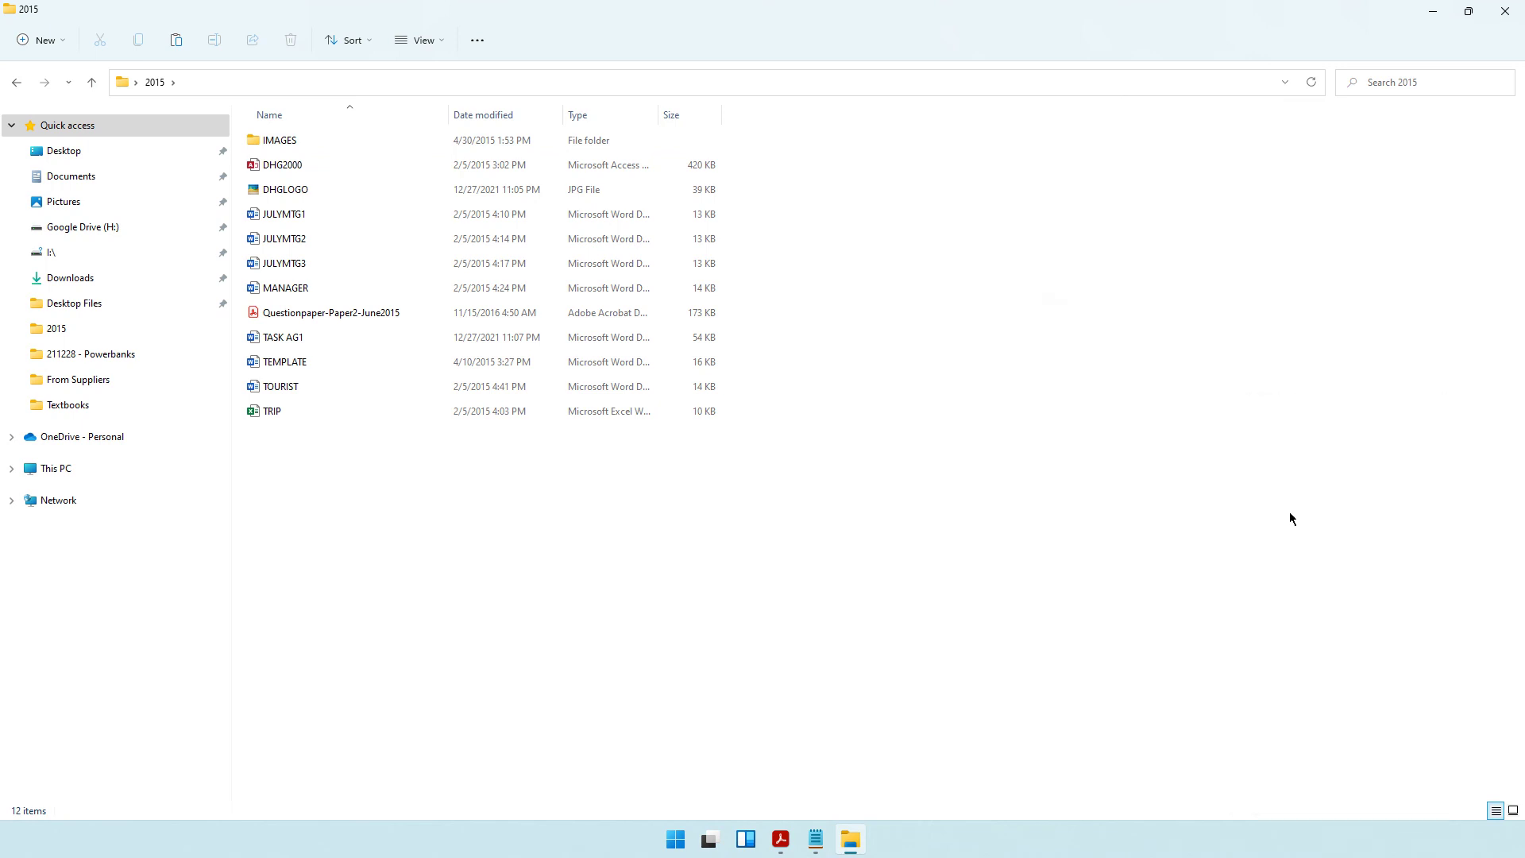
pyautogui.write('TASK AG2')
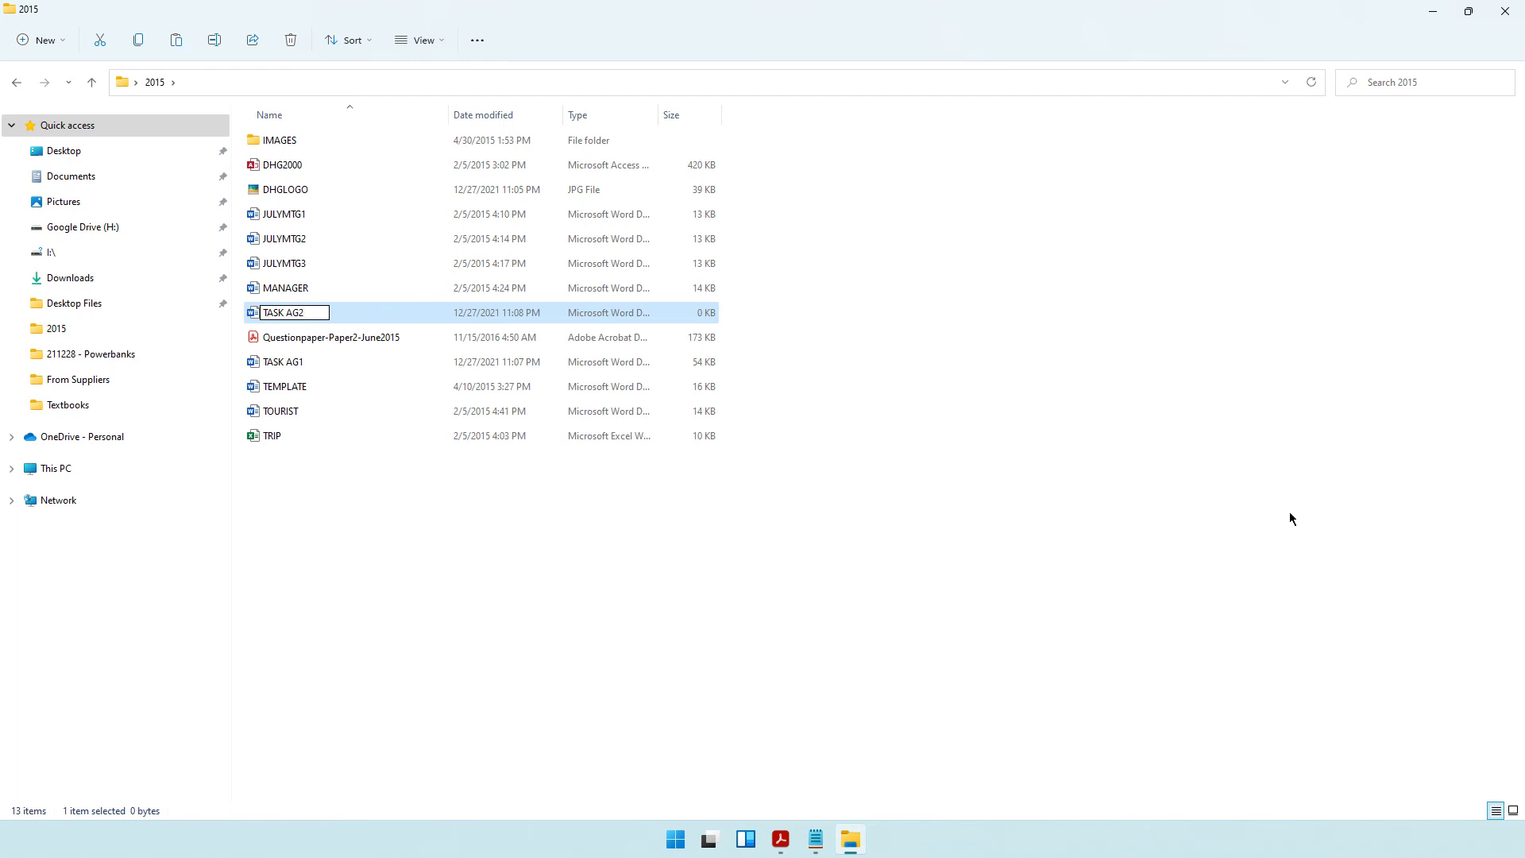
pyautogui.press('Return')
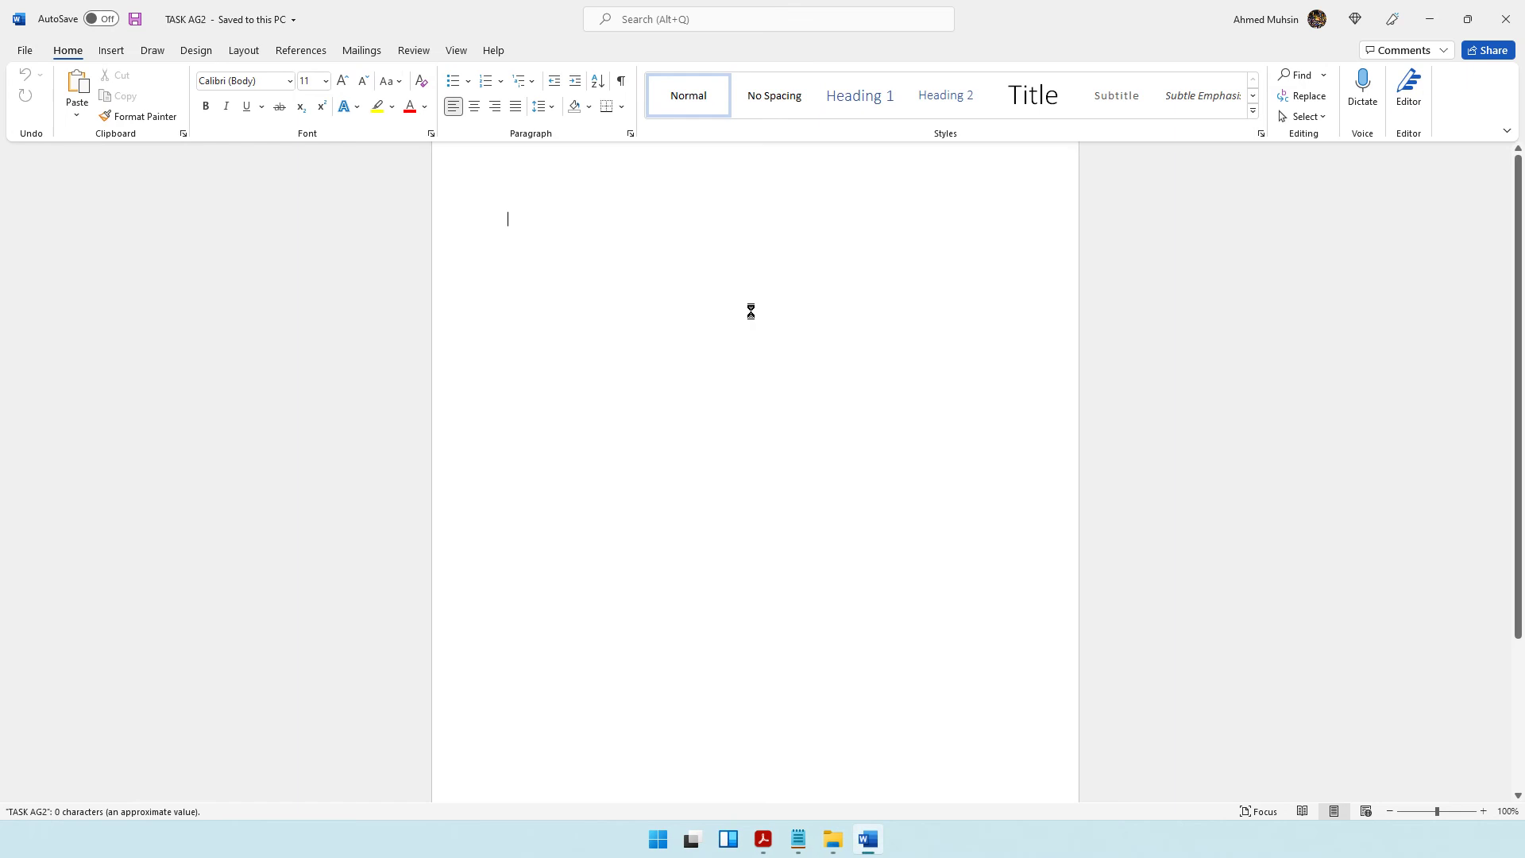
# Type 'Task Ag2', the candidate's name, candidate number and centre number into the TASK AG2 footer.
pyautogui.doubleClick(756, 765)
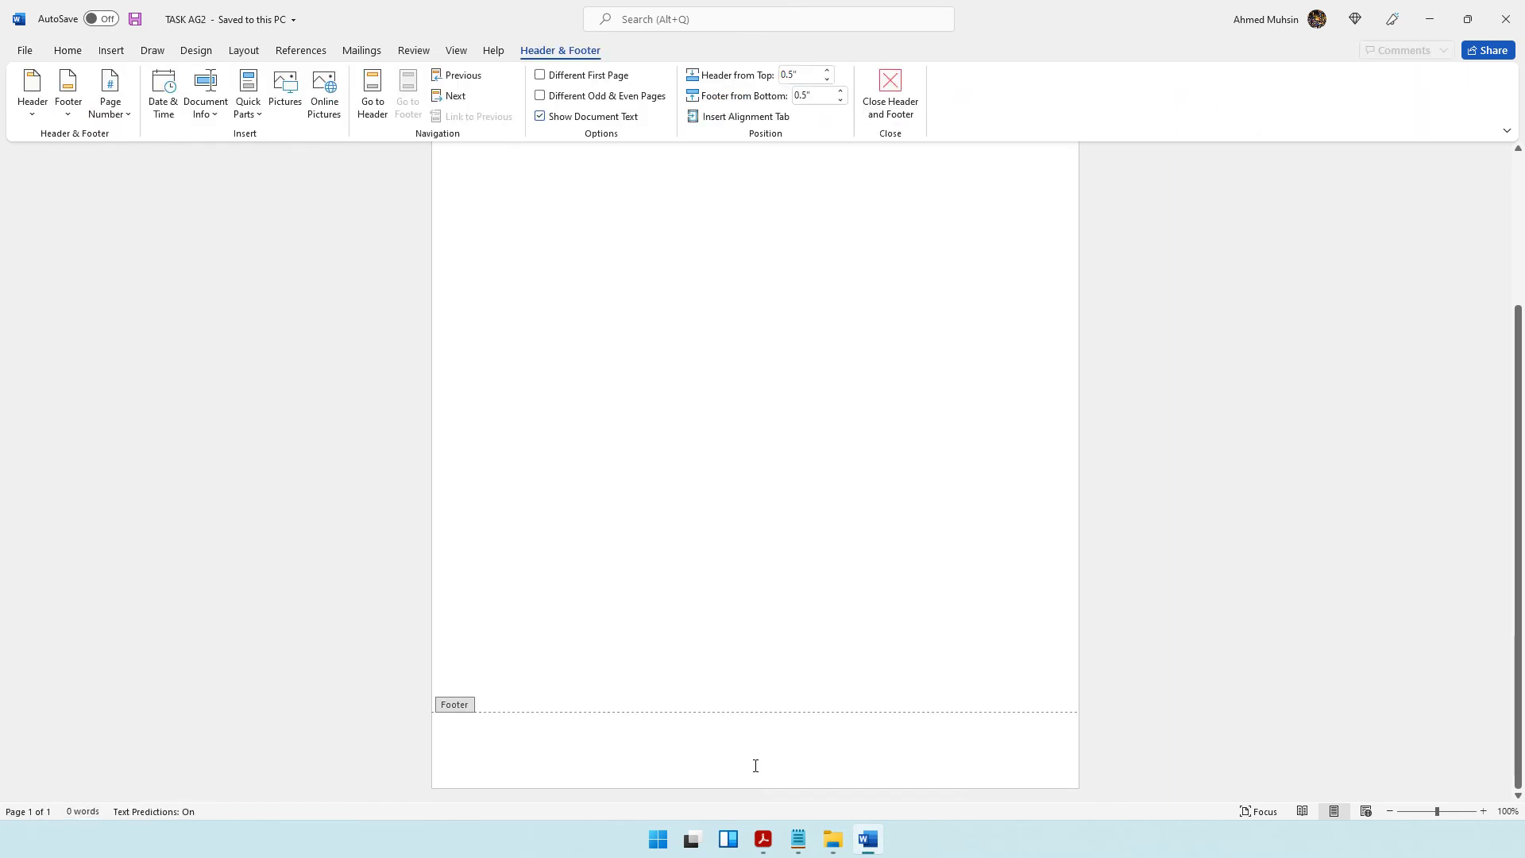
pyautogui.write('Task Ag2')
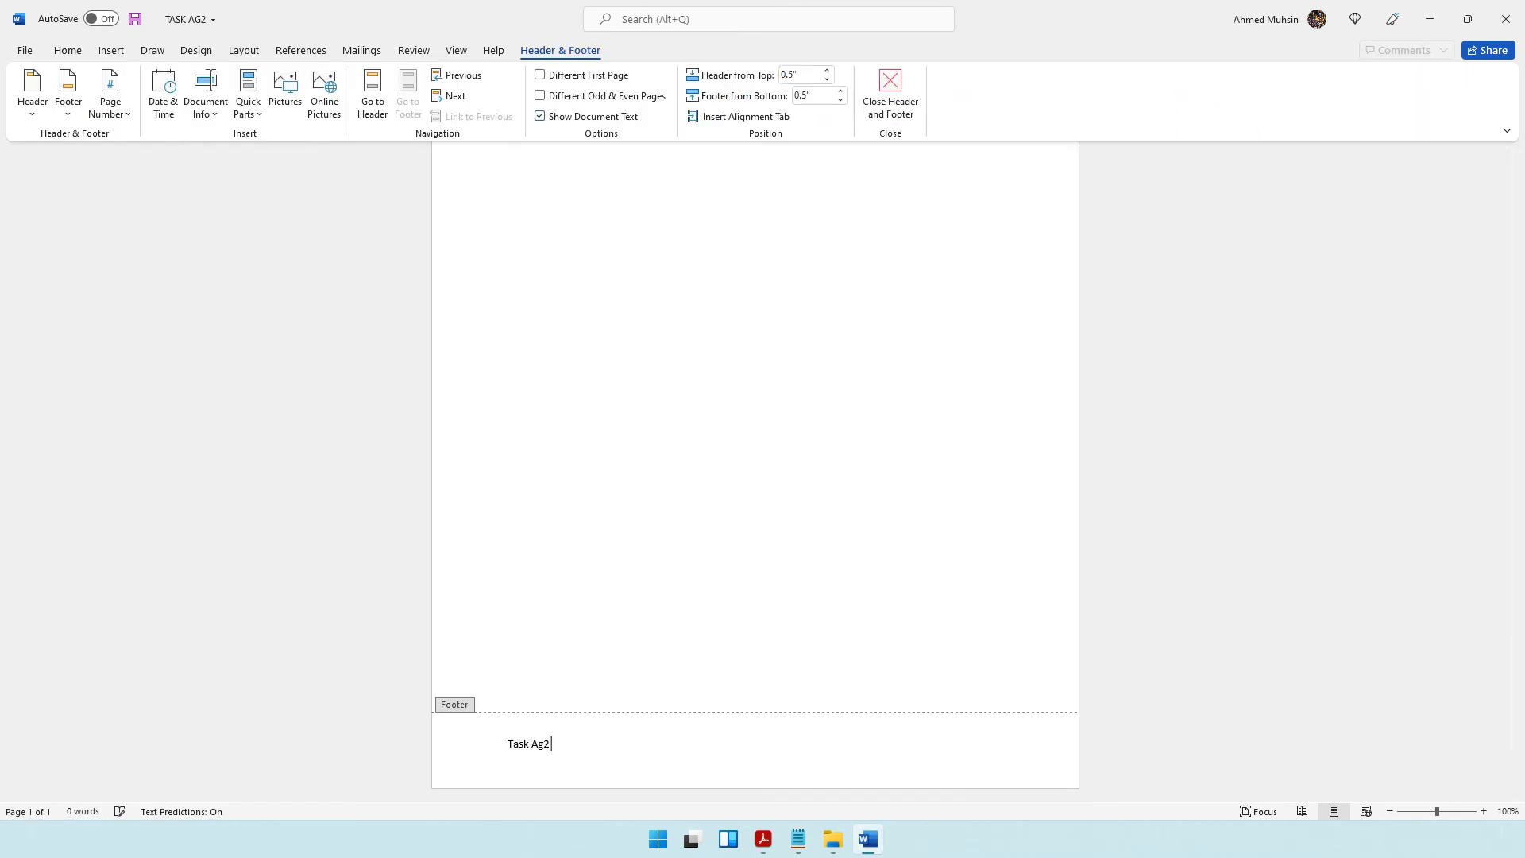
pyautogui.write(' Ahmed 1234 1234')
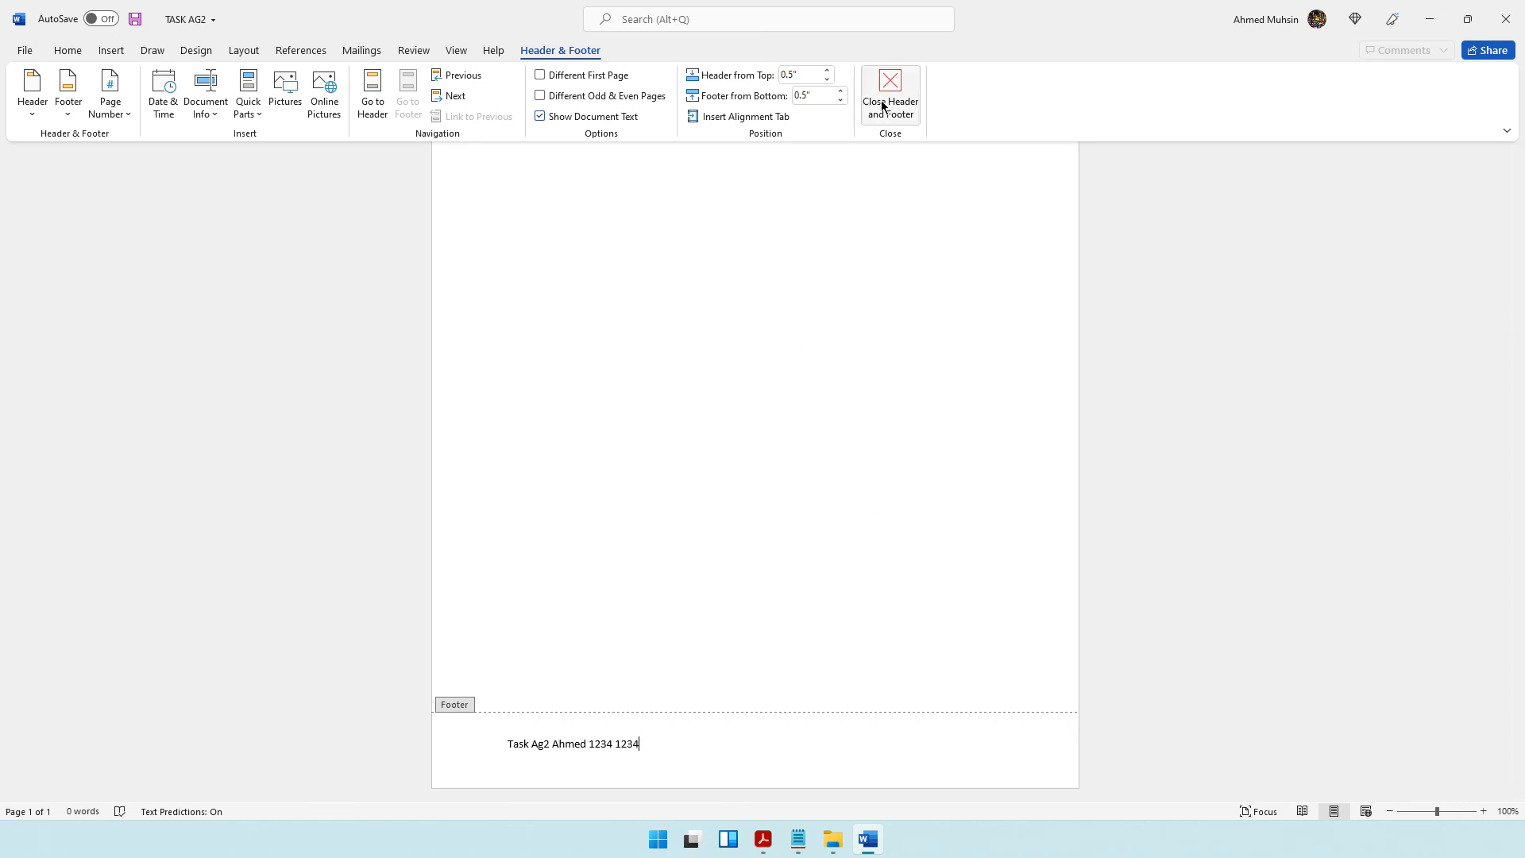
pyautogui.click(877, 102)
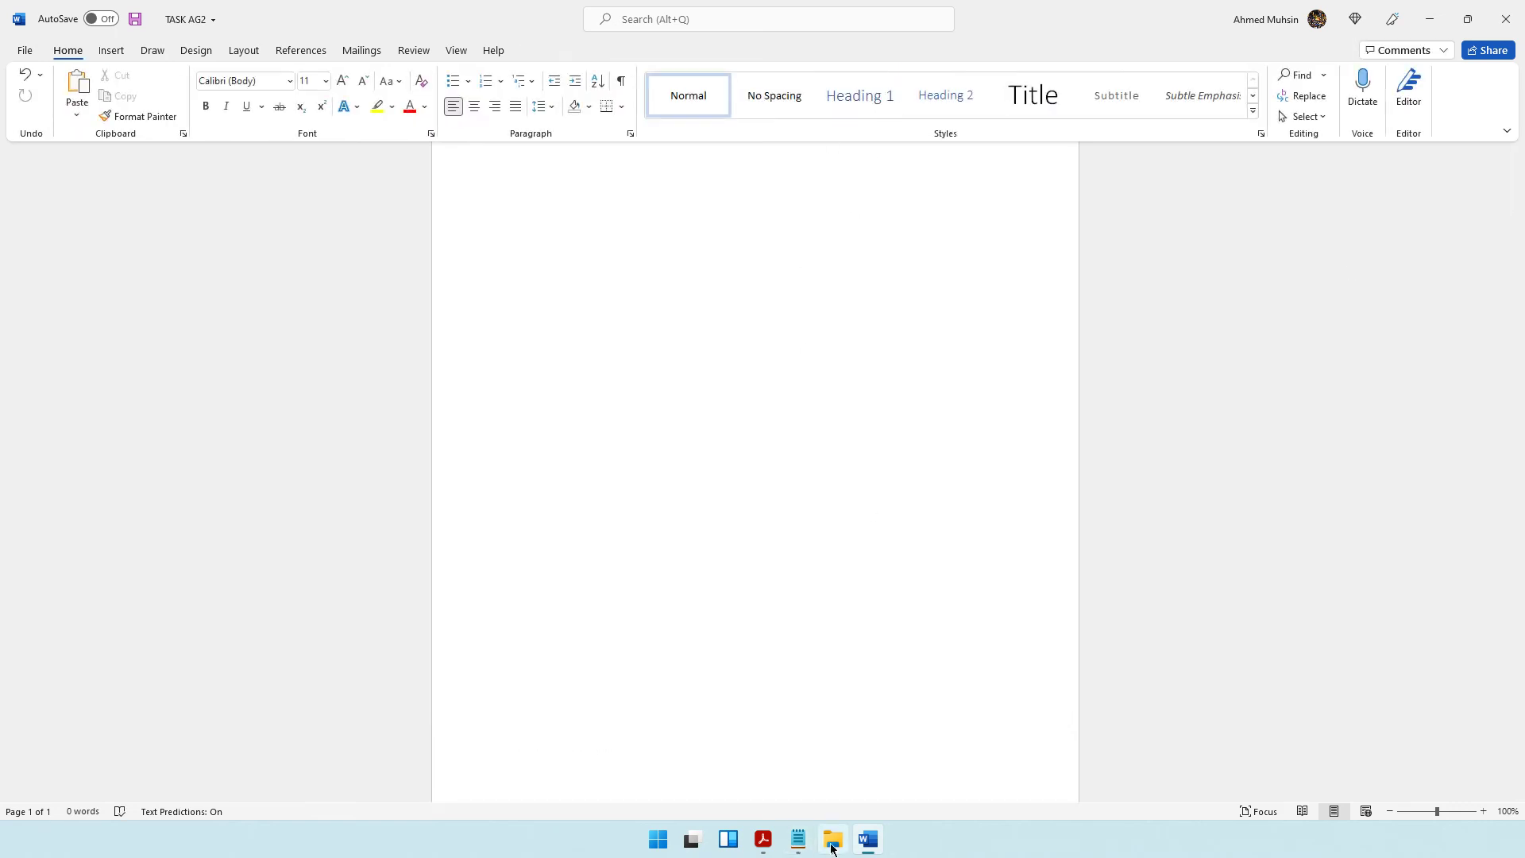
pyautogui.click(763, 839)
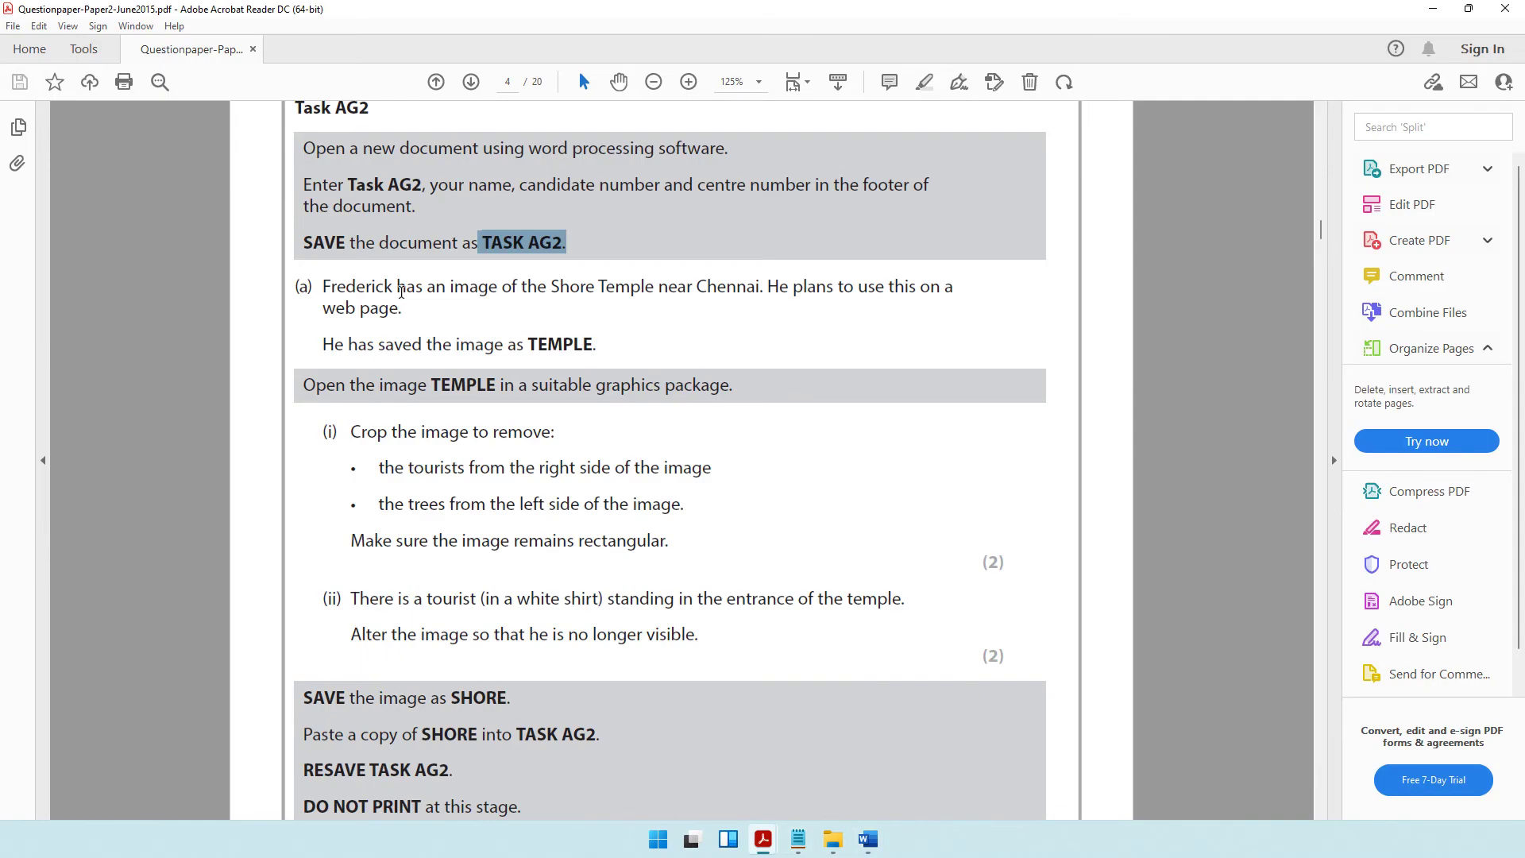
# Read the Task AG2 lines about the Shore Temple, opening TEMPLE, cropping and the tourist.
pyautogui.moveTo(401, 292); pyautogui.dragTo(956, 291)
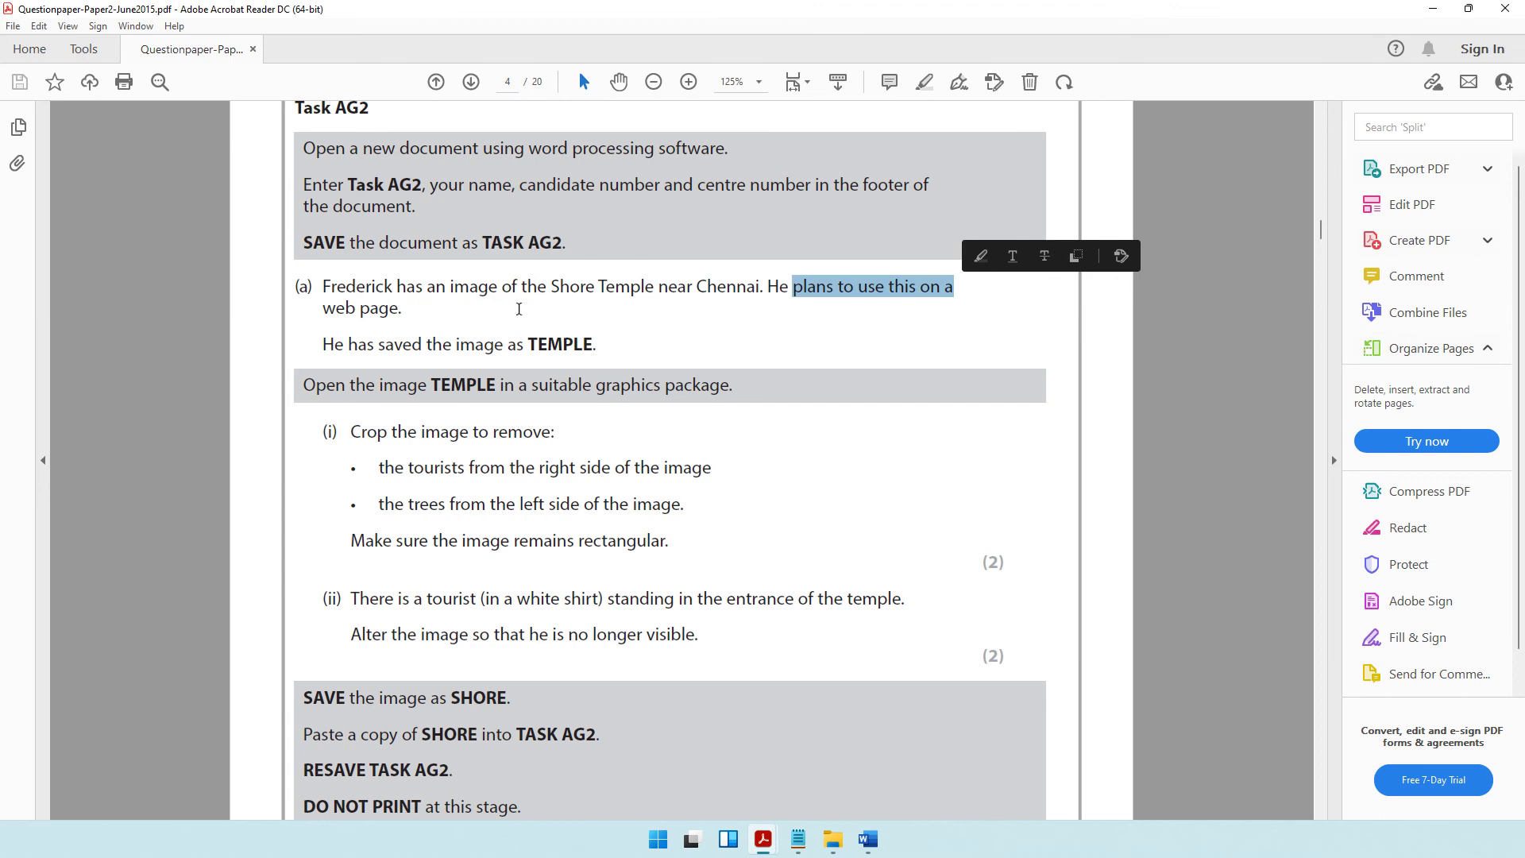
pyautogui.moveTo(348, 346); pyautogui.dragTo(593, 350)
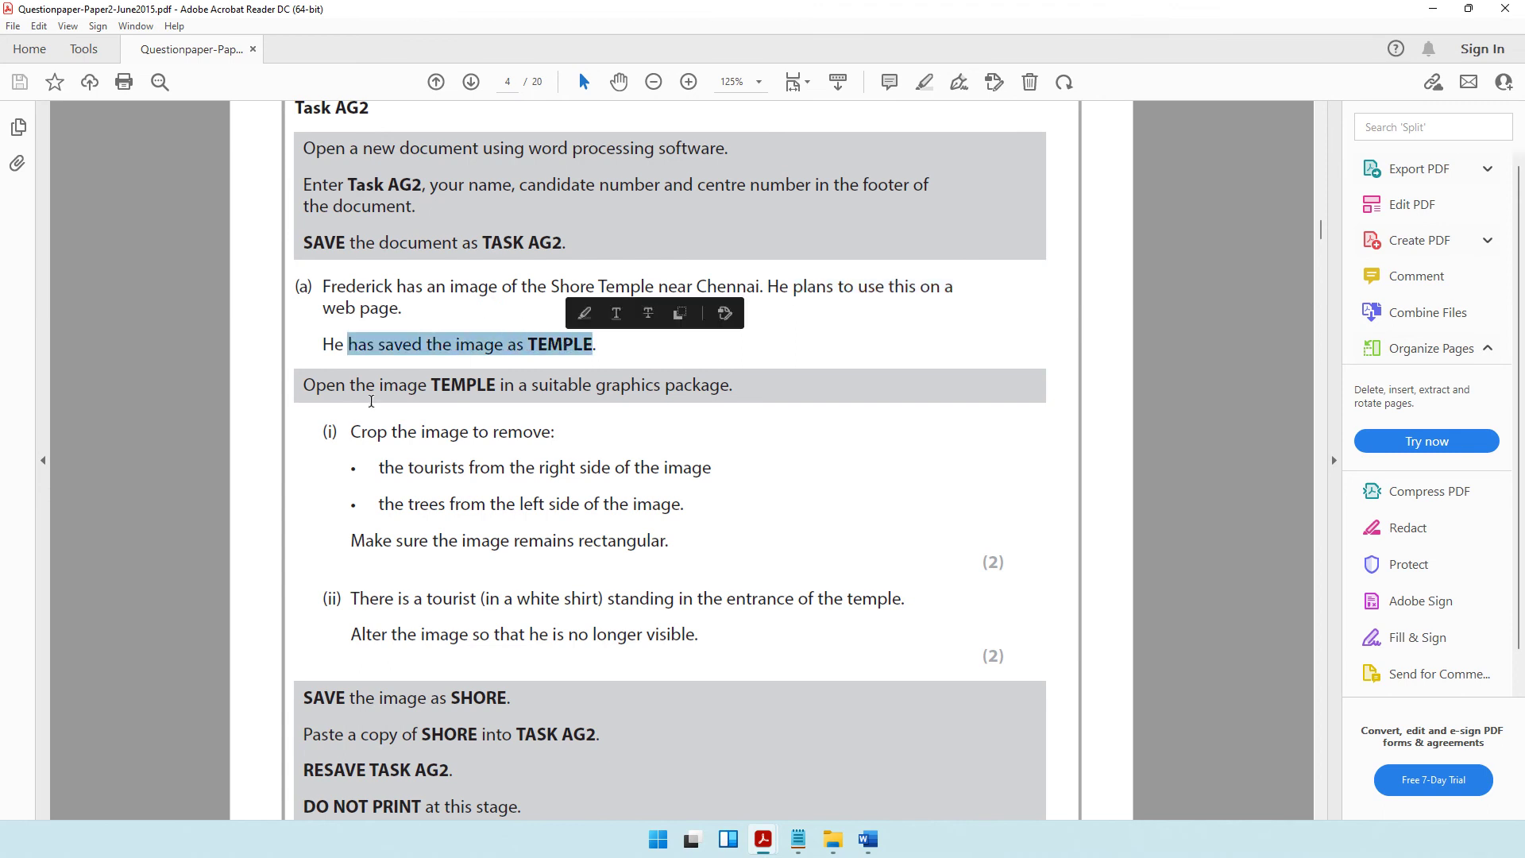
pyautogui.moveTo(379, 391); pyautogui.dragTo(712, 395)
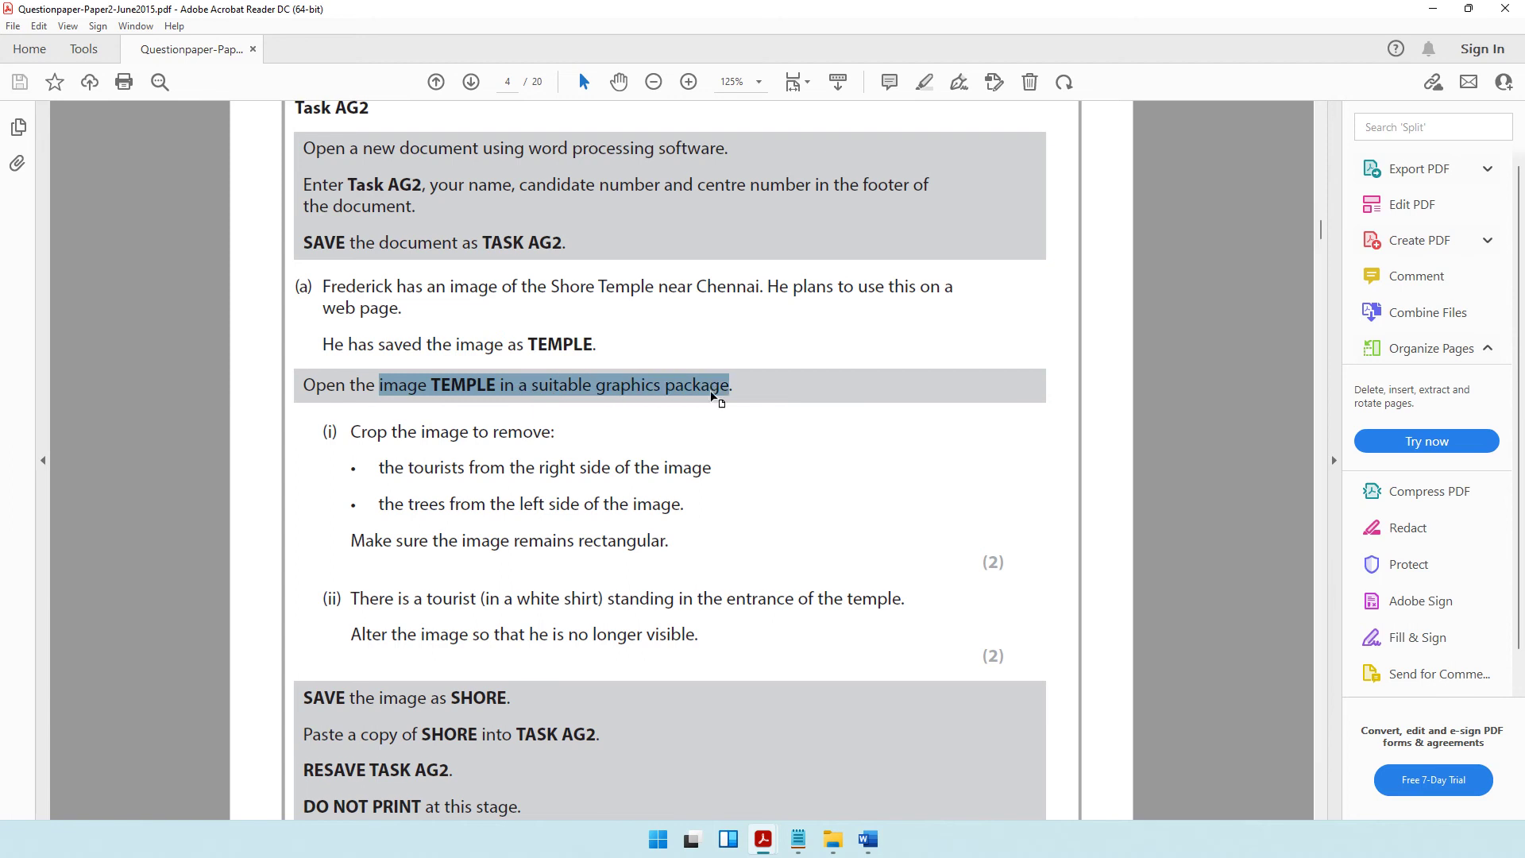
pyautogui.moveTo(350, 433); pyautogui.dragTo(558, 443)
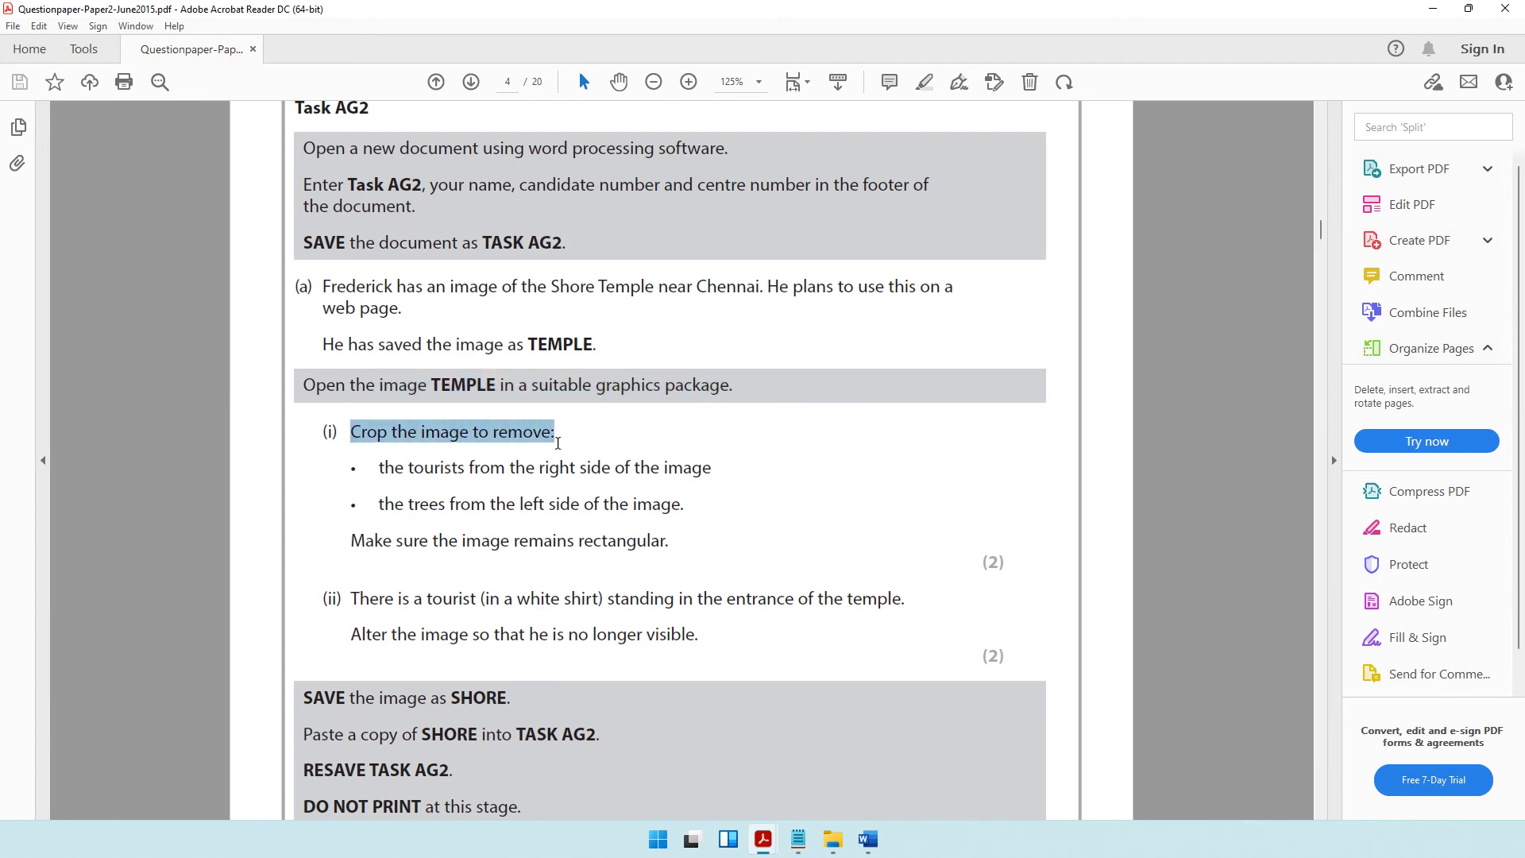
pyautogui.moveTo(352, 599); pyautogui.dragTo(552, 607)
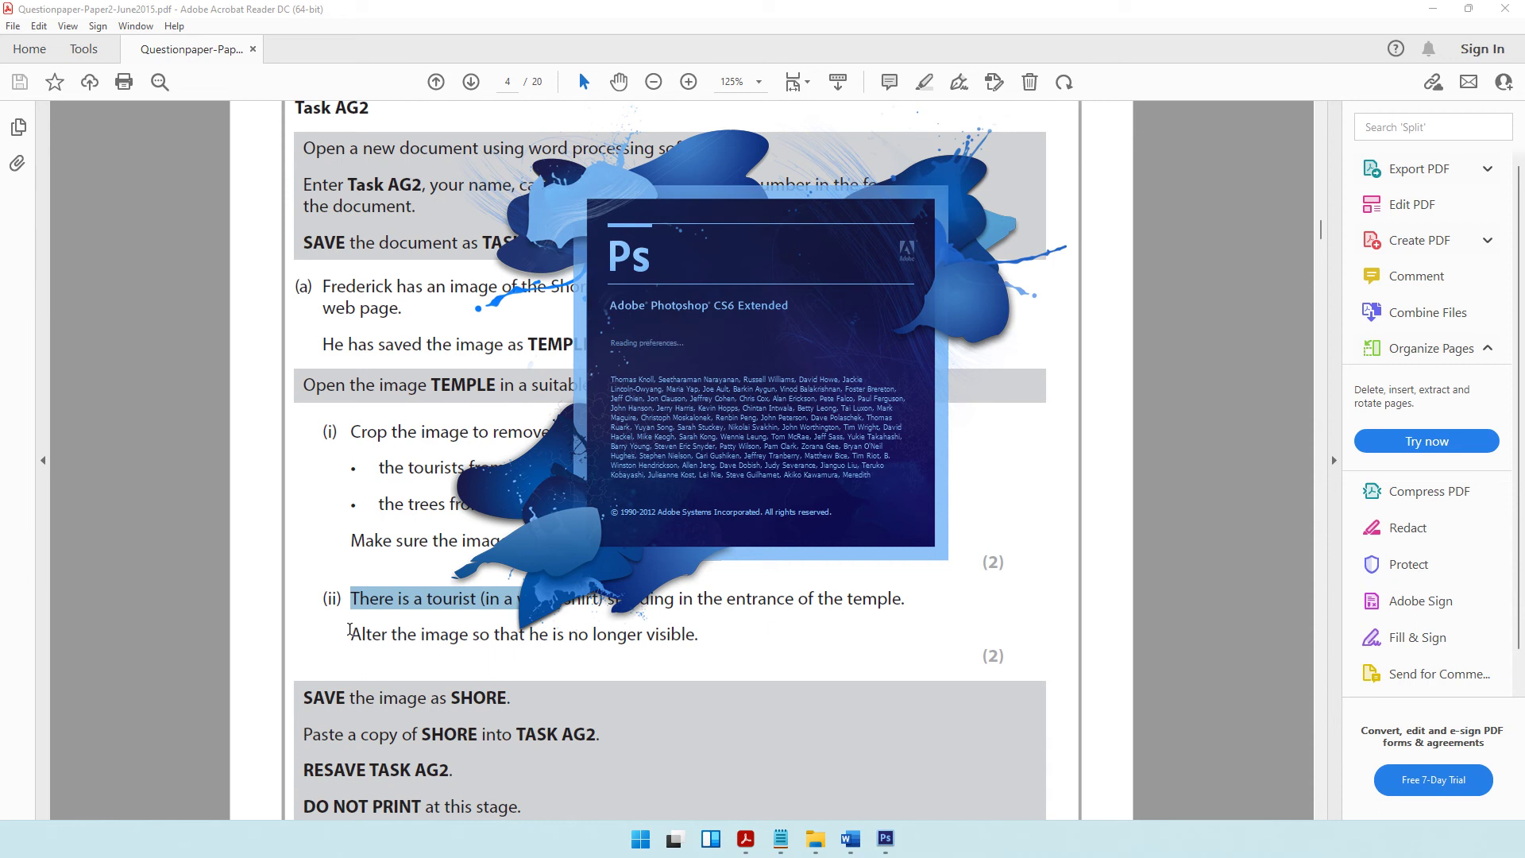
# Open TEMPLE.JPG from the IMAGES folder with Open with > Adobe Photoshop CS6.
pyautogui.click(816, 838)
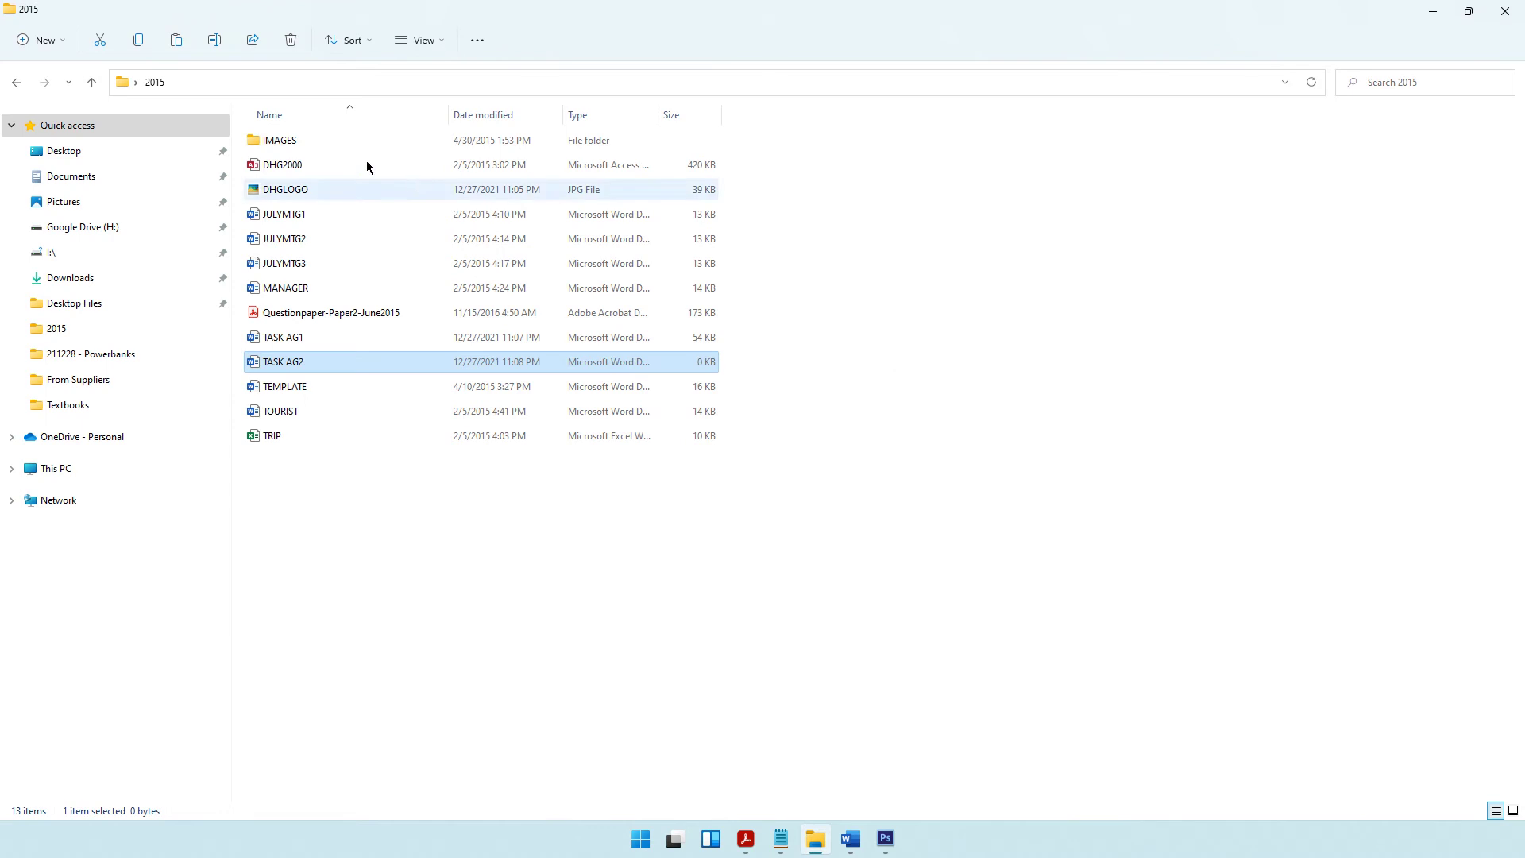
pyautogui.click(296, 141)
pyautogui.doubleClick(297, 142)
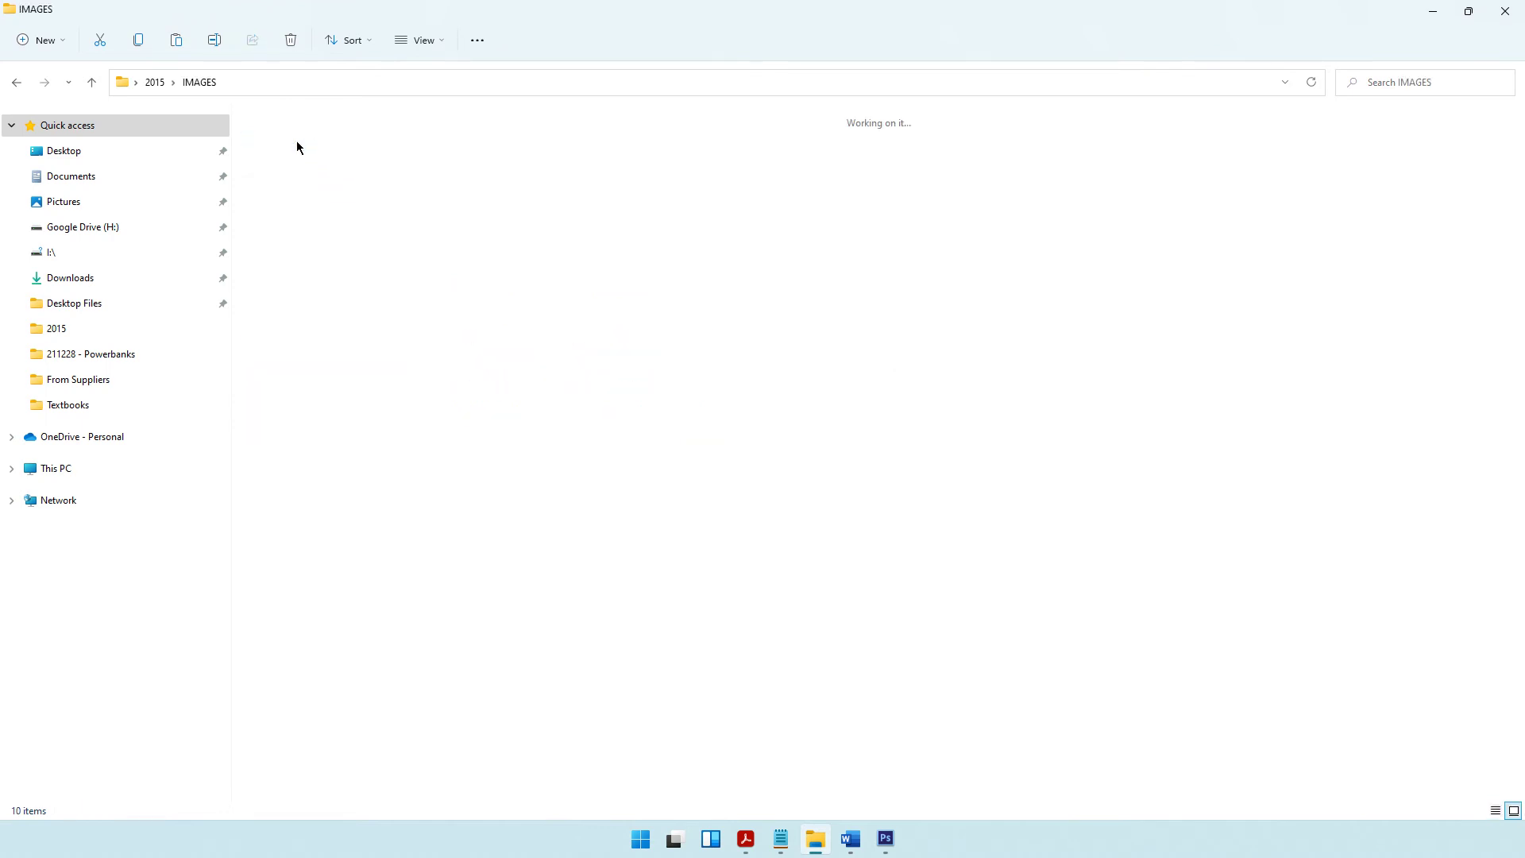
pyautogui.click(1067, 191)
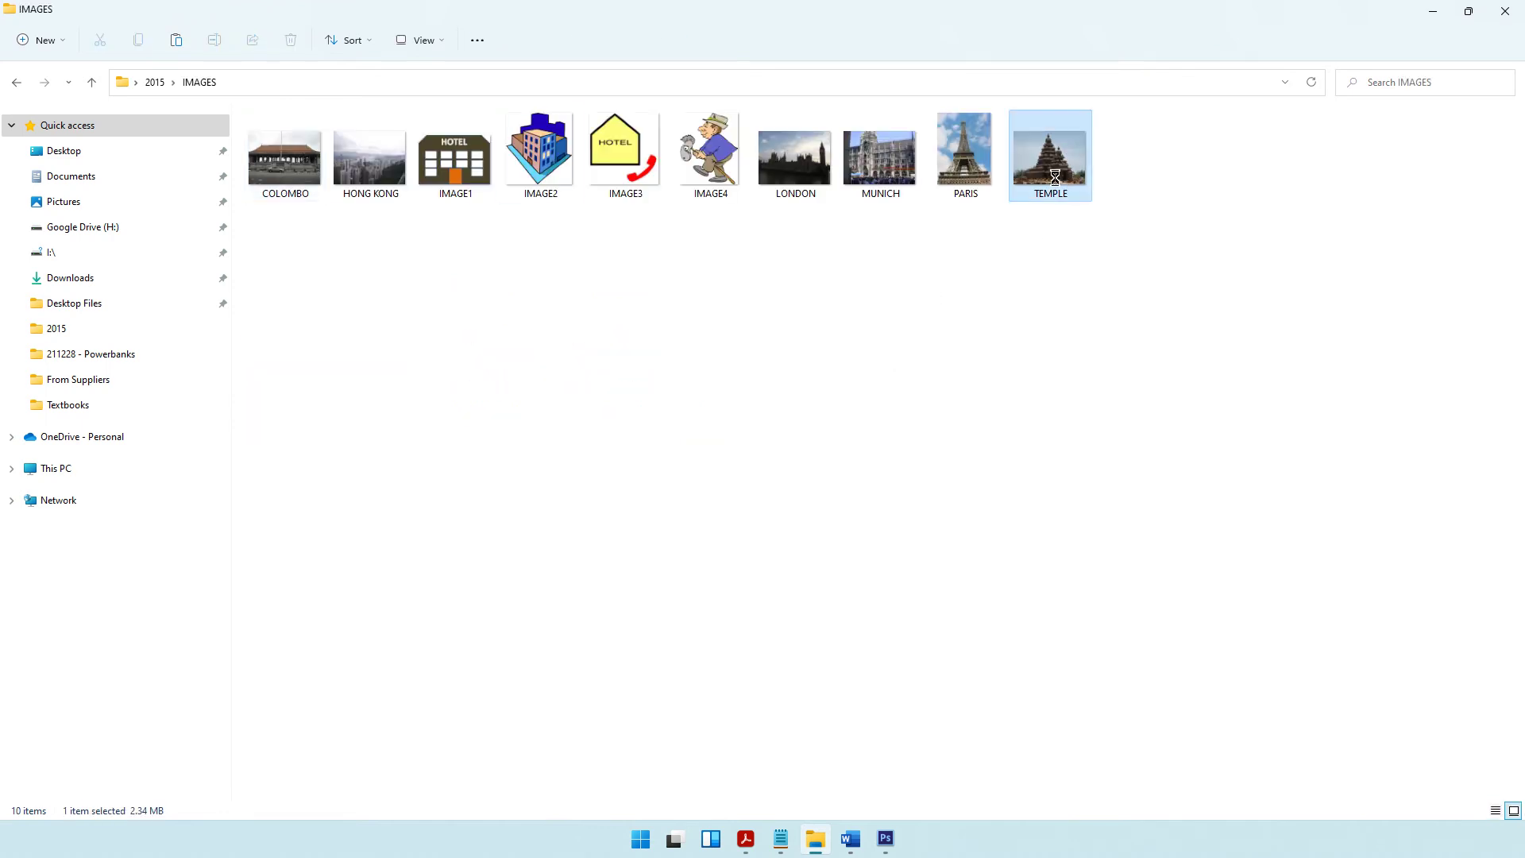
pyautogui.click(886, 838)
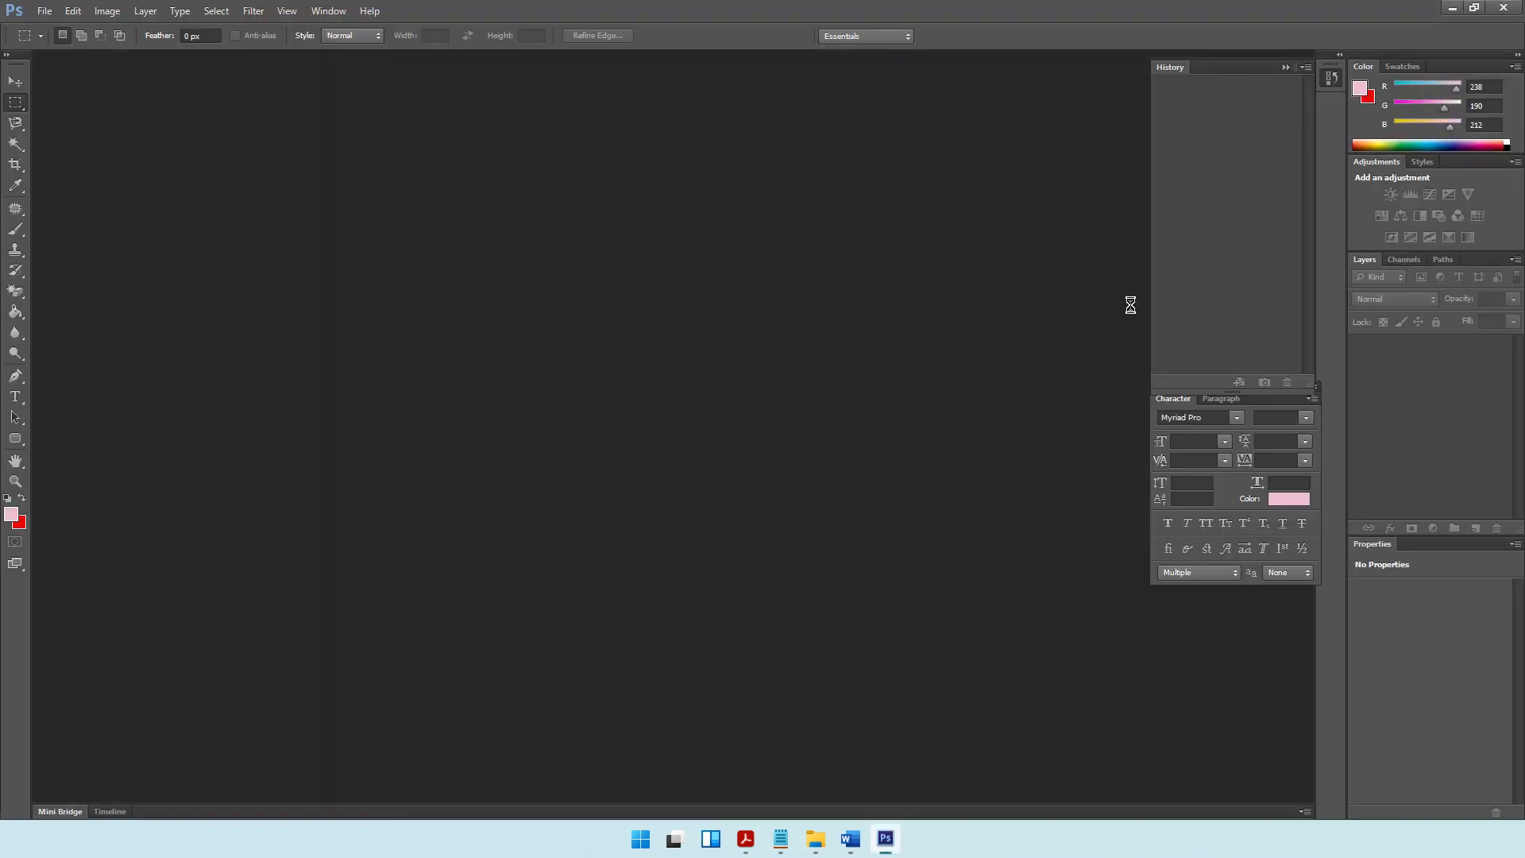
pyautogui.click(813, 847)
pyautogui.rightClick(1042, 158)
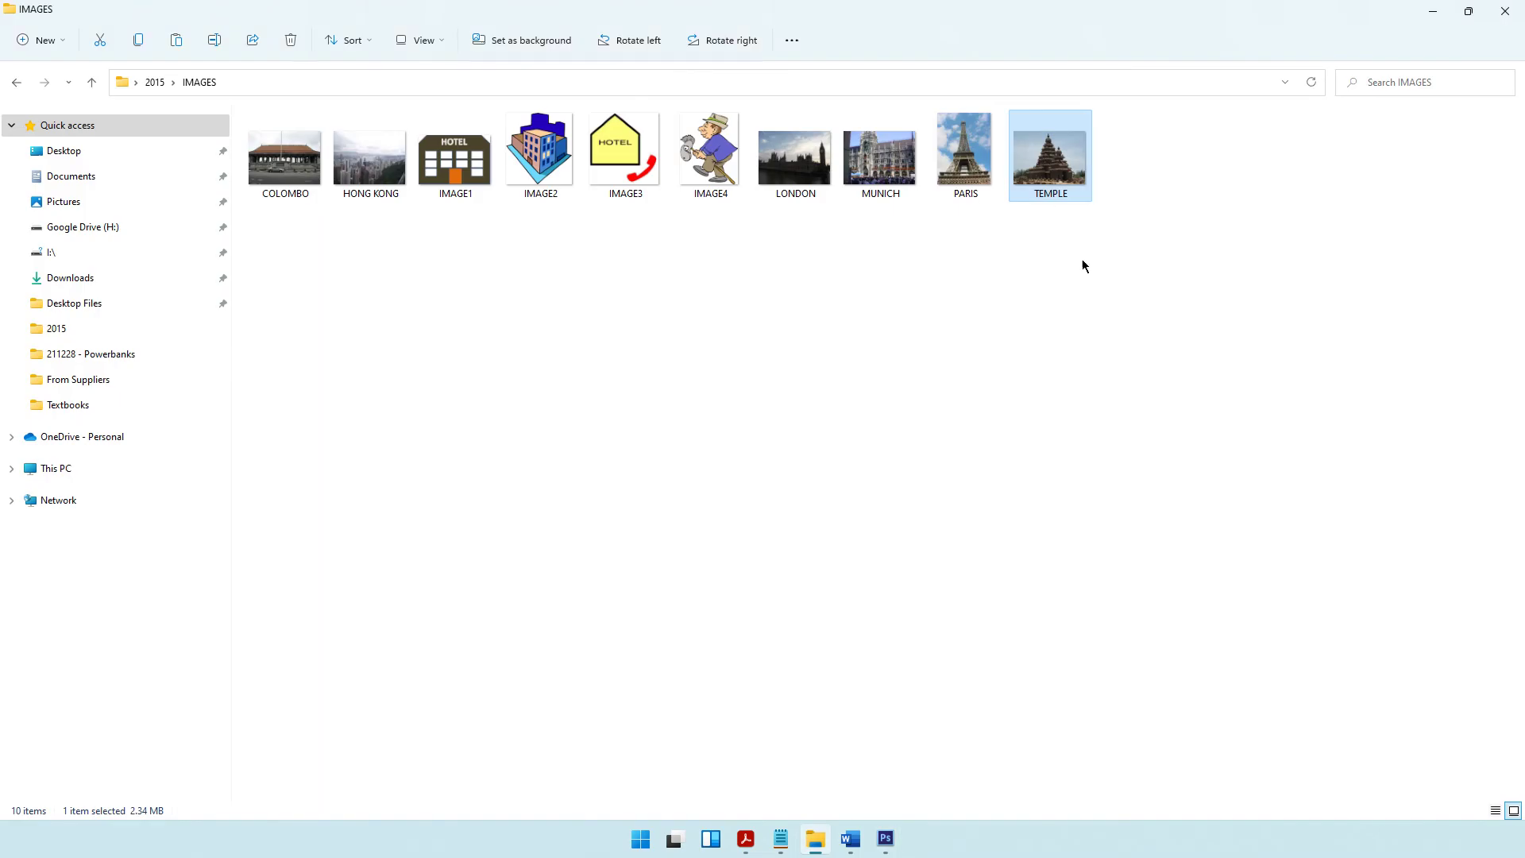
pyautogui.moveTo(1100, 268)
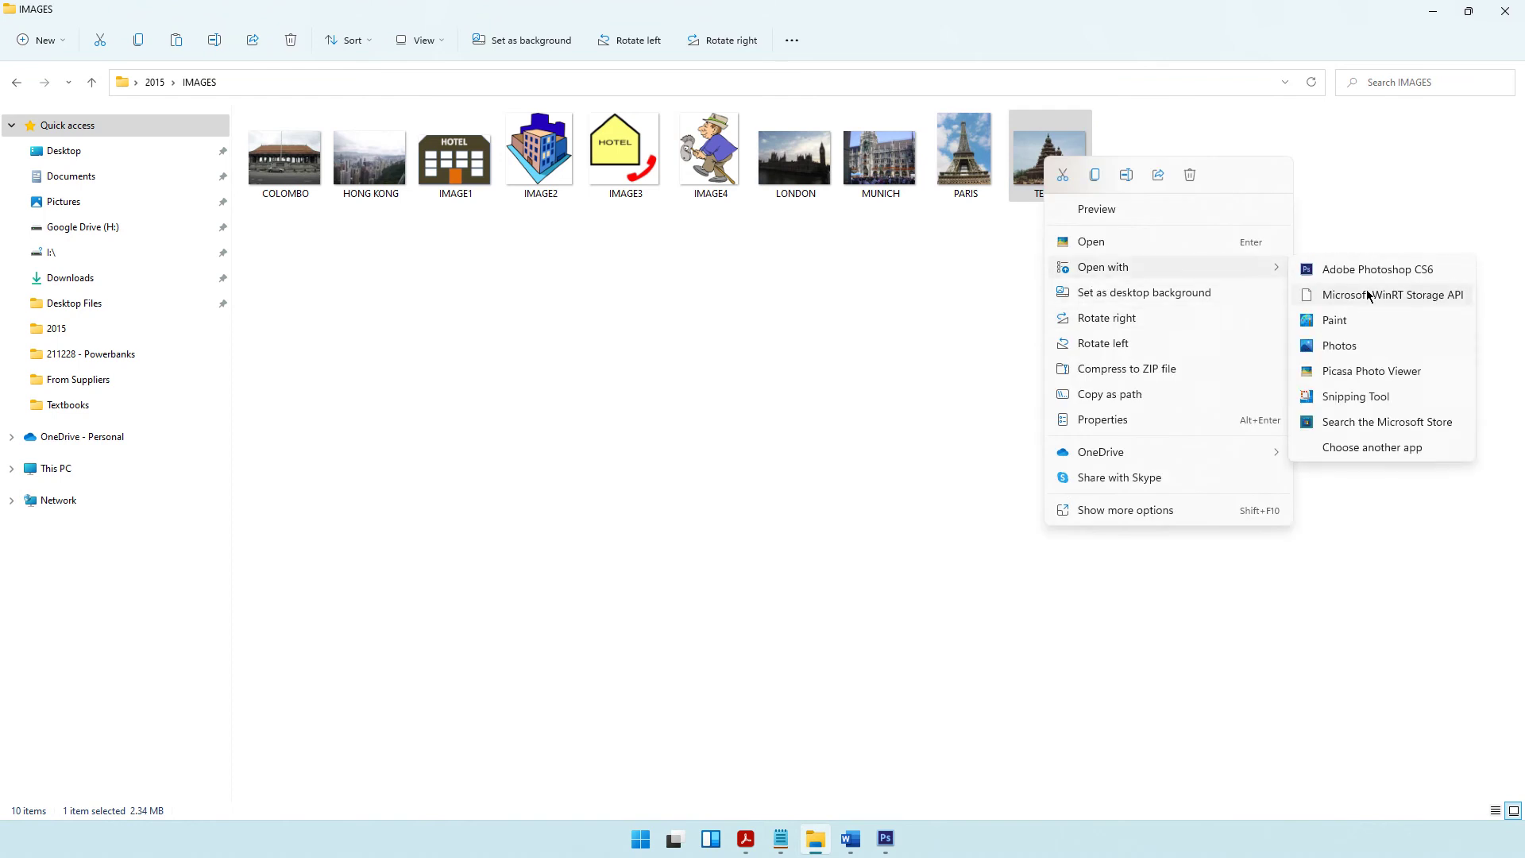
pyautogui.click(1368, 273)
pyautogui.click(886, 839)
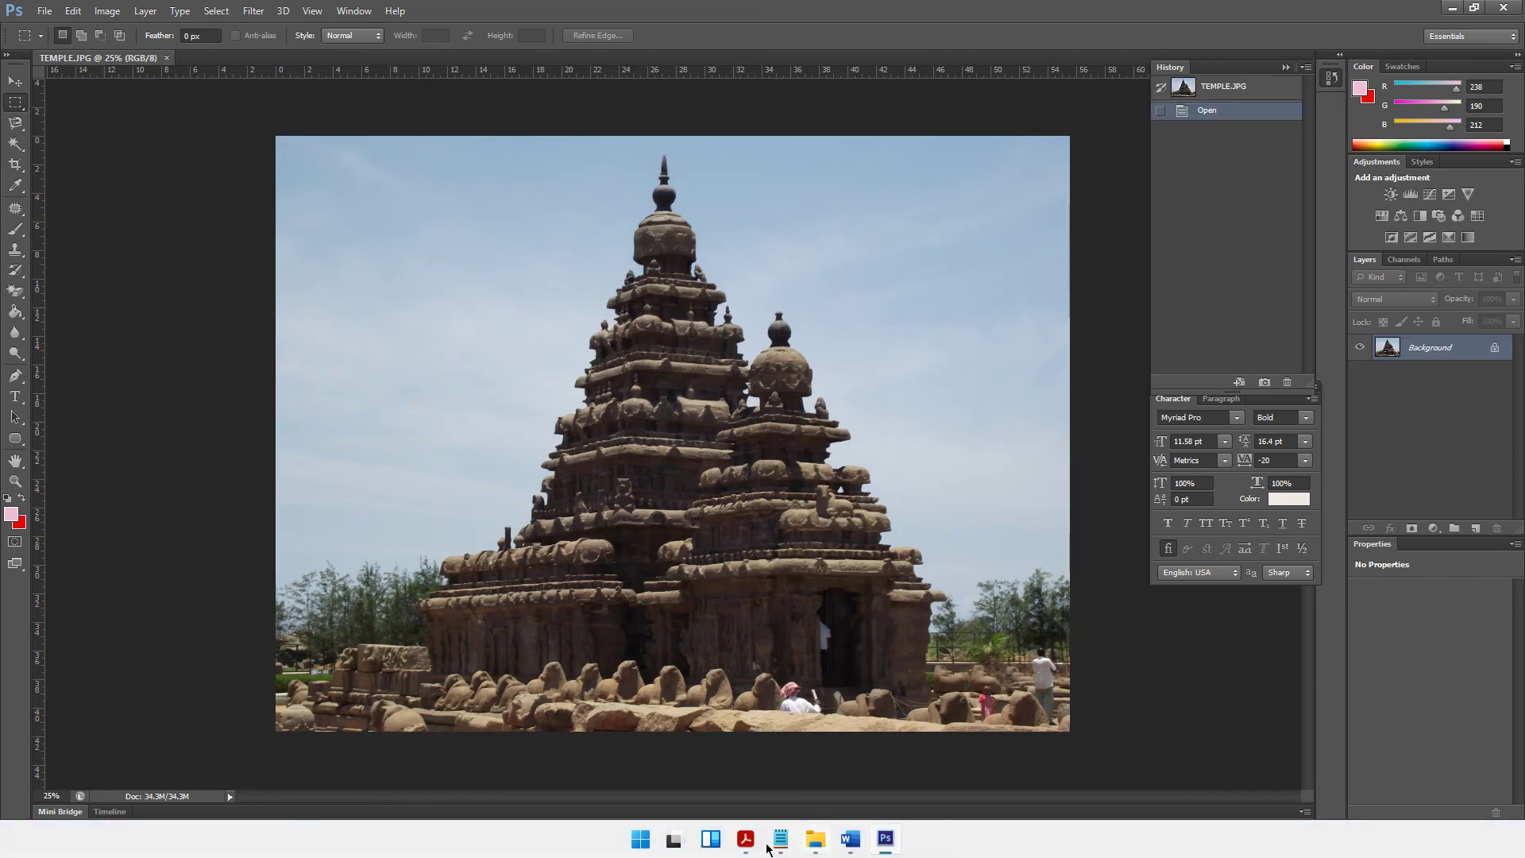
pyautogui.click(747, 839)
pyautogui.moveTo(439, 436); pyautogui.dragTo(525, 436)
pyautogui.moveTo(429, 468); pyautogui.dragTo(712, 469)
pyautogui.click(1430, 9)
pyautogui.moveTo(993, 705); pyautogui.dragTo(1012, 731)
pyautogui.click(1216, 95)
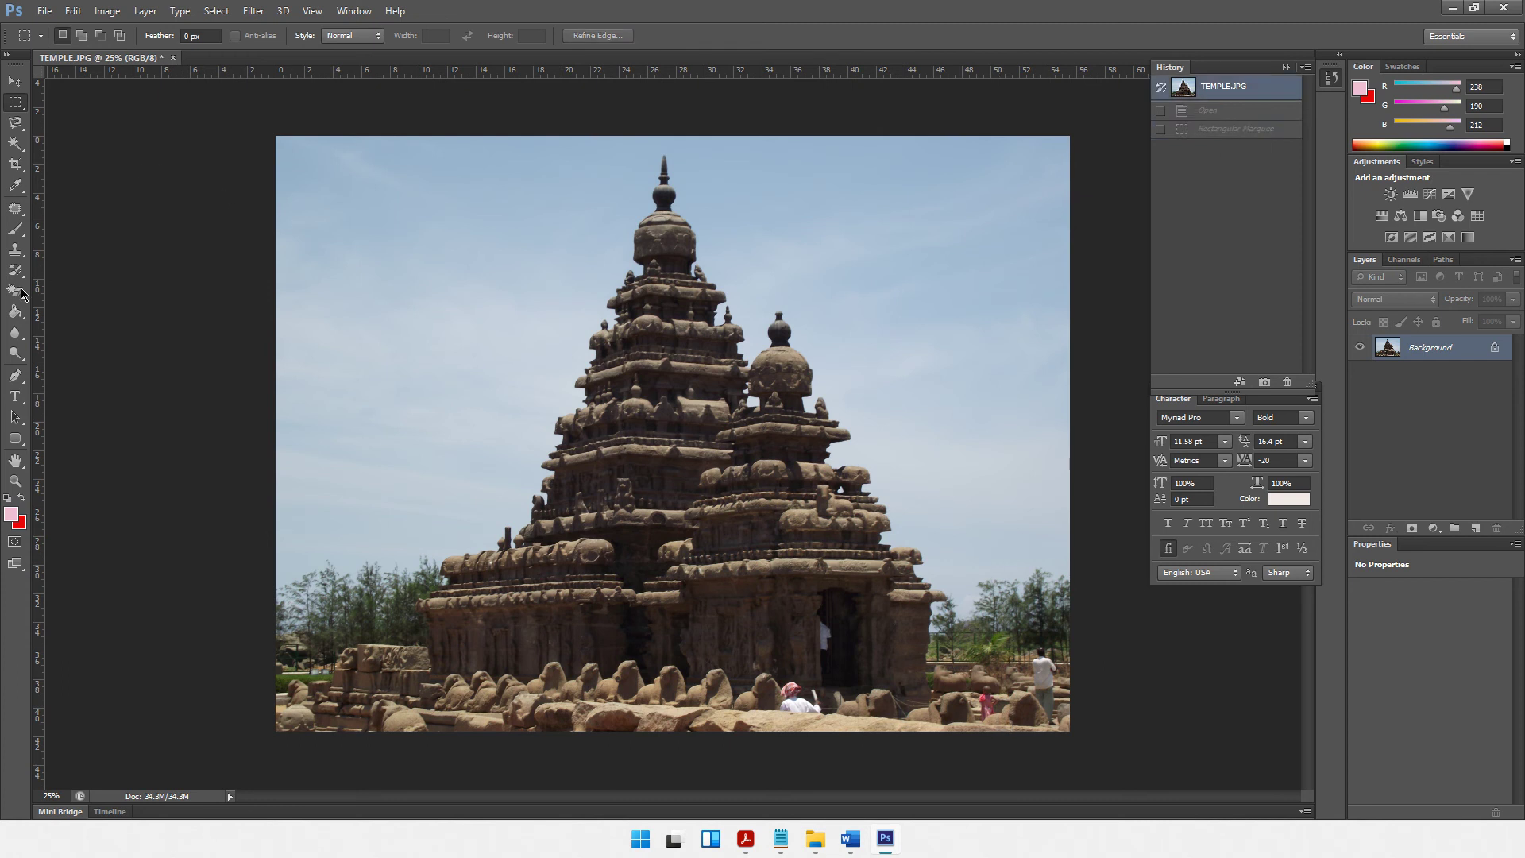
# With the Crop tool, pull the right edge in to cut off the tourists.
pyautogui.click(15, 165)
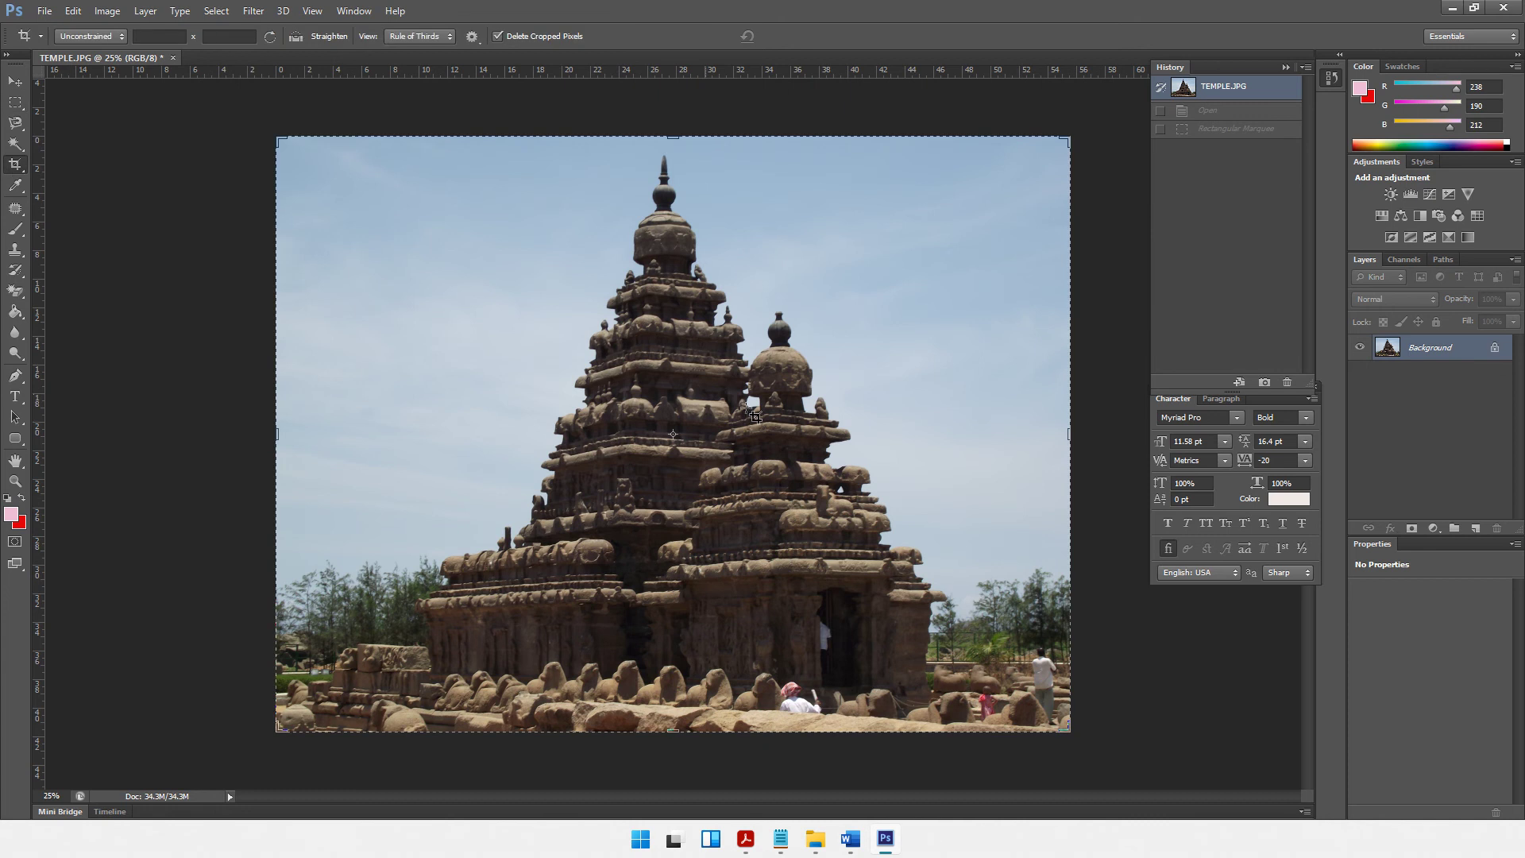
pyautogui.moveTo(1071, 474); pyautogui.dragTo(1020, 485)
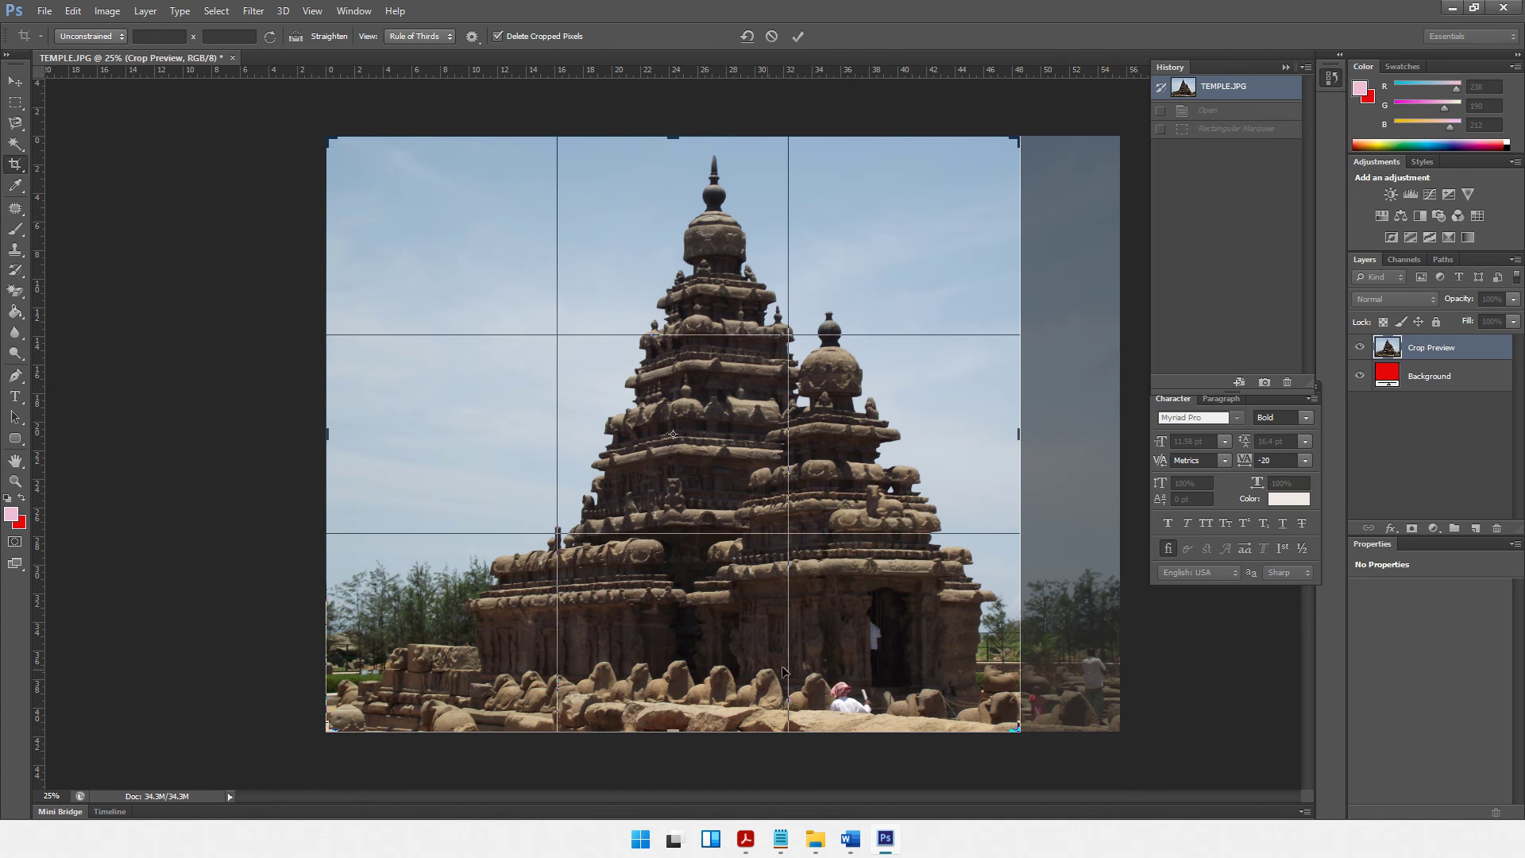
pyautogui.click(745, 838)
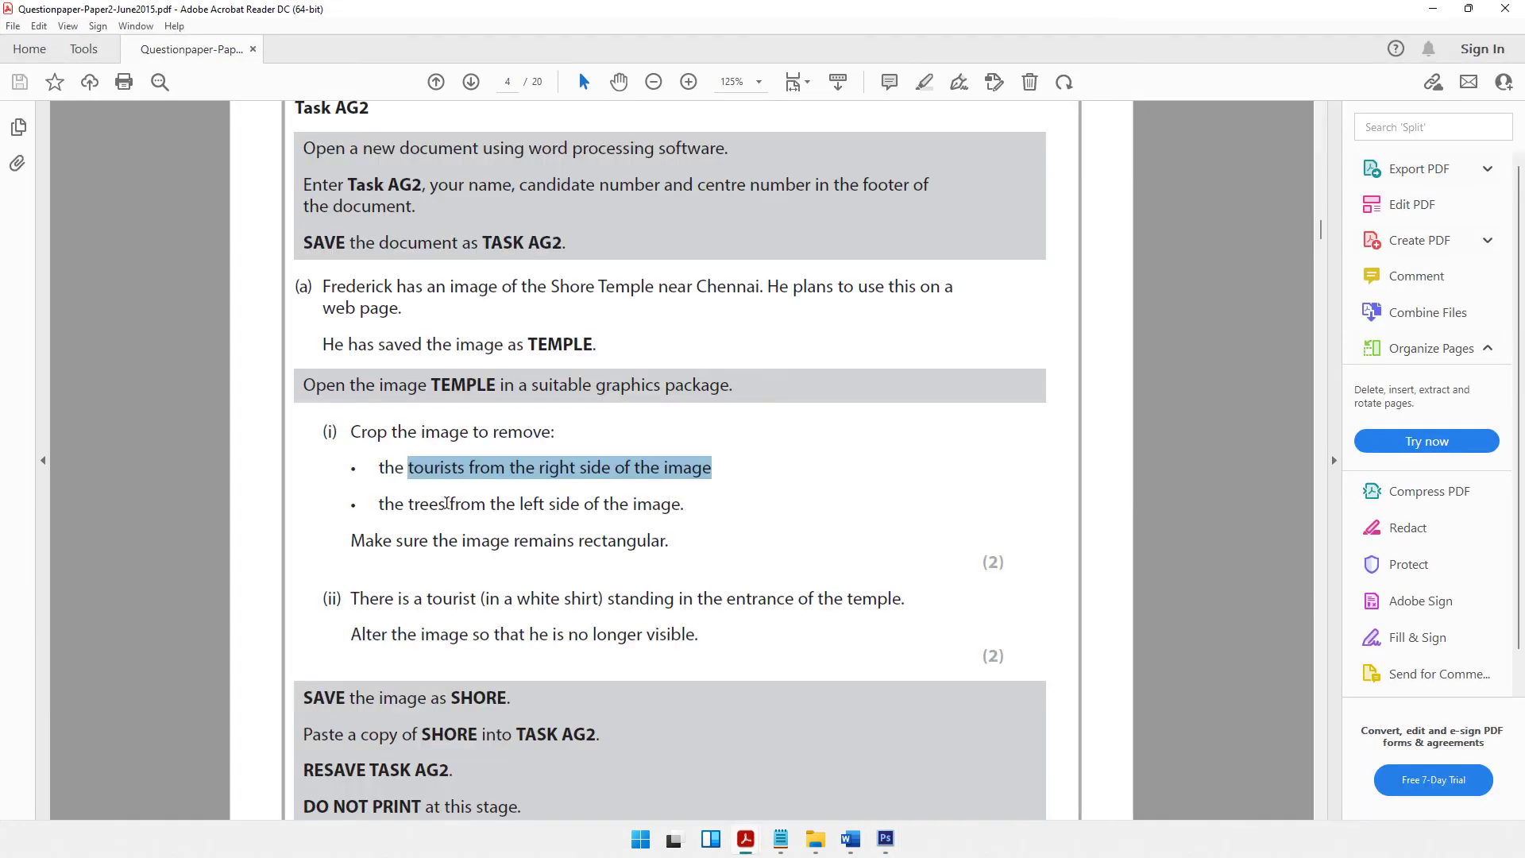
pyautogui.moveTo(435, 504); pyautogui.dragTo(672, 516)
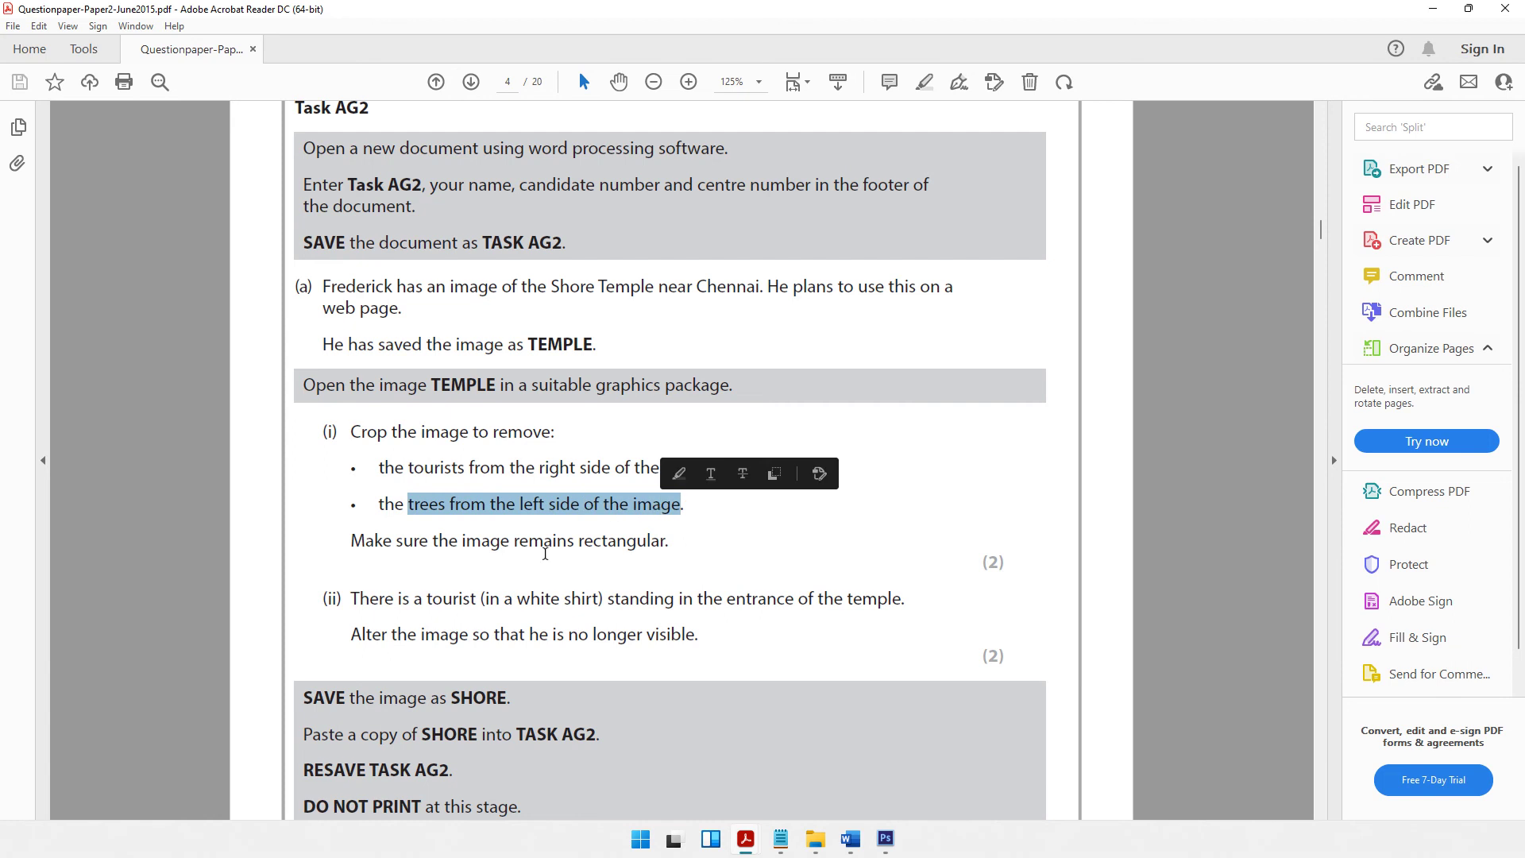
pyautogui.moveTo(415, 436); pyautogui.dragTo(553, 436)
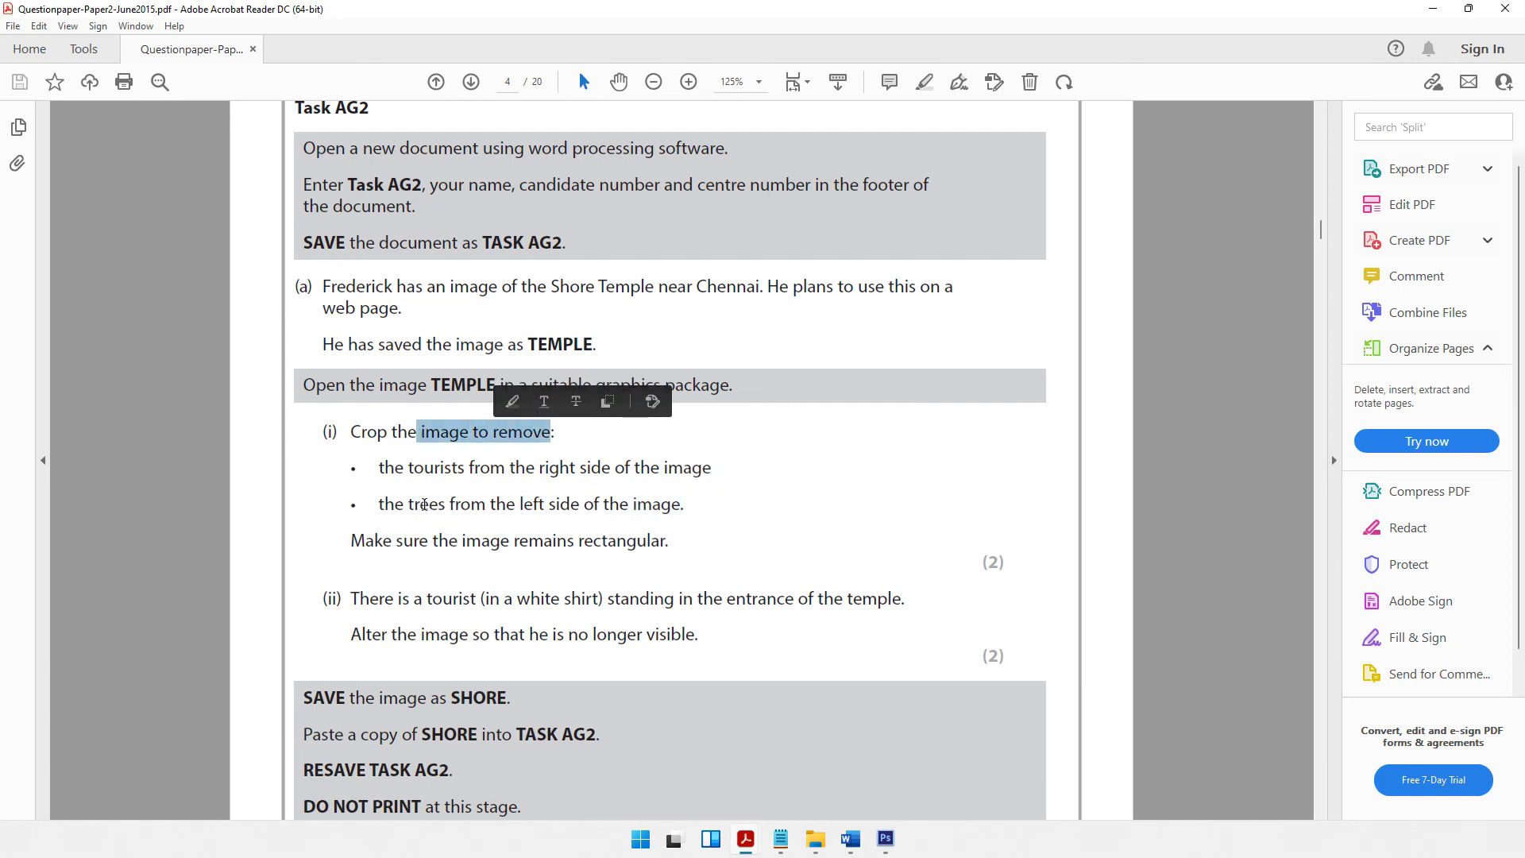
pyautogui.moveTo(408, 505); pyautogui.dragTo(679, 505)
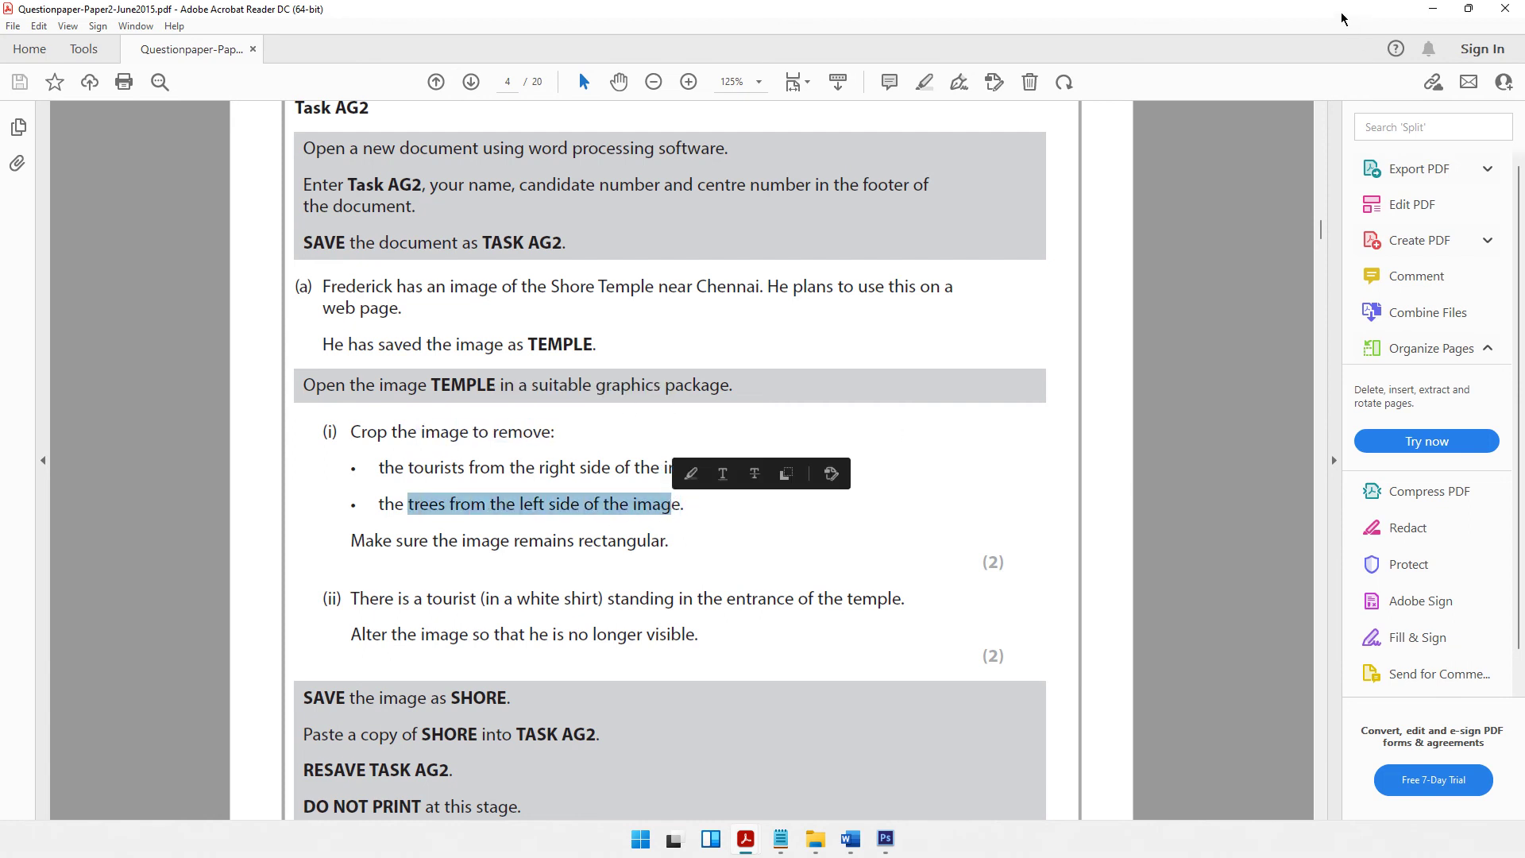
pyautogui.click(1434, 8)
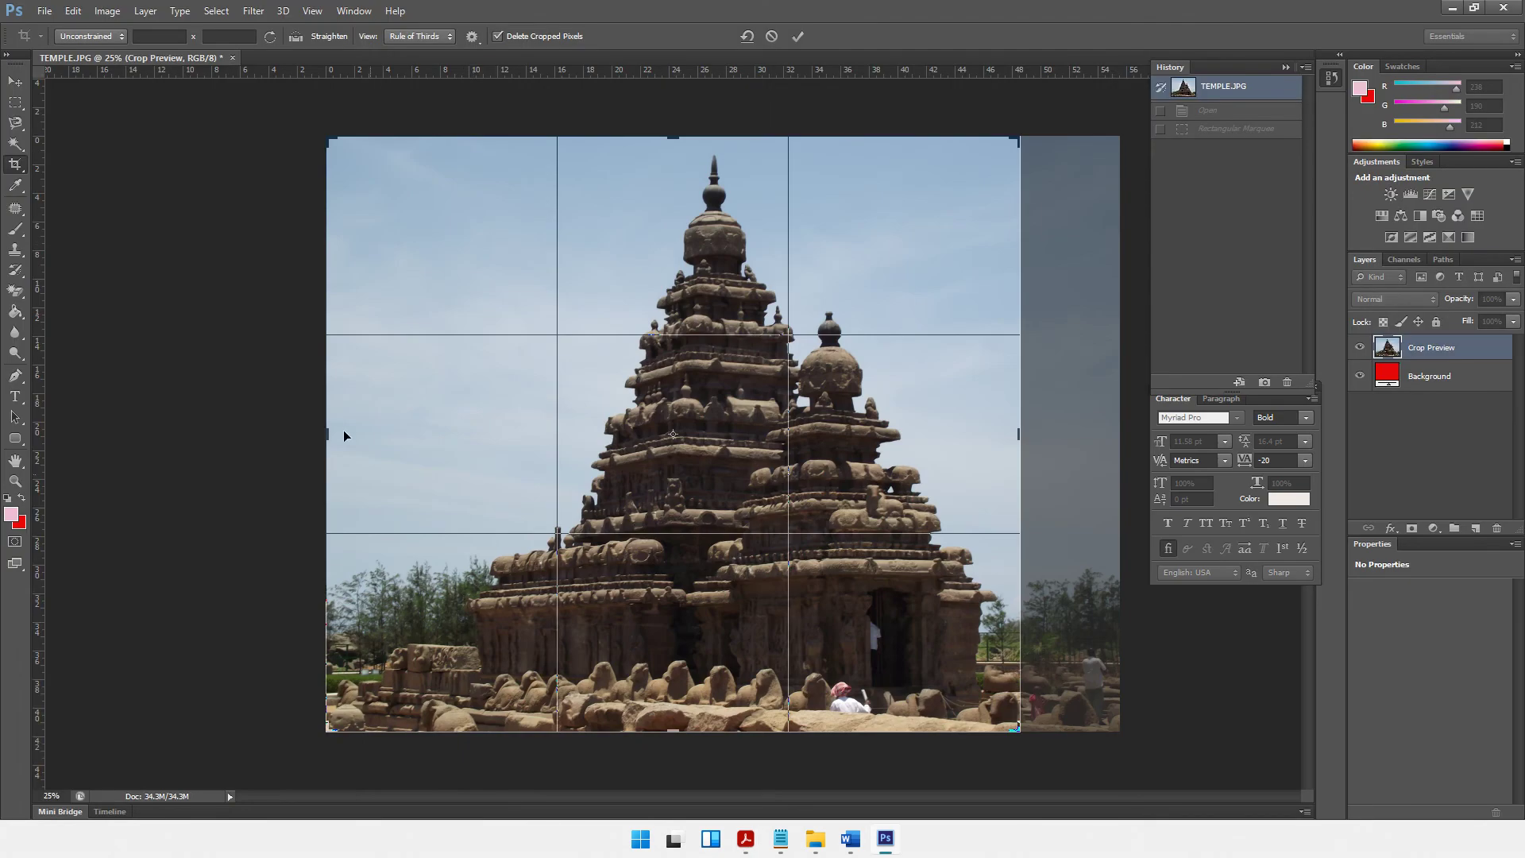
# Pull the left crop edge in past the trees, keep it rectangular, and commit the crop.
pyautogui.moveTo(327, 439); pyautogui.dragTo(412, 459)
pyautogui.click(746, 840)
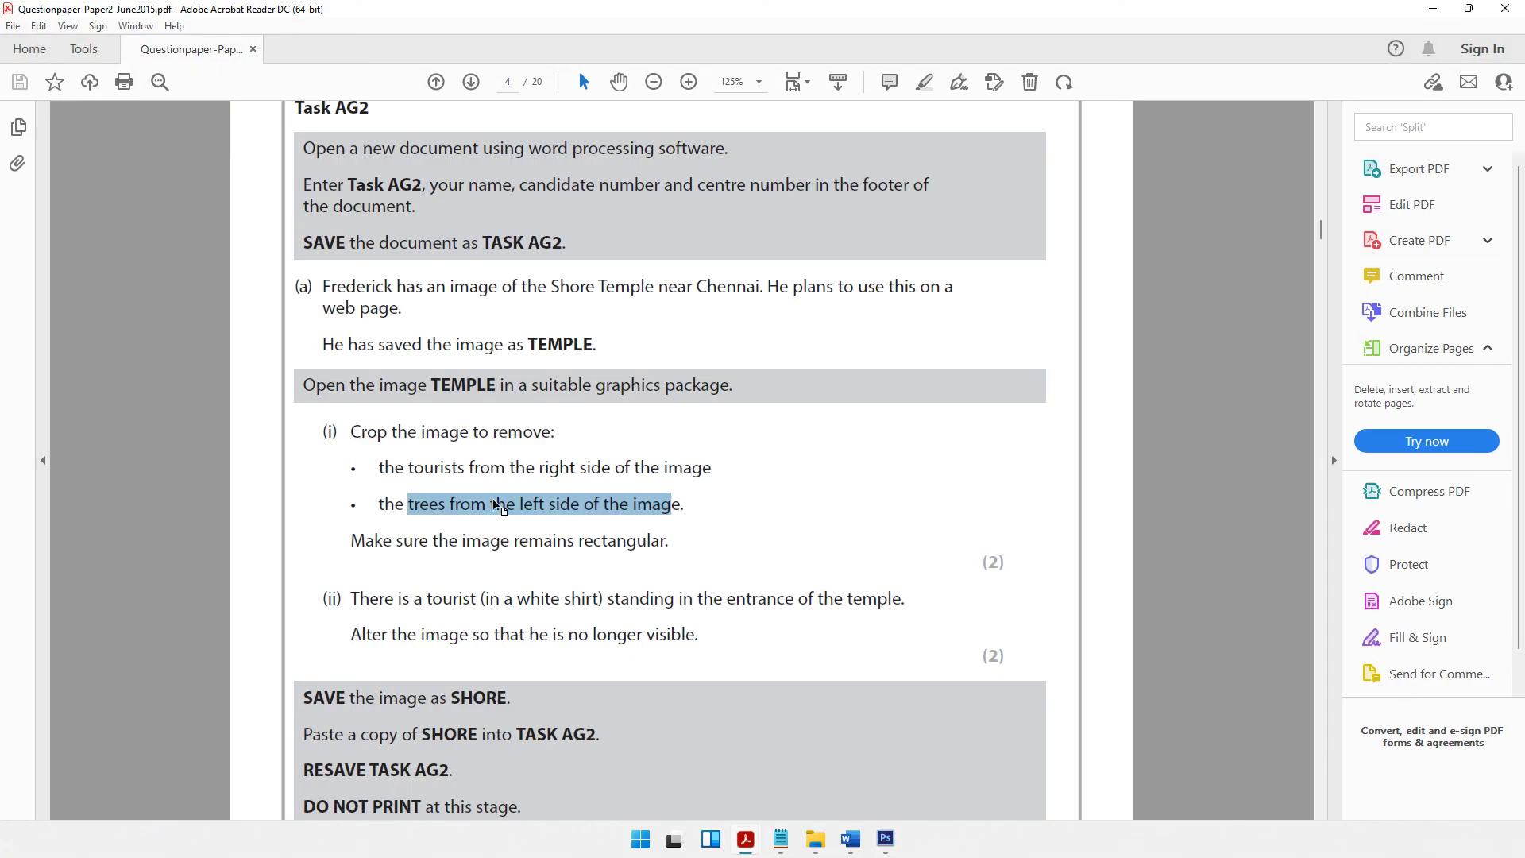
pyautogui.moveTo(397, 543); pyautogui.dragTo(666, 545)
pyautogui.click(1427, 13)
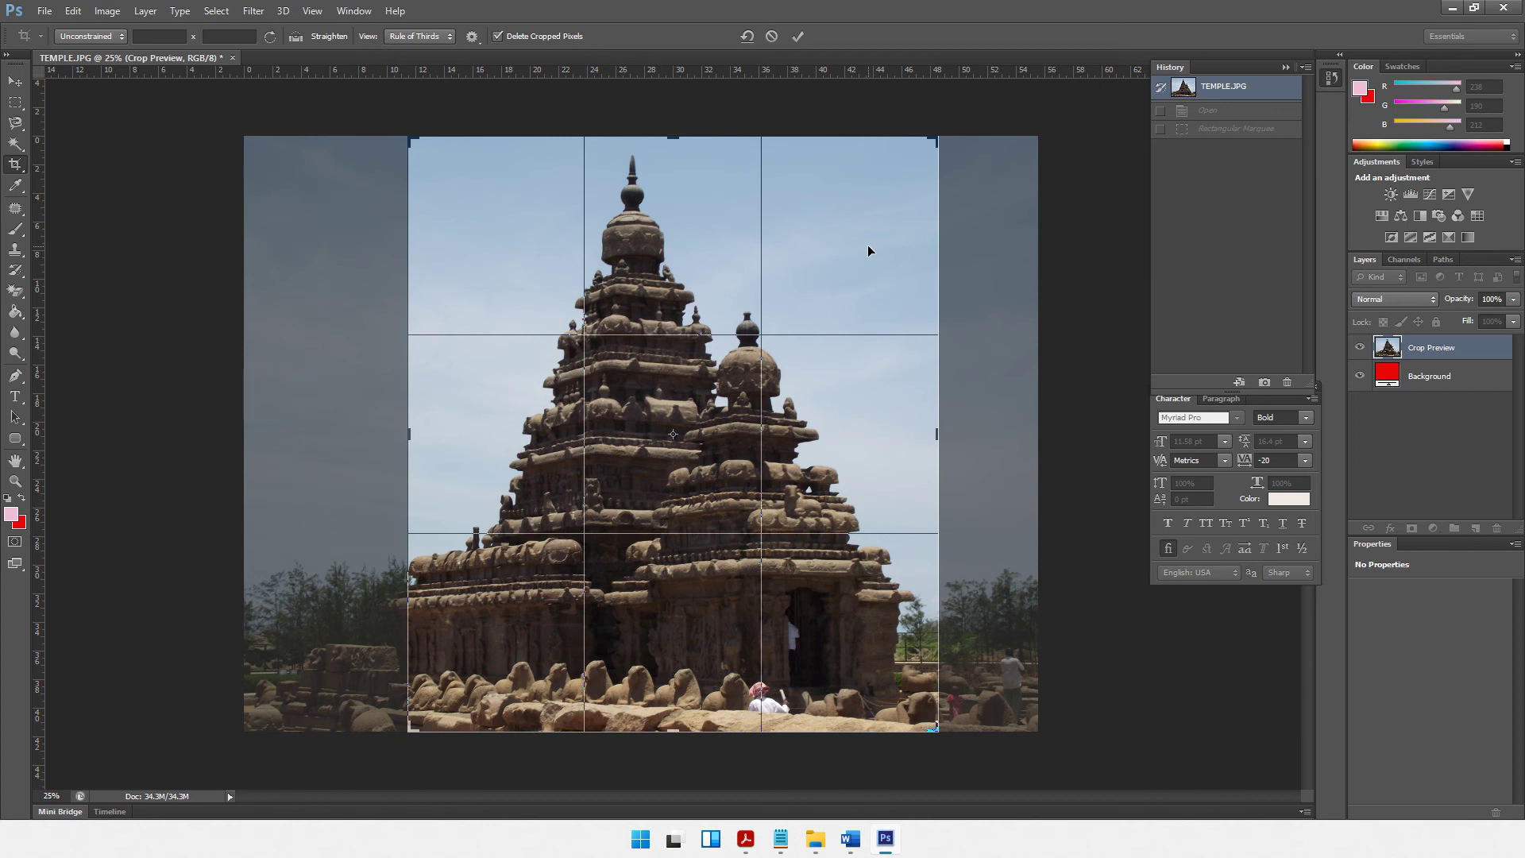
pyautogui.press('Return')
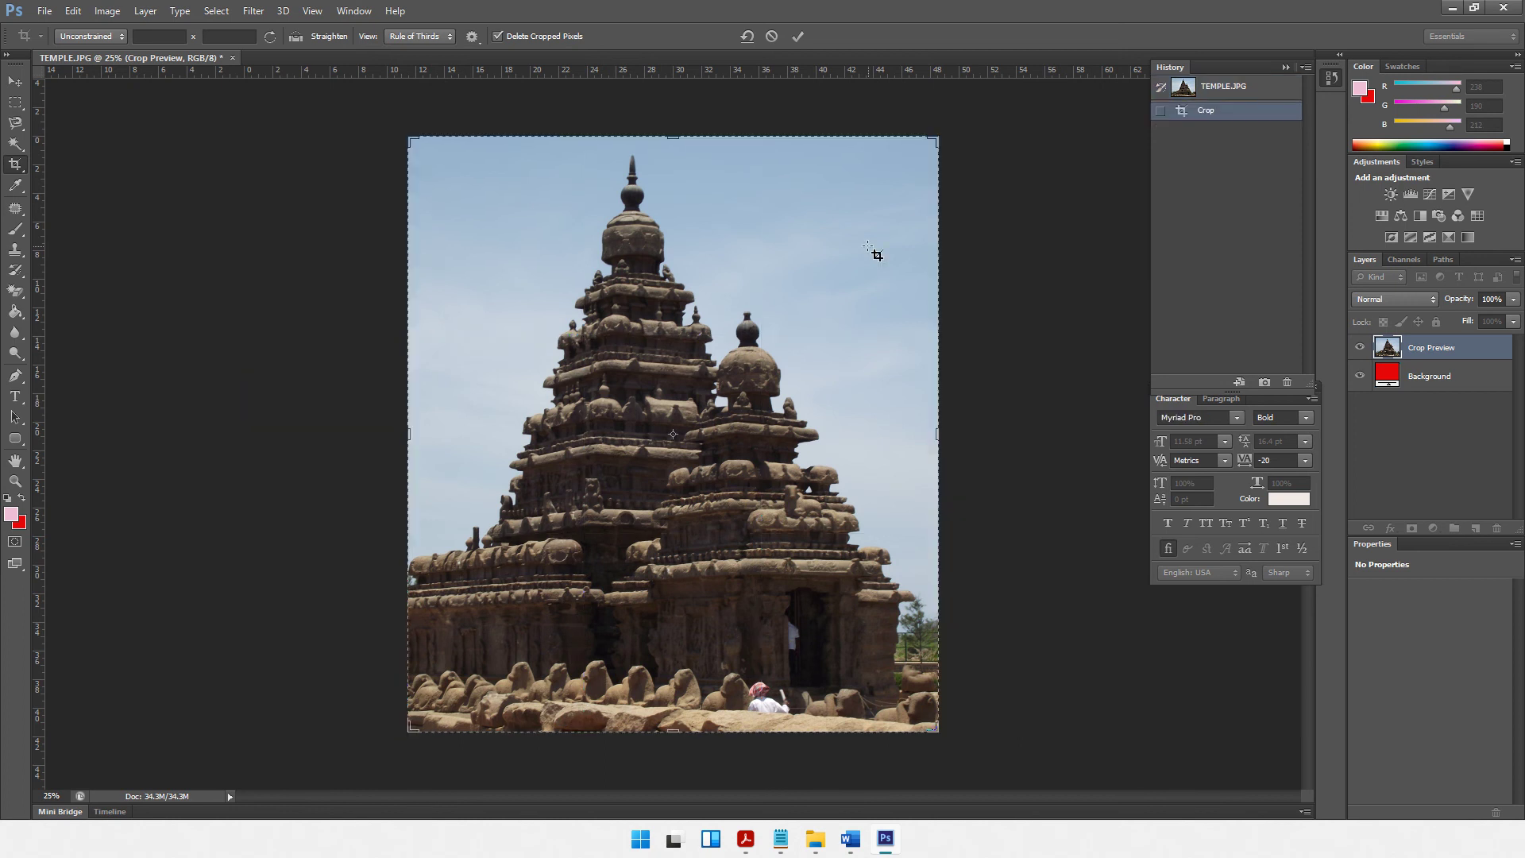
pyautogui.click(745, 838)
pyautogui.scroll(-3, 436, 429)
# Read part (ii) on hiding the tourist in the doorway, then minimise Acrobat for Photoshop.
pyautogui.moveTo(423, 484); pyautogui.dragTo(602, 485)
pyautogui.moveTo(727, 484); pyautogui.dragTo(868, 483)
pyautogui.moveTo(390, 520); pyautogui.dragTo(579, 520)
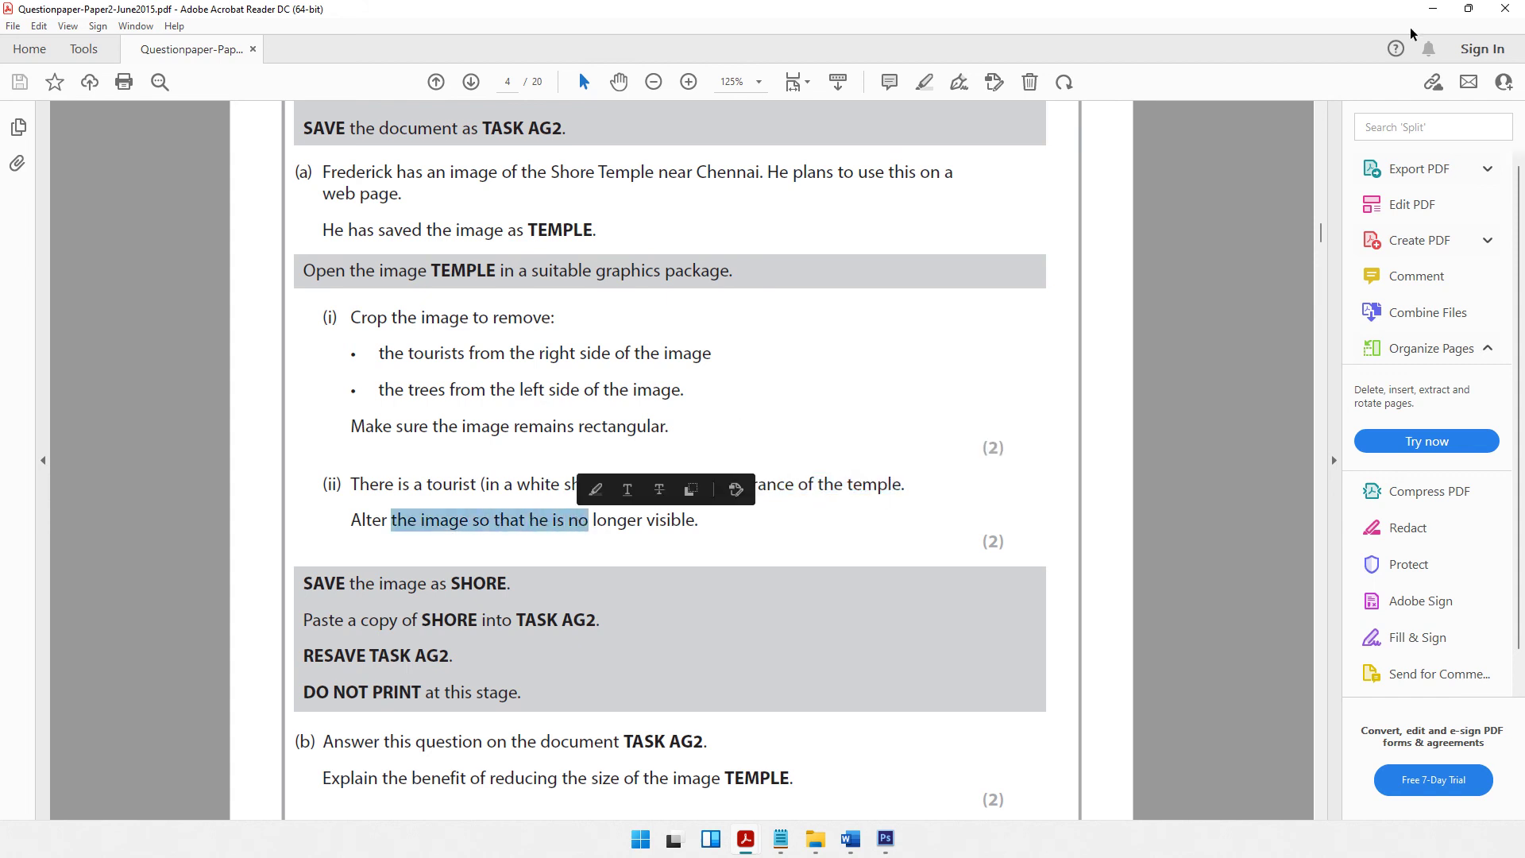
pyautogui.click(1432, 9)
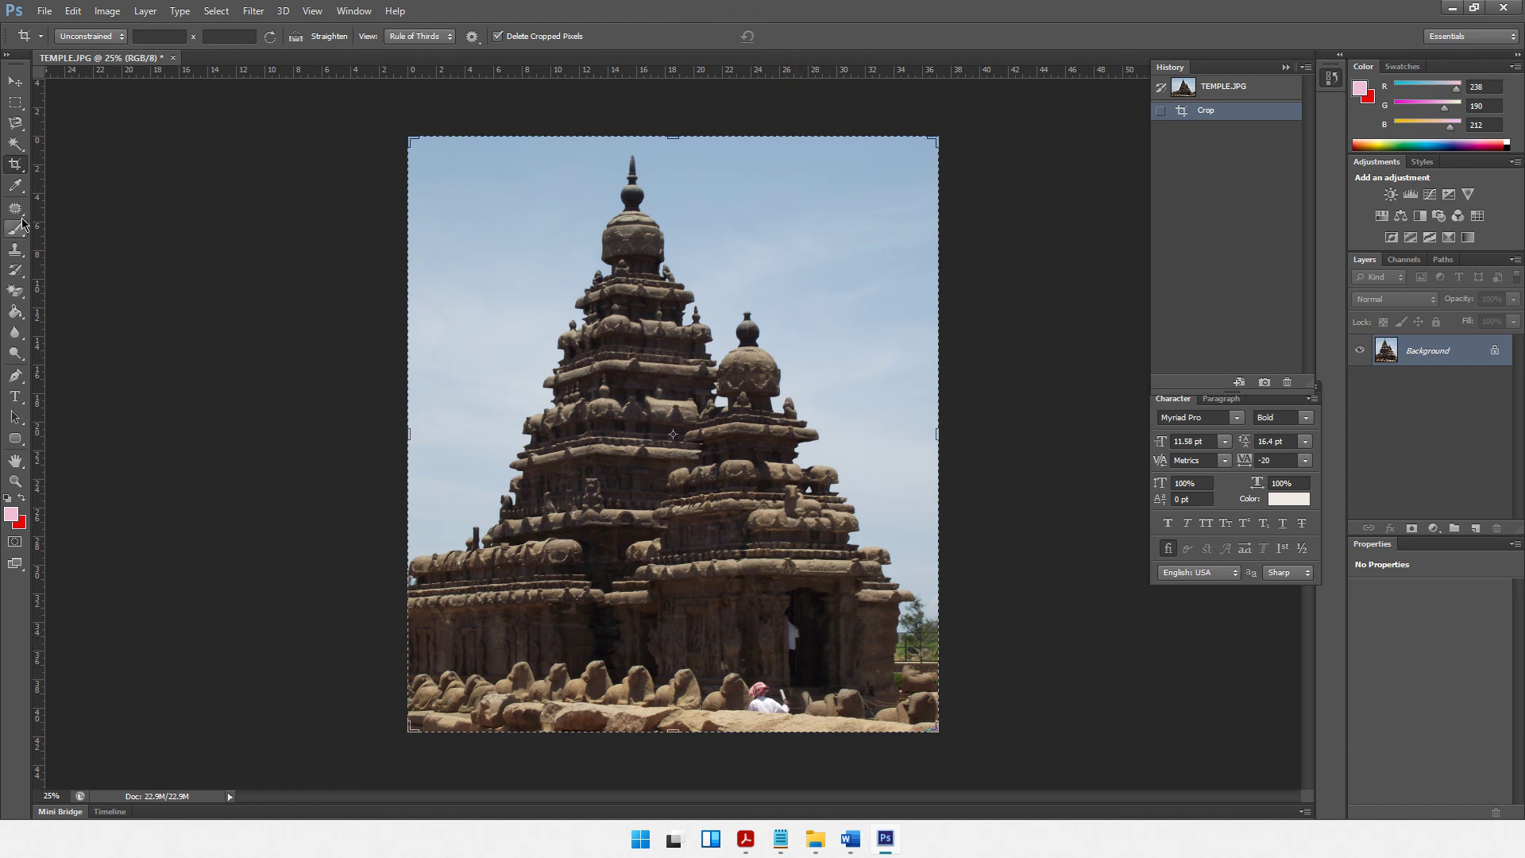
# Sample the doorway's near-black (R12, G10, B13) as foreground colour, then pick the Brush tool.
pyautogui.click(17, 187)
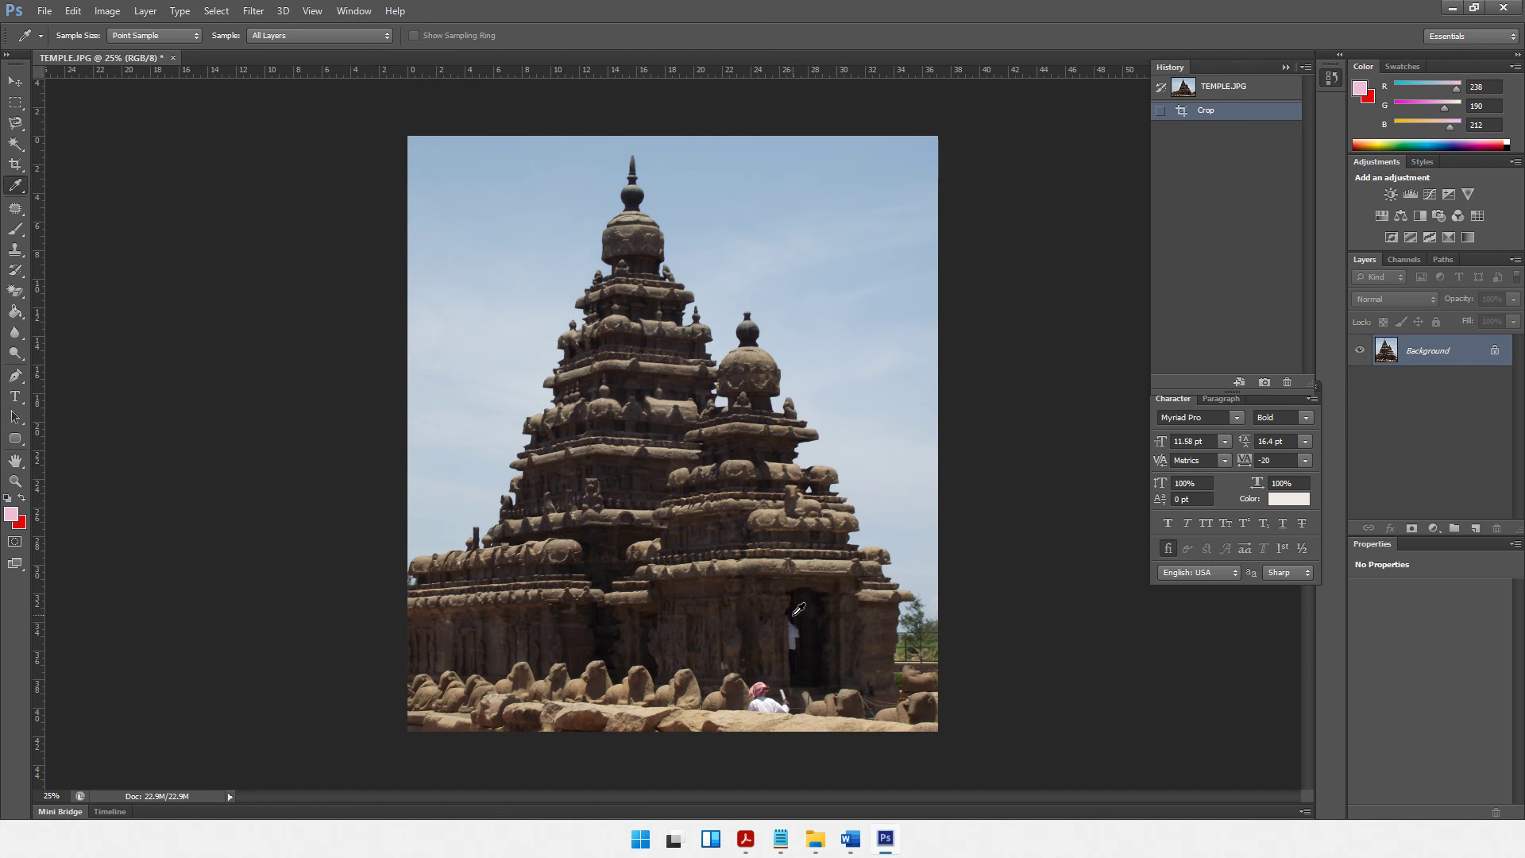
pyautogui.click(799, 609)
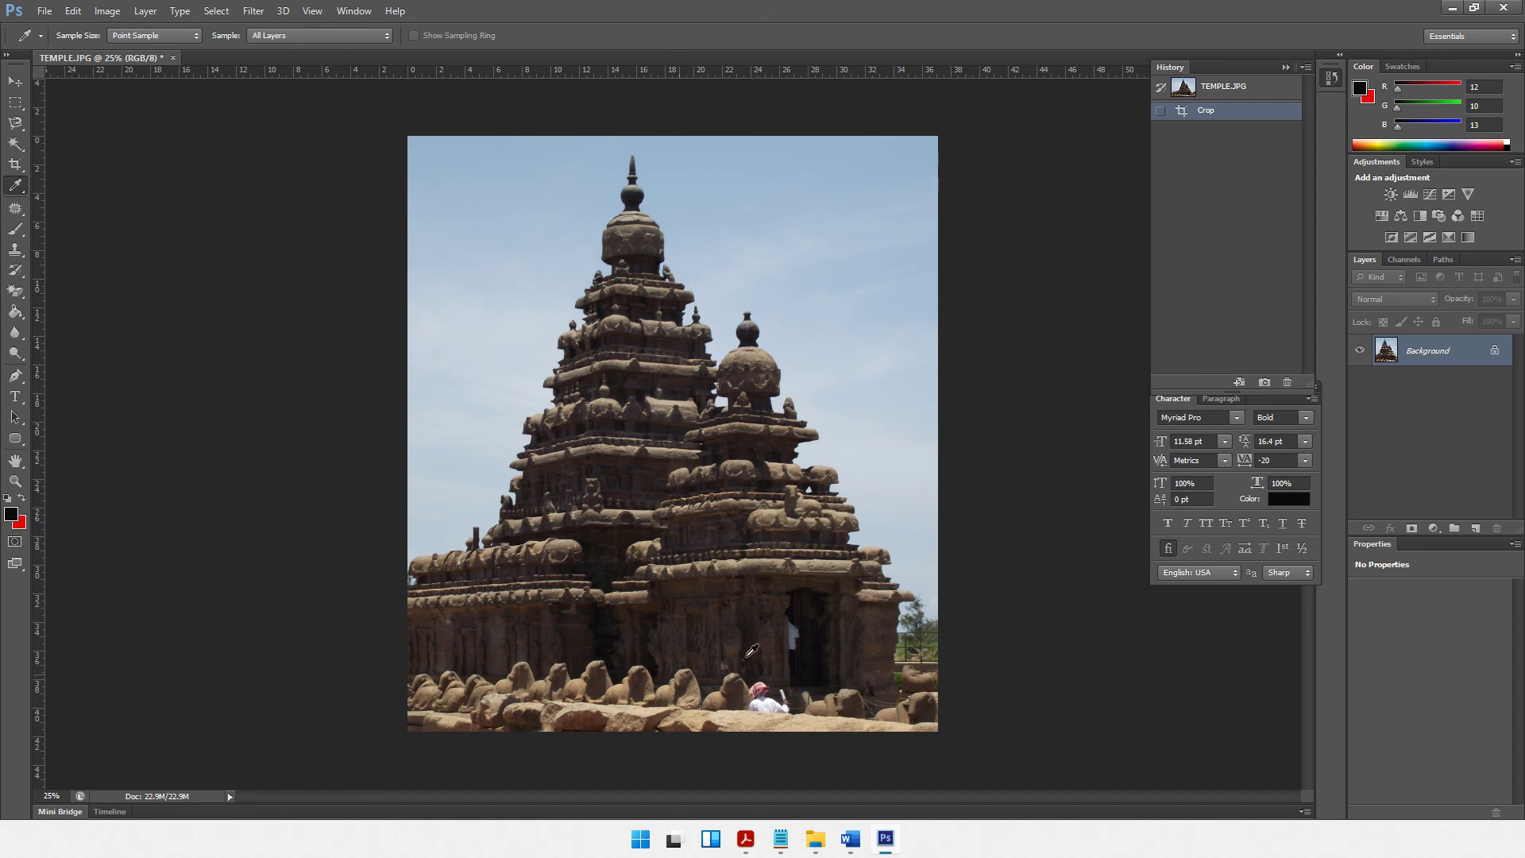
pyautogui.click(19, 236)
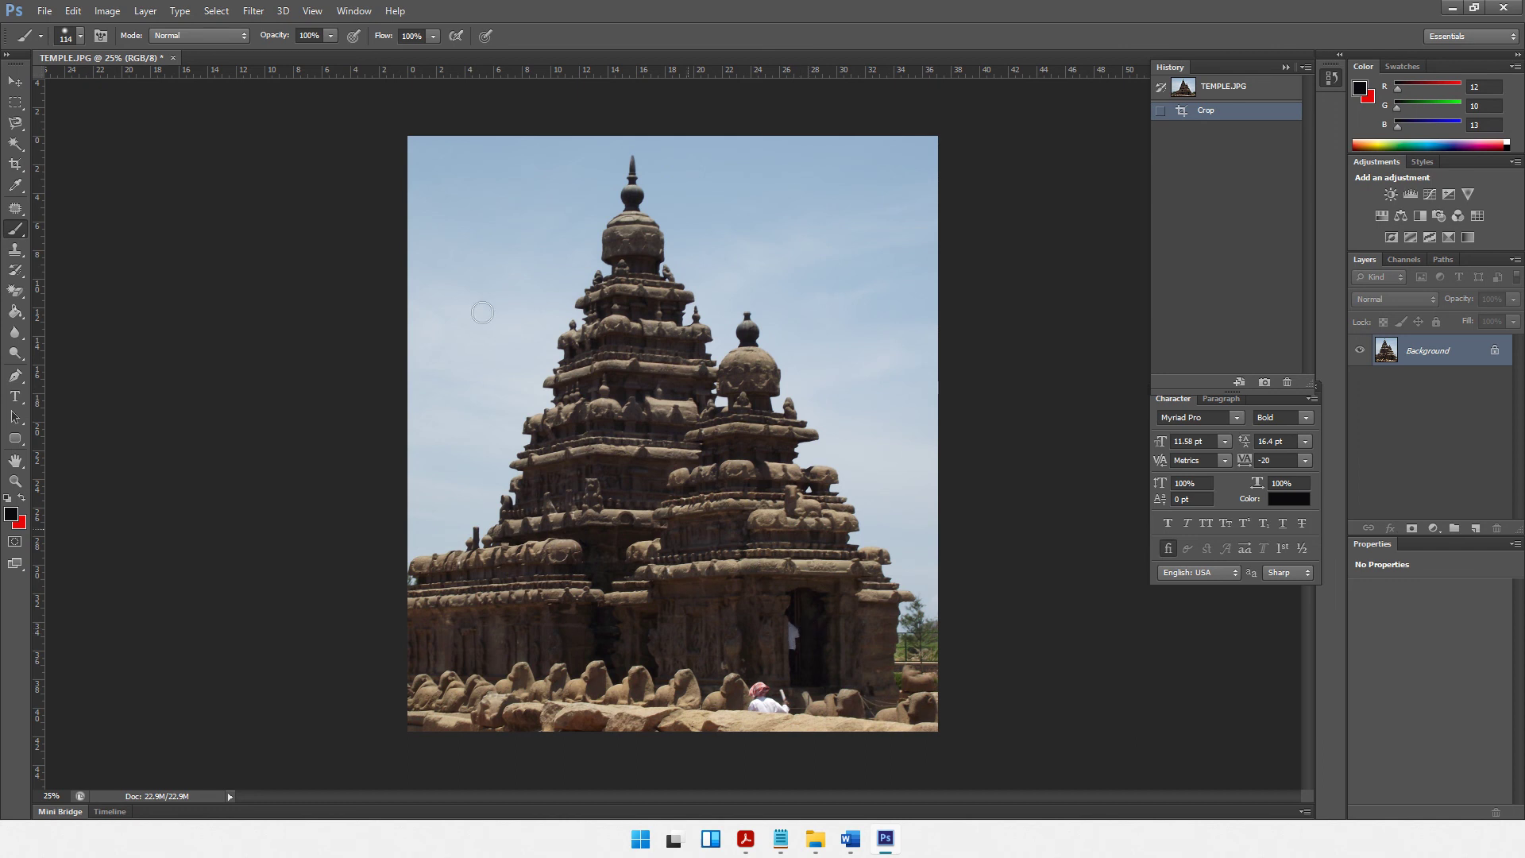
# Shrink the brush to 56 px and try a stroke on the tourist, then undo it.
pyautogui.click(81, 35)
pyautogui.moveTo(109, 87); pyautogui.dragTo(85, 94)
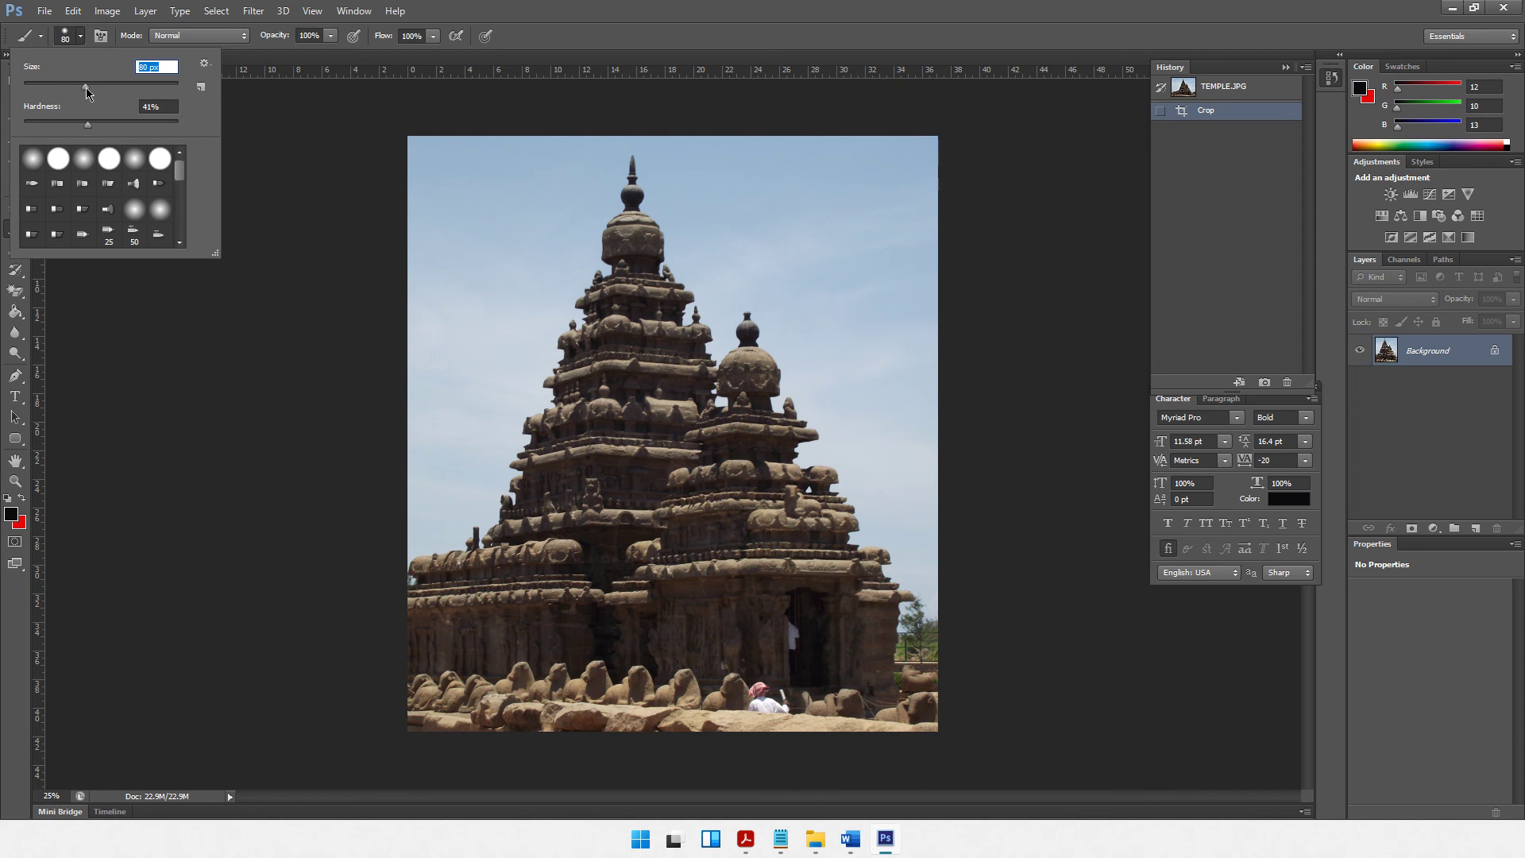
pyautogui.moveTo(88, 93); pyautogui.dragTo(66, 93)
pyautogui.press('Return')
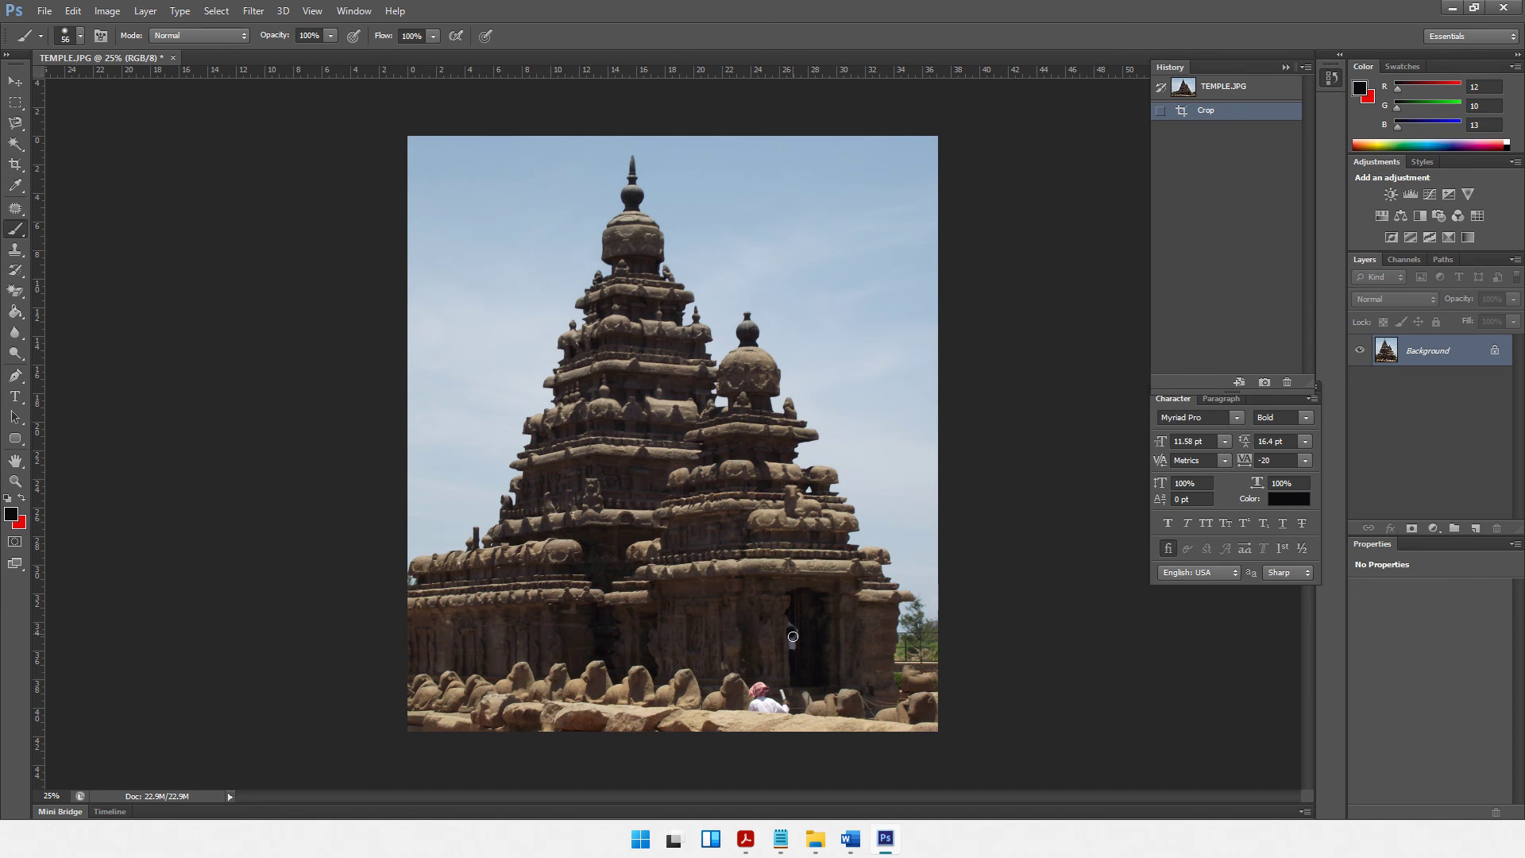
pyautogui.click(795, 648)
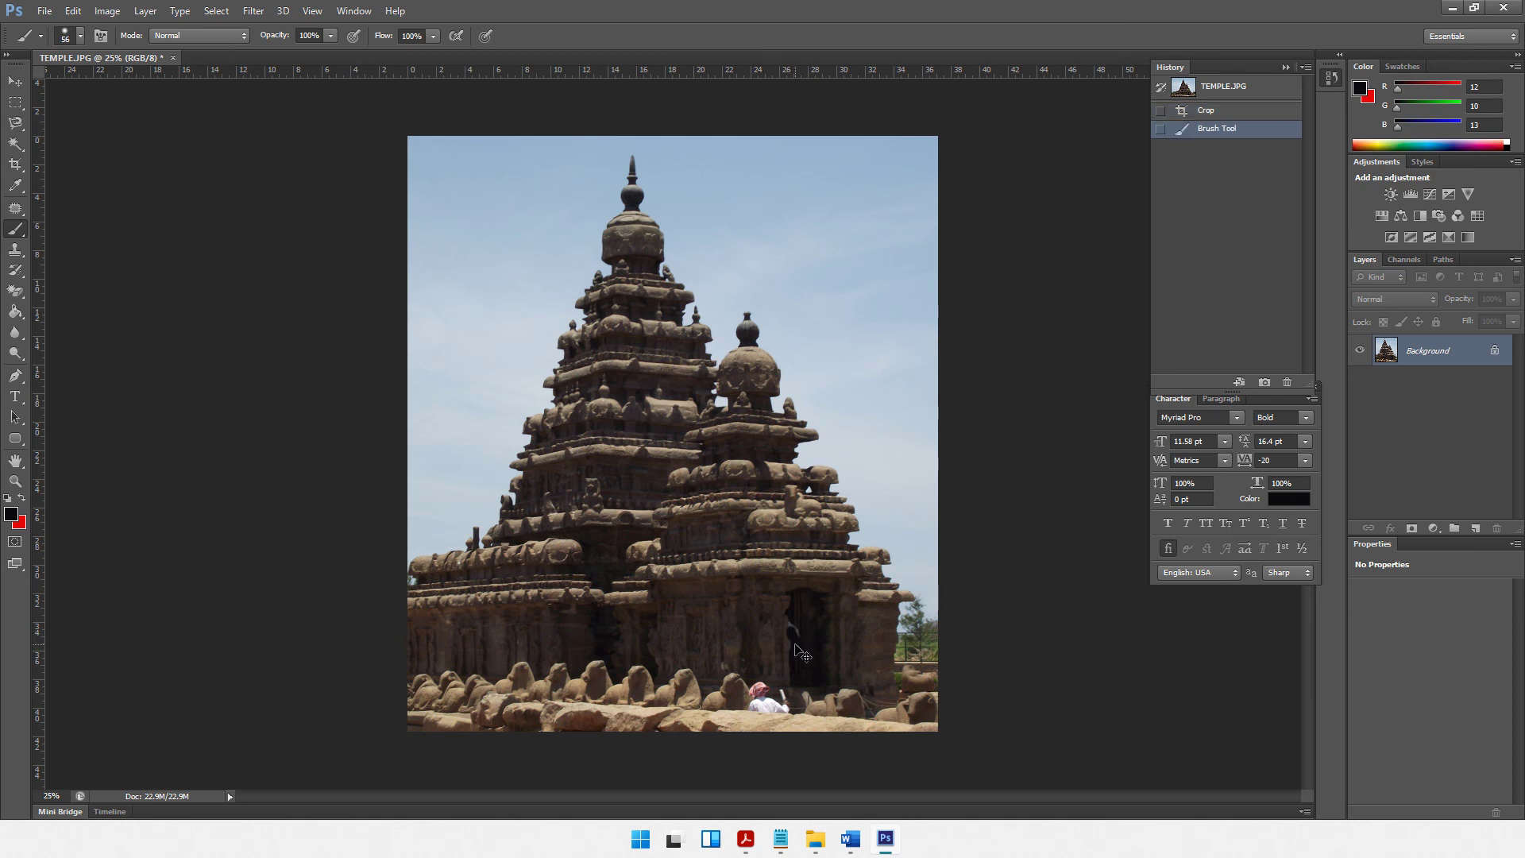
pyautogui.hotkey('ctrl', 'z')
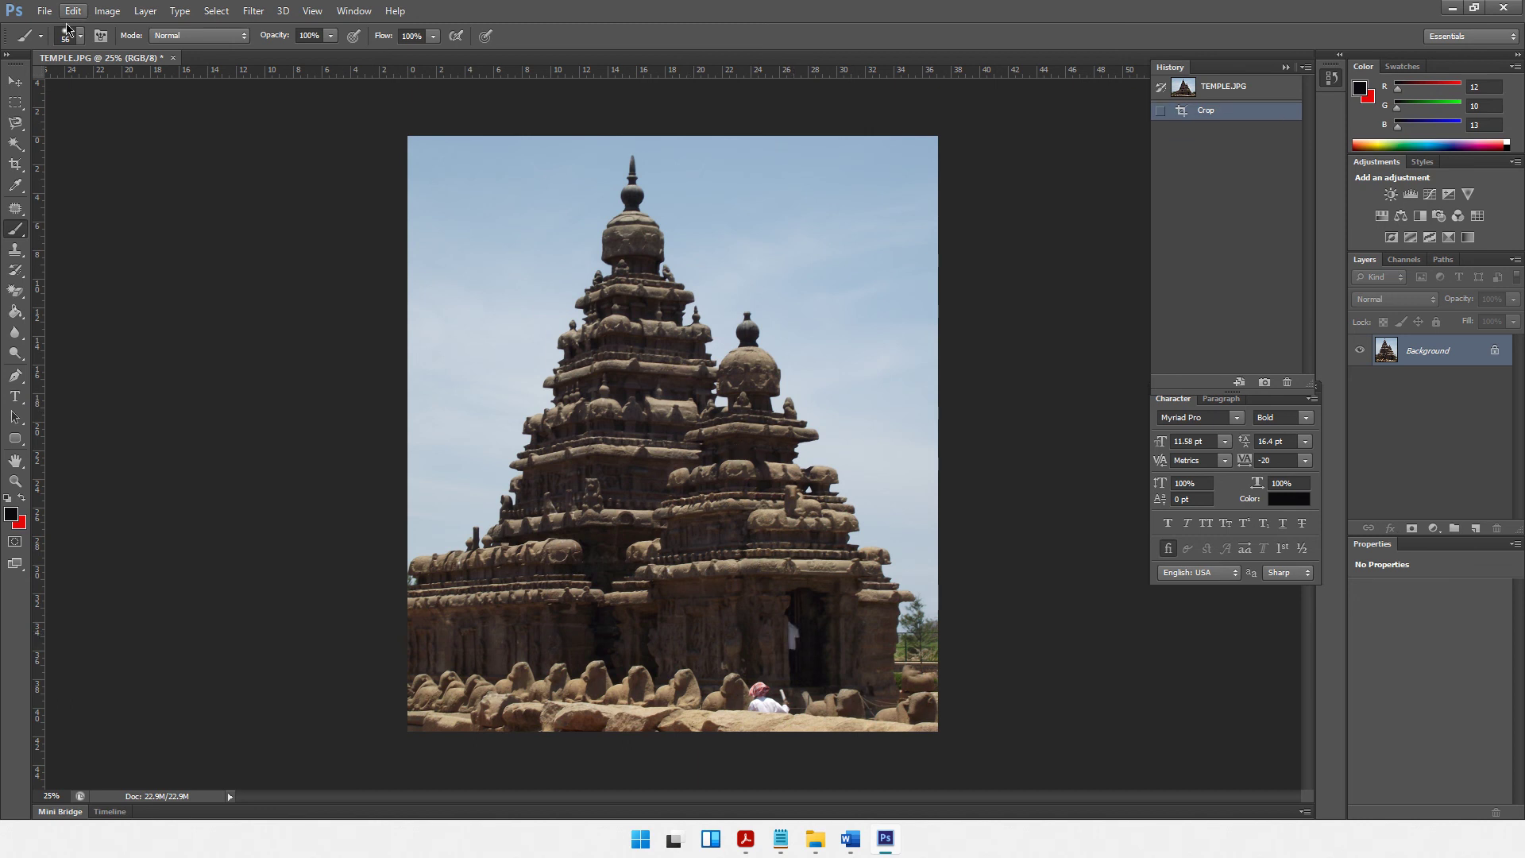
# Reduce the brush to 30 px and paint two dark strokes over the doorway tourist.
pyautogui.click(81, 36)
pyautogui.moveTo(67, 86); pyautogui.dragTo(48, 93)
pyautogui.click(797, 633)
pyautogui.moveTo(790, 648); pyautogui.dragTo(939, 646)
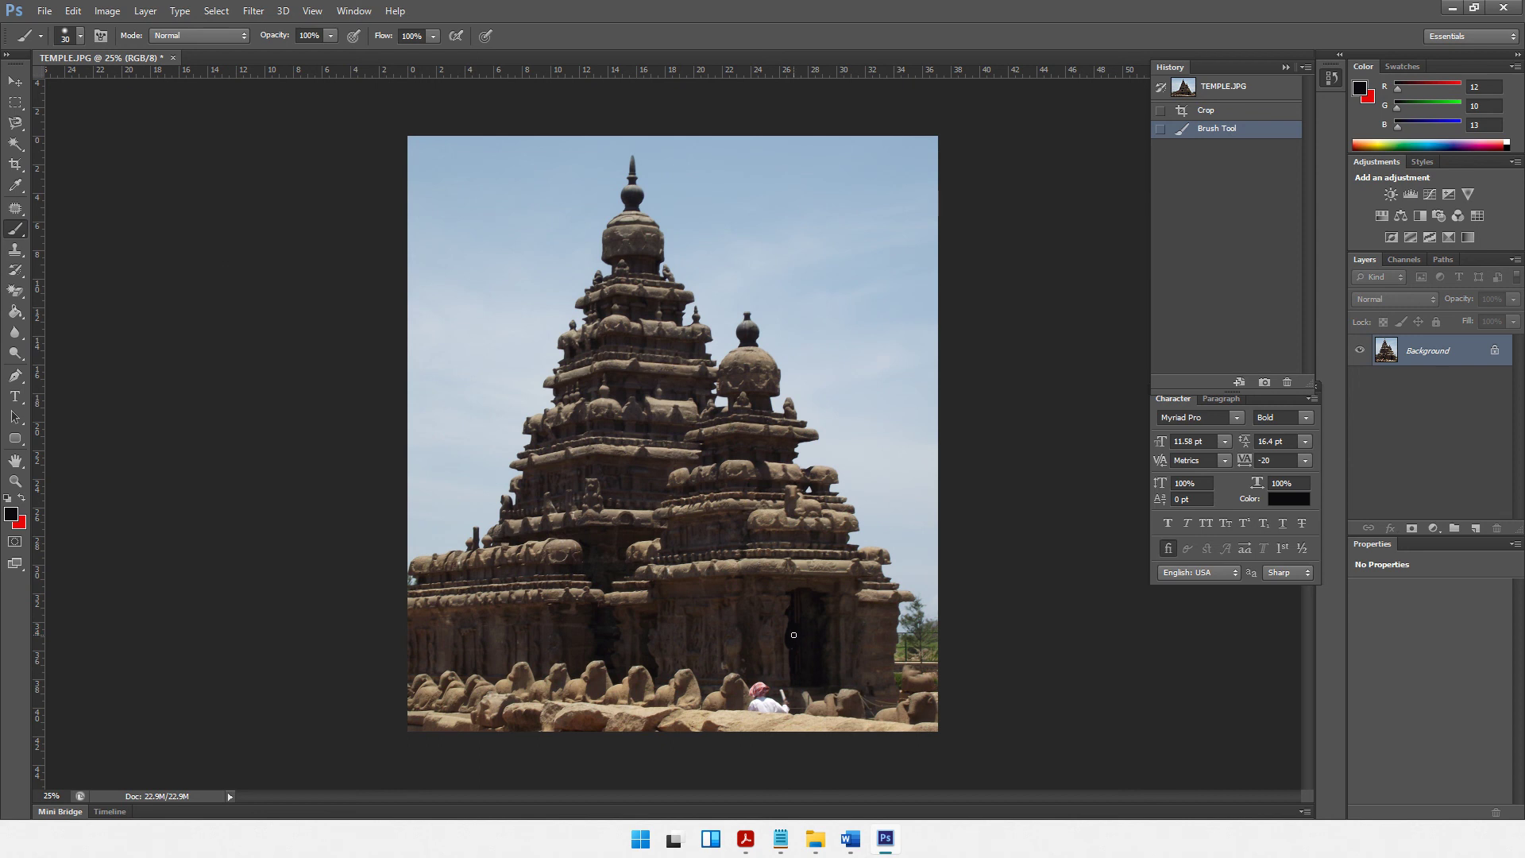
pyautogui.moveTo(794, 648); pyautogui.dragTo(869, 716)
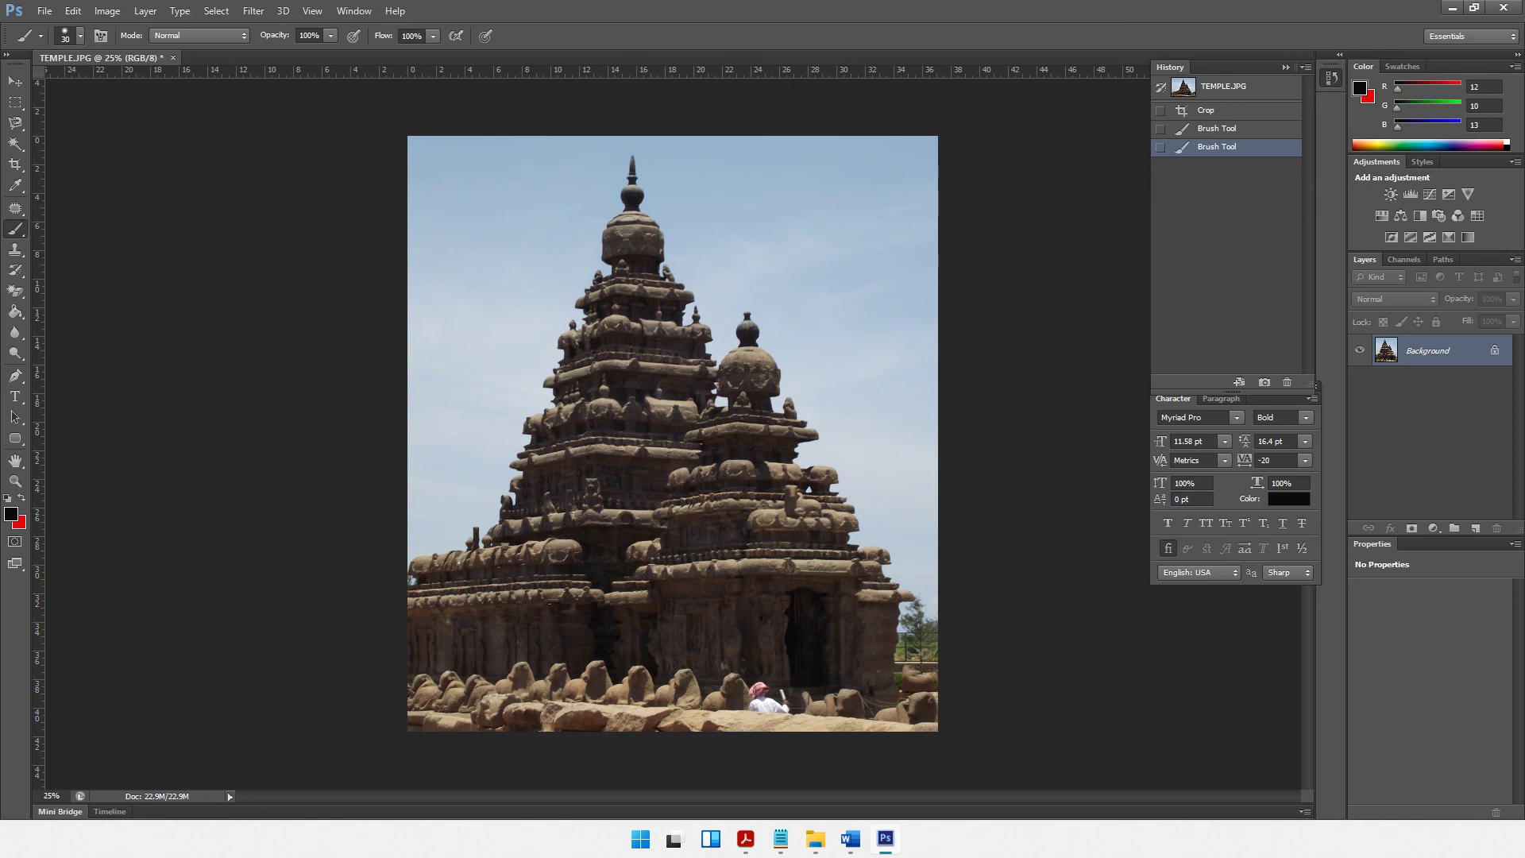
# Check the question paper's instruction to save the image as SHORE.
pyautogui.click(747, 840)
pyautogui.moveTo(351, 588); pyautogui.dragTo(507, 588)
pyautogui.click(888, 841)
# Save the edited photo as SHORE.jpg in the 2015 folder at JPEG quality 12.
pyautogui.click(45, 11)
pyautogui.click(73, 210)
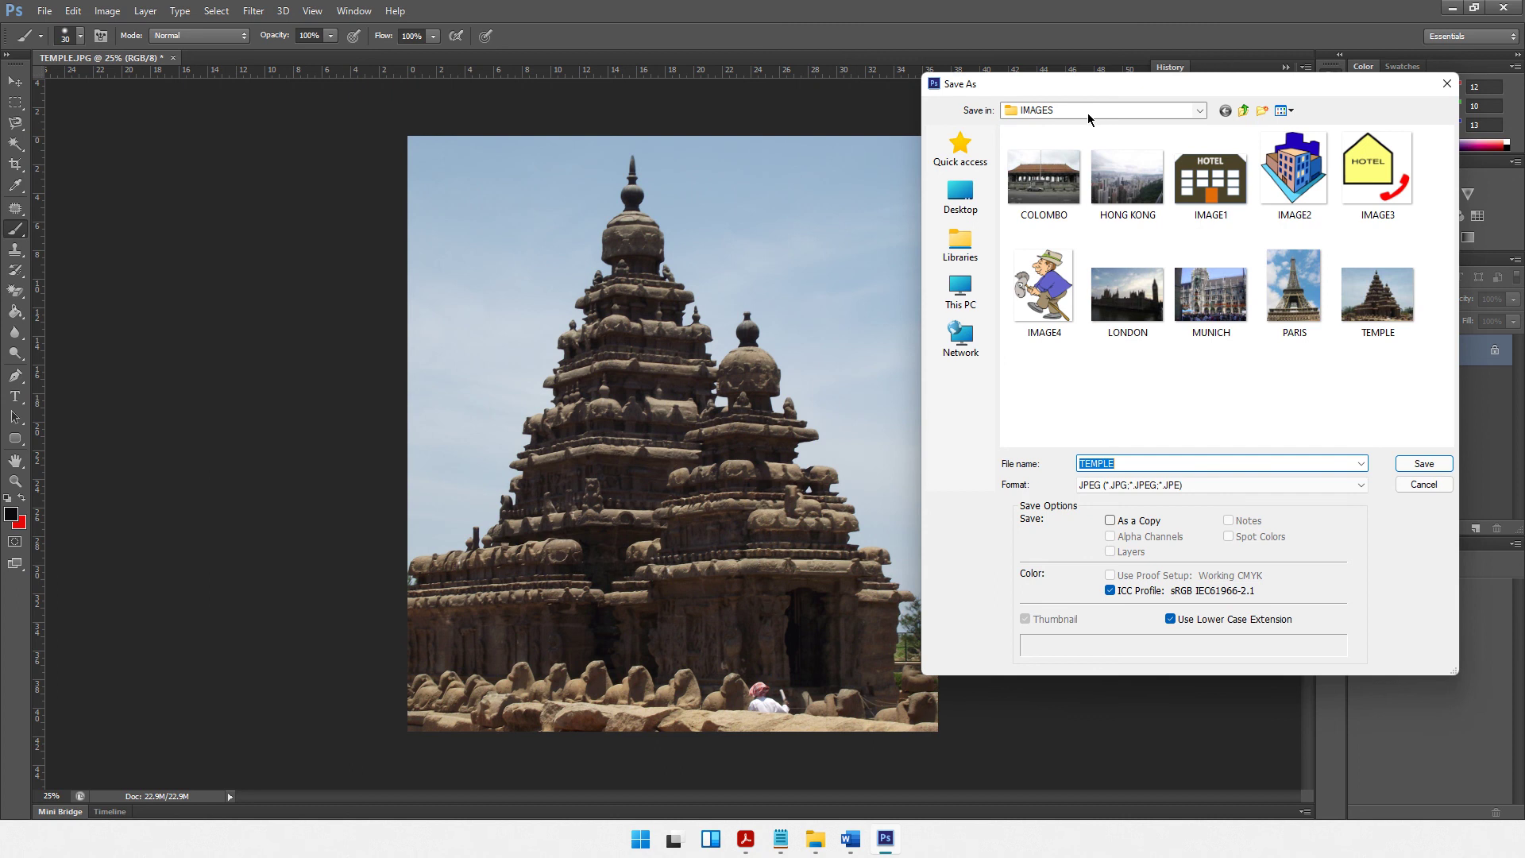
pyautogui.click(1244, 111)
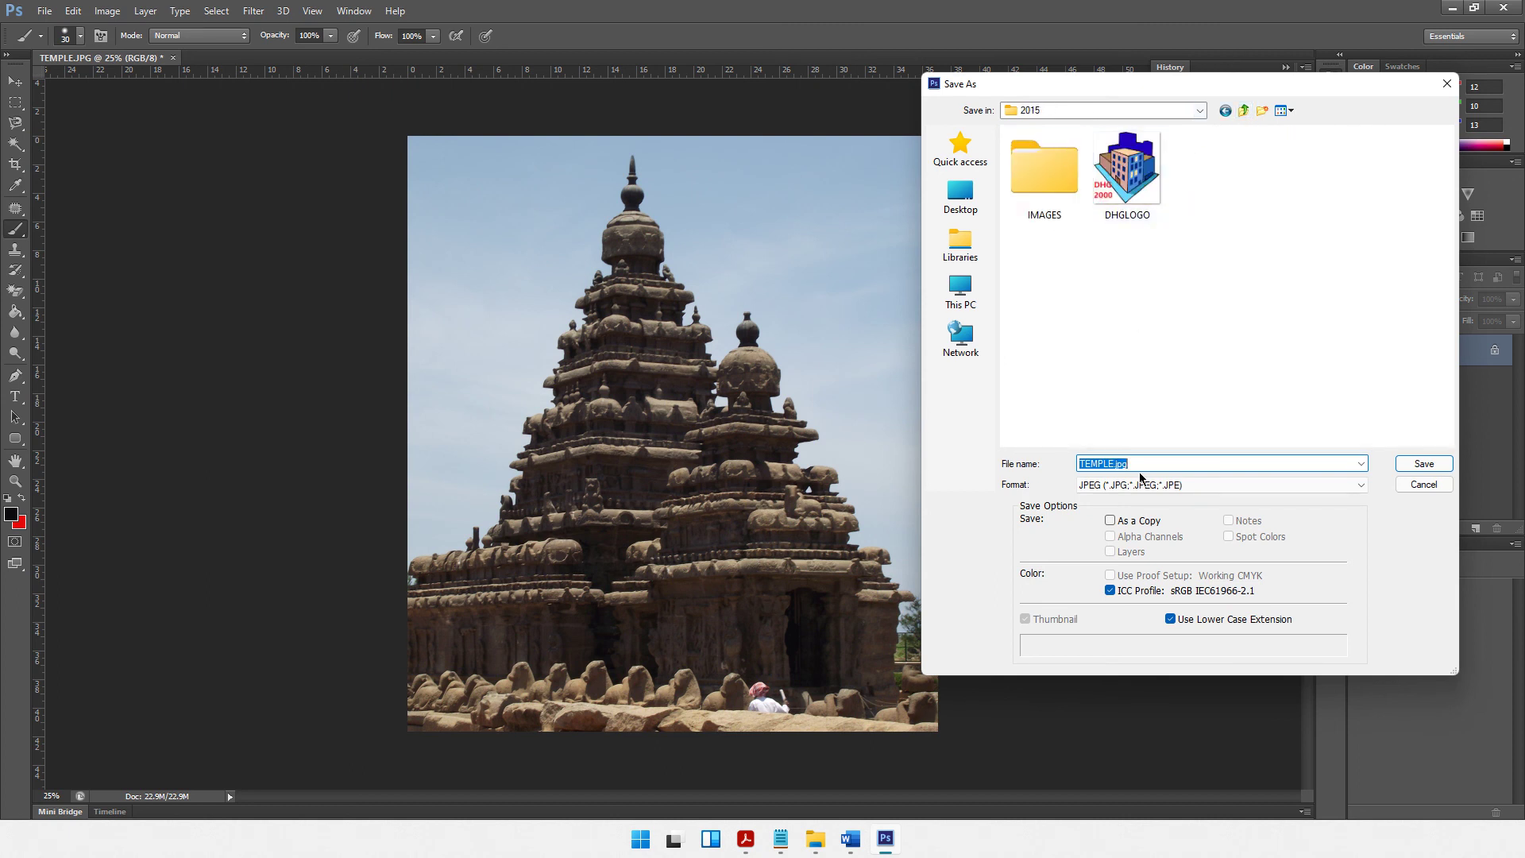
pyautogui.write('SHORE')
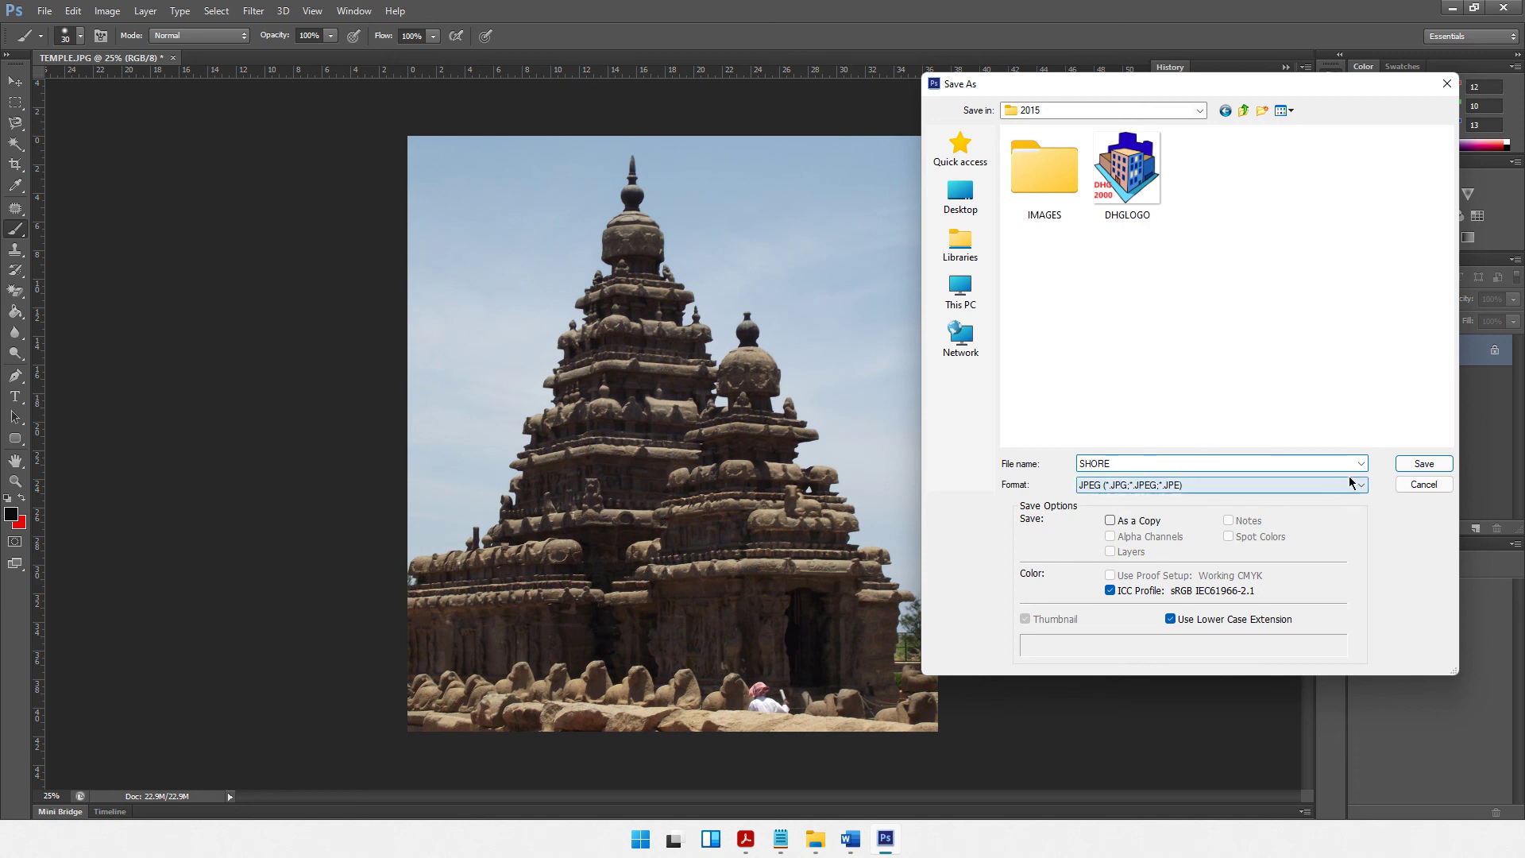
pyautogui.click(1418, 465)
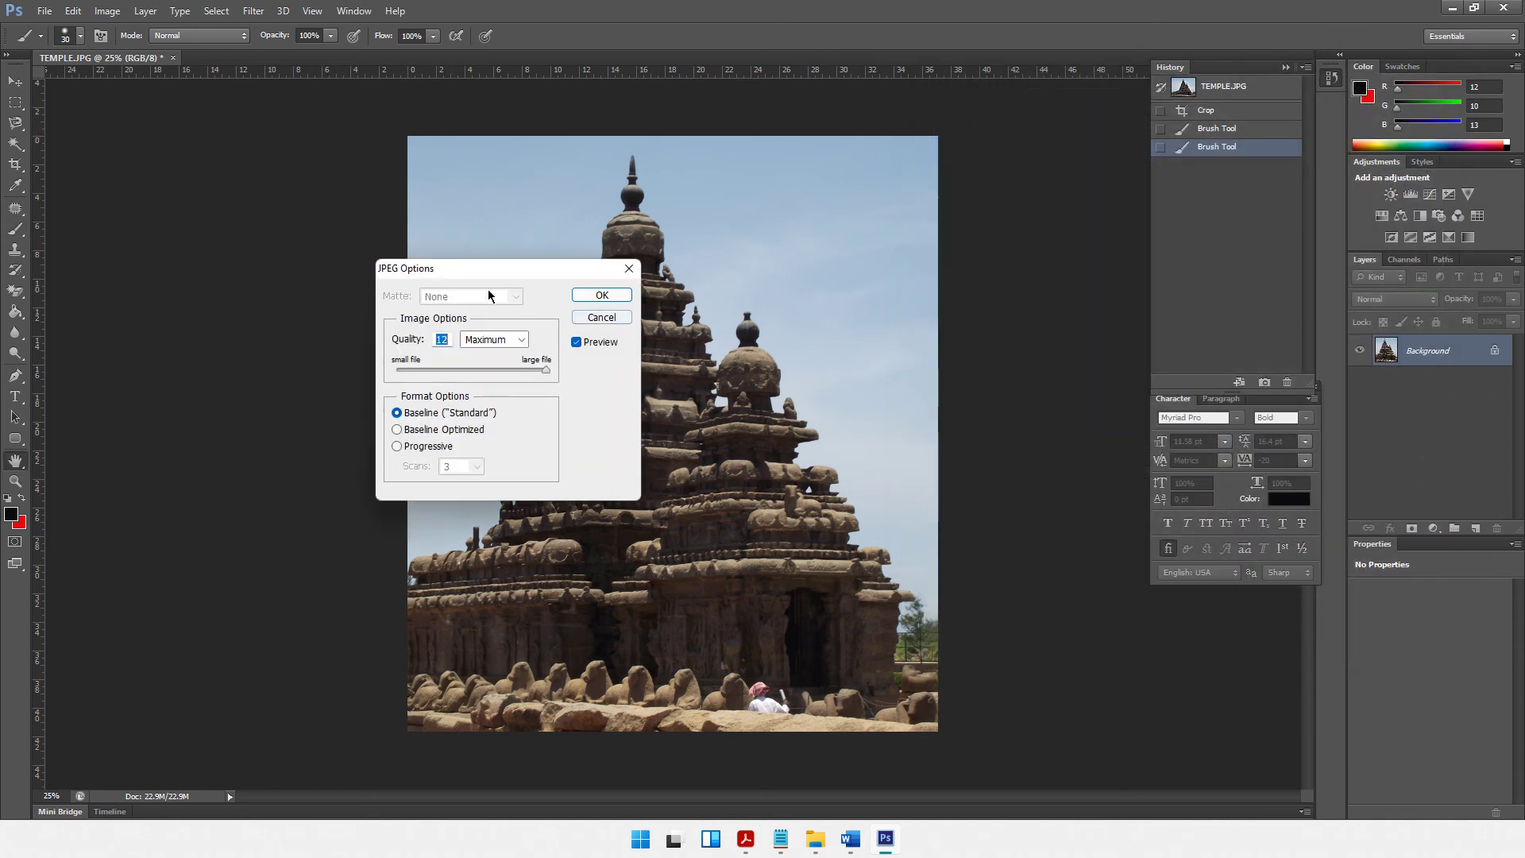
pyautogui.click(596, 297)
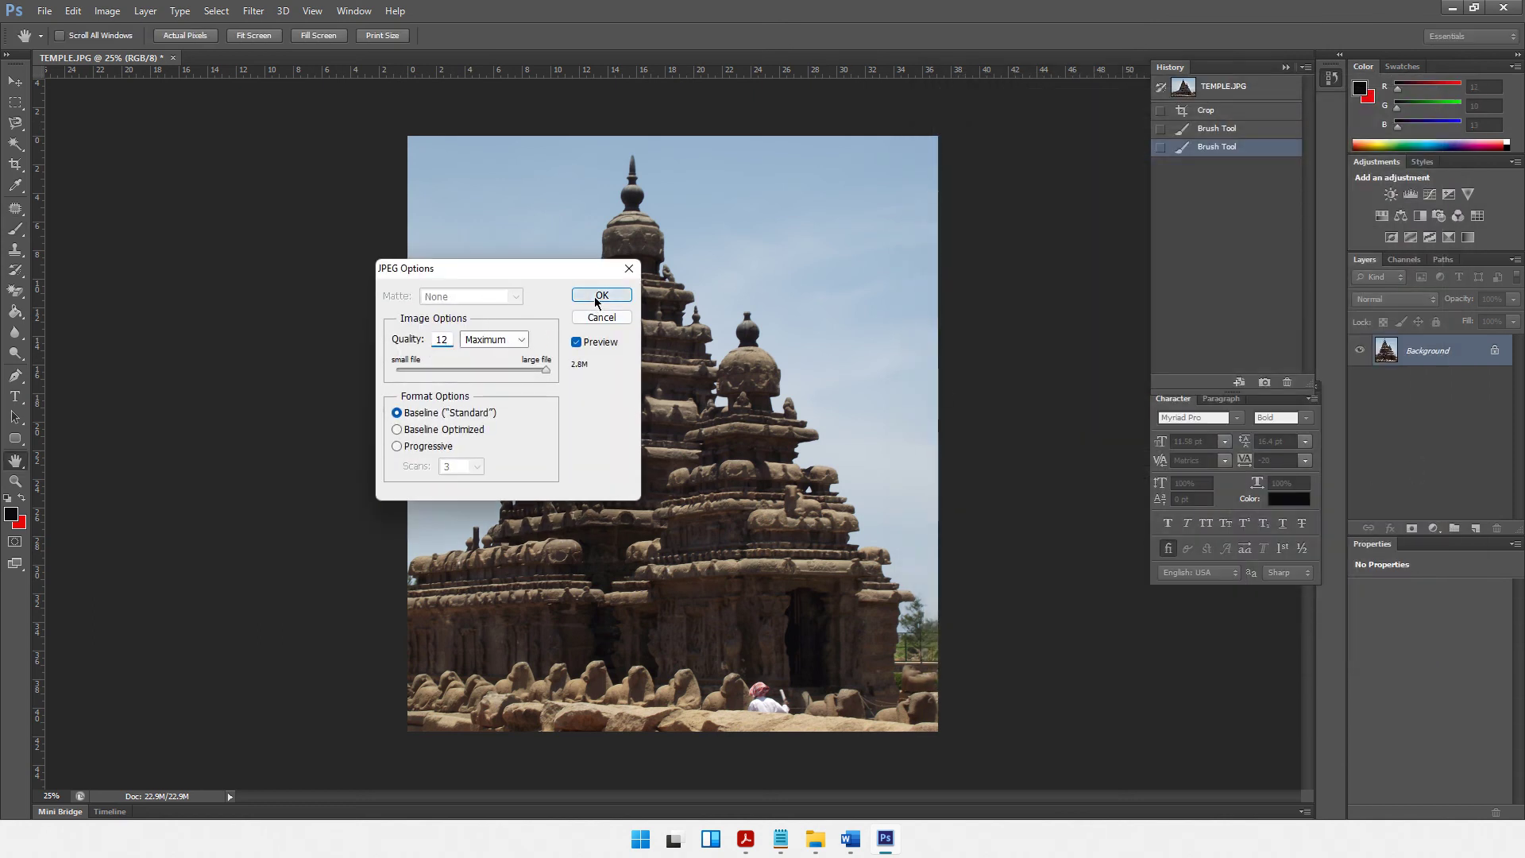
# Preview SHORE.jpg (2,963 KB) in the 2015 folder to check edits, then reopen the question paper.
pyautogui.click(814, 840)
pyautogui.click(959, 327)
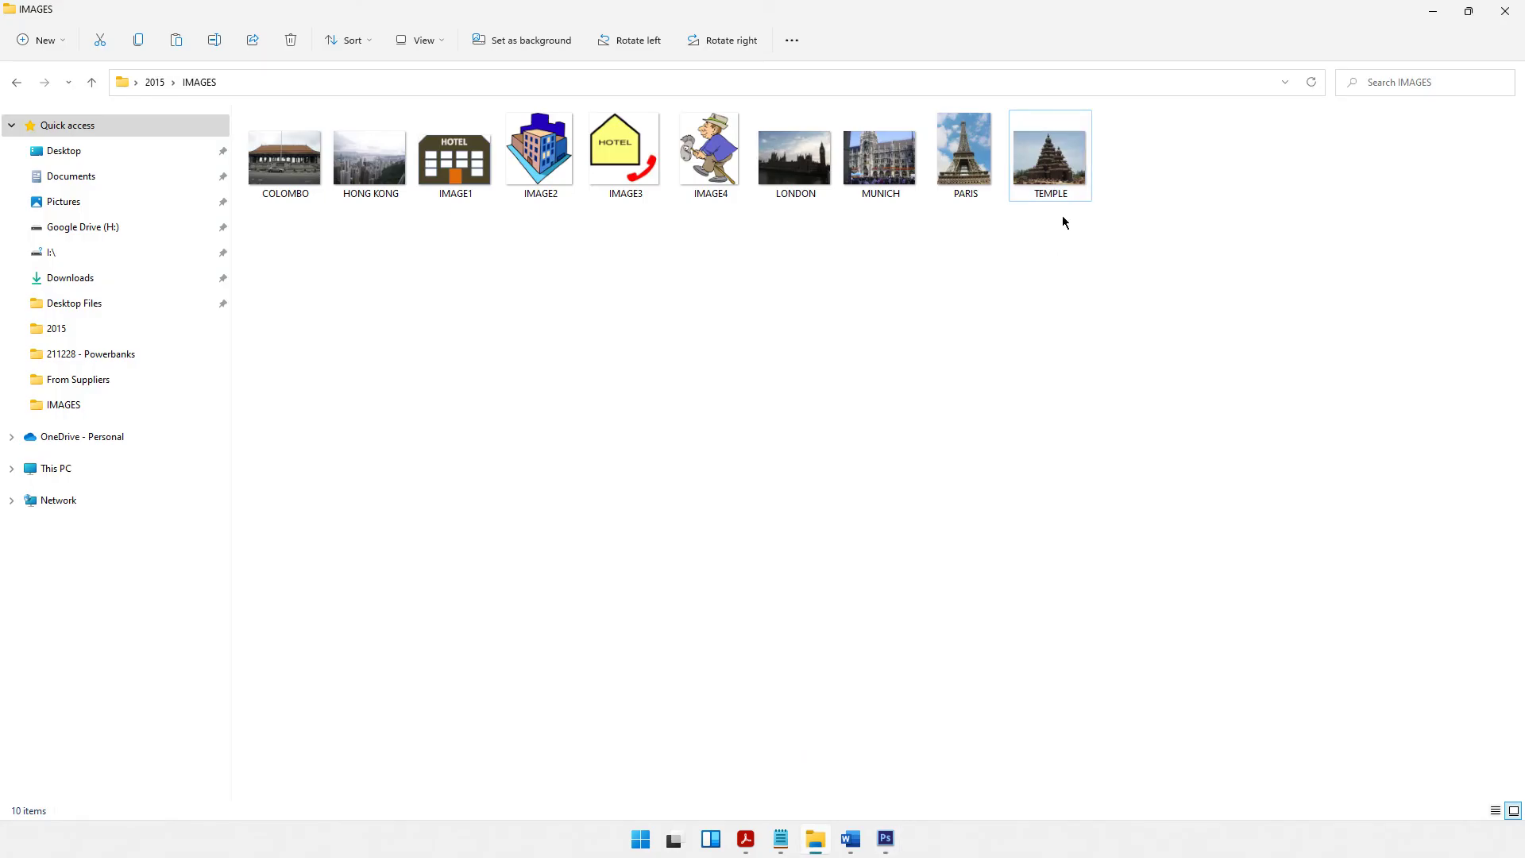
pyautogui.click(93, 83)
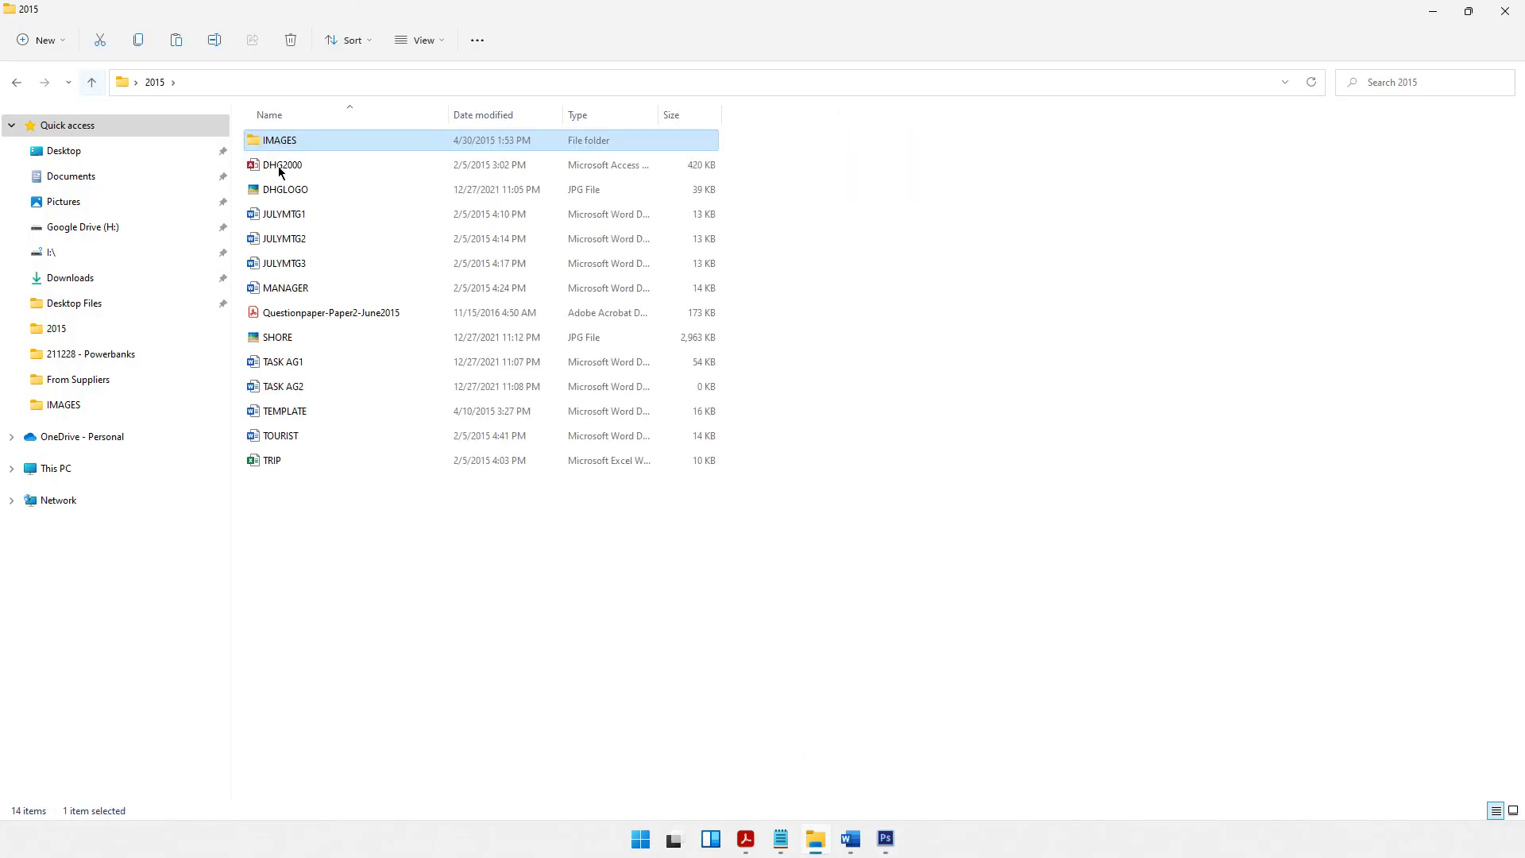
pyautogui.click(279, 340)
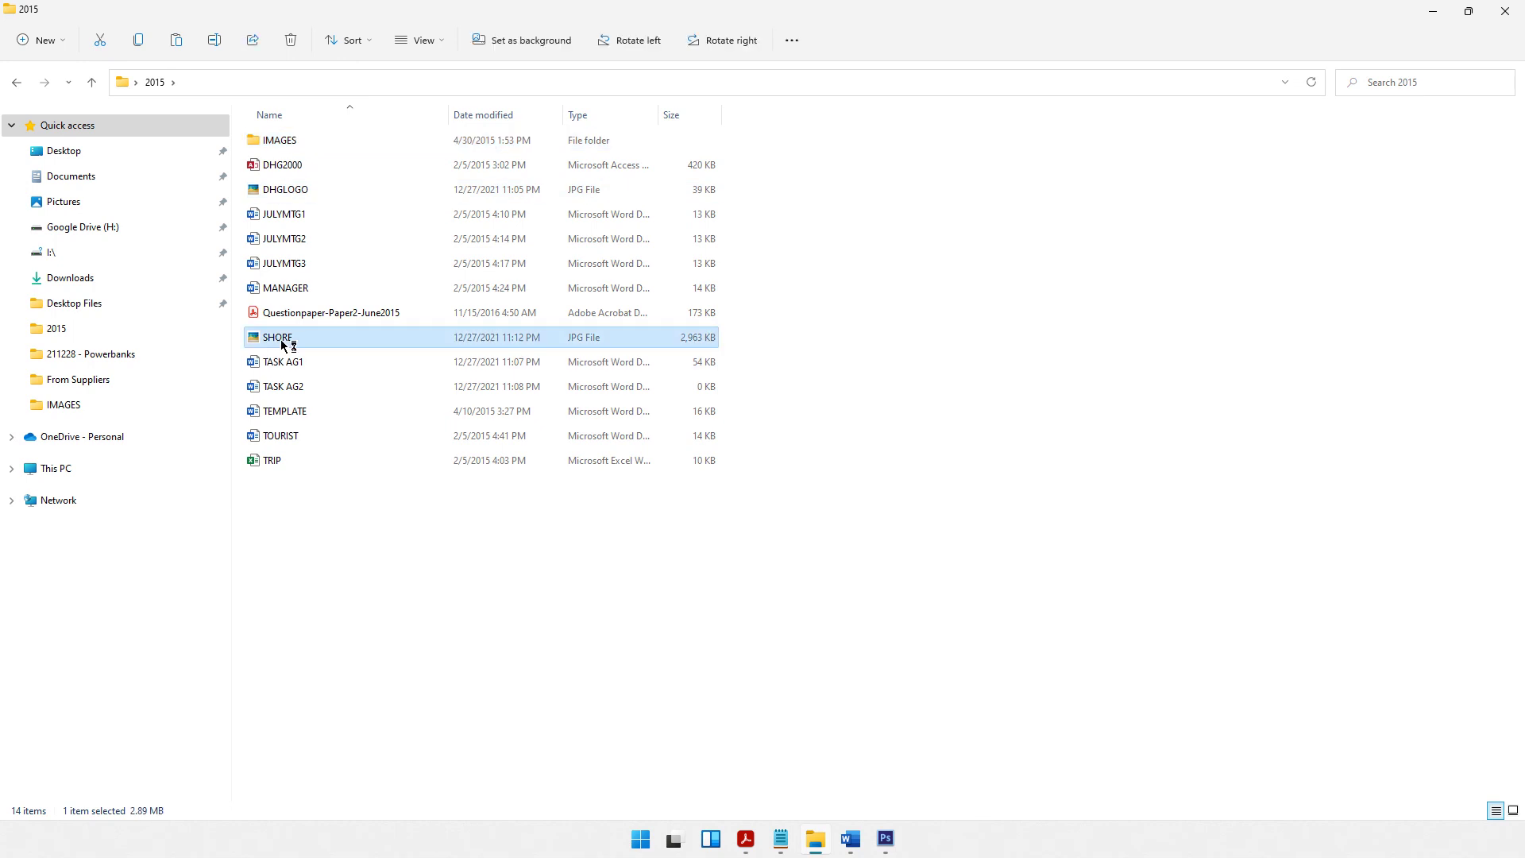
pyautogui.doubleClick(282, 341)
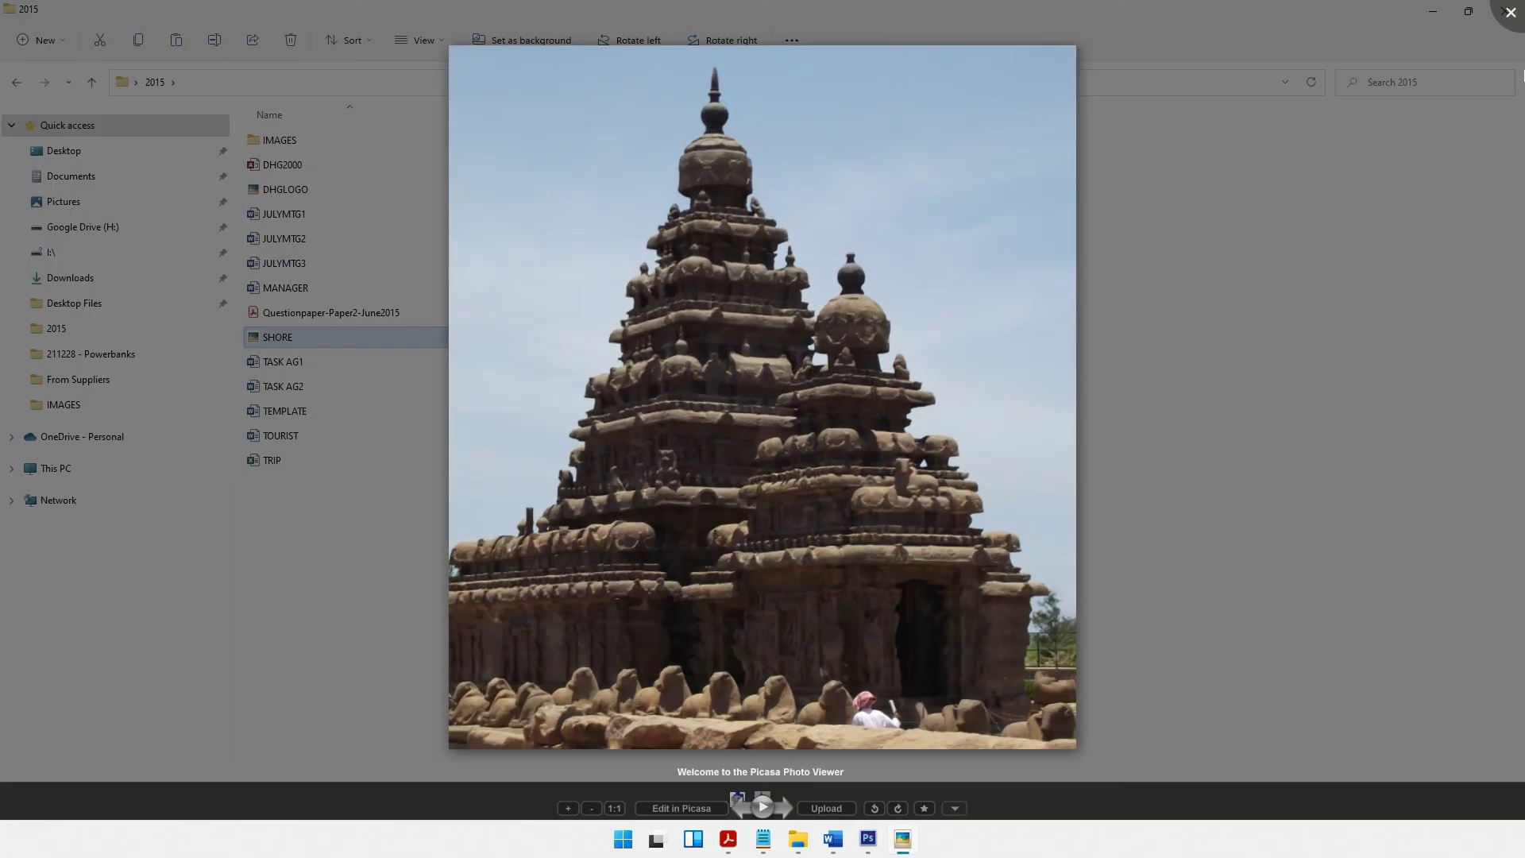
pyautogui.press('Escape')
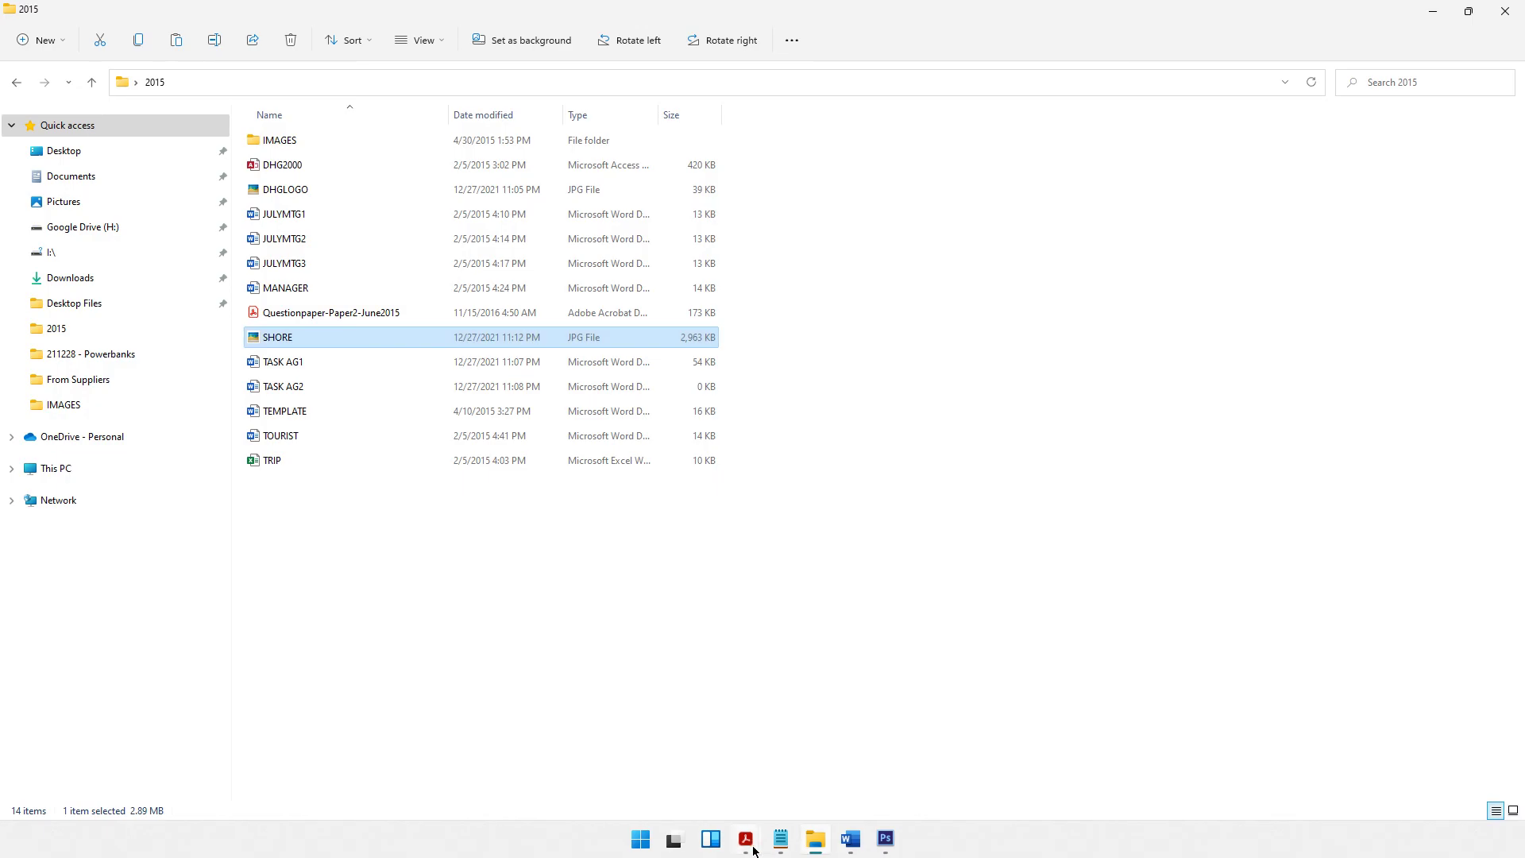
pyautogui.click(746, 839)
pyautogui.scroll(-3, 491, 470)
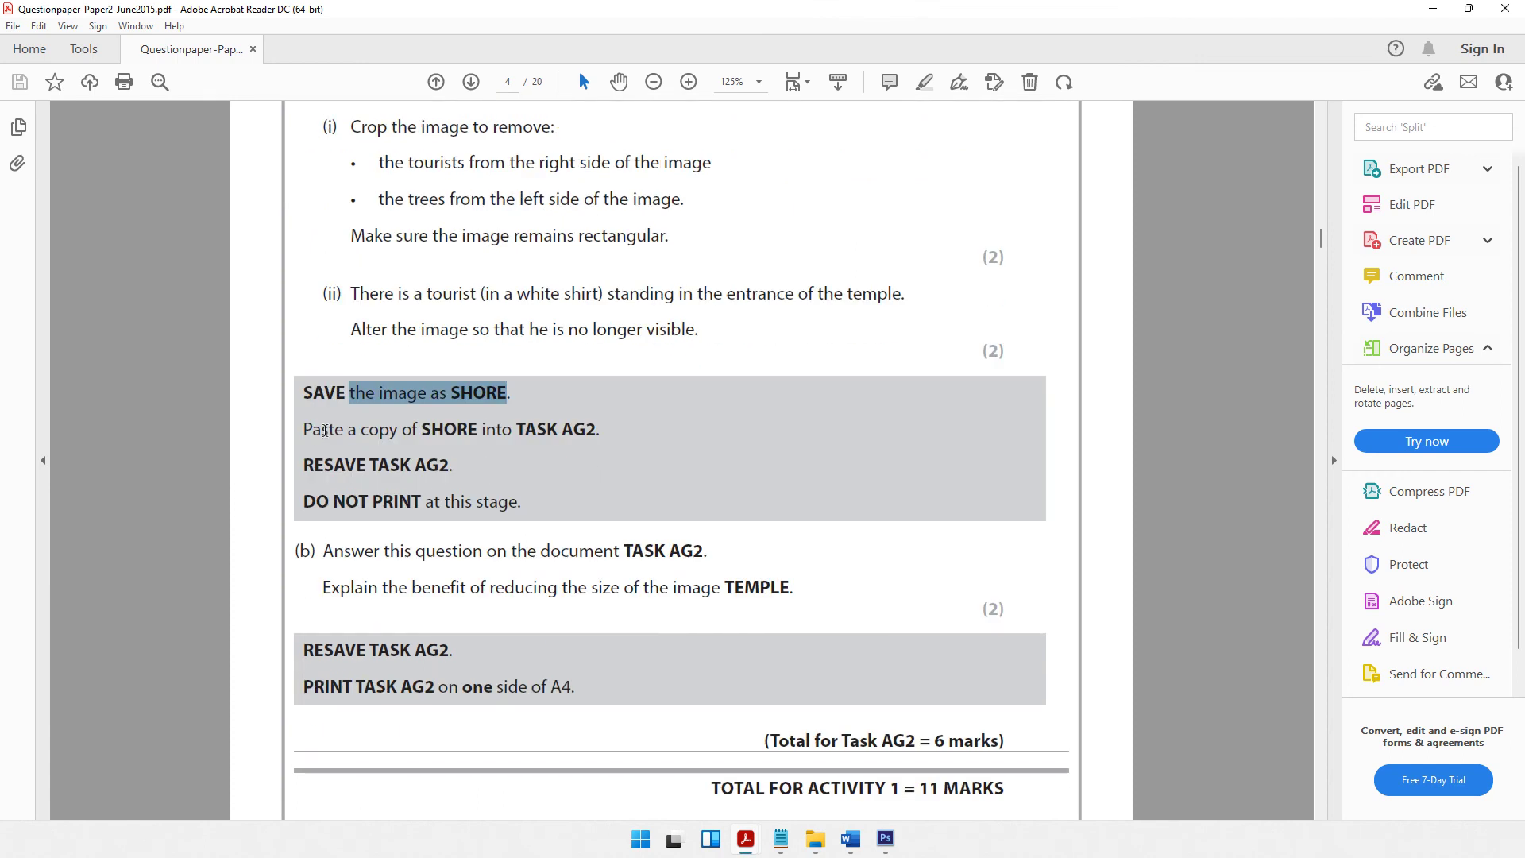
# Open the TASK AG2 document and paste the SHORE photo into it.
pyautogui.moveTo(304, 429); pyautogui.dragTo(593, 429)
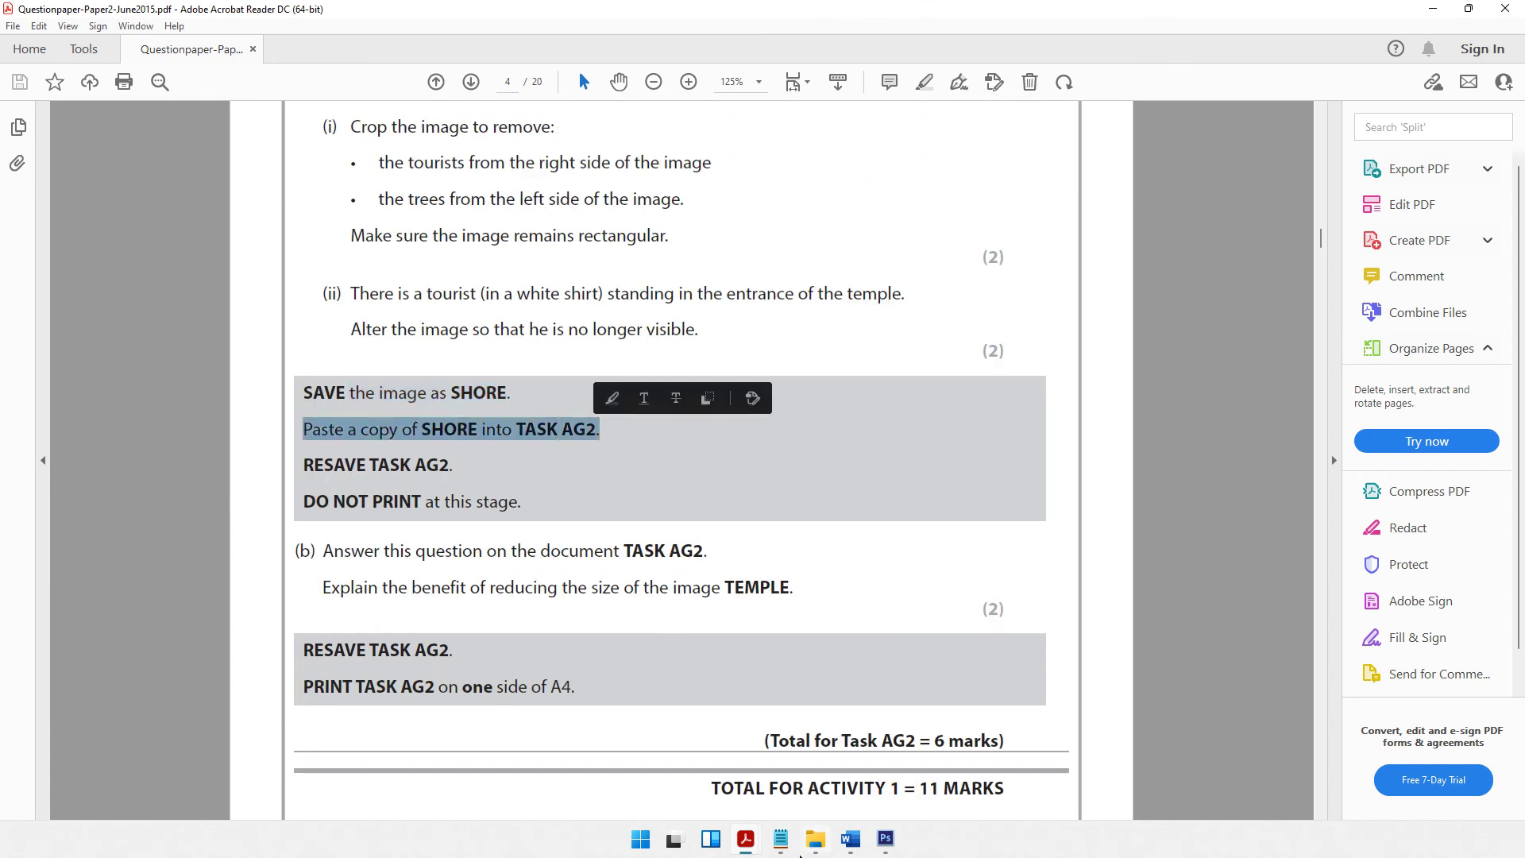
pyautogui.click(816, 839)
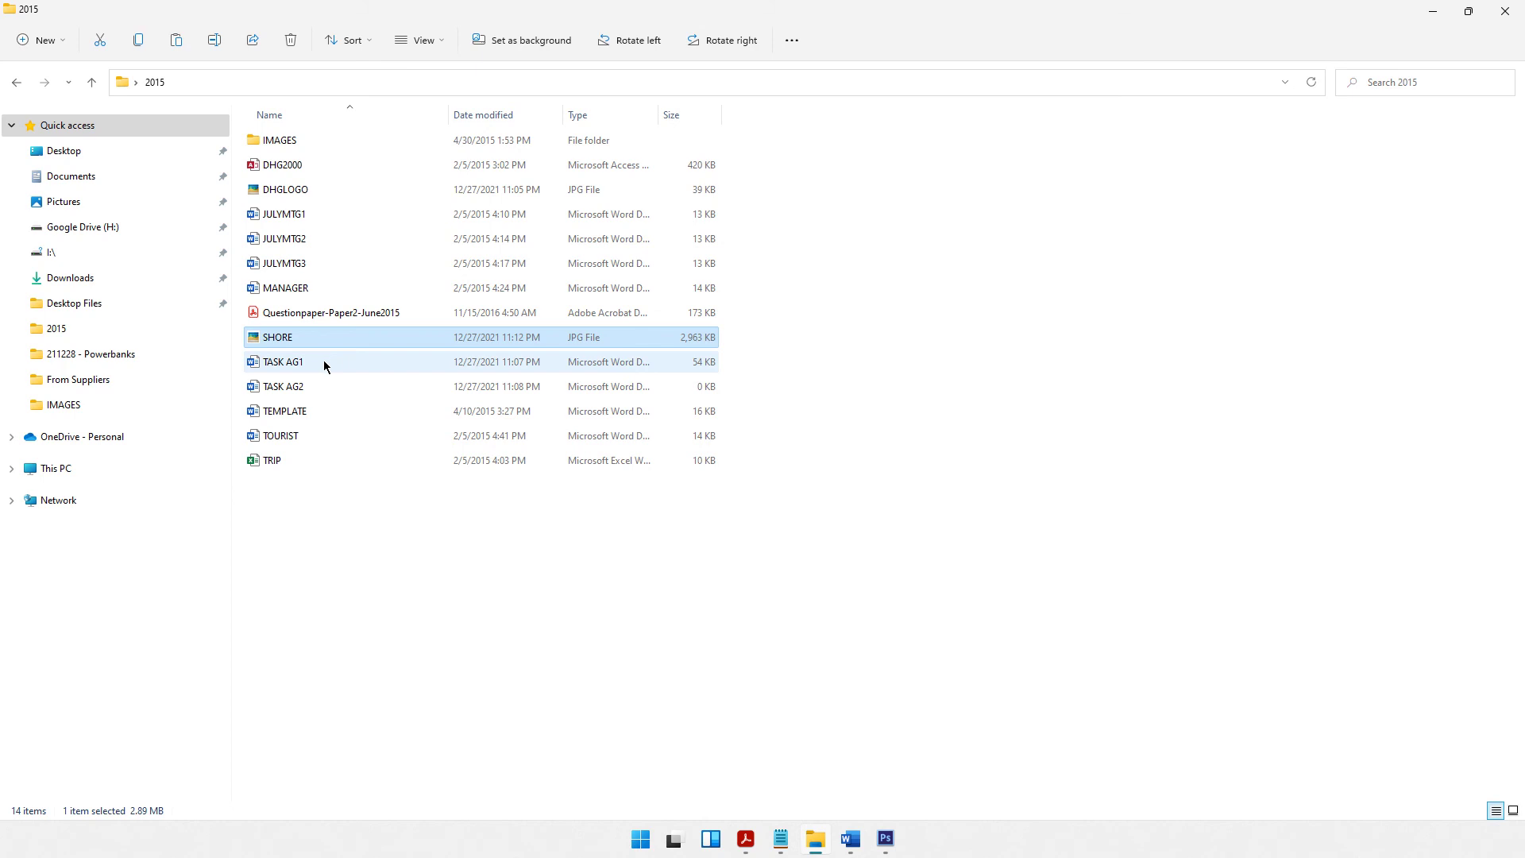
pyautogui.doubleClick(317, 386)
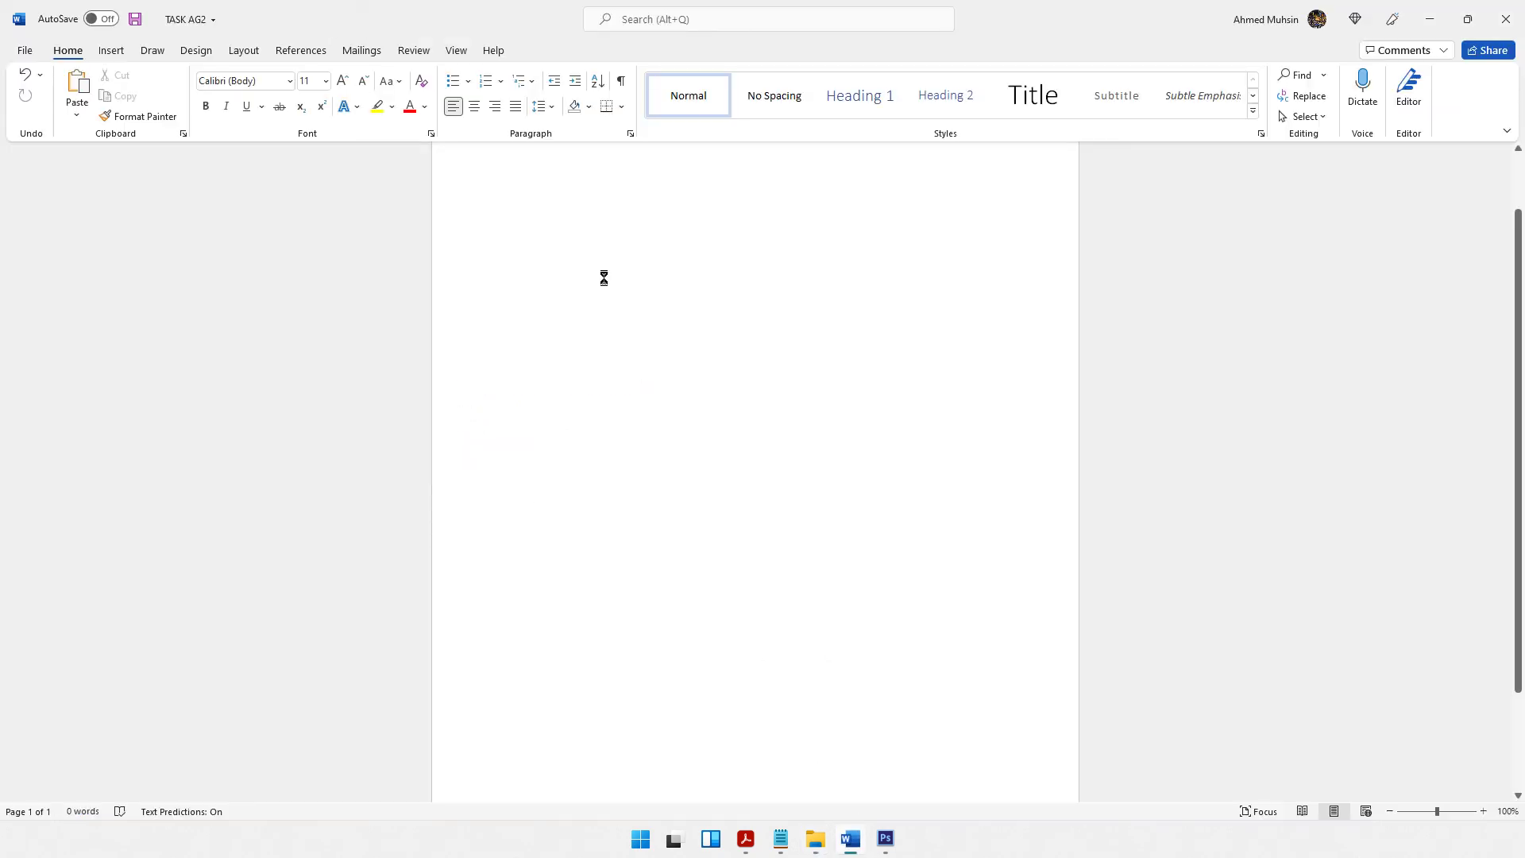
pyautogui.hotkey('ctrl', 'v')
# Reread the Task AG2 question on reducing image size for a web page.
pyautogui.click(746, 839)
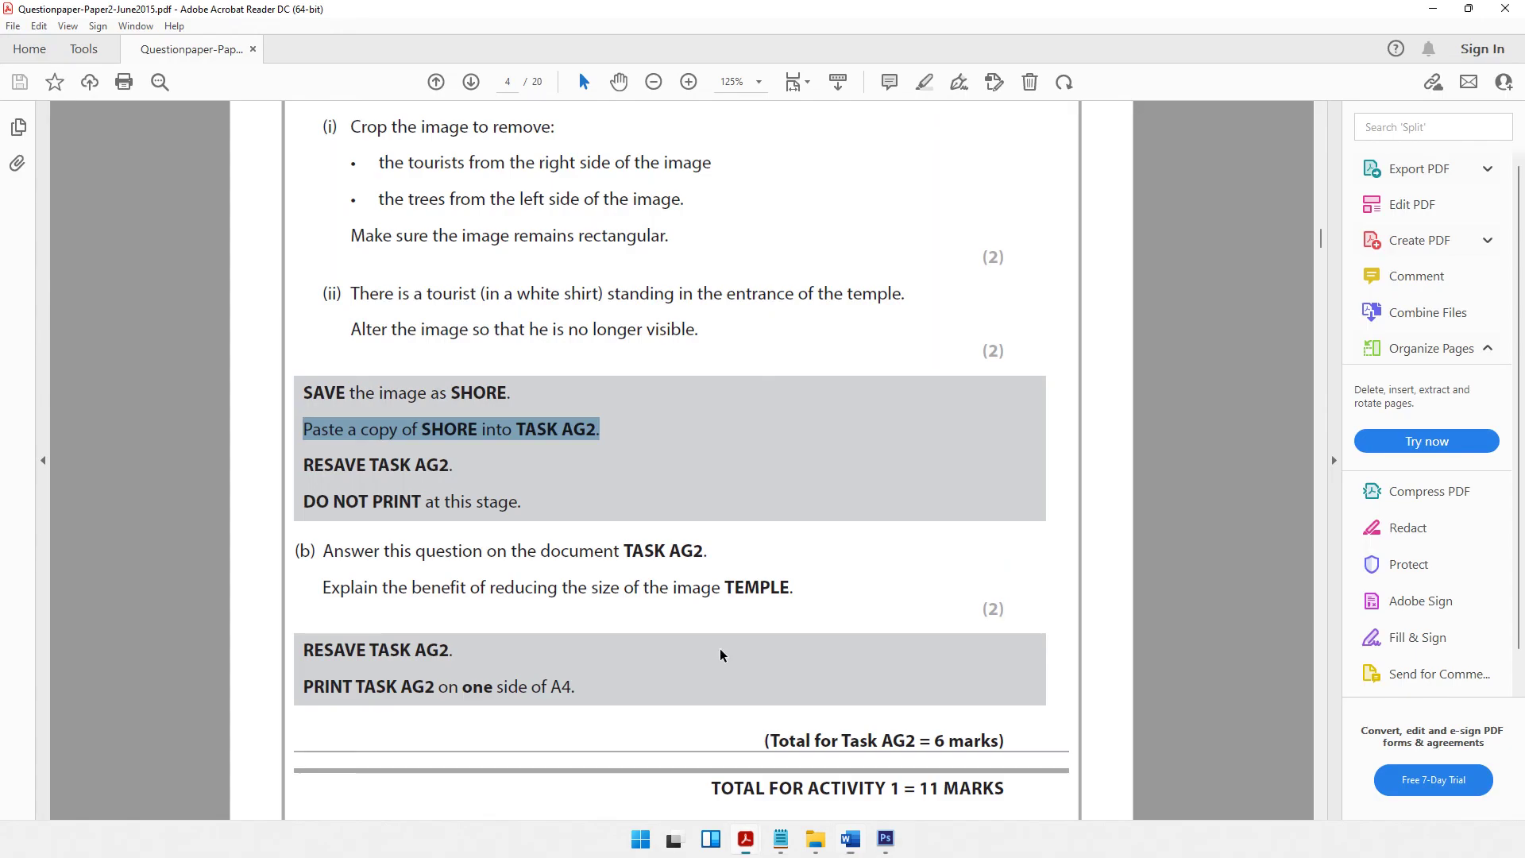
pyautogui.scroll(-3, 655, 501)
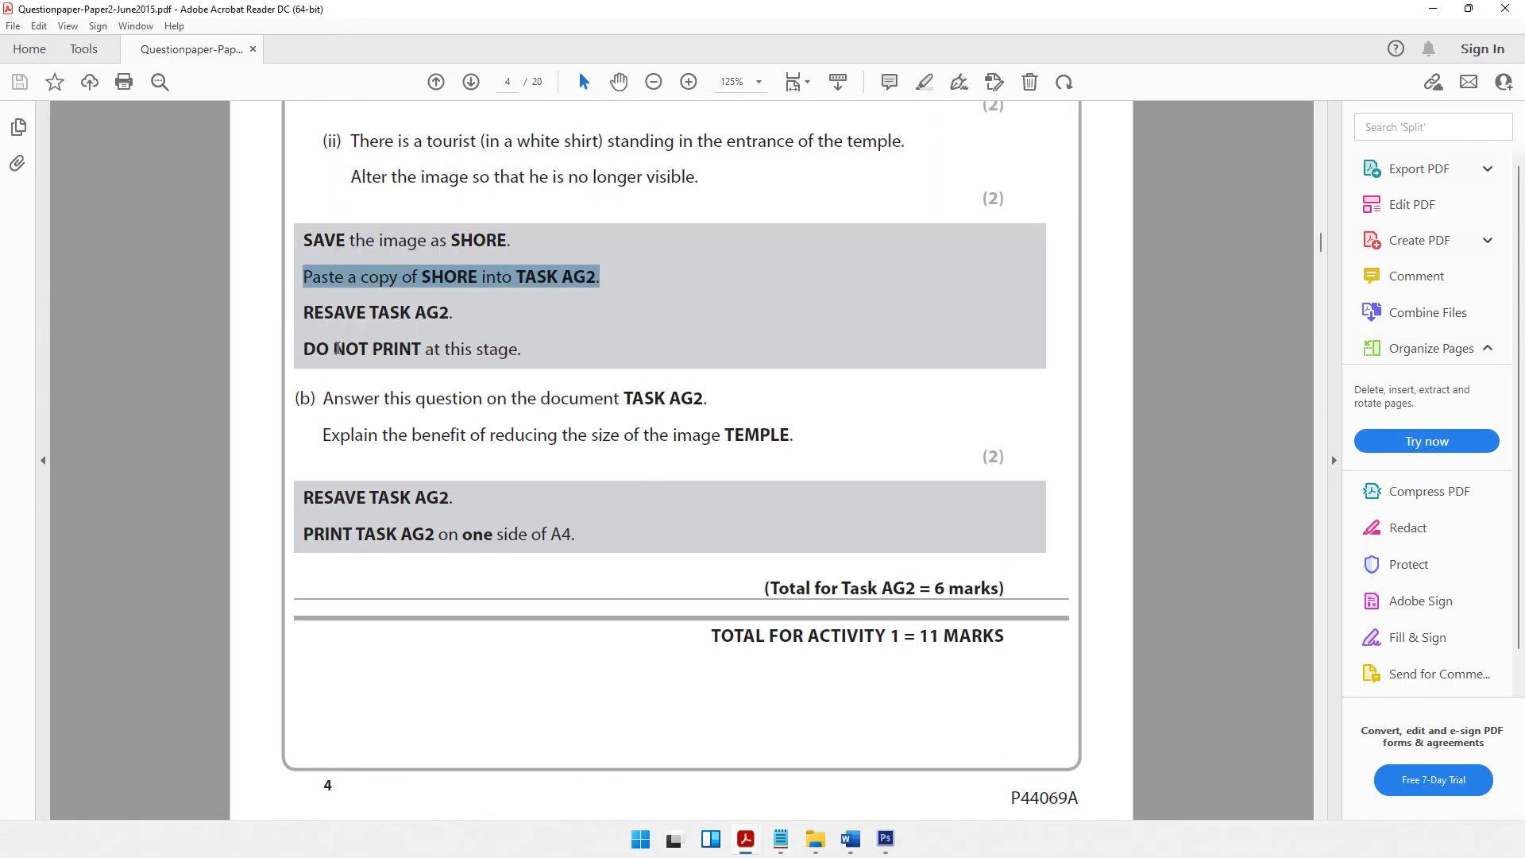
pyautogui.moveTo(333, 350); pyautogui.dragTo(522, 351)
pyautogui.click(376, 405)
pyautogui.moveTo(376, 405); pyautogui.dragTo(712, 403)
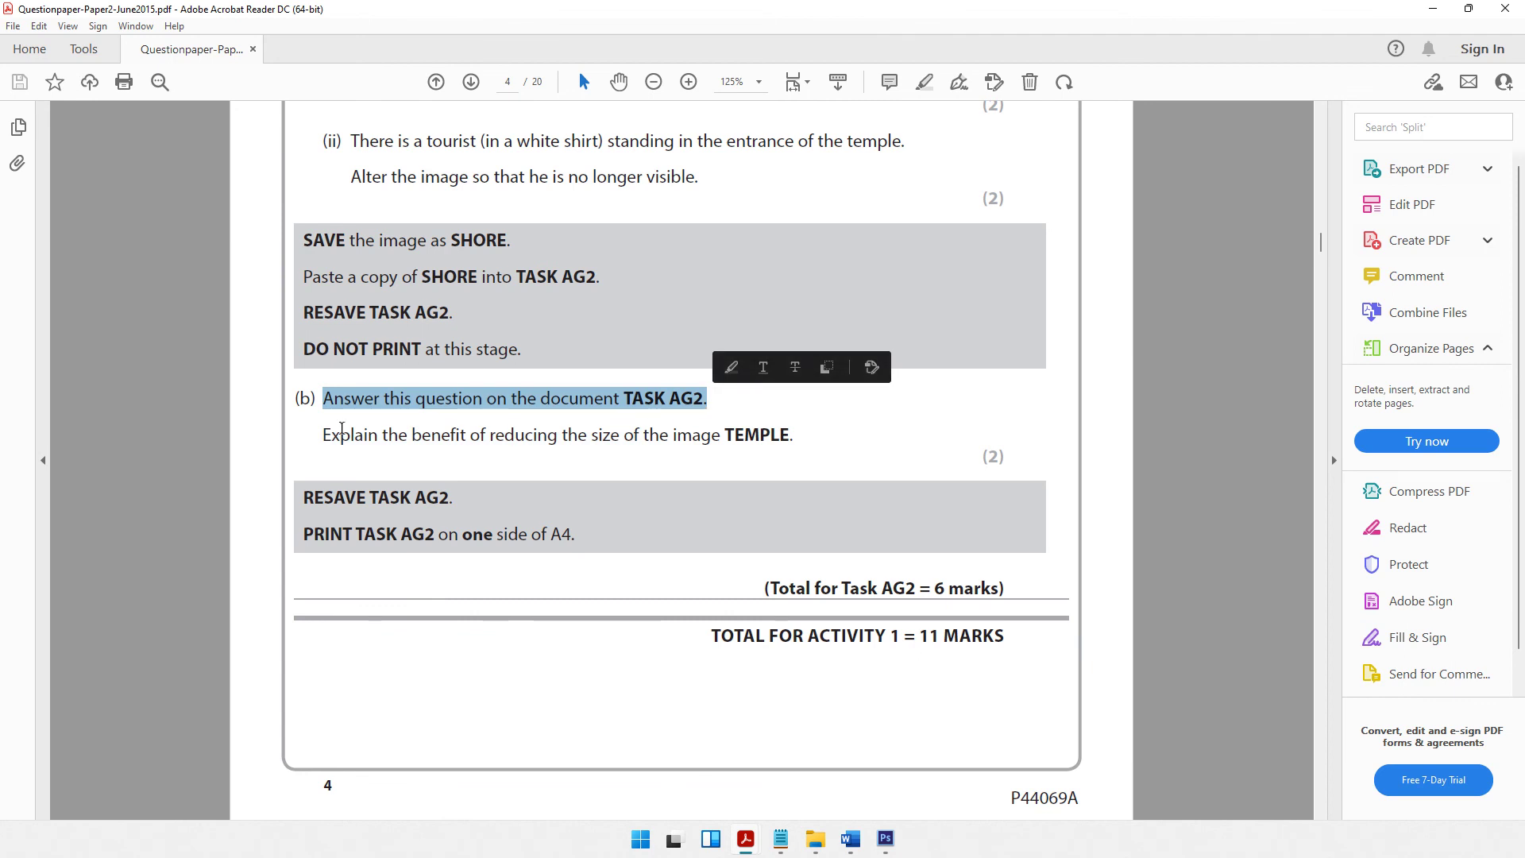
pyautogui.moveTo(325, 433); pyautogui.dragTo(750, 448)
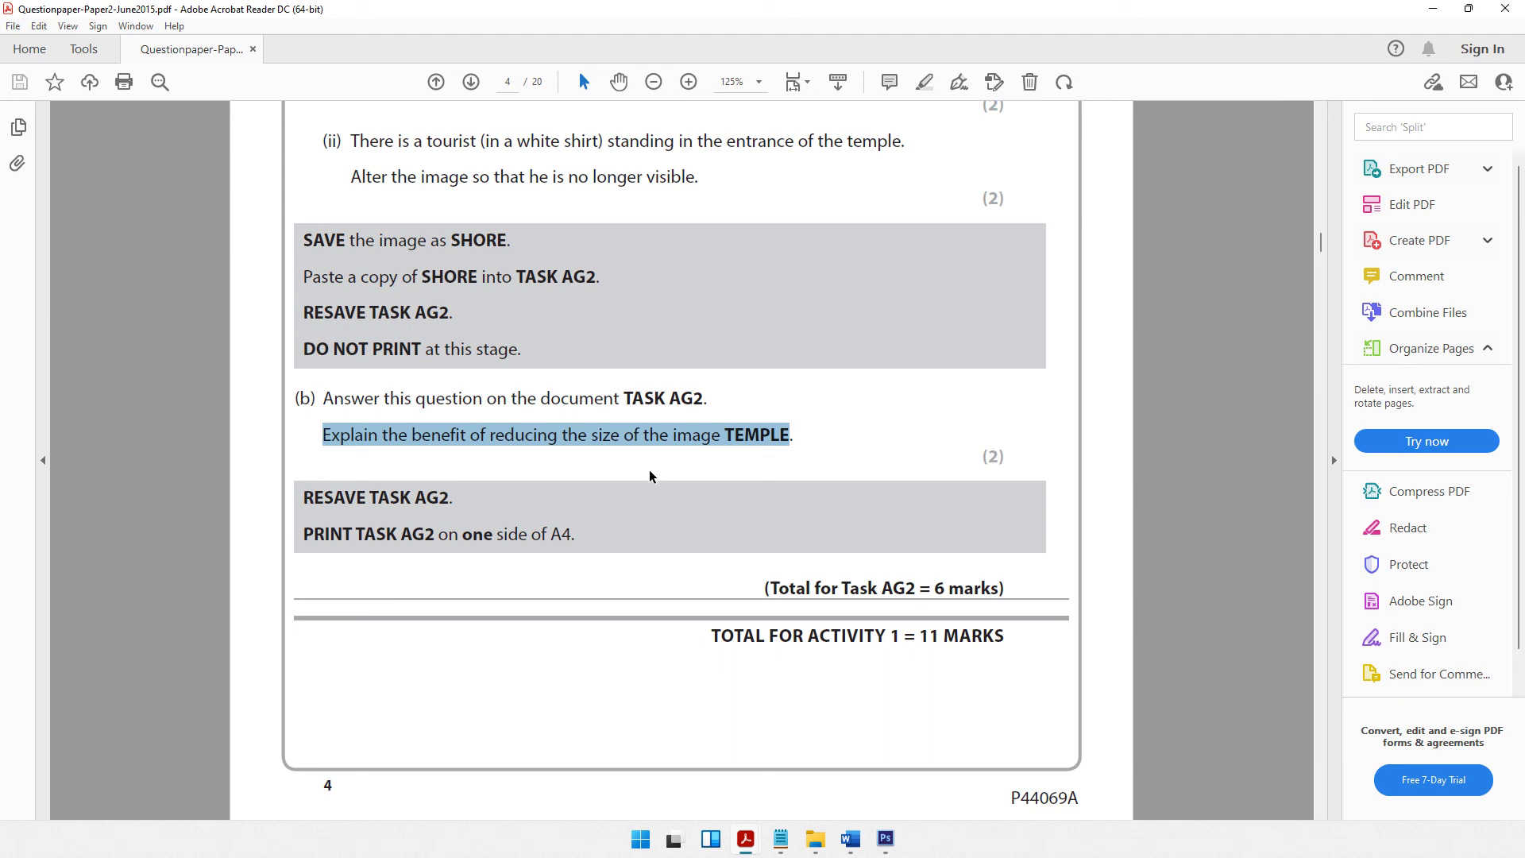
pyautogui.click(754, 434)
pyautogui.scroll(10, 754, 434)
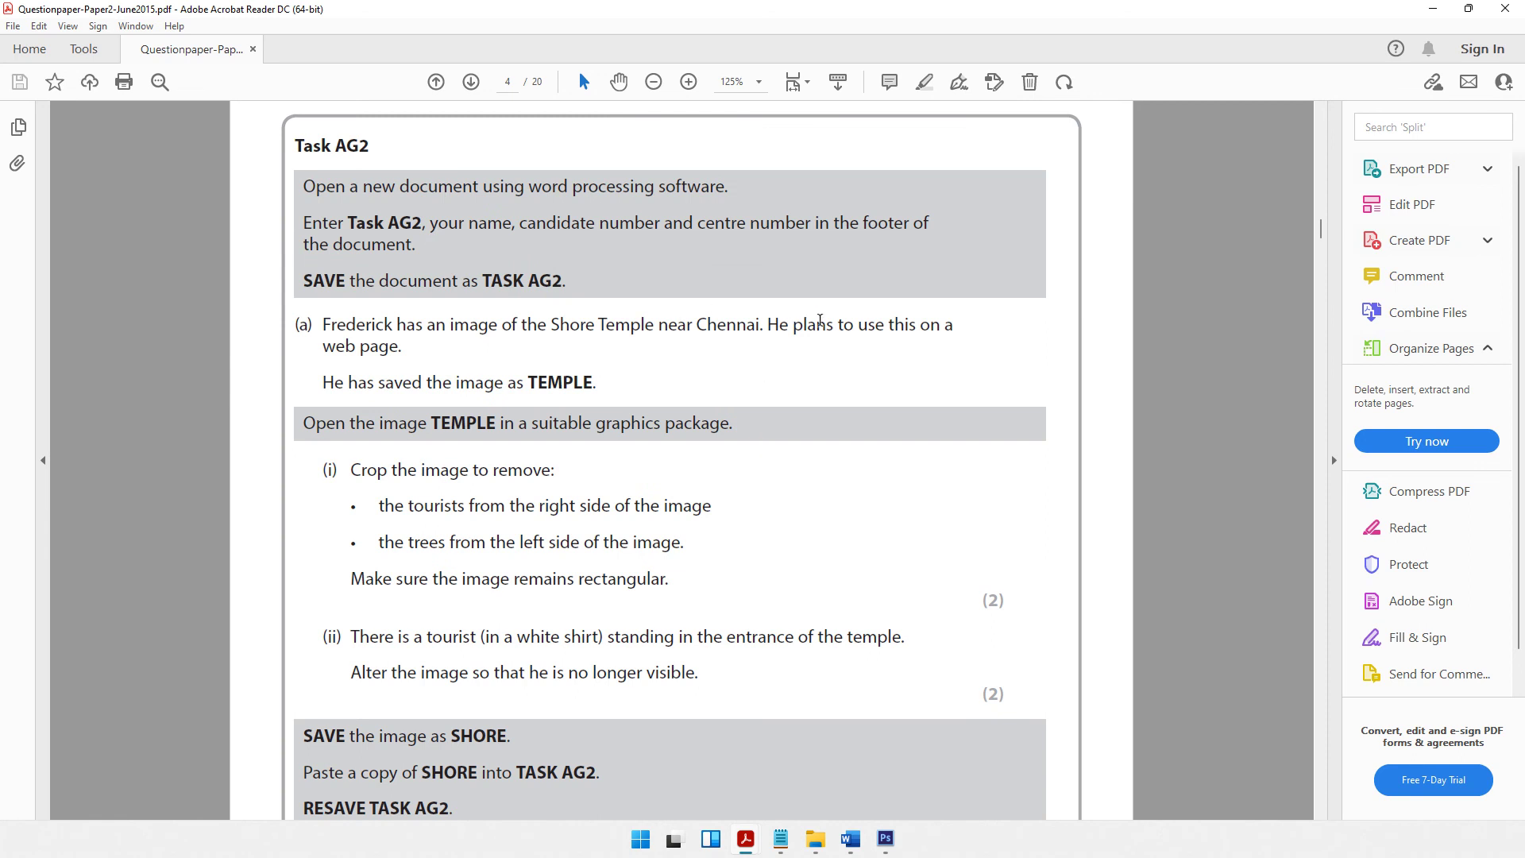
pyautogui.moveTo(795, 326); pyautogui.dragTo(954, 326)
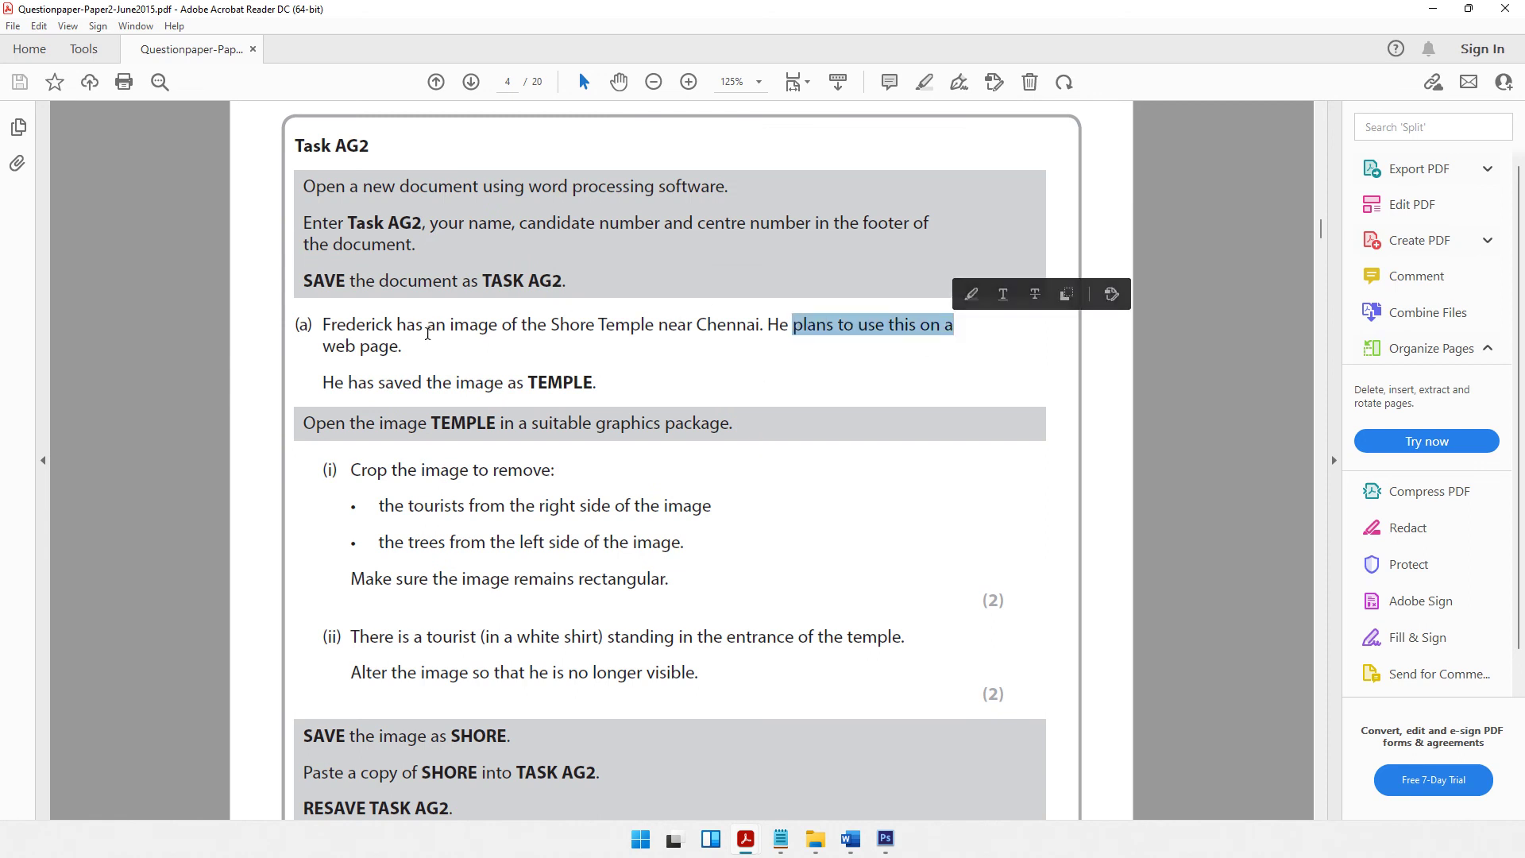
pyautogui.click(1440, 10)
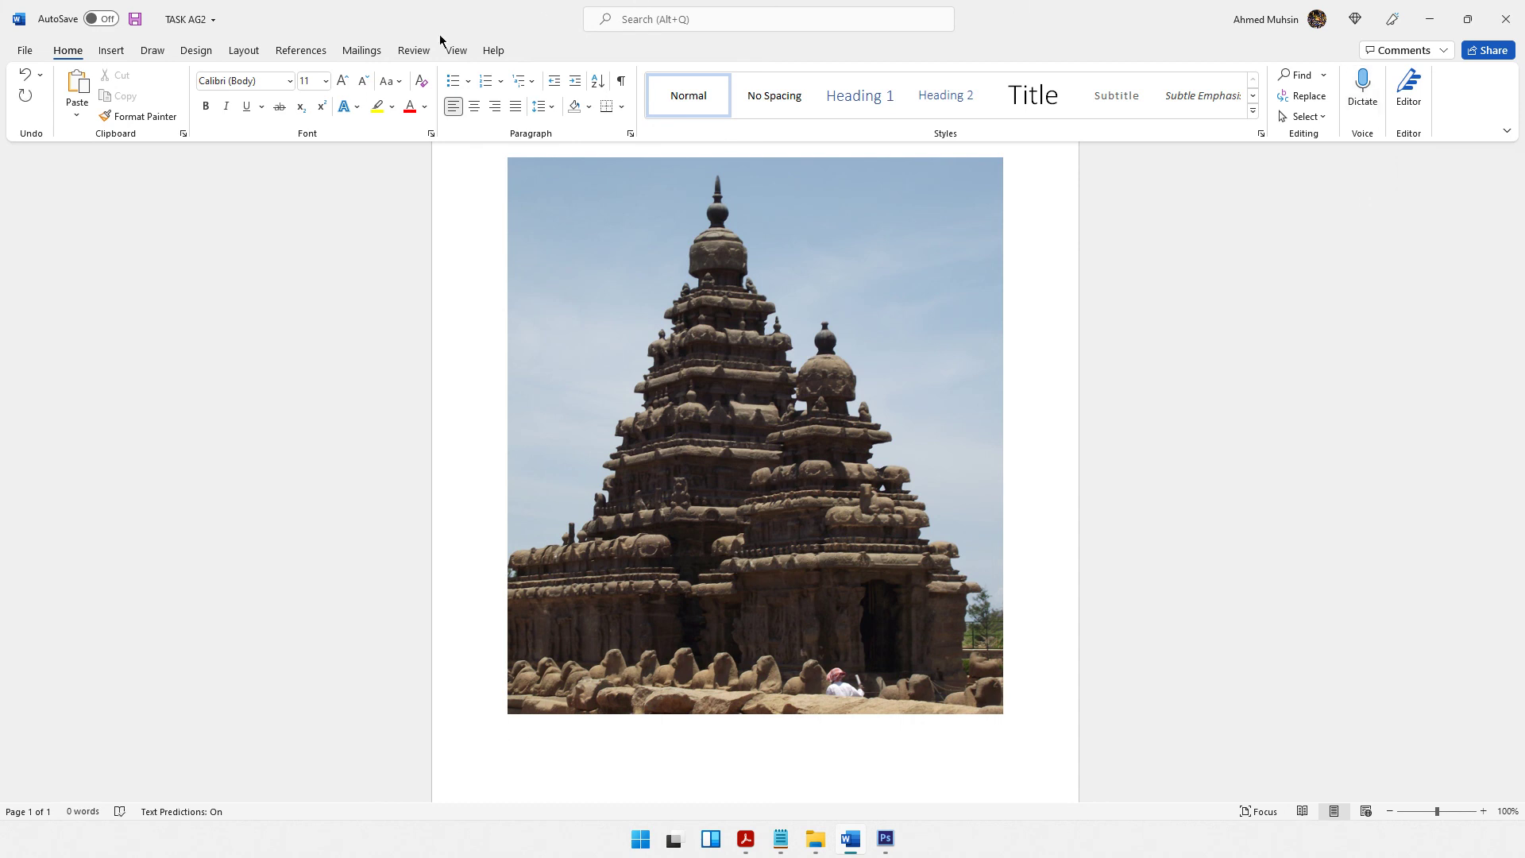
# Grow the font to 14 pt on the empty line below the SHORE photo.
pyautogui.click(341, 85)
pyautogui.click(745, 839)
pyautogui.scroll(-3, 682, 602)
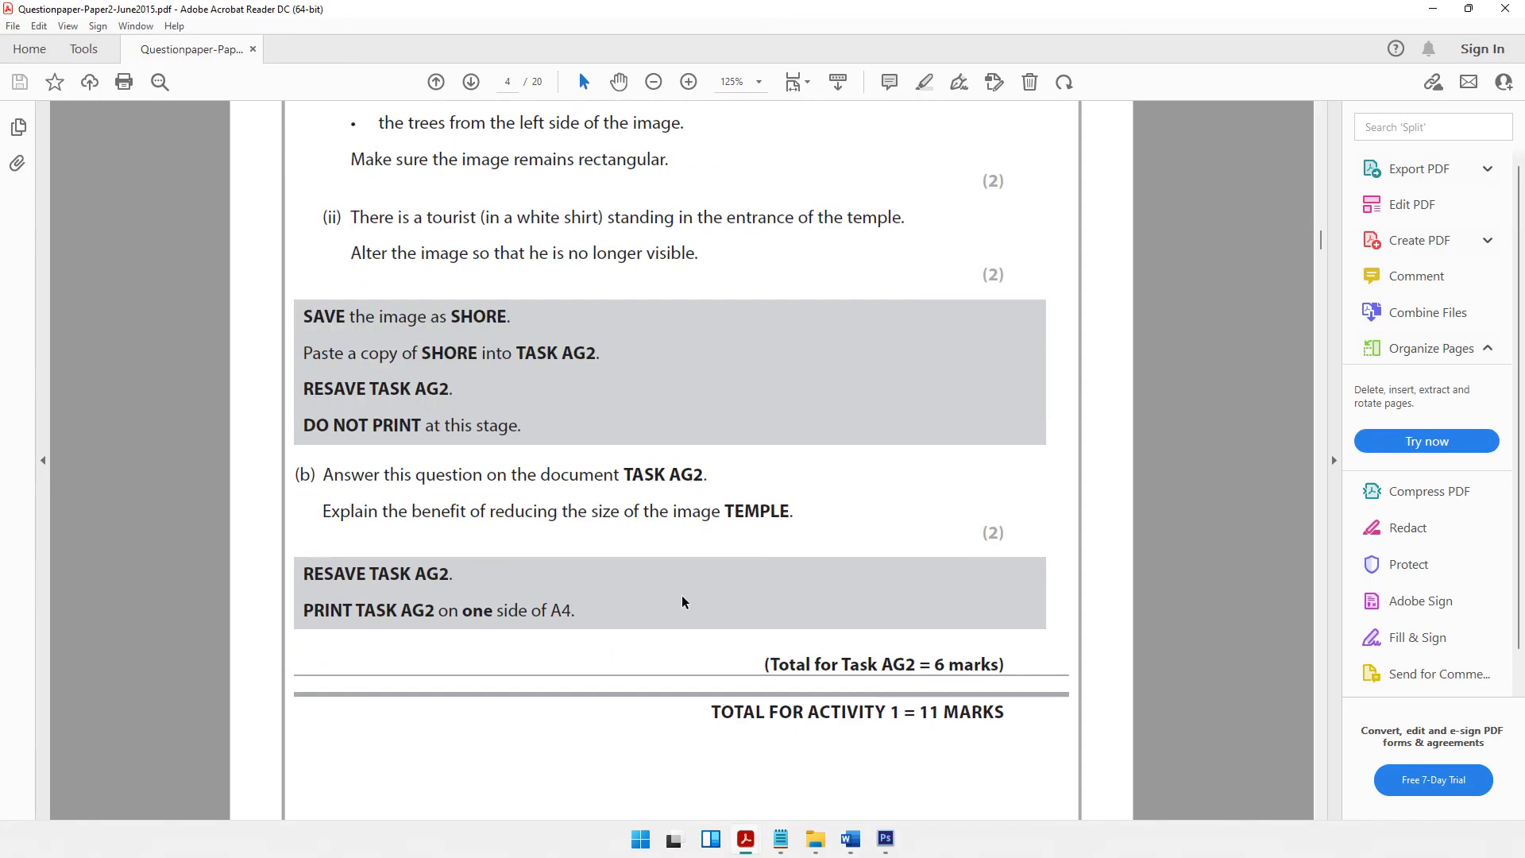
pyautogui.click(1434, 8)
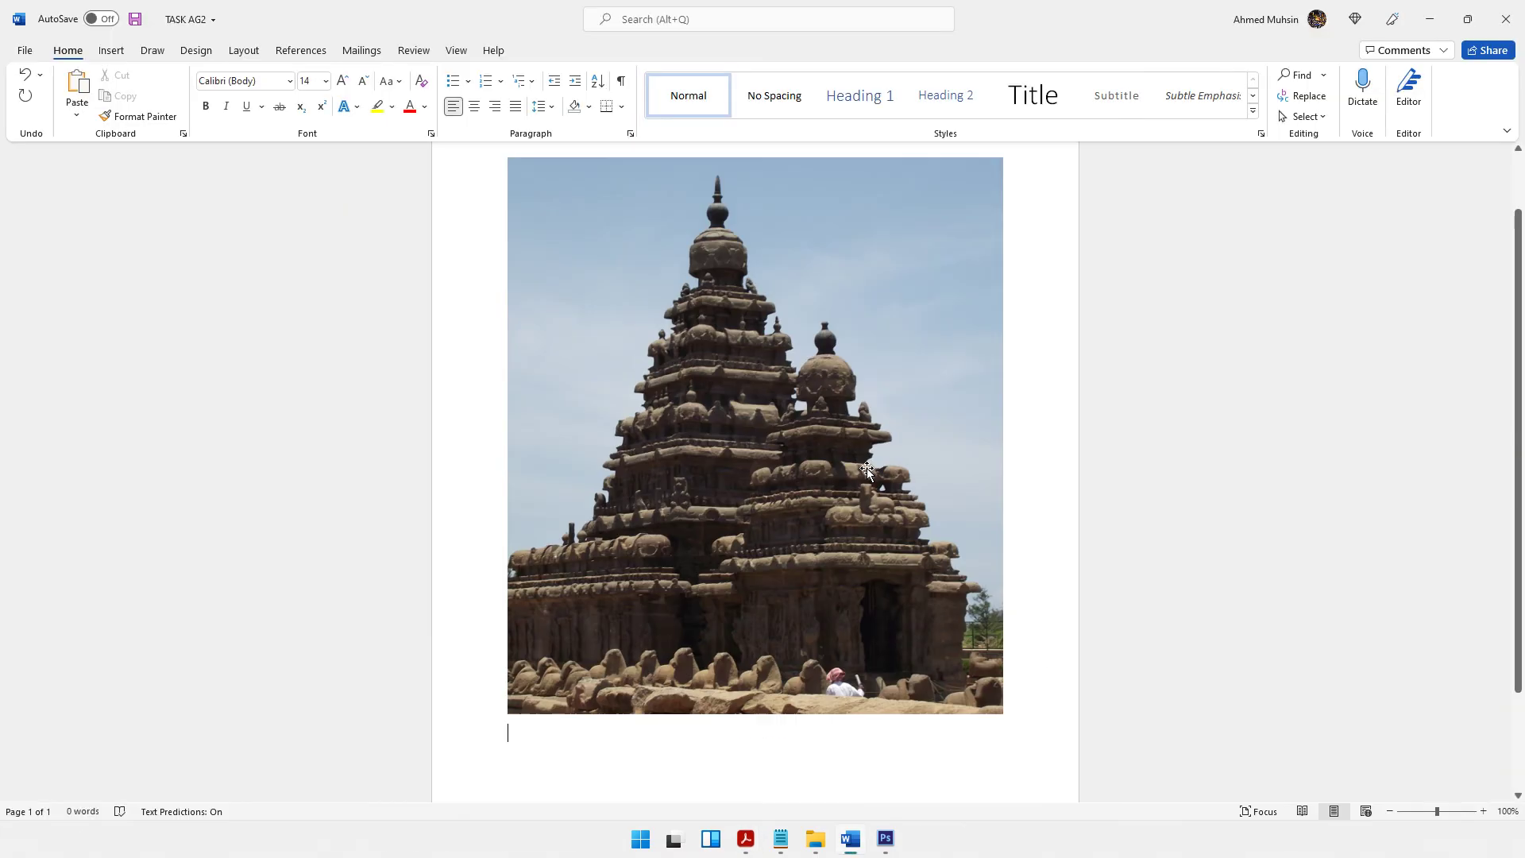
# Type that reducing the image size cuts its file size and the website's loading time.
pyautogui.write('reducing the ')
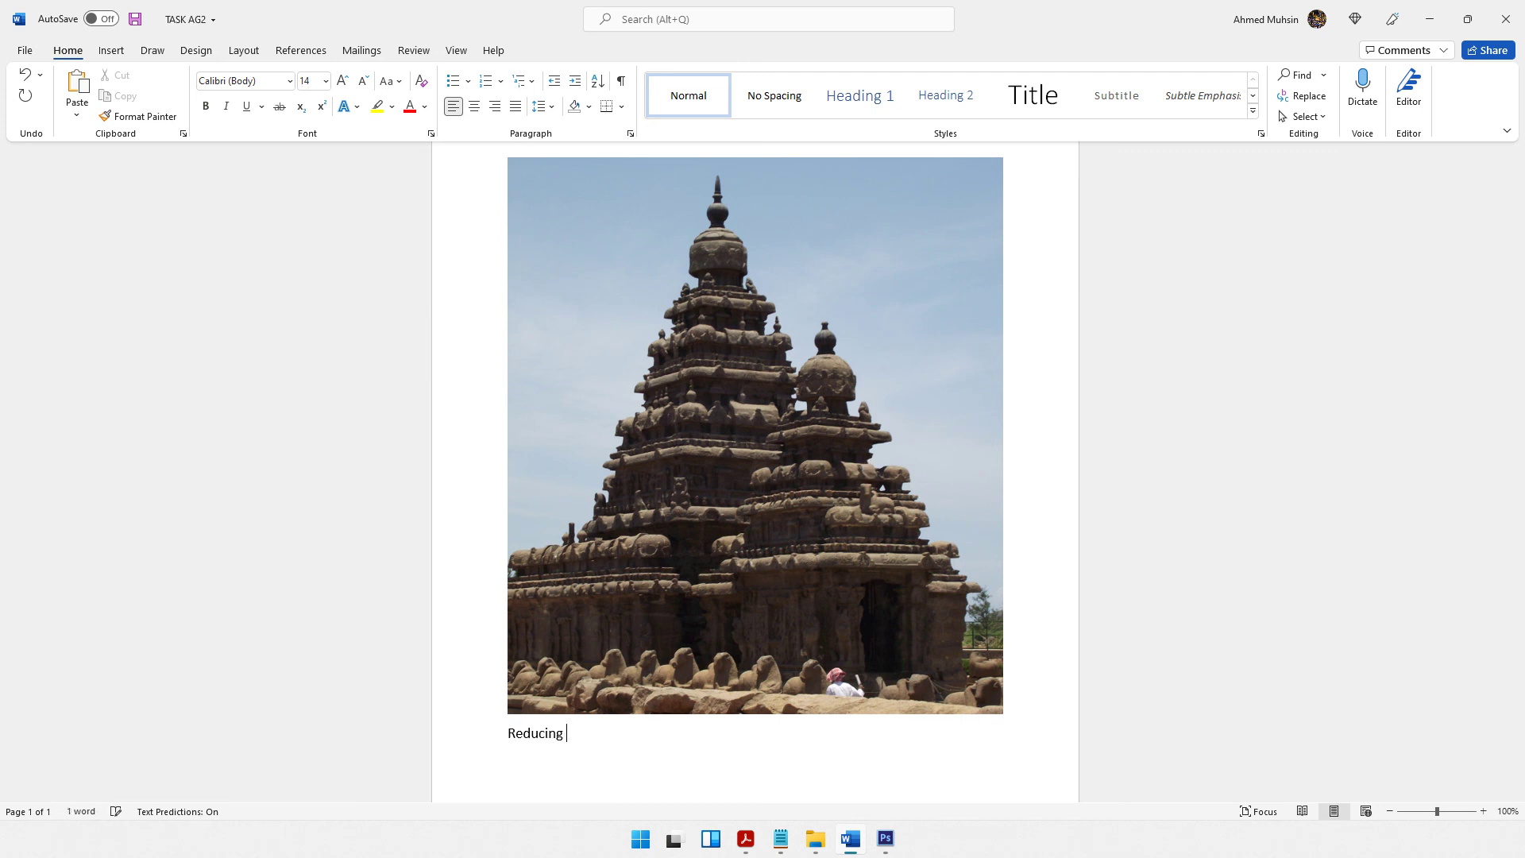
pyautogui.write('size of th e')
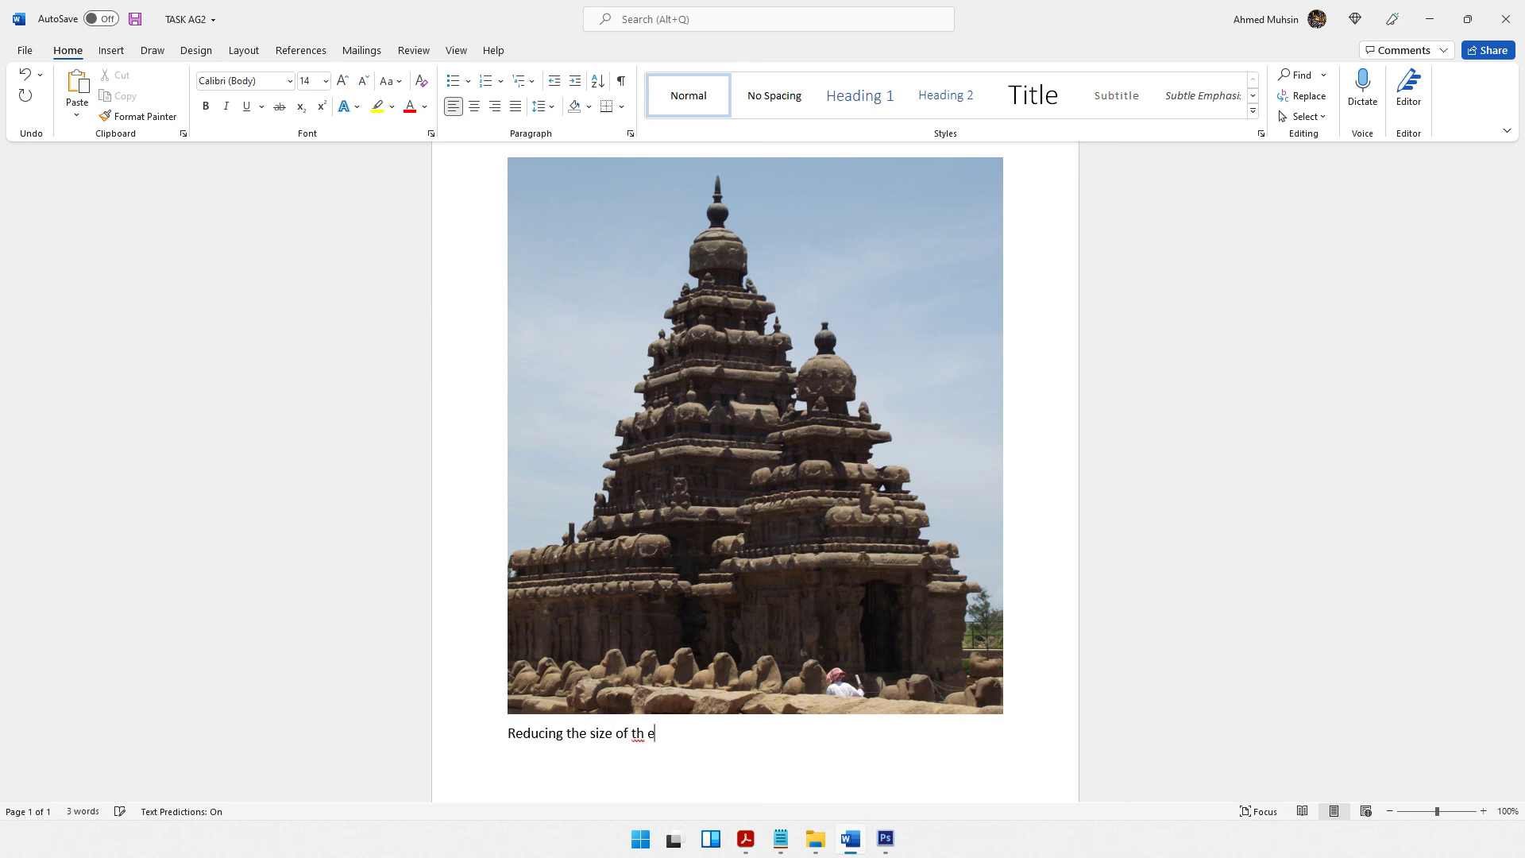
pyautogui.press('BackSpace')
pyautogui.write('e image would ')
pyautogui.write('reduce the ')
pyautogui.write("image's fil")
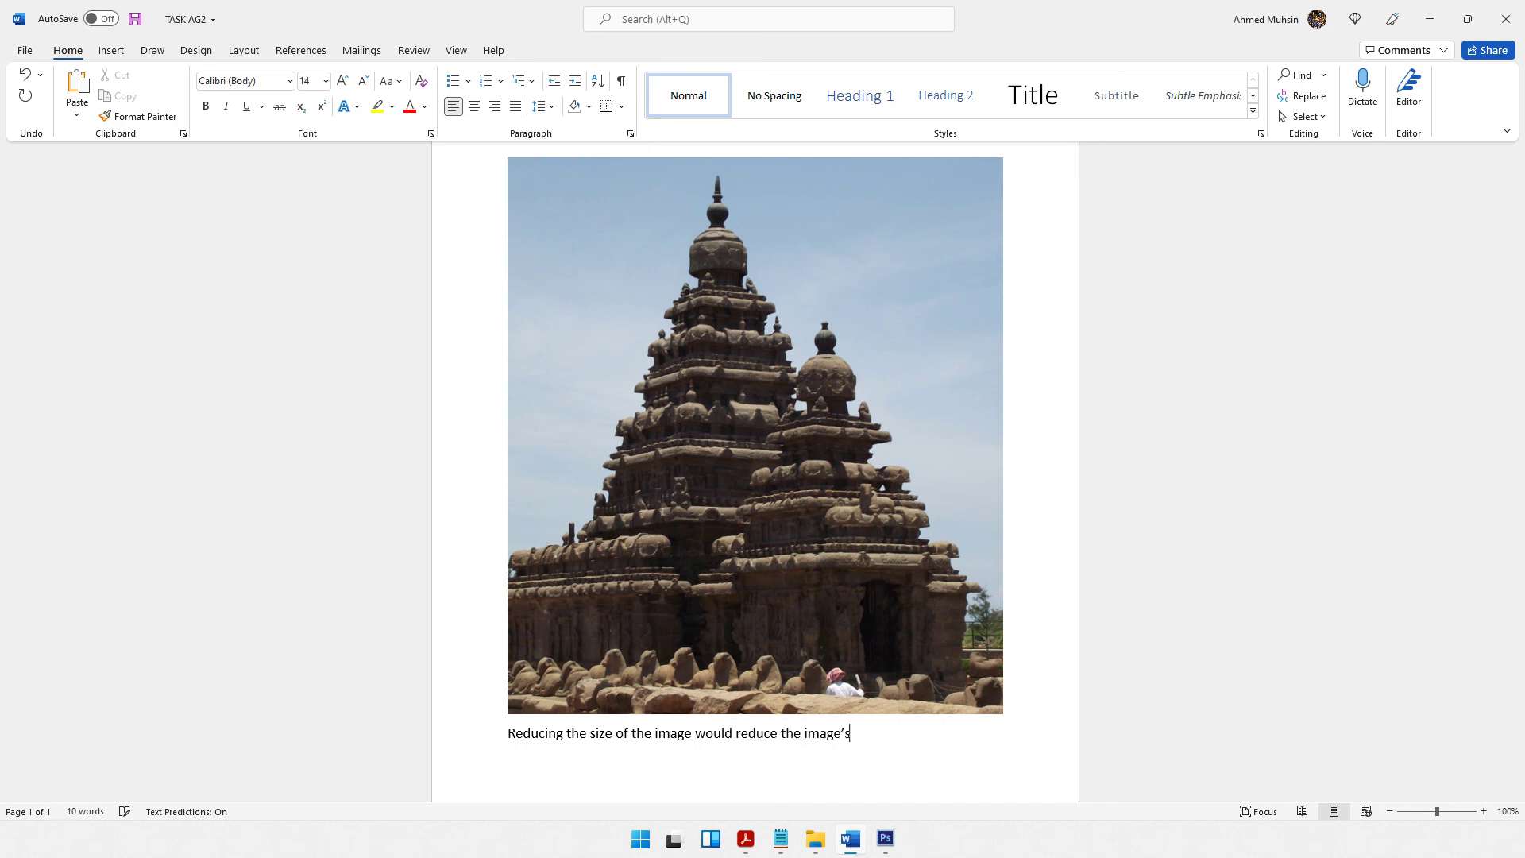
pyautogui.write('es')
pyautogui.press('BackSpace')
pyautogui.write('size, which in turn would reduce ')
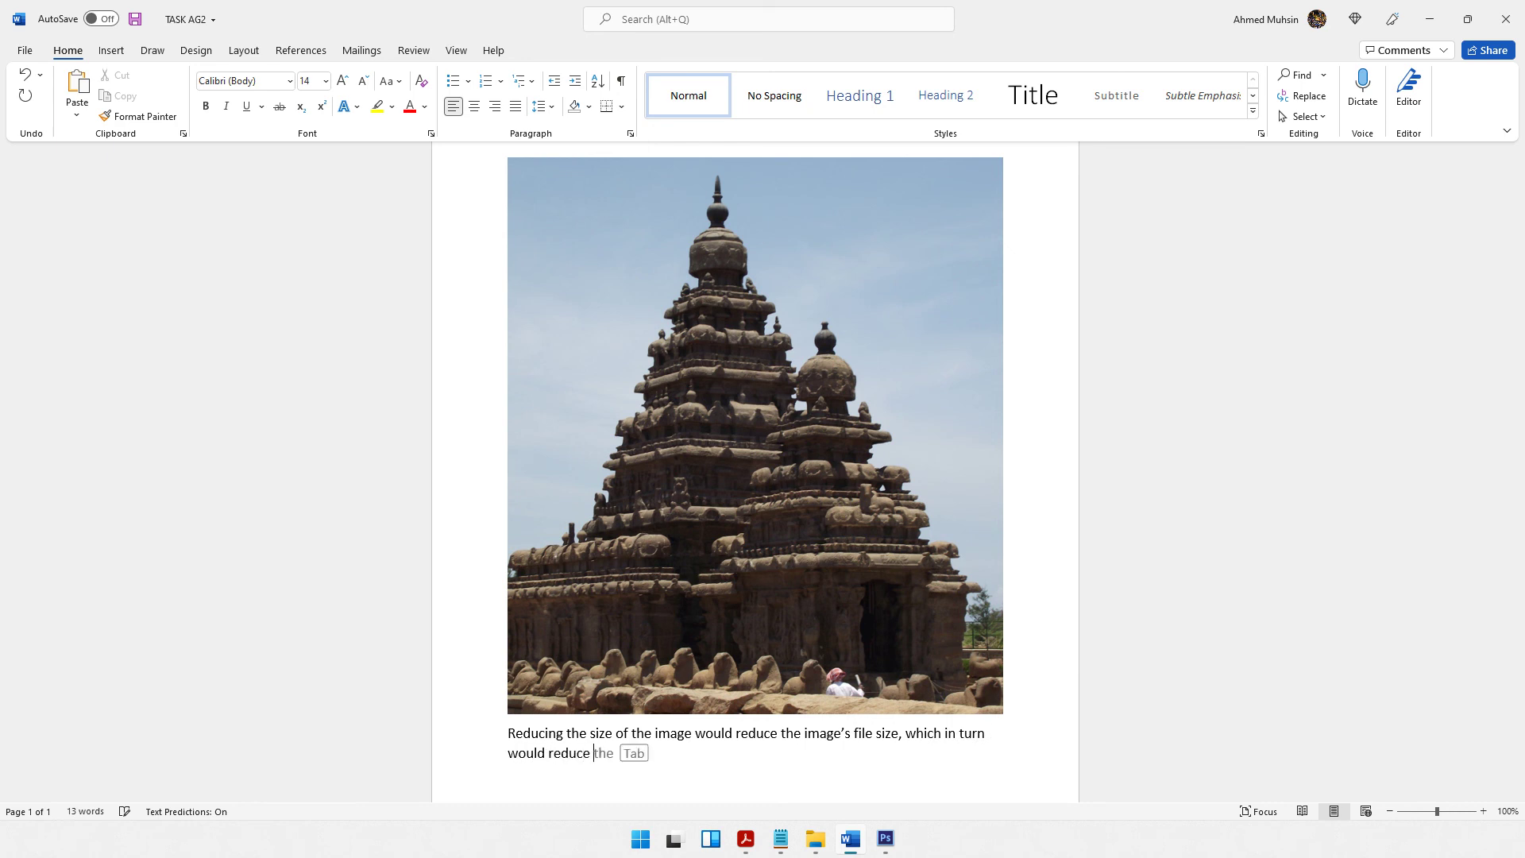
pyautogui.write('the loading time on the website, ')
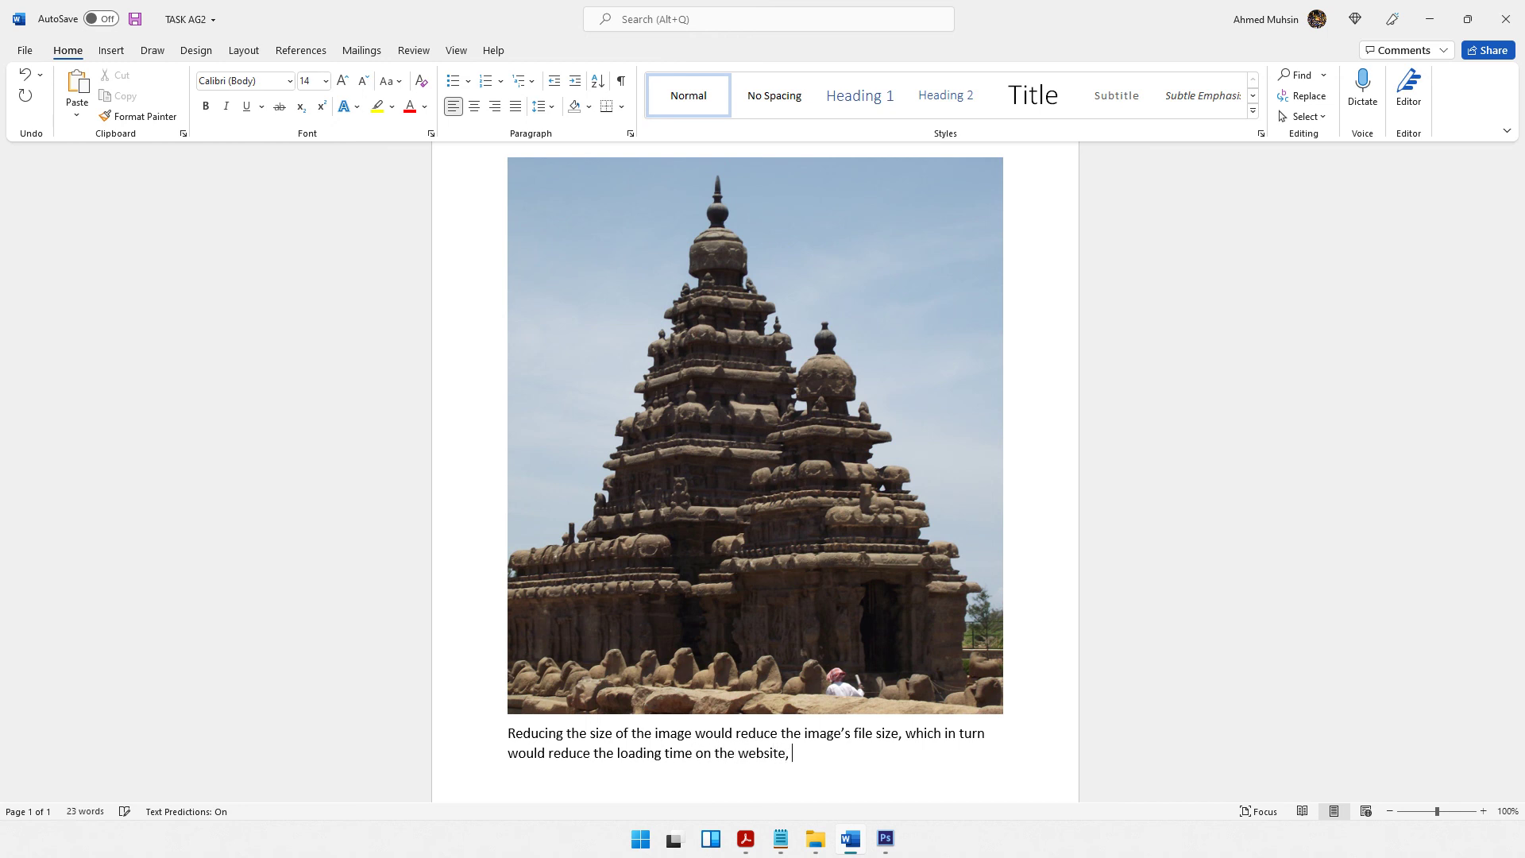
pyautogui.write('giv')
pyautogui.press('BackSpace')
pyautogui.press('BackSpace')
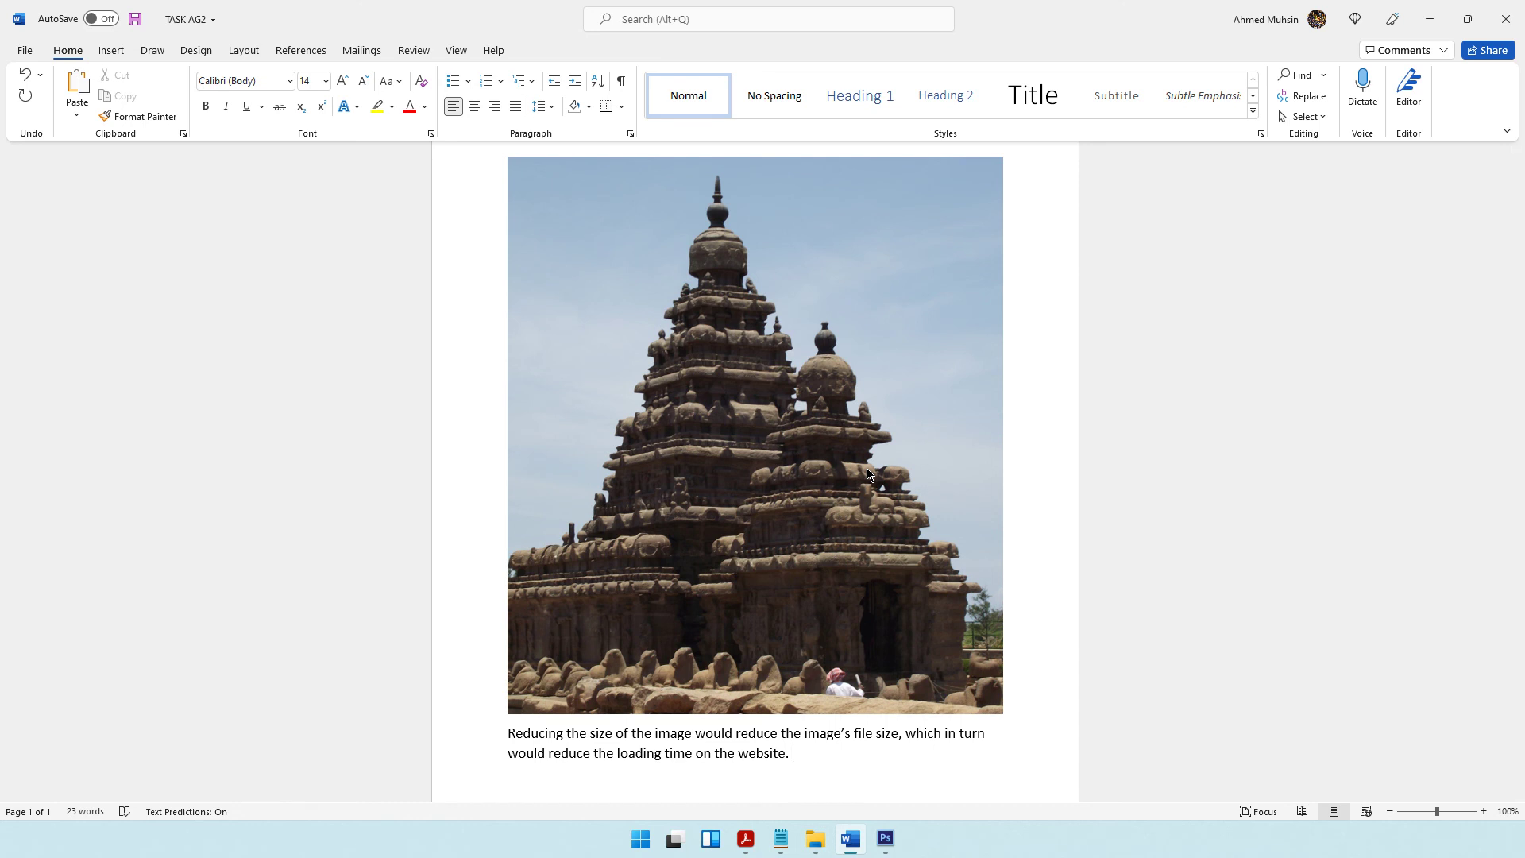
pyautogui.click(746, 839)
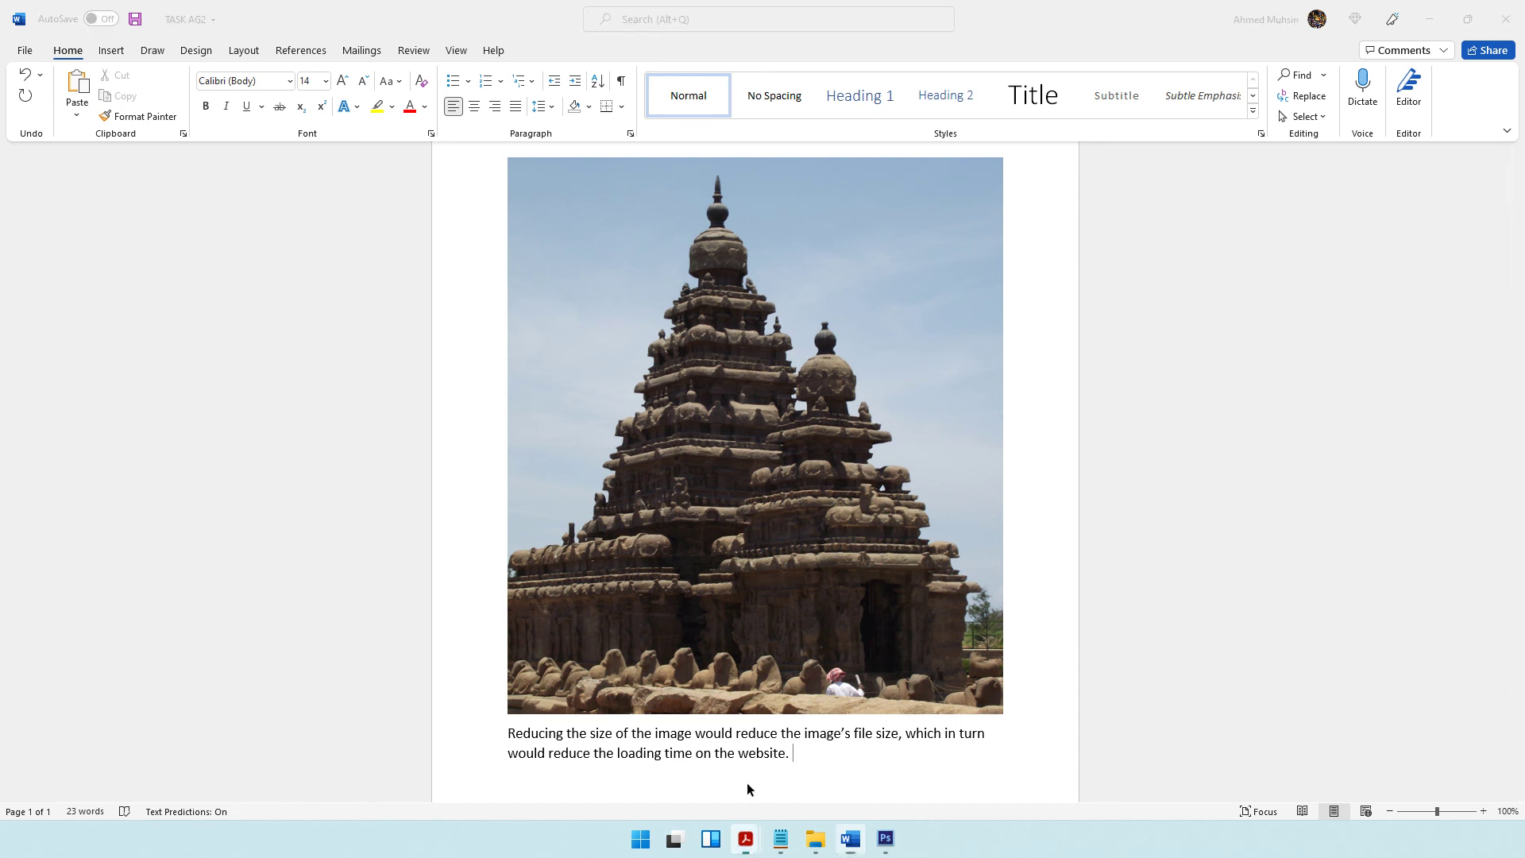
pyautogui.moveTo(369, 574); pyautogui.dragTo(450, 574)
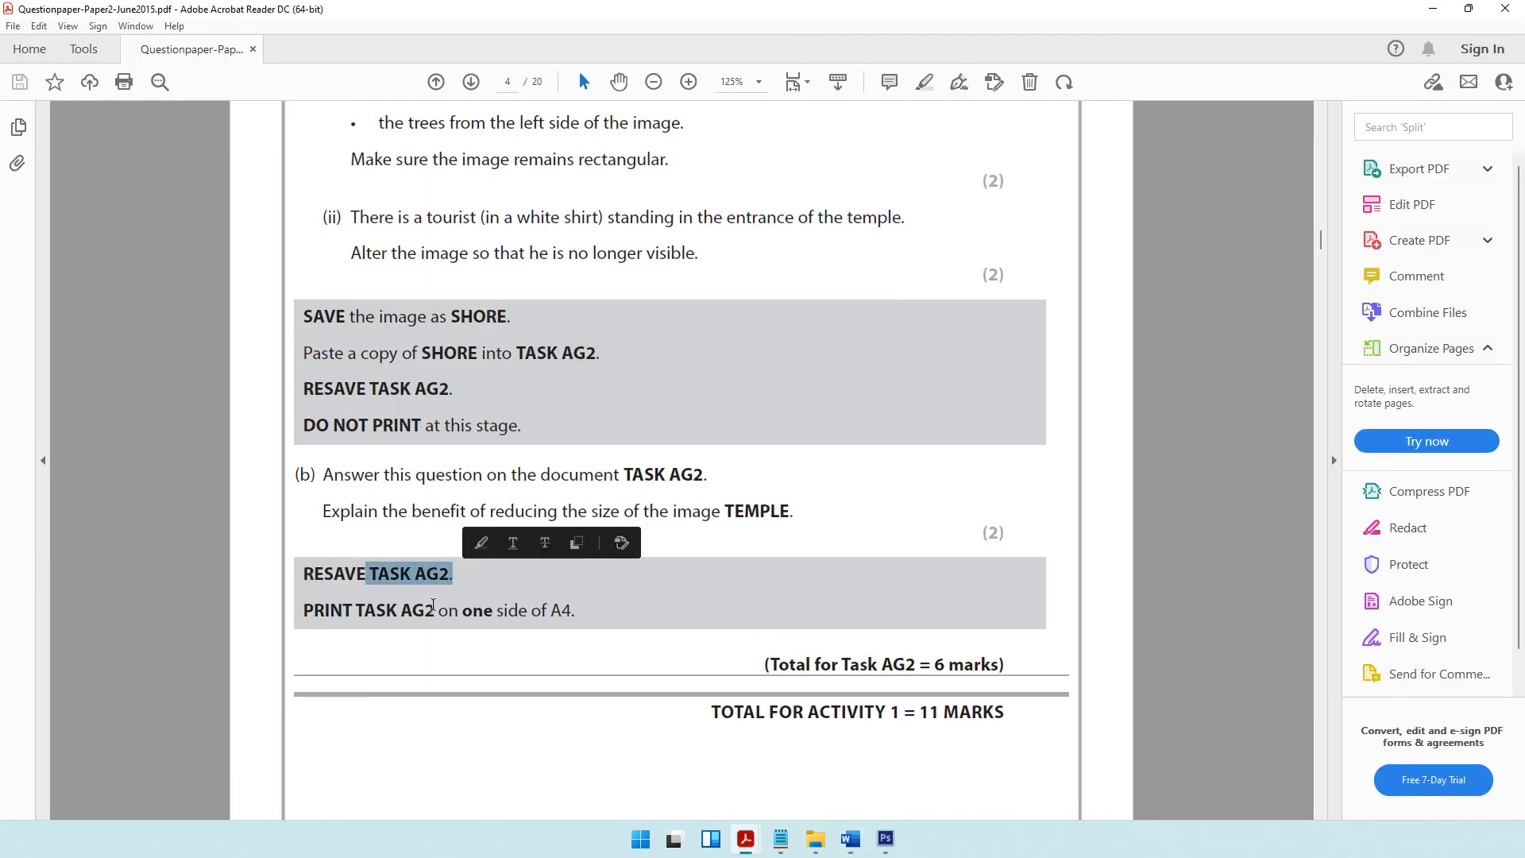
pyautogui.moveTo(357, 610); pyautogui.dragTo(588, 619)
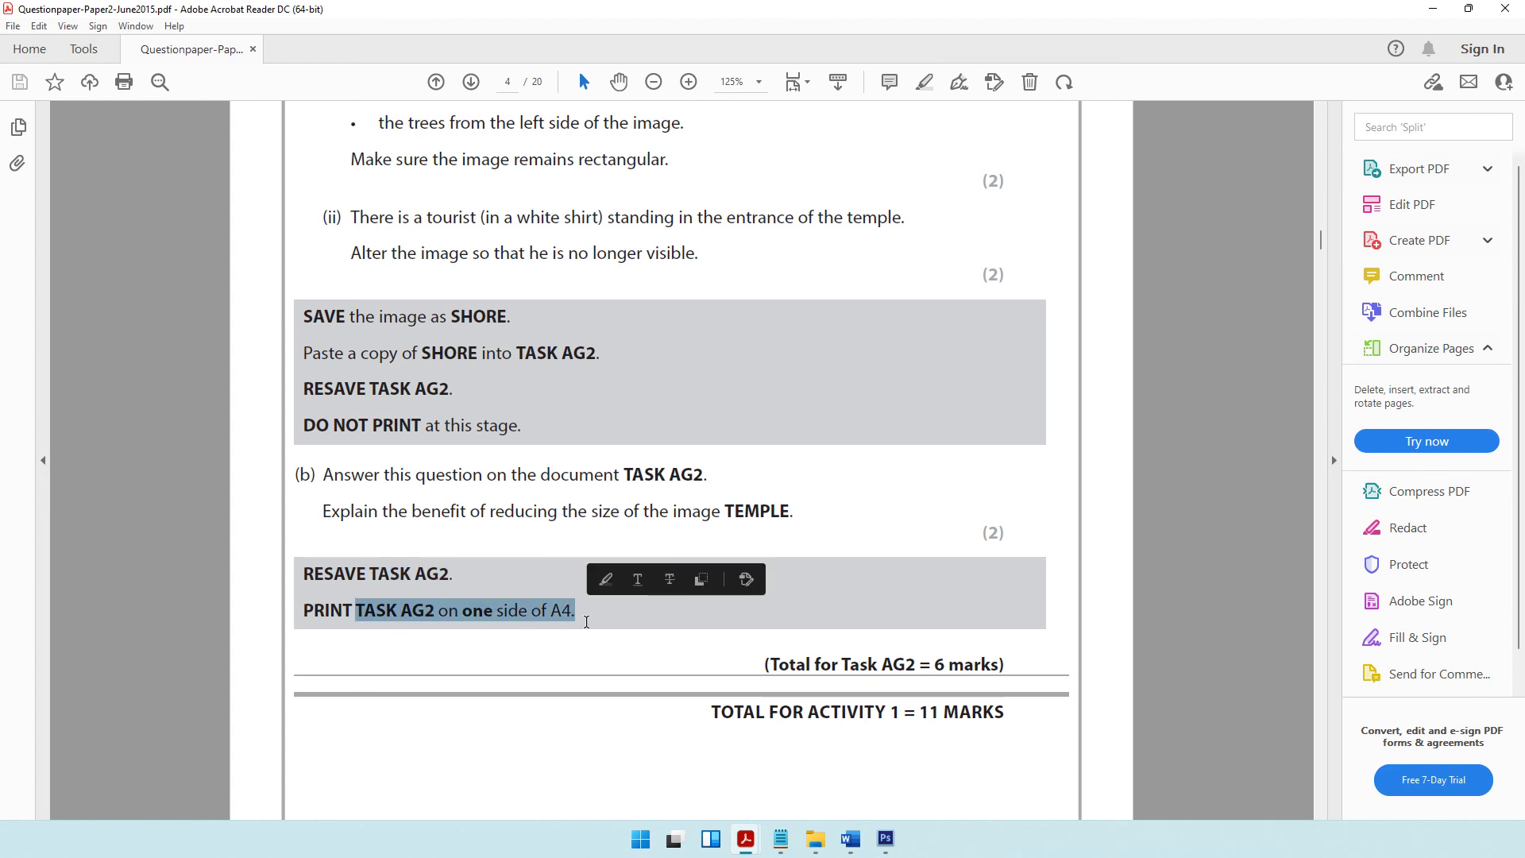
pyautogui.click(856, 849)
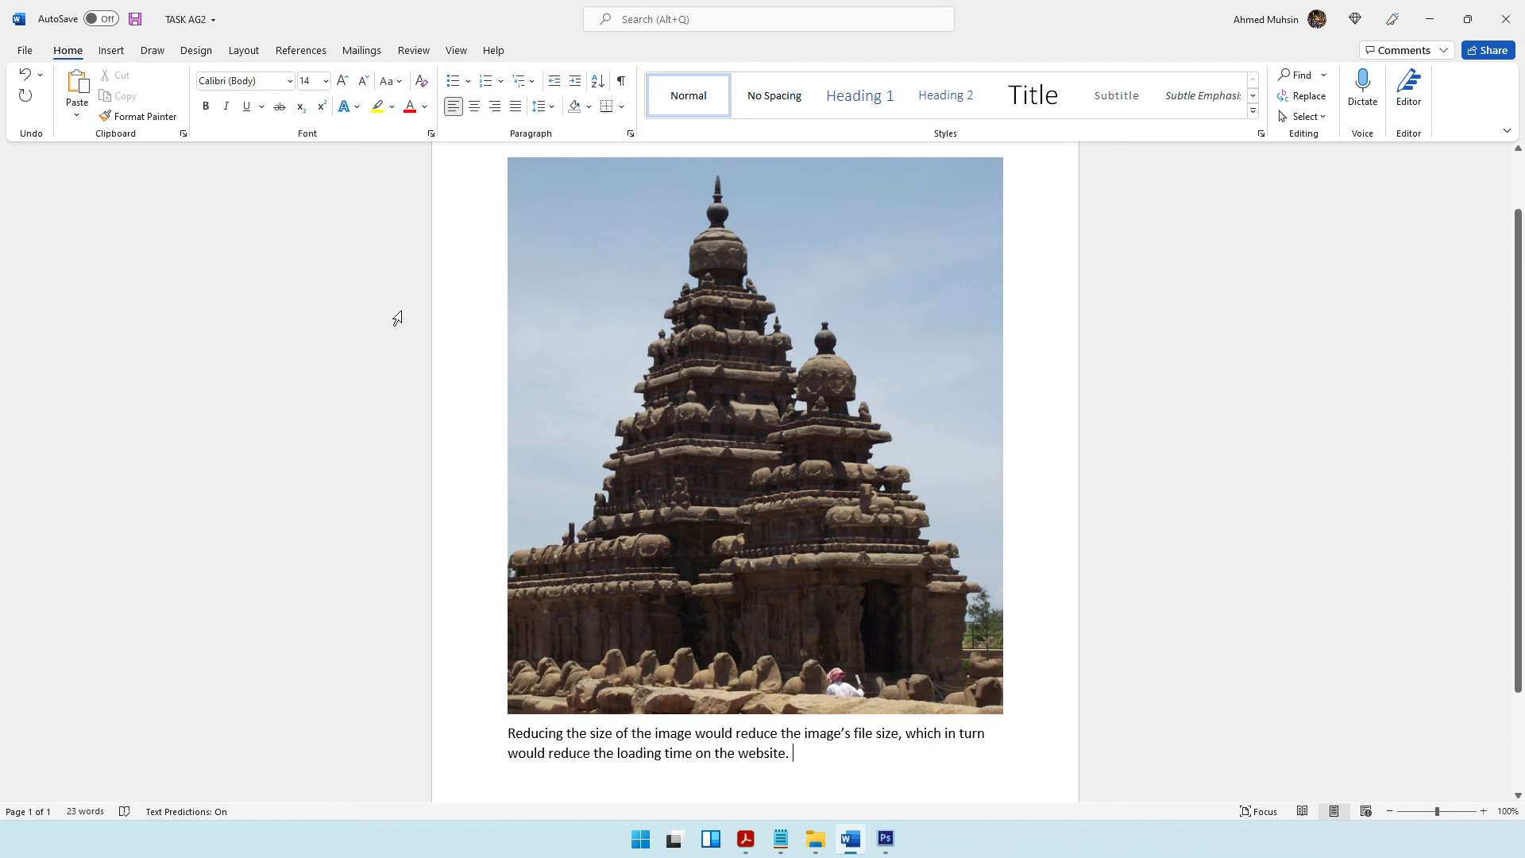
# Print the one-page TASK AG2, then close Word, saving the changes.
pyautogui.hotkey('ctrl', 'p')
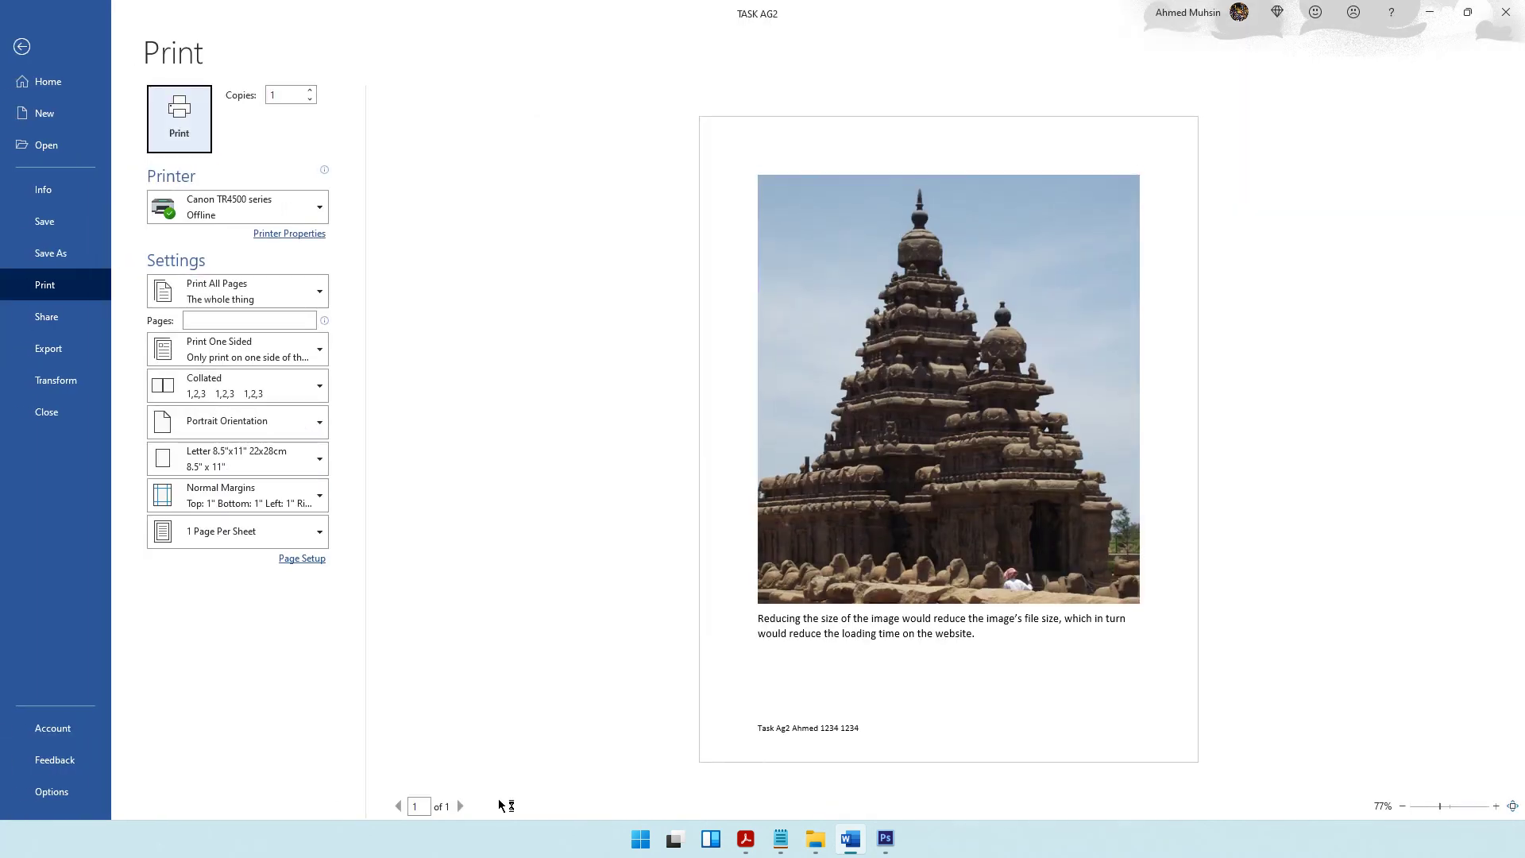
pyautogui.click(197, 148)
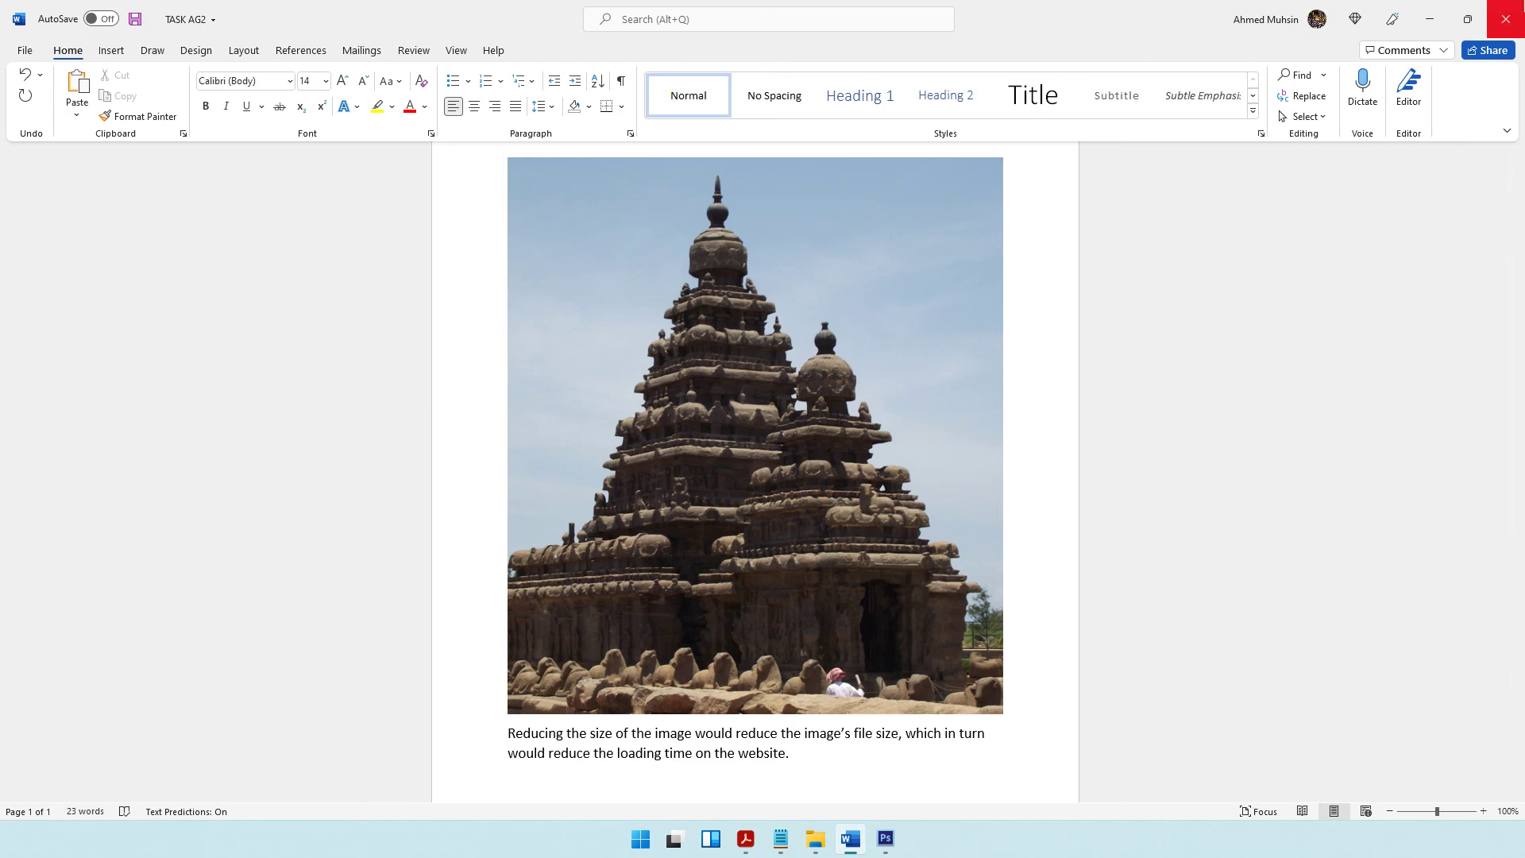
pyautogui.click(1505, 18)
pyautogui.click(697, 445)
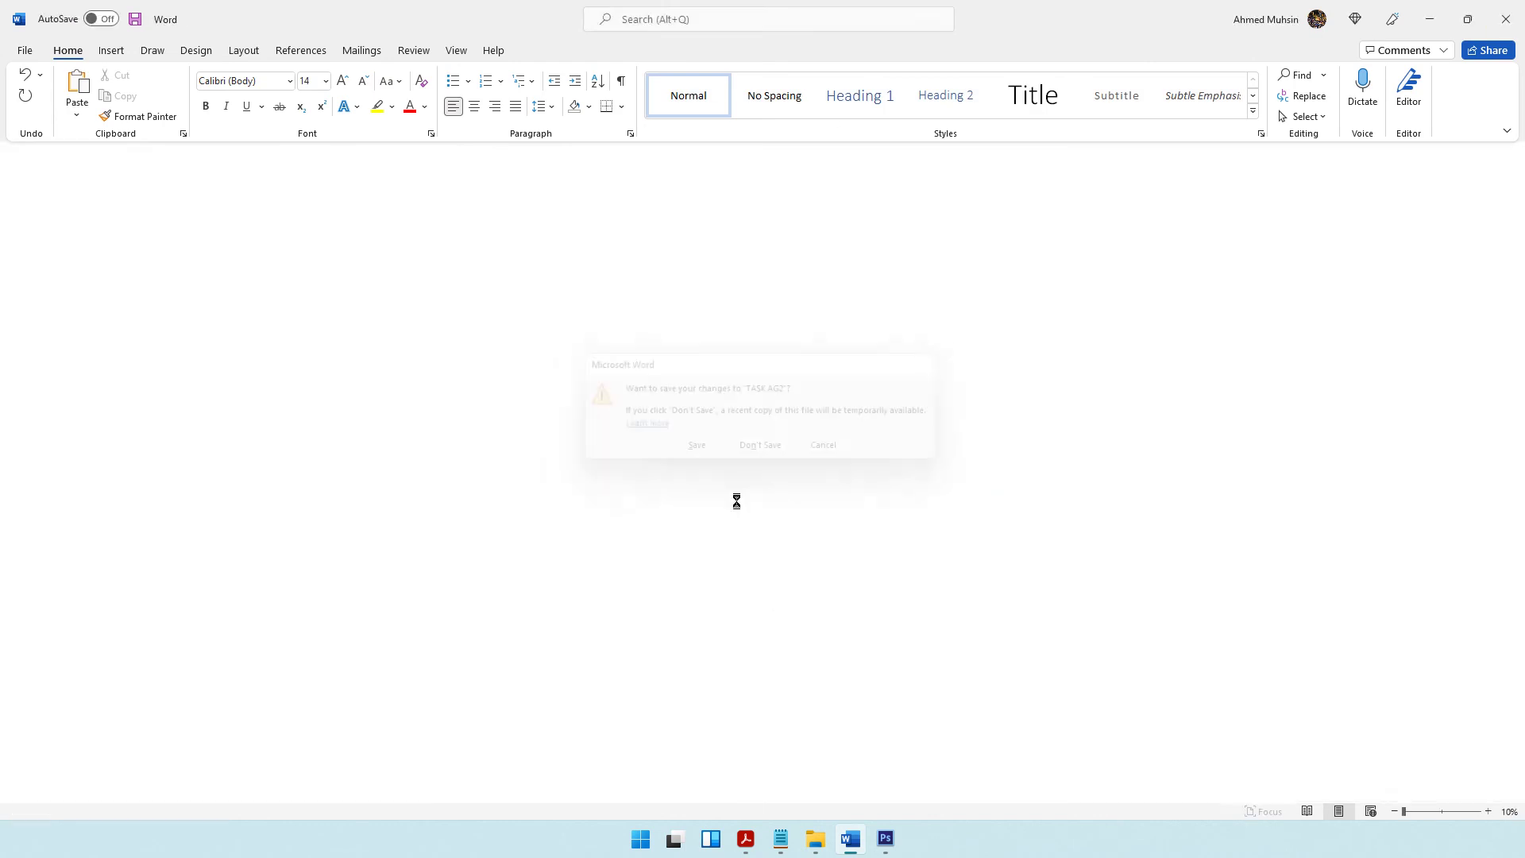
# Scroll to page 5 and highlight the Activity 2 spreadsheet heading for Task SS1.
pyautogui.moveTo(886, 713); pyautogui.dragTo(910, 712)
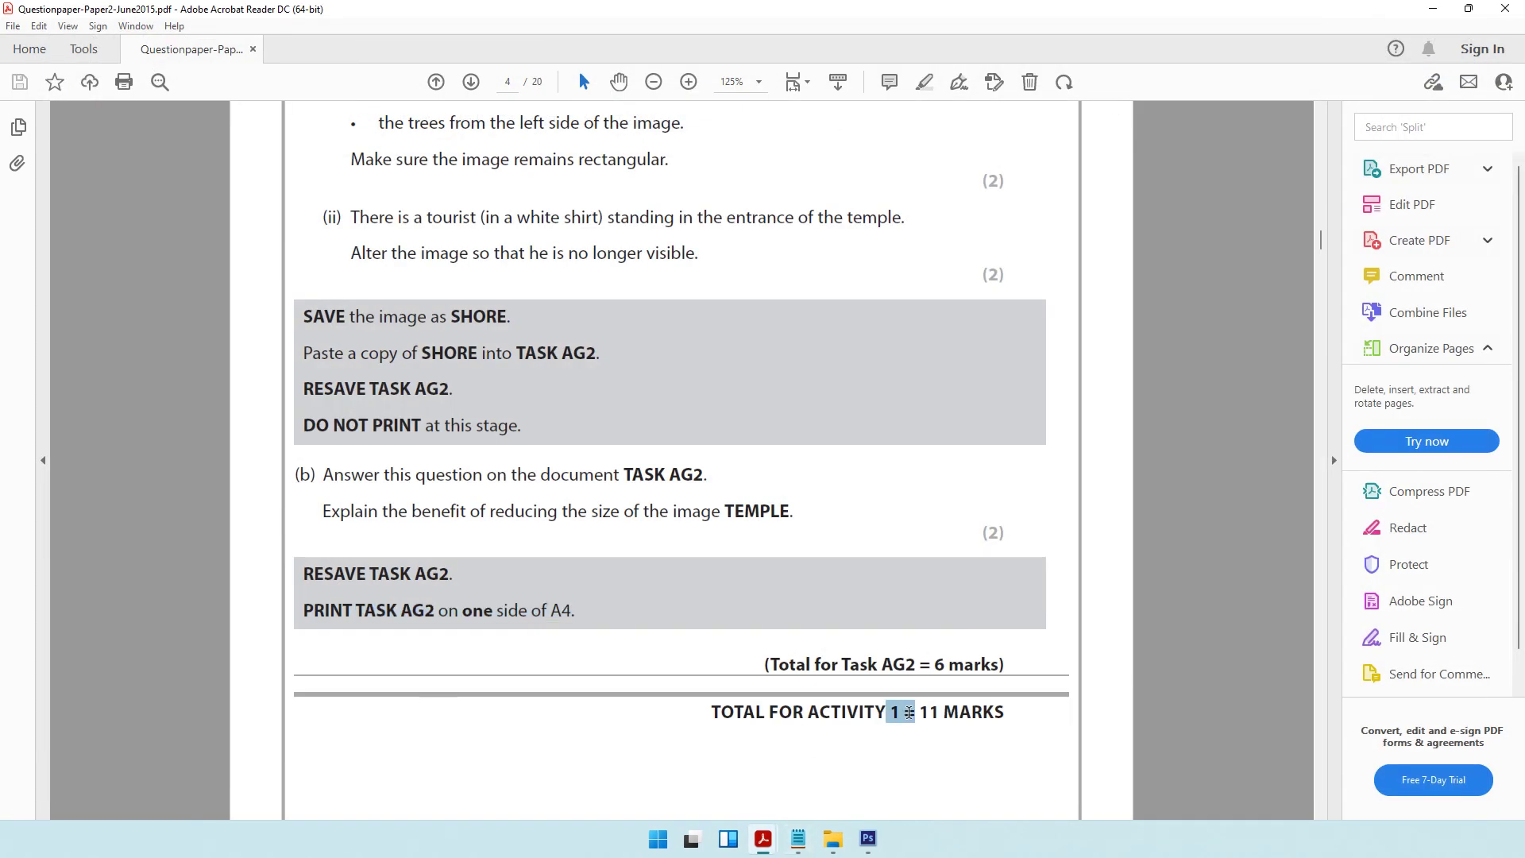
pyautogui.scroll(-6, 798, 489)
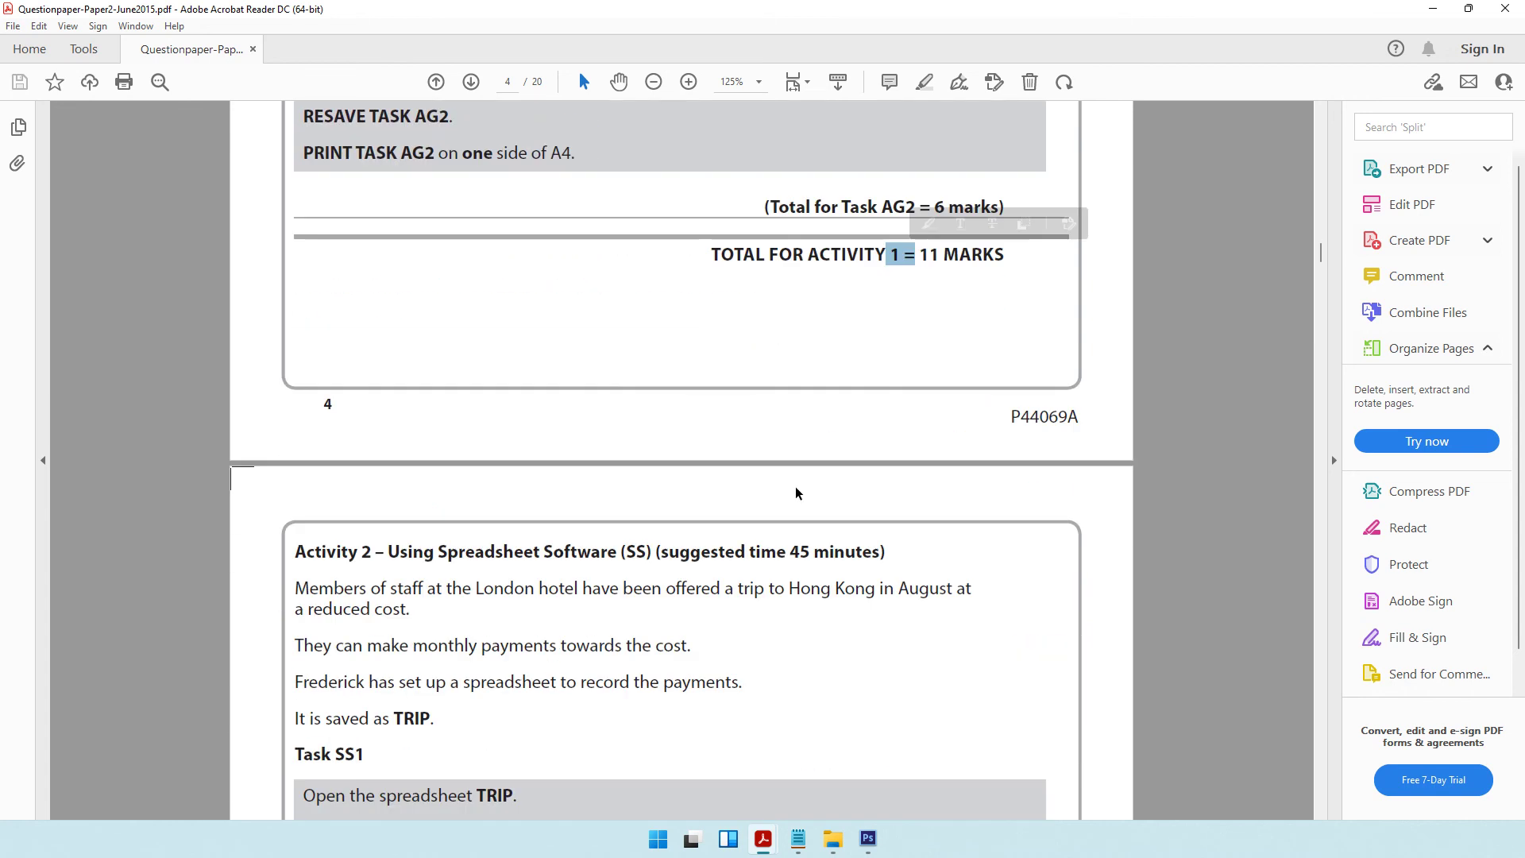
pyautogui.scroll(-5, 799, 493)
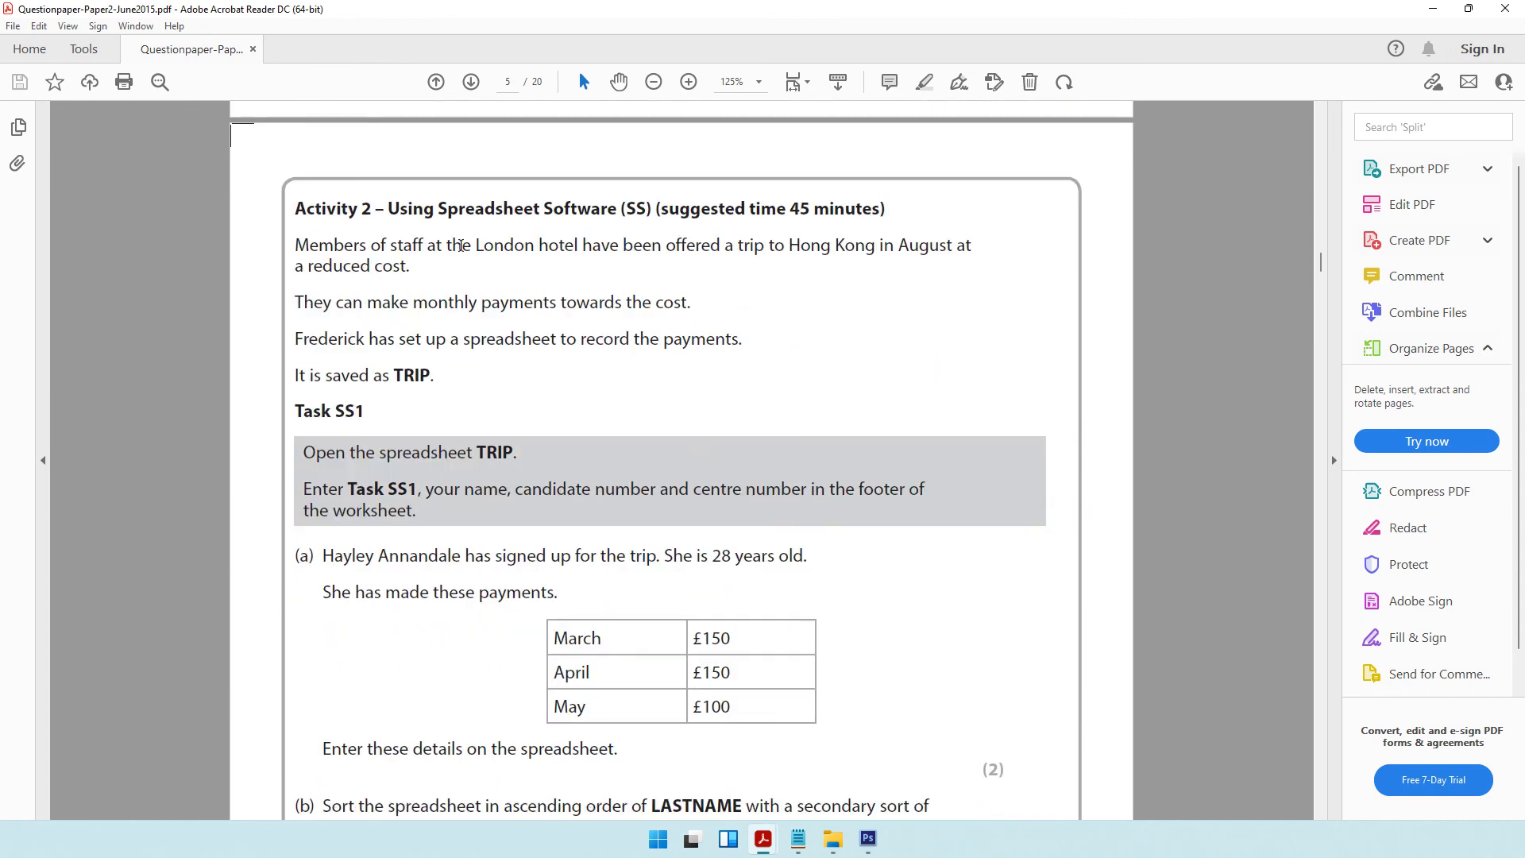
pyautogui.moveTo(389, 208); pyautogui.dragTo(546, 221)
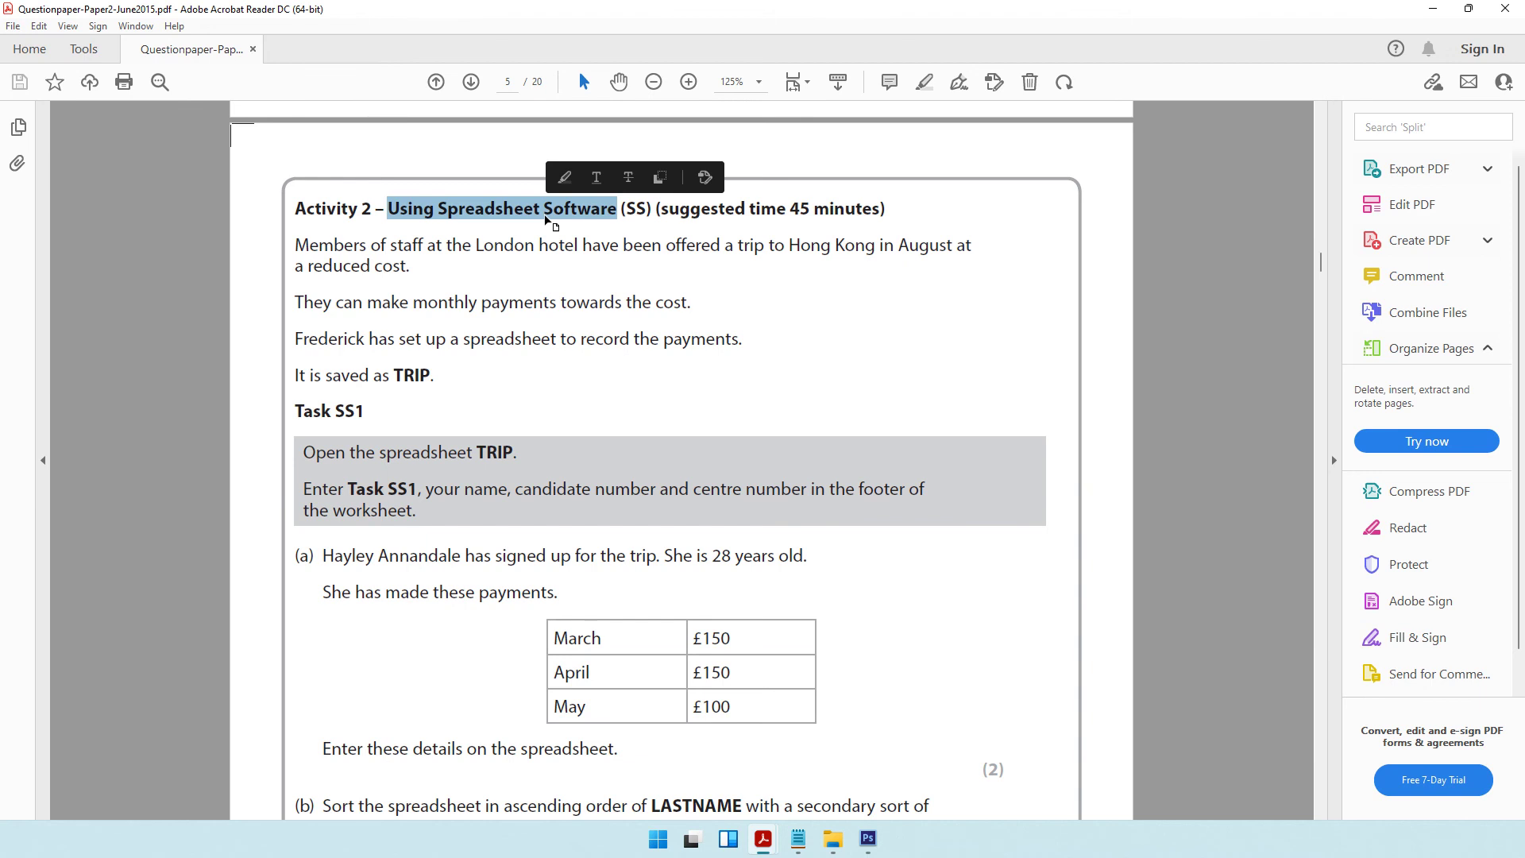